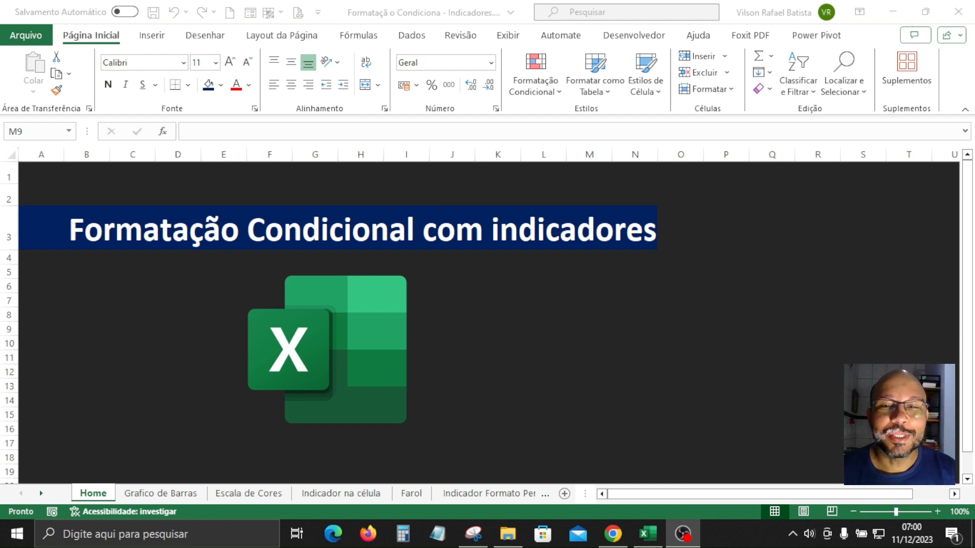
# On the Grafico de Barras sheet, clear the conditional formatting rules from the age-group values in D6:G15
pyautogui.click(190, 495)
pyautogui.click(583, 350)
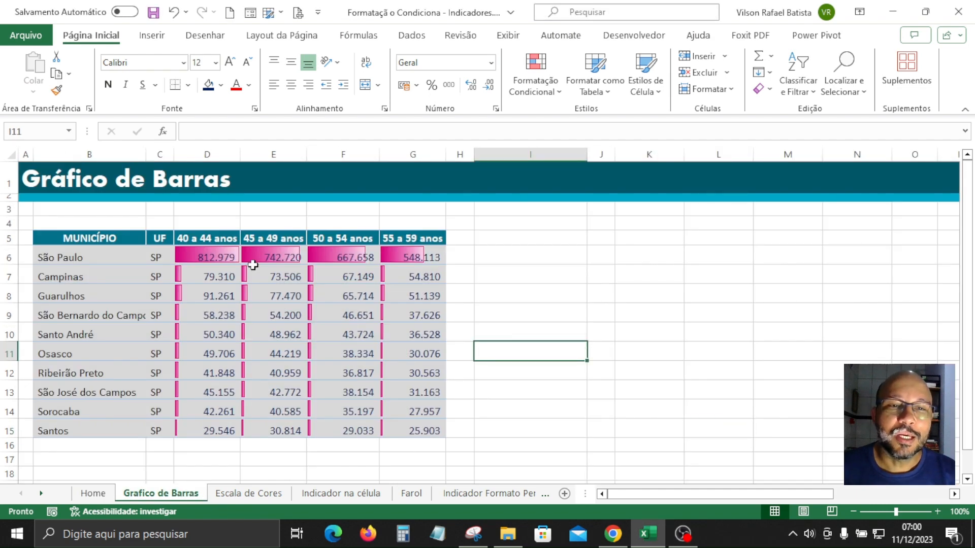
pyautogui.moveTo(227, 255); pyautogui.dragTo(413, 429)
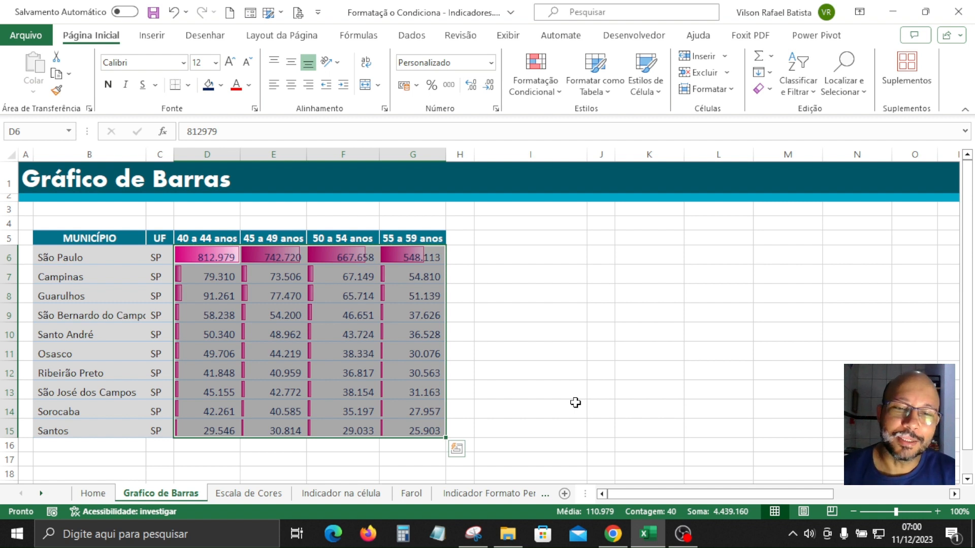
pyautogui.click(576, 403)
pyautogui.moveTo(229, 254); pyautogui.dragTo(437, 432)
pyautogui.click(537, 97)
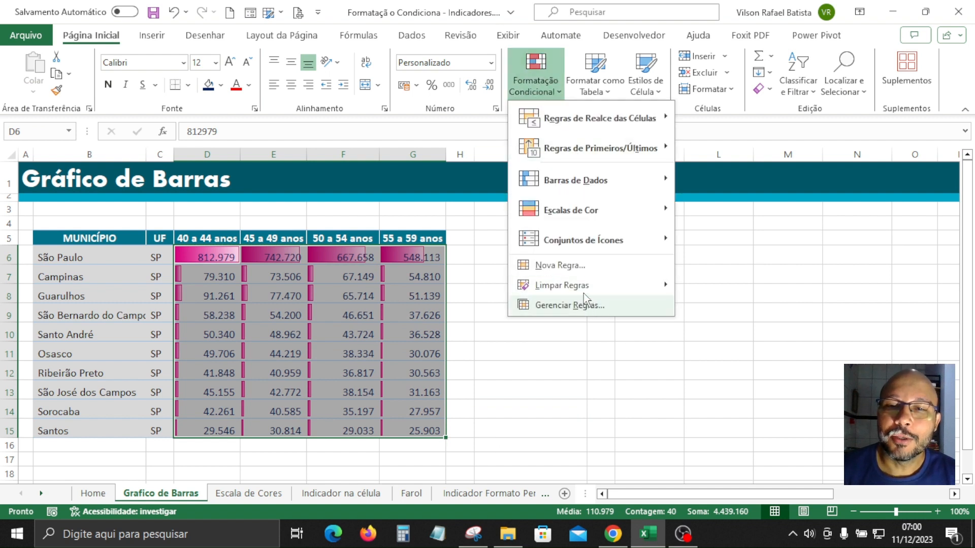
pyautogui.moveTo(604, 289)
pyautogui.click(791, 286)
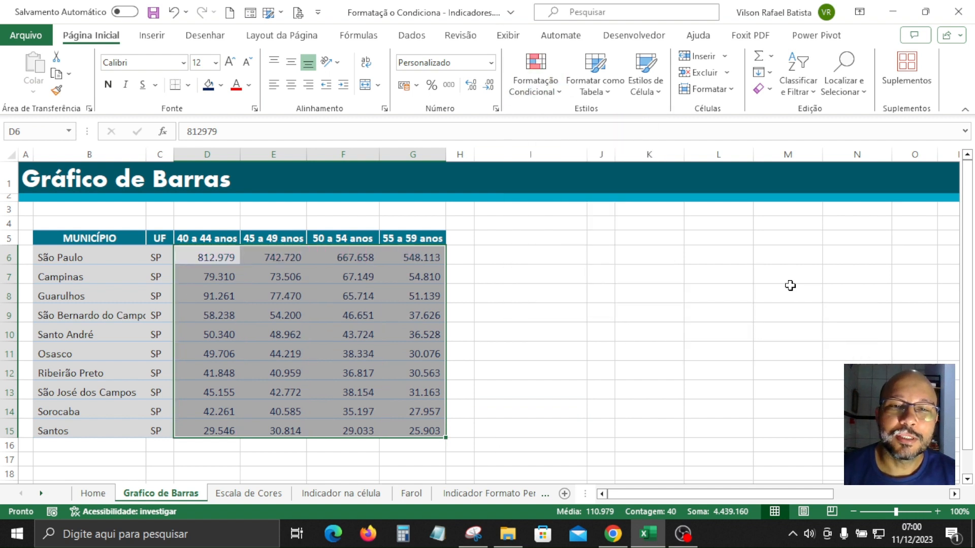
# Examine the table's structure: the municipality names, the age-group headers, and the values by column and by row
pyautogui.click(672, 299)
pyautogui.moveTo(222, 259); pyautogui.dragTo(429, 429)
pyautogui.moveTo(101, 262); pyautogui.dragTo(102, 425)
pyautogui.moveTo(203, 239); pyautogui.dragTo(415, 238)
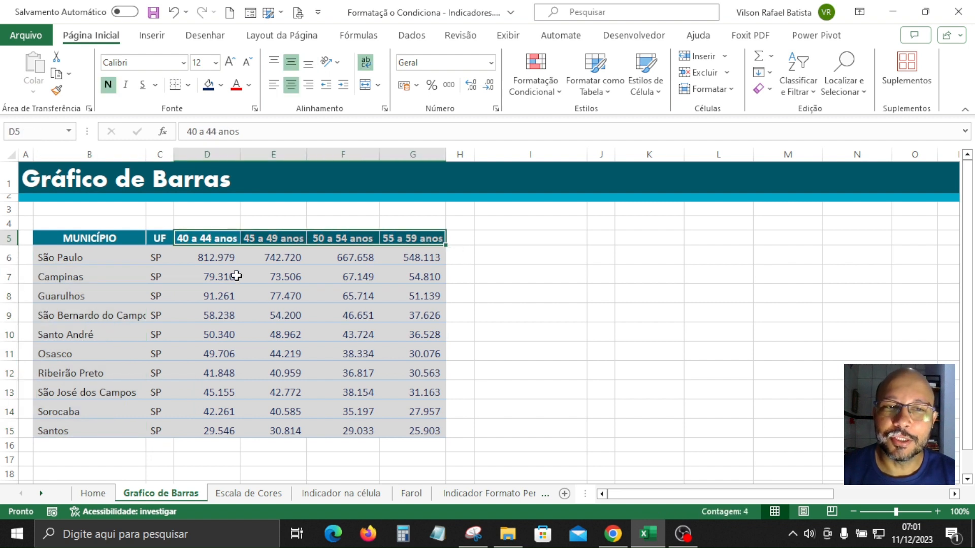
pyautogui.moveTo(224, 257); pyautogui.dragTo(226, 431)
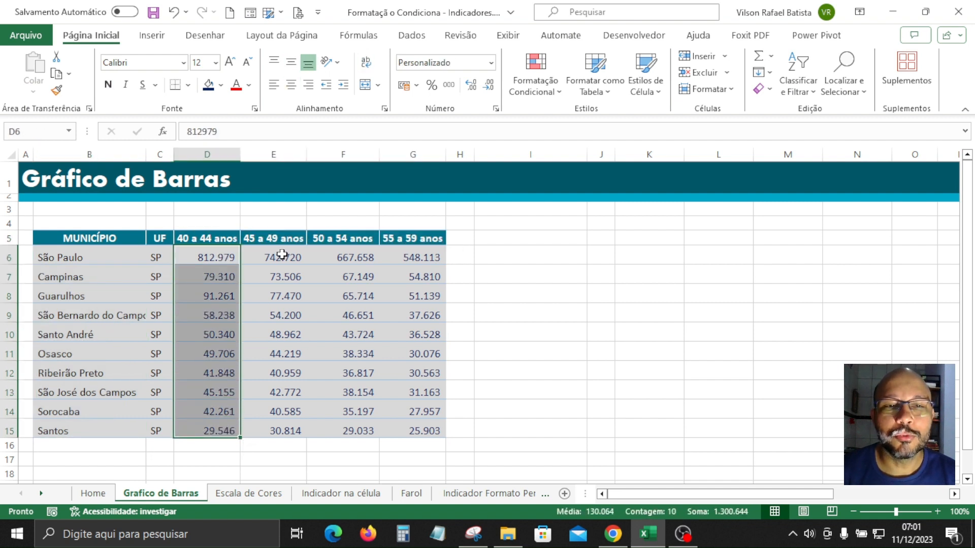
pyautogui.moveTo(282, 255); pyautogui.dragTo(294, 425)
pyautogui.moveTo(76, 262); pyautogui.dragTo(413, 257)
pyautogui.moveTo(89, 274); pyautogui.dragTo(413, 272)
pyautogui.click(394, 336)
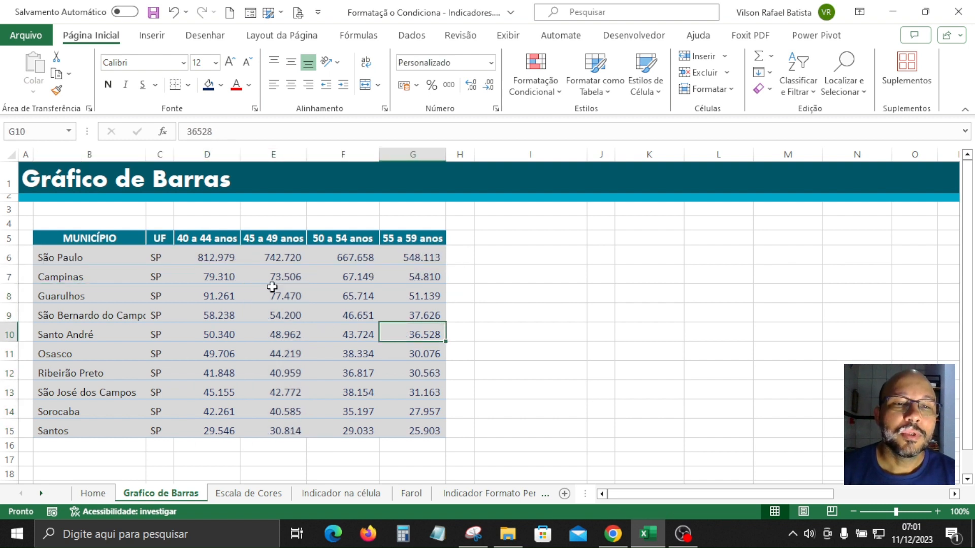
# Apply light blue gradient-fill data bars to the age-group values in D6:G15
pyautogui.moveTo(224, 257); pyautogui.dragTo(432, 430)
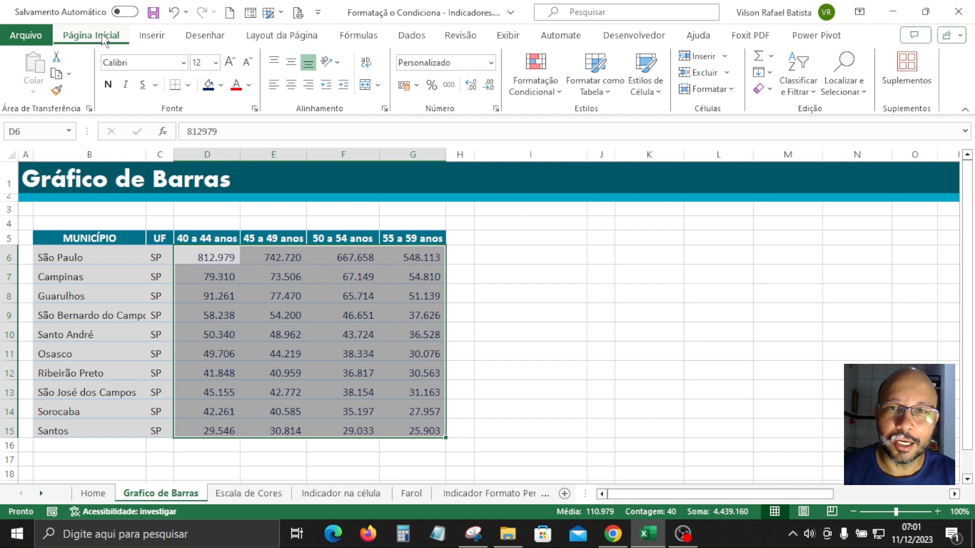
pyautogui.click(538, 78)
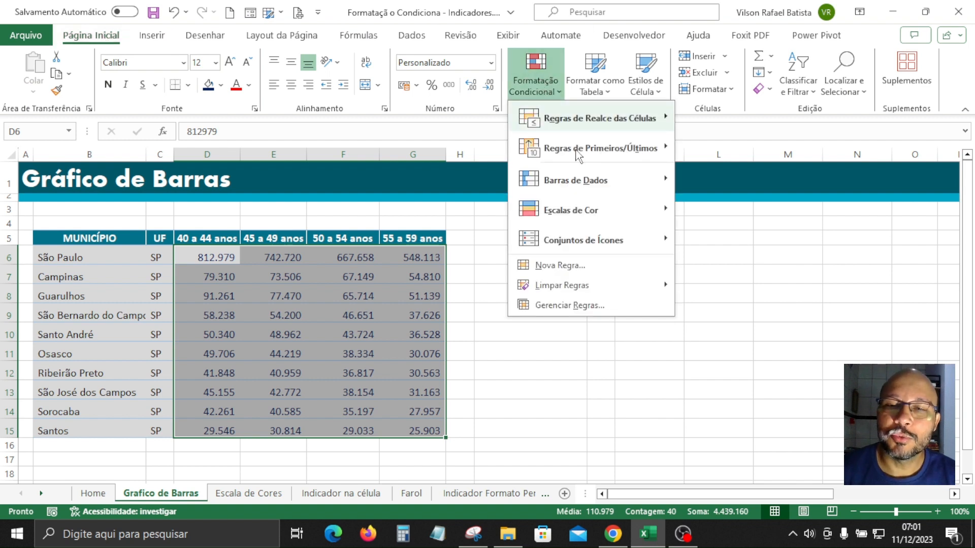
pyautogui.moveTo(602, 190)
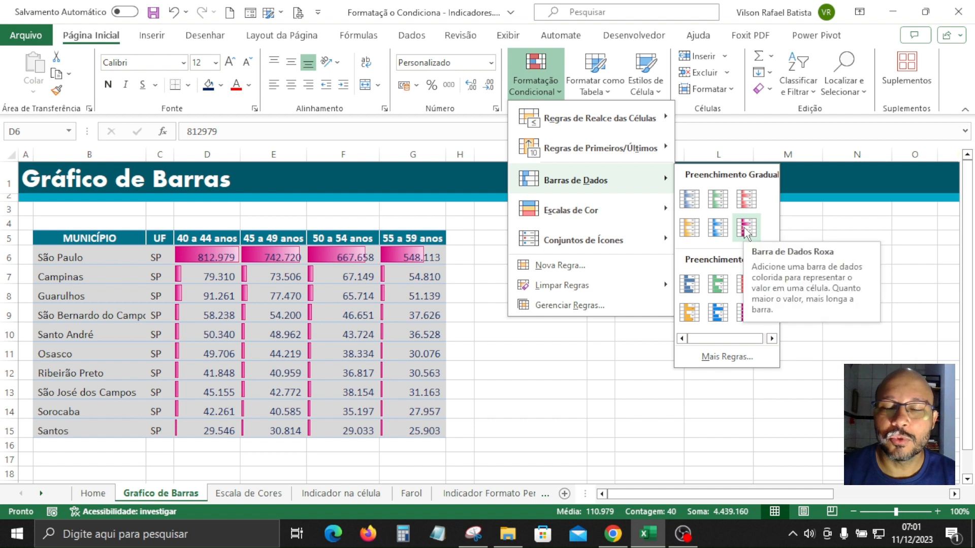
pyautogui.click(718, 229)
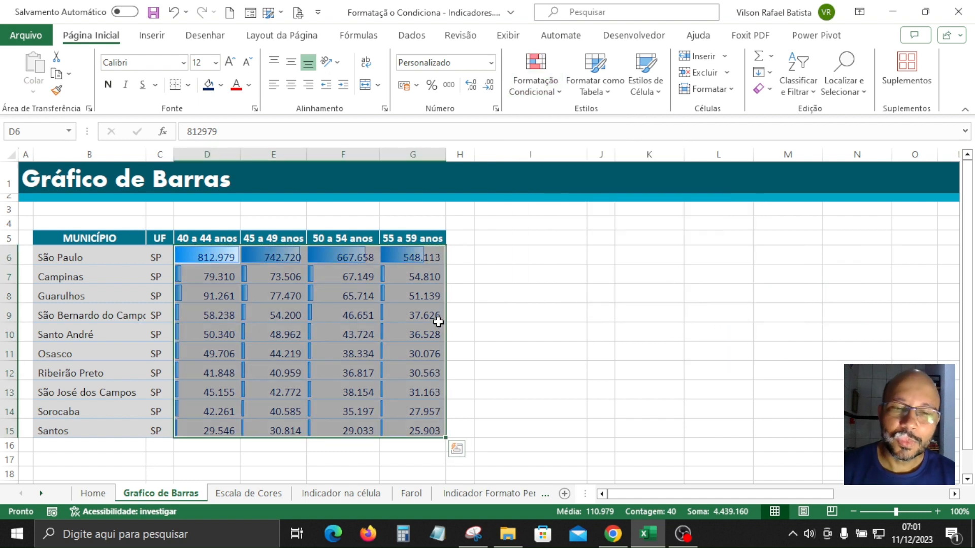
pyautogui.click(420, 312)
pyautogui.click(334, 278)
# Open the data bar rule for D6:G15 for editing from the conditional formatting rules manager, keeping the table in view
pyautogui.moveTo(231, 256); pyautogui.dragTo(424, 432)
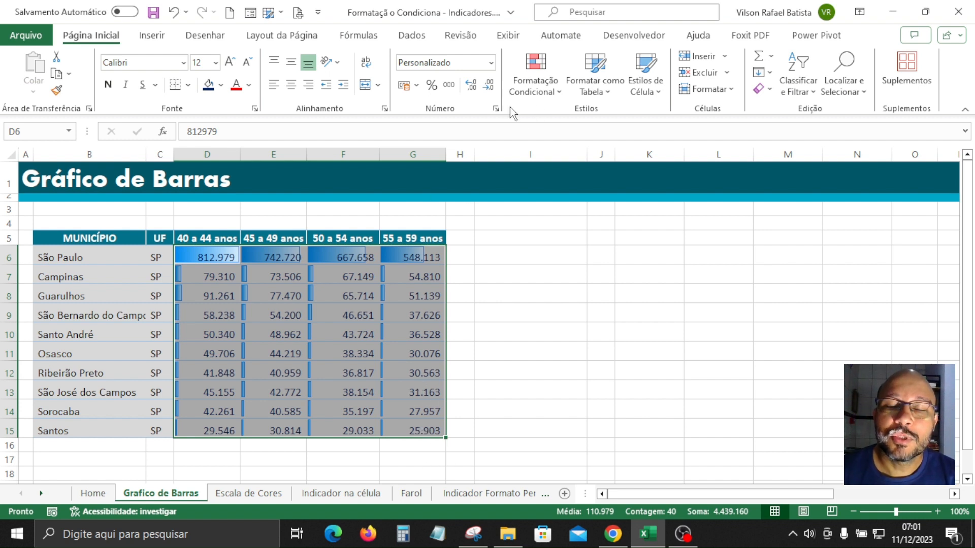
pyautogui.click(557, 93)
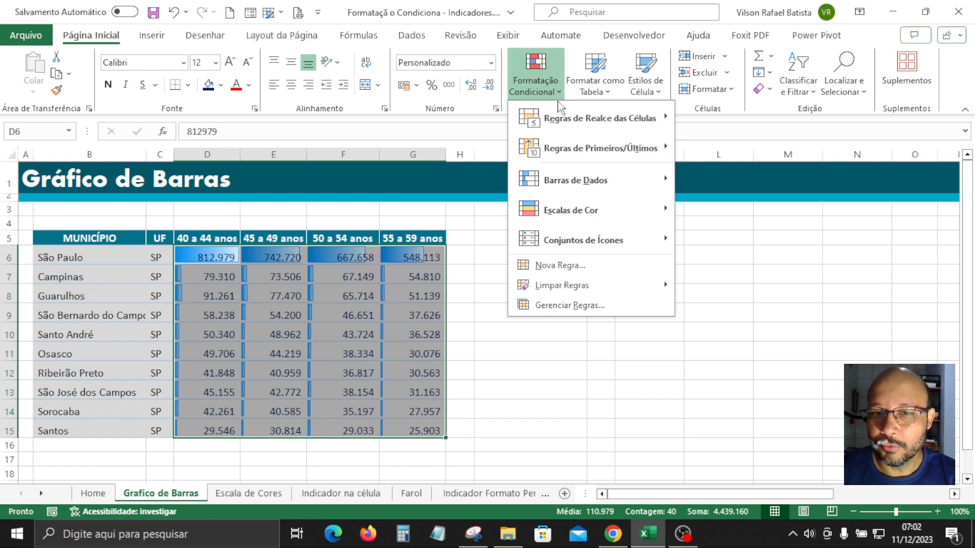
pyautogui.click(583, 307)
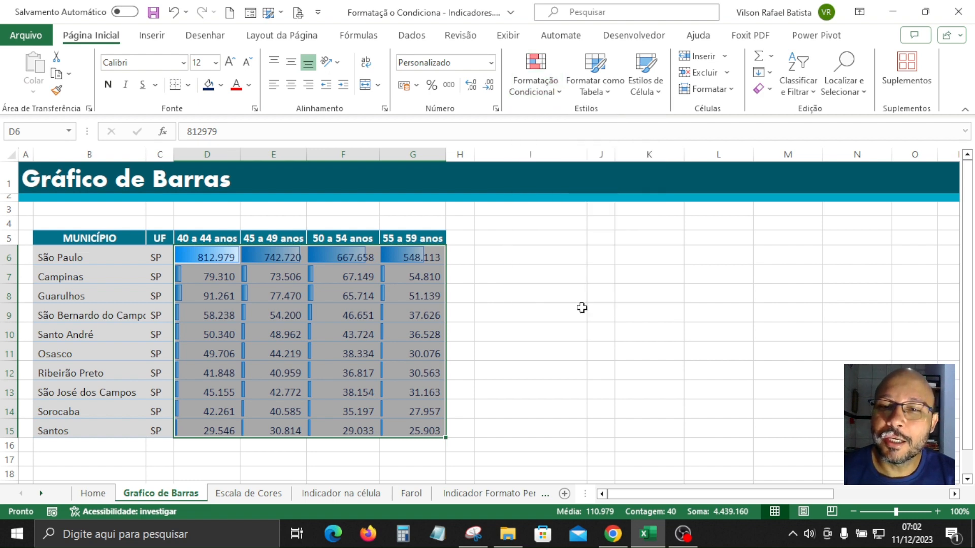
pyautogui.click(359, 246)
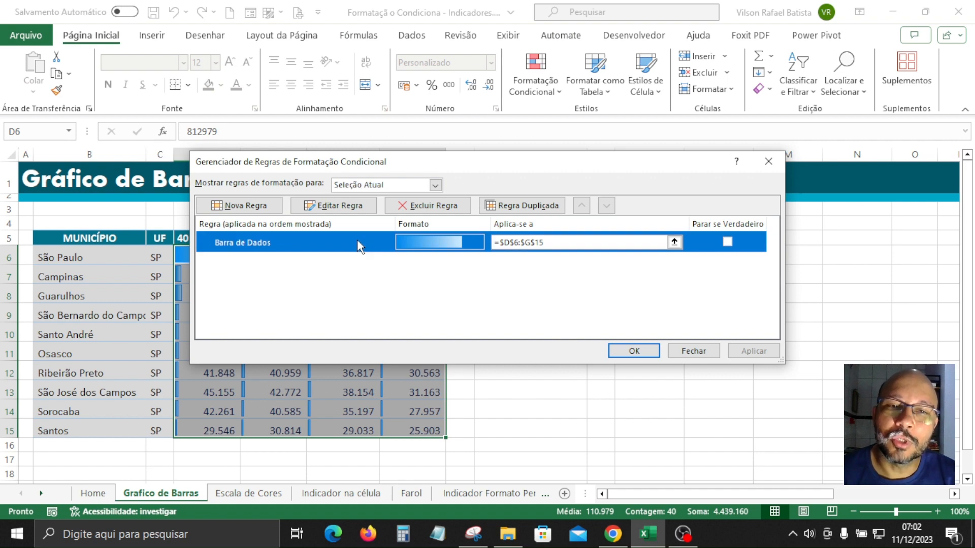
pyautogui.click(340, 208)
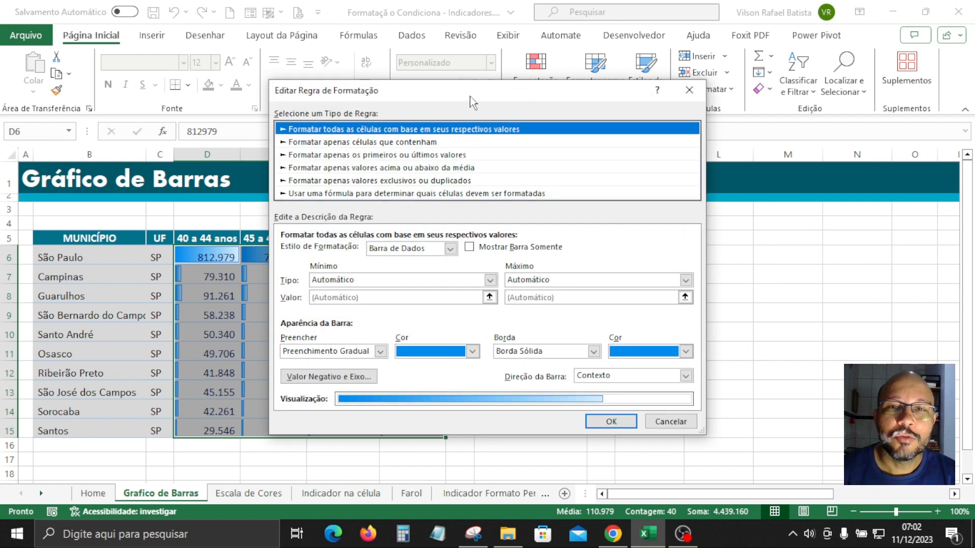
pyautogui.moveTo(472, 101); pyautogui.dragTo(700, 50)
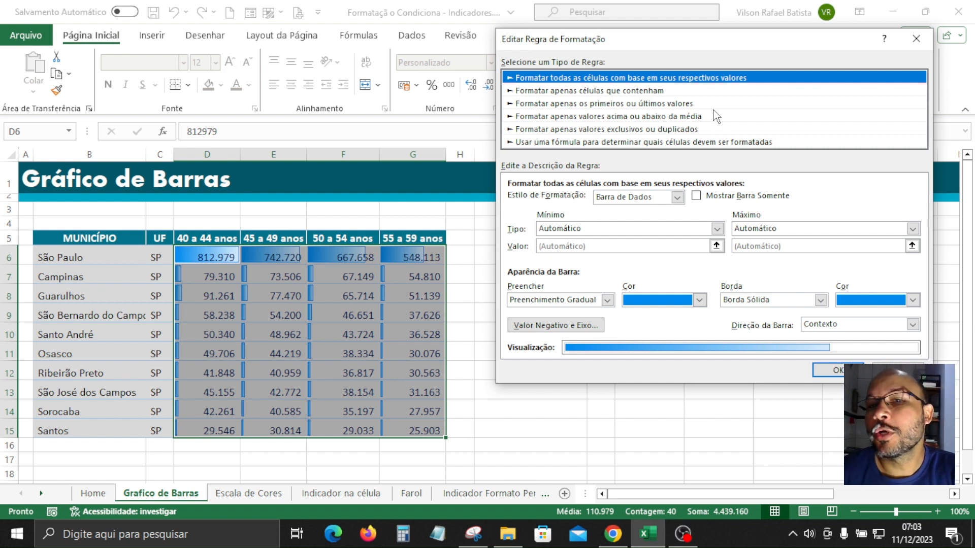
# Review the settings of the rule type "Formatar apenas células que contenham" and the minimum types offered for data bars
pyautogui.click(584, 92)
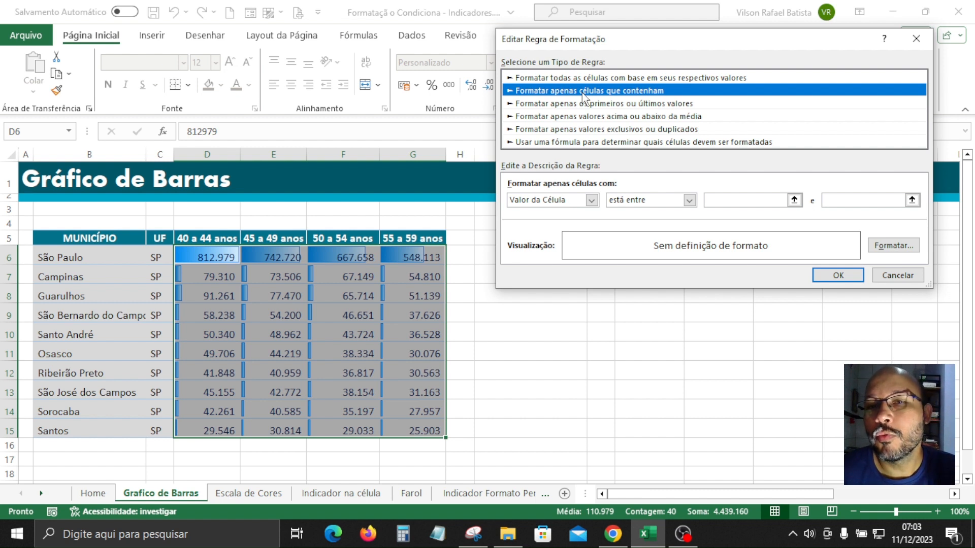
pyautogui.click(626, 79)
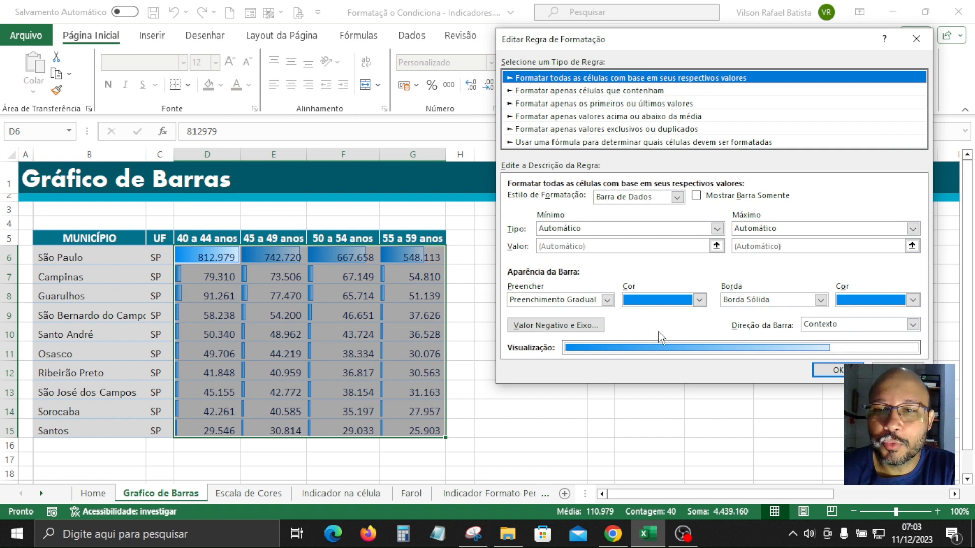
pyautogui.click(717, 229)
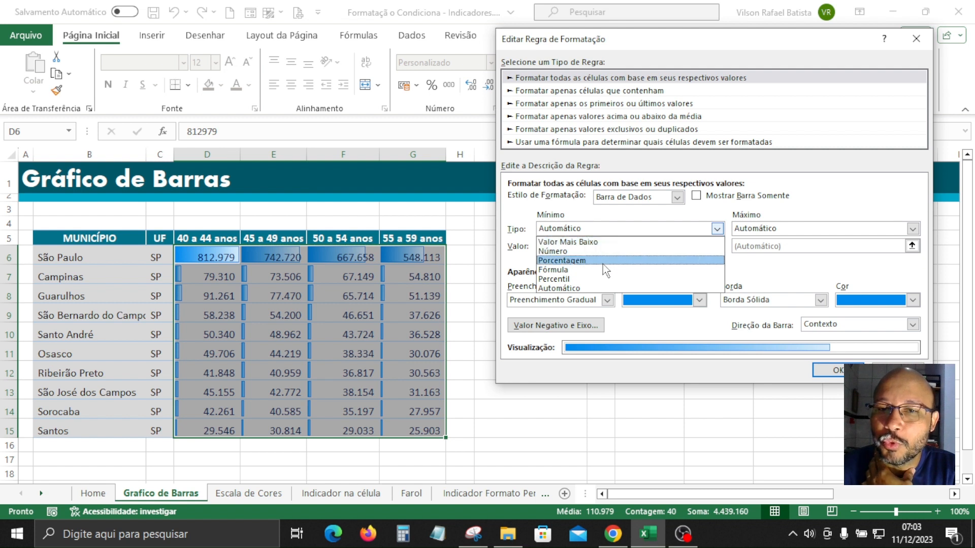
pyautogui.click(558, 212)
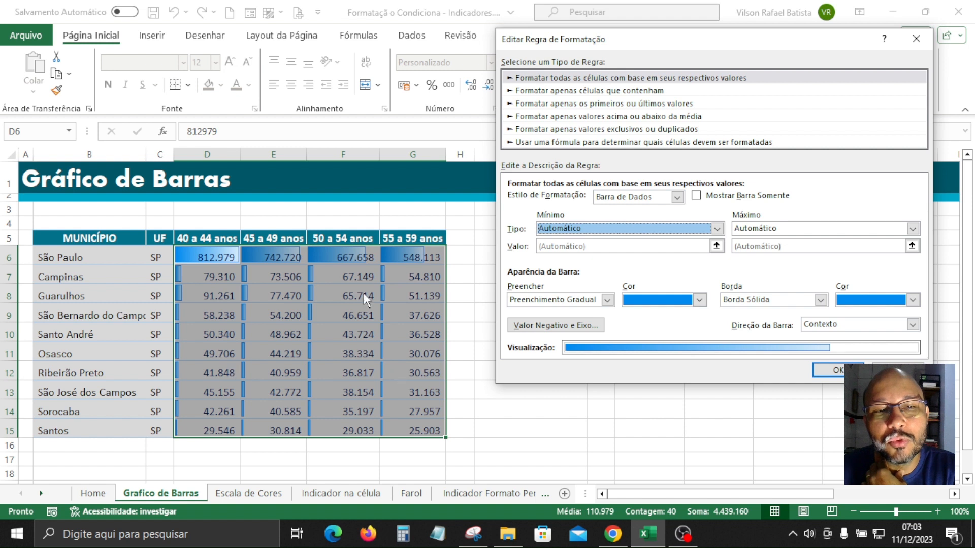
pyautogui.click(717, 230)
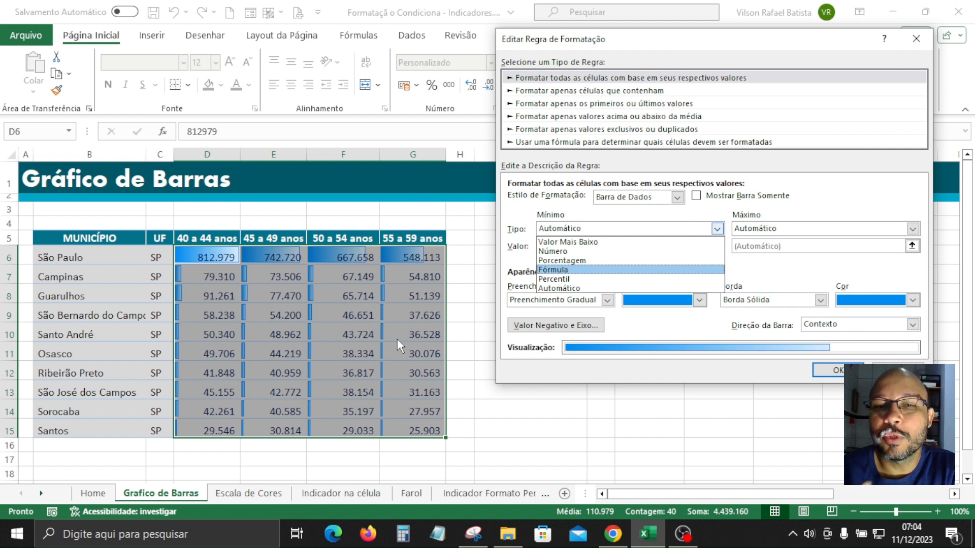
pyautogui.click(802, 206)
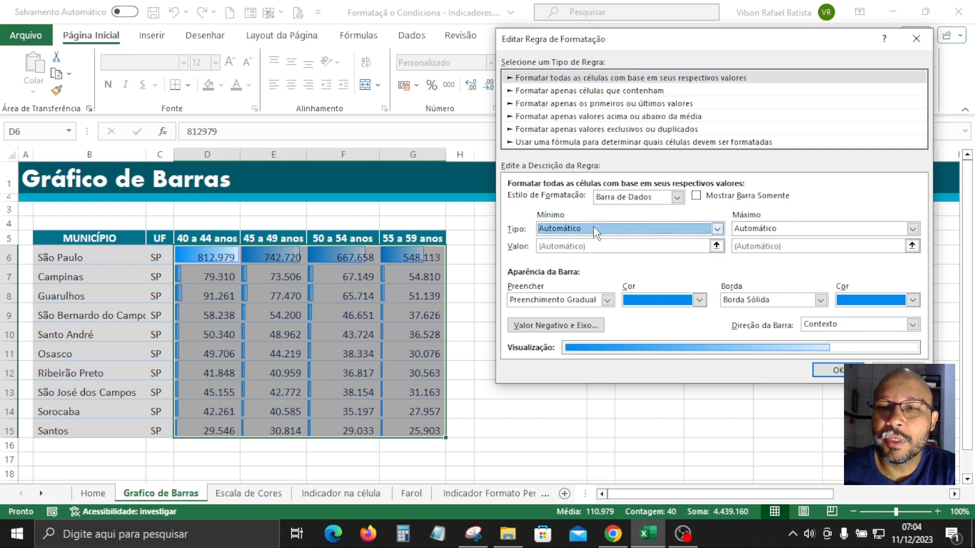
# Set the data bar rule's minimum type to Número with value 0 and apply the change to the table
pyautogui.click(668, 232)
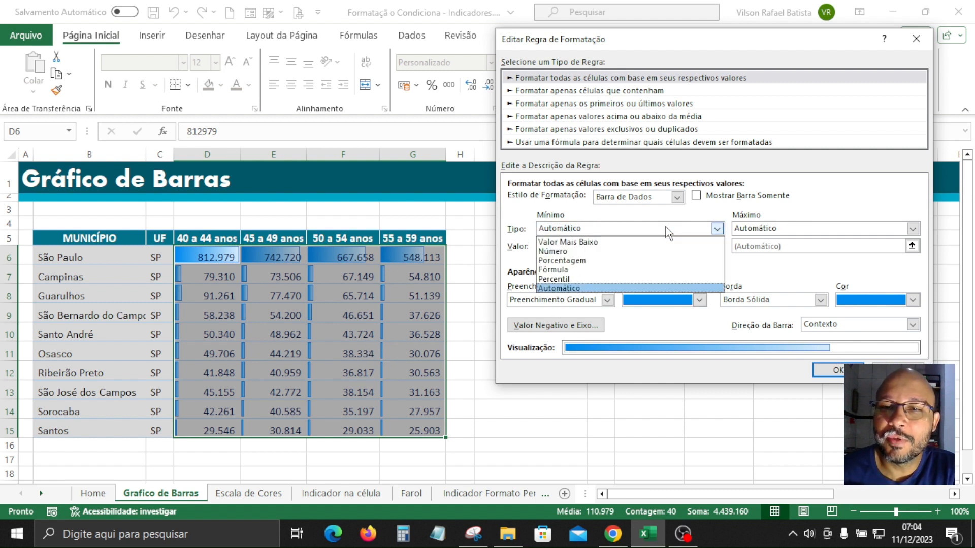
pyautogui.click(564, 252)
pyautogui.moveTo(563, 250); pyautogui.dragTo(532, 250)
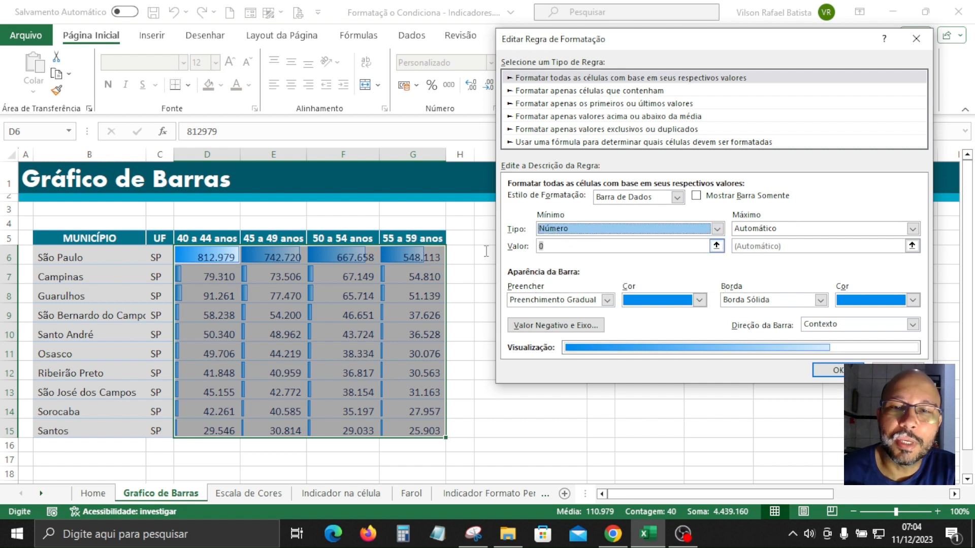
pyautogui.click(839, 371)
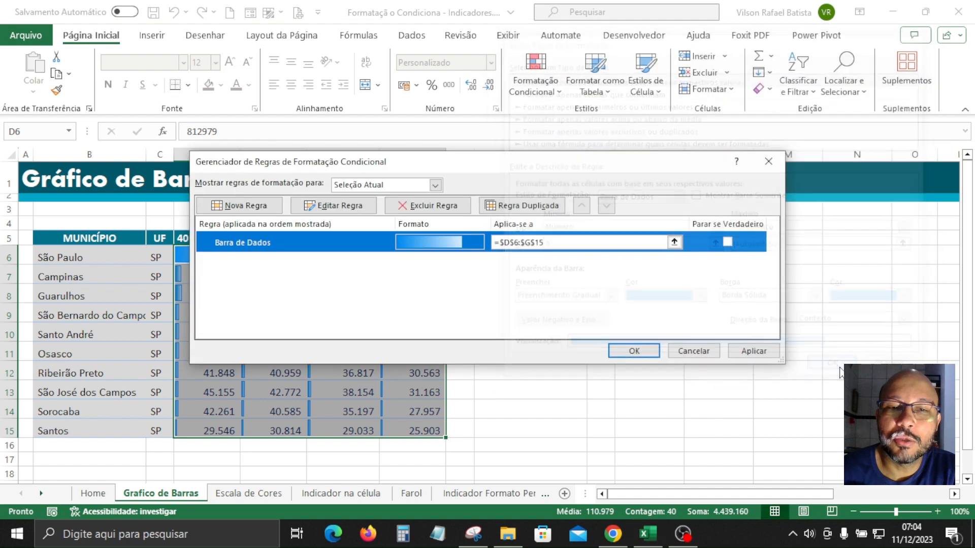
pyautogui.moveTo(597, 163); pyautogui.dragTo(828, 96)
pyautogui.moveTo(499, 100); pyautogui.dragTo(306, 21)
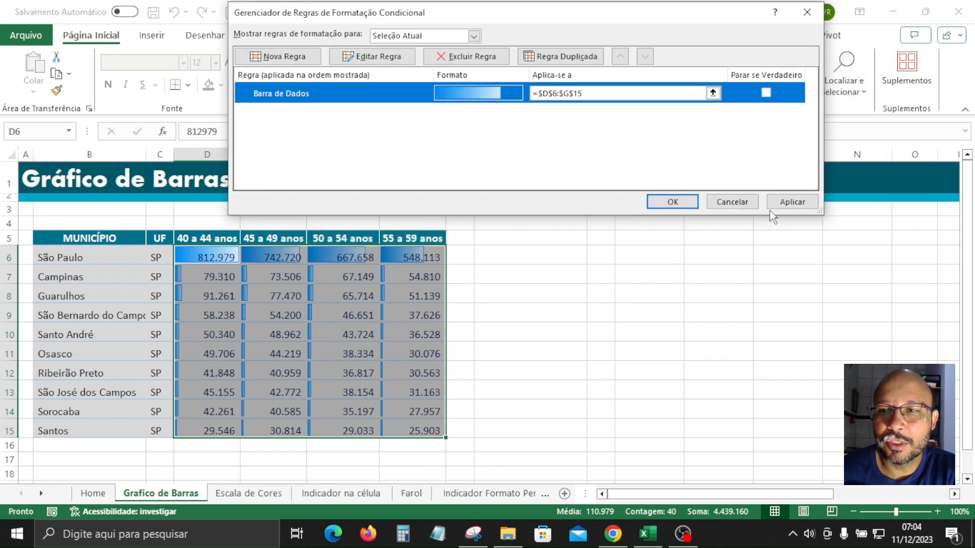
pyautogui.click(792, 203)
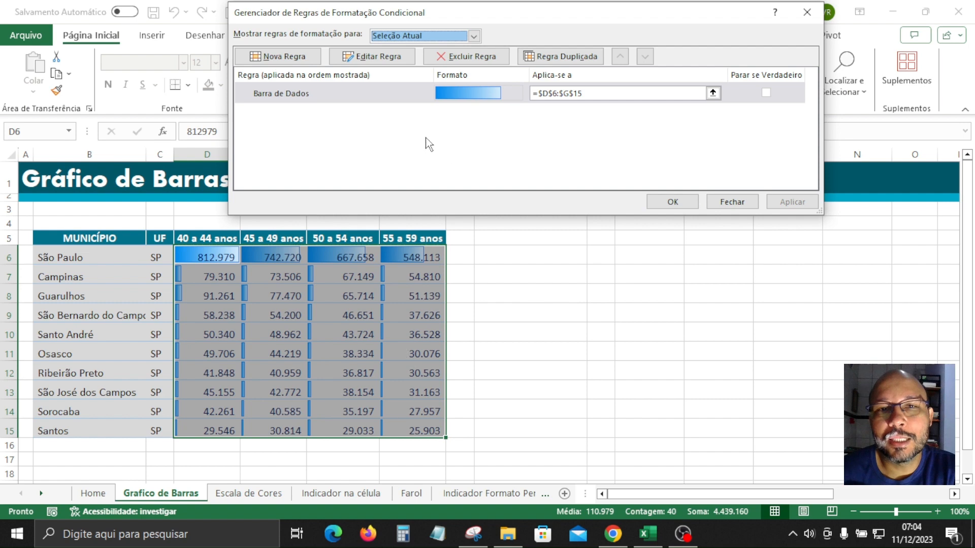
# Set the data bar rule's minimum type to Porcentagem with value 0 and apply the change to the table
pyautogui.click(366, 95)
pyautogui.click(372, 56)
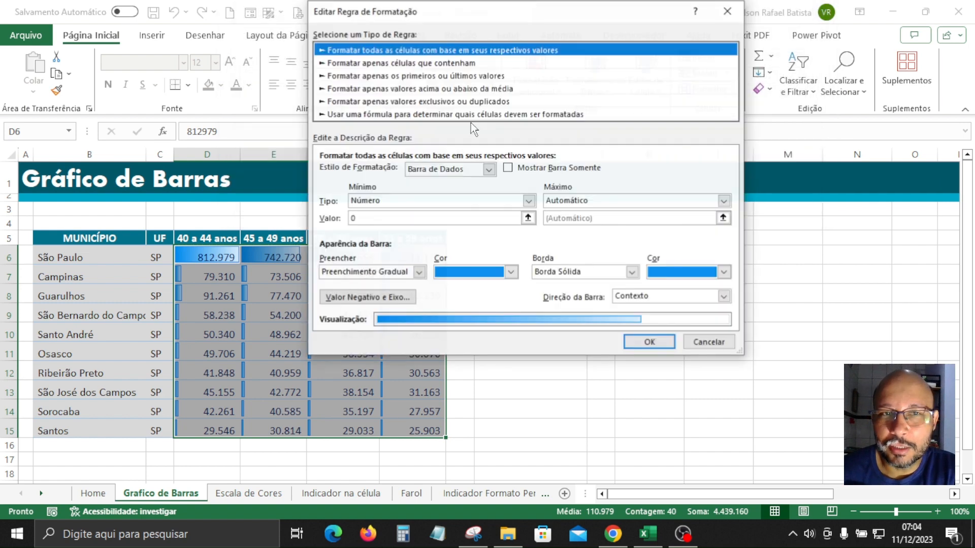
pyautogui.moveTo(514, 20); pyautogui.dragTo(691, 70)
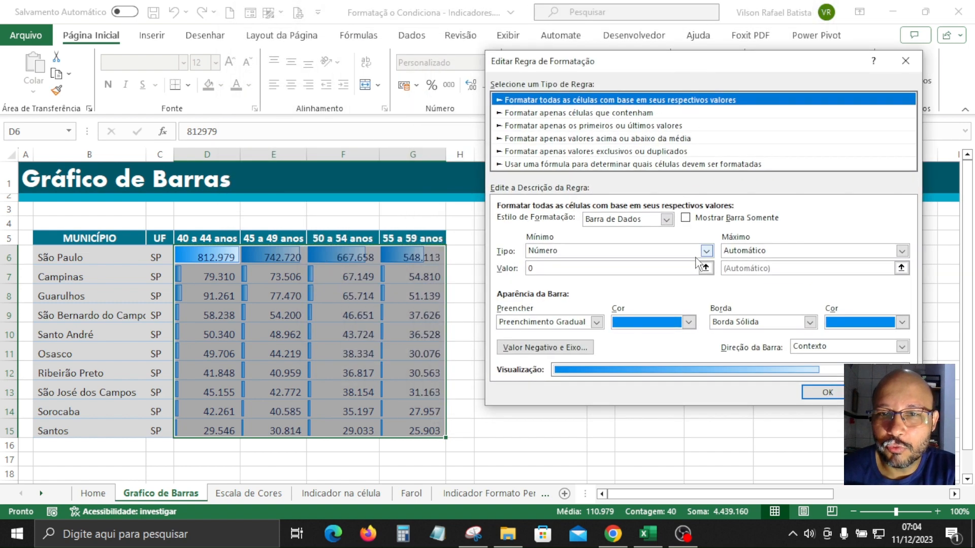
pyautogui.click(706, 251)
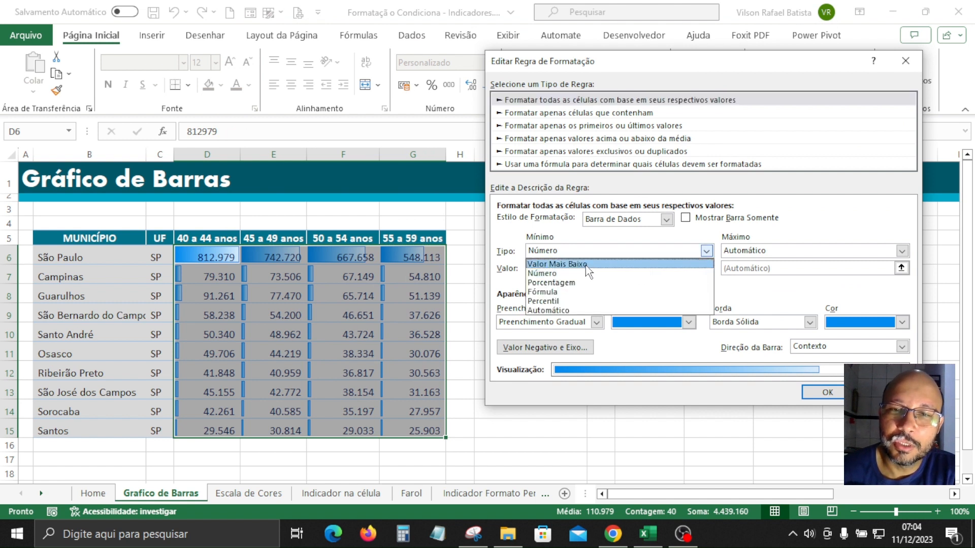
pyautogui.click(559, 311)
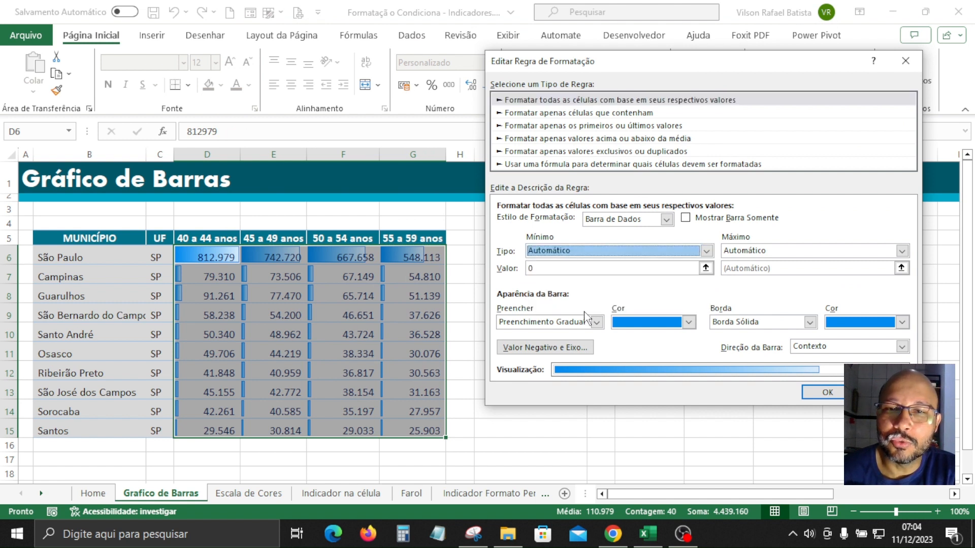
pyautogui.click(580, 252)
pyautogui.click(565, 273)
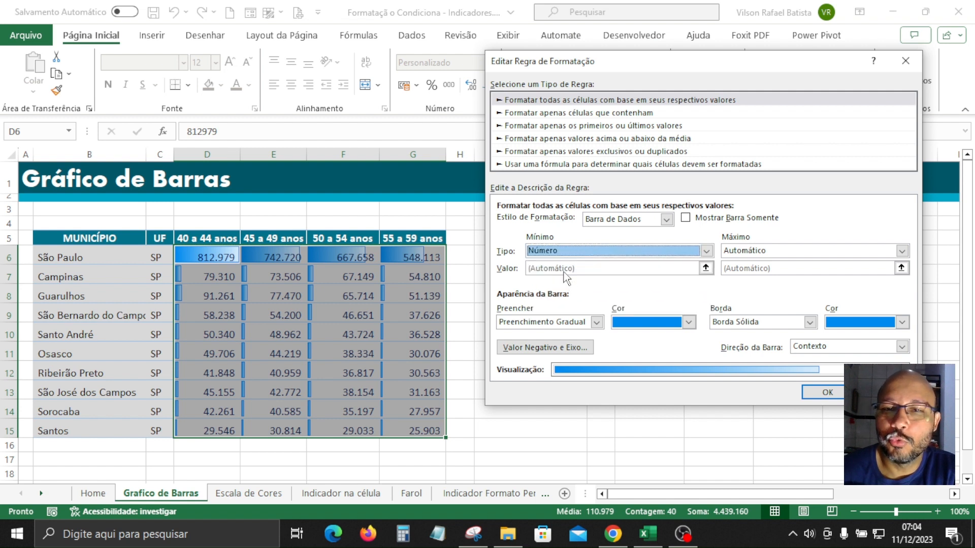
pyautogui.click(598, 258)
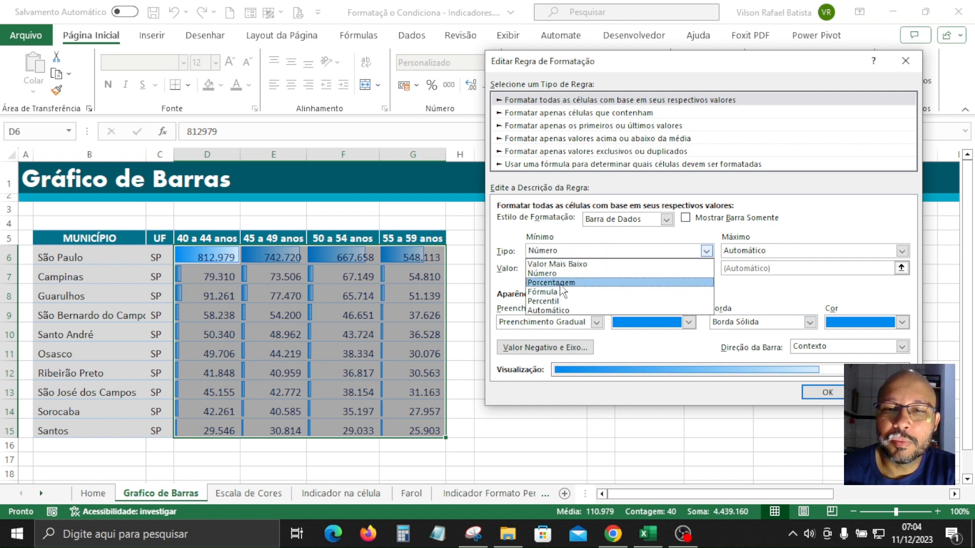
pyautogui.click(561, 283)
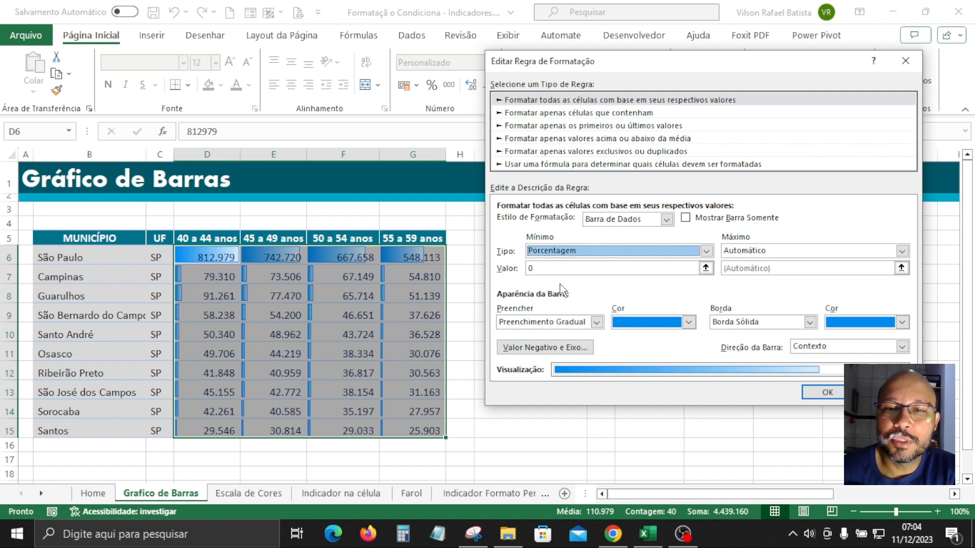
pyautogui.click(829, 392)
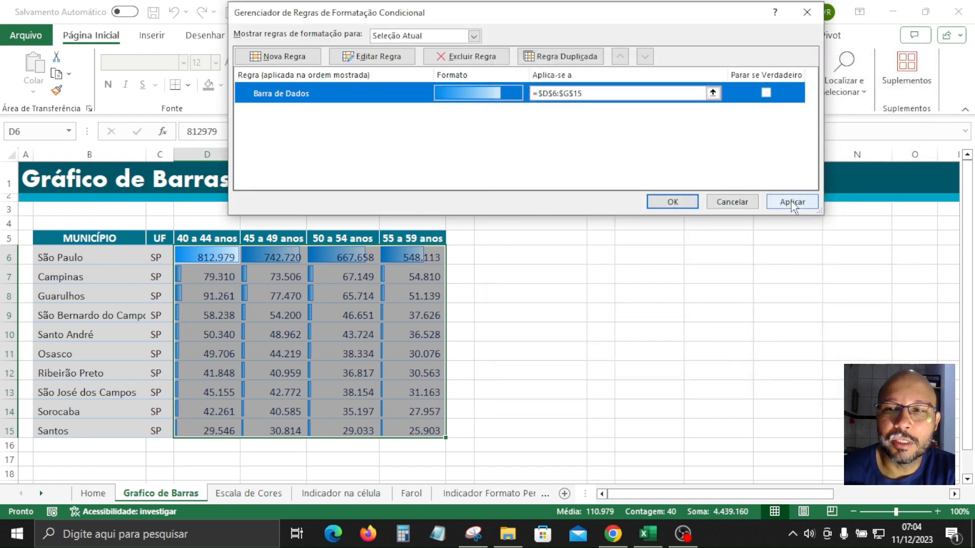
pyautogui.click(792, 201)
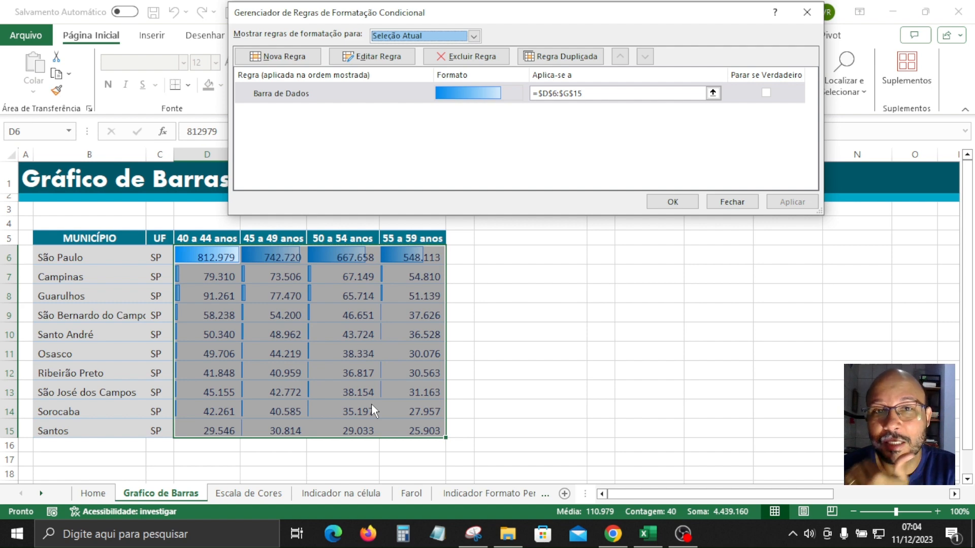
# Set the data bar rule's minimum type back to Automático and keep the maximum type on Automático
pyautogui.click(380, 57)
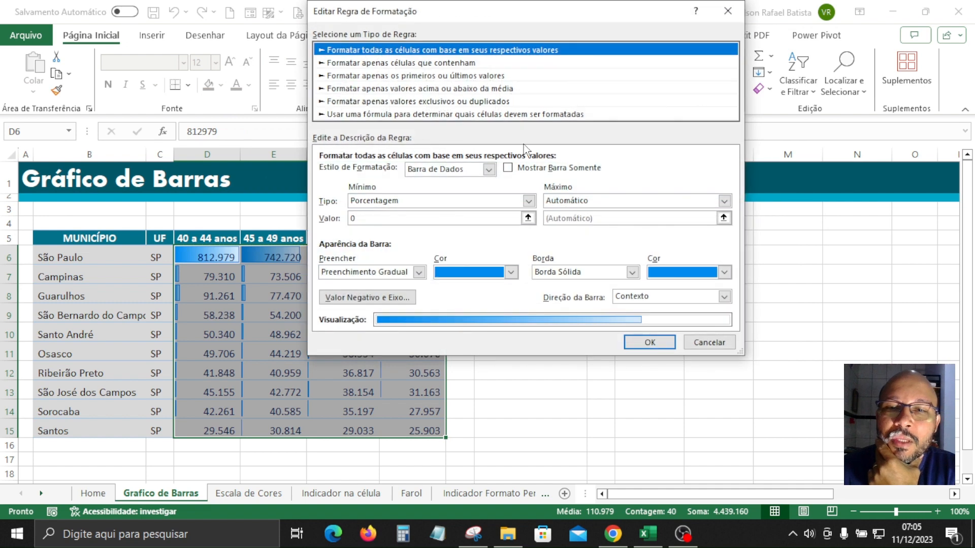
pyautogui.moveTo(386, 12); pyautogui.dragTo(584, 47)
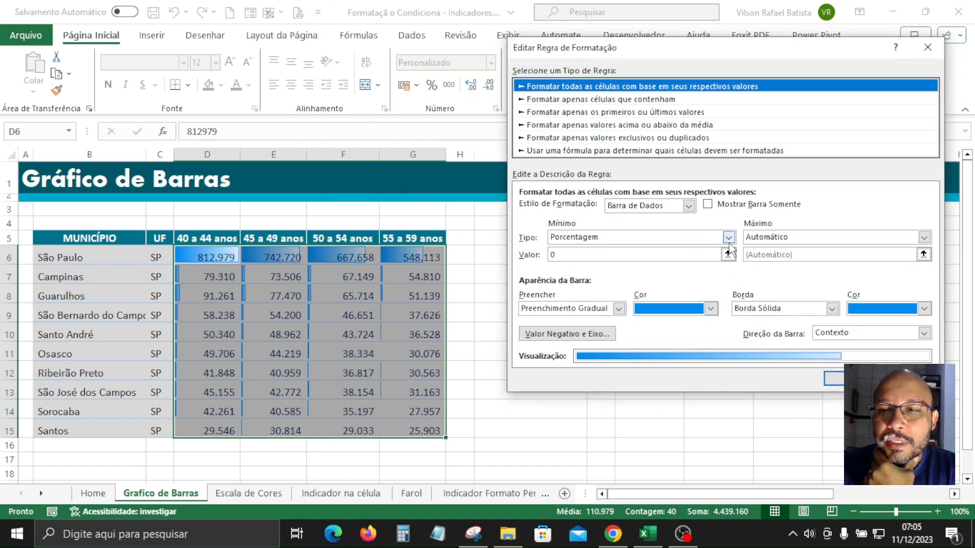
pyautogui.click(729, 238)
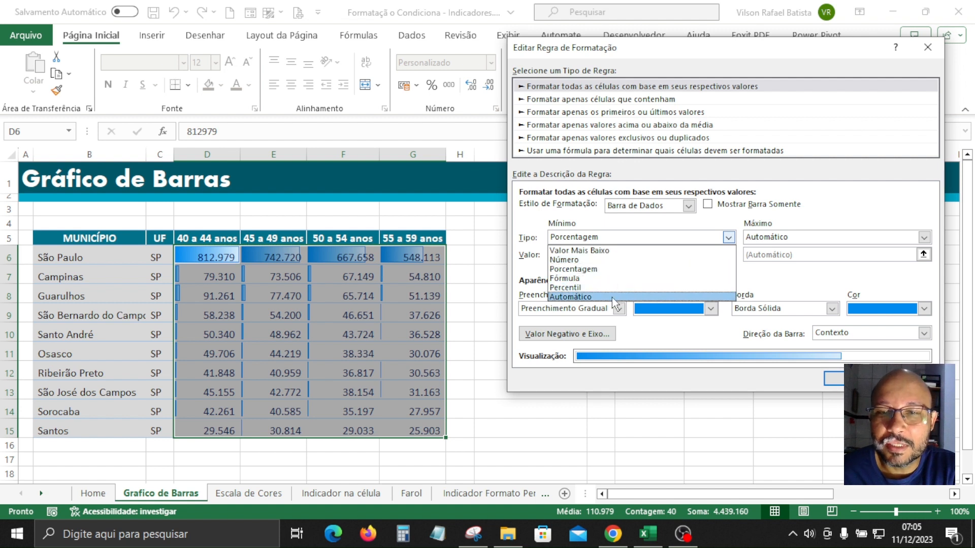
pyautogui.click(570, 297)
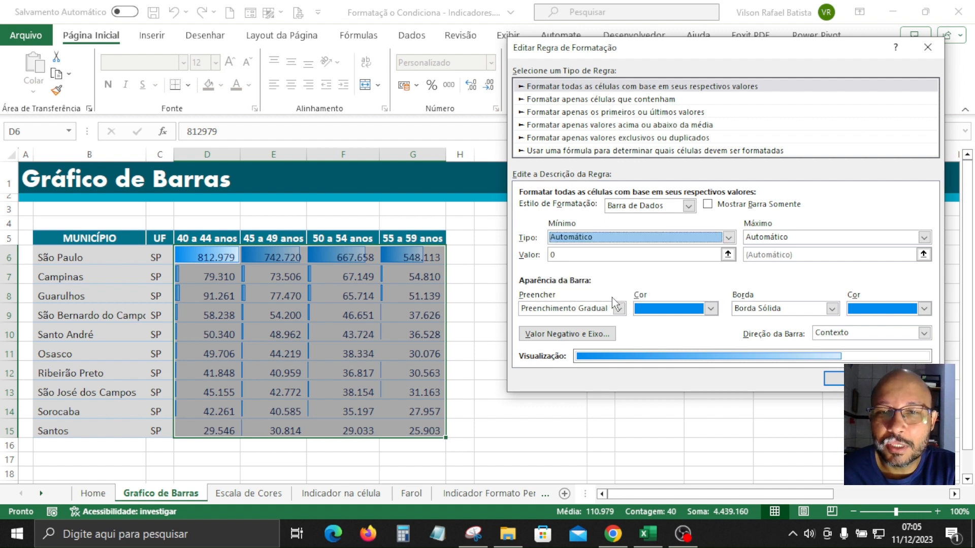
pyautogui.click(866, 236)
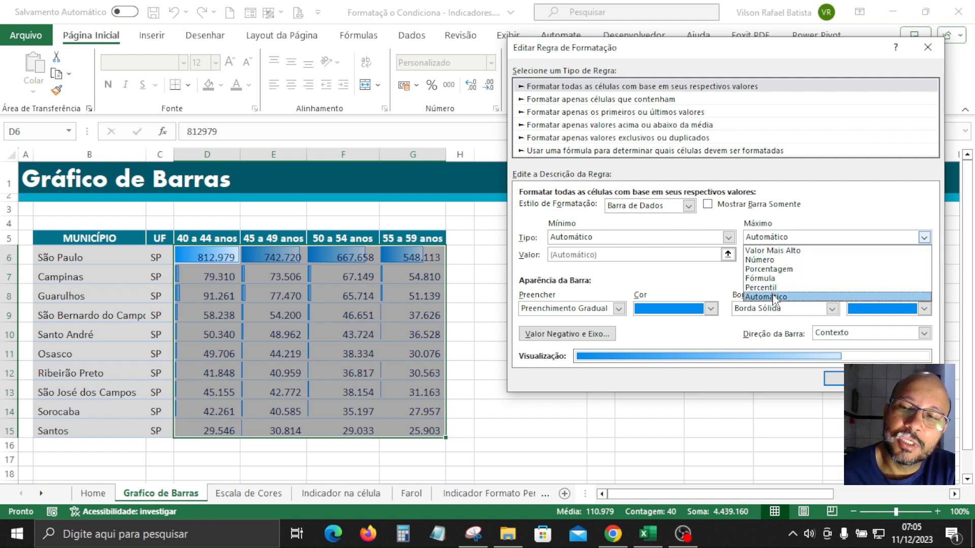
pyautogui.click(702, 282)
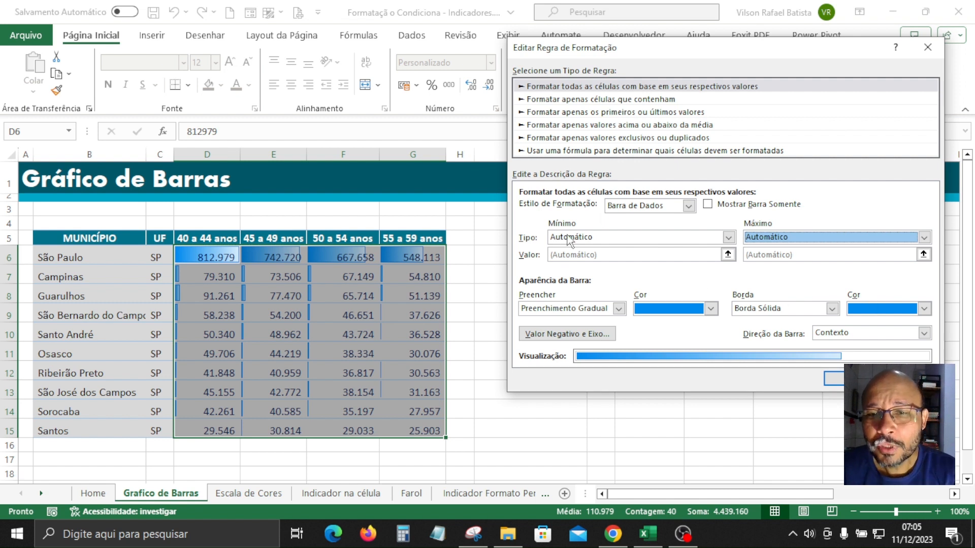
pyautogui.click(654, 86)
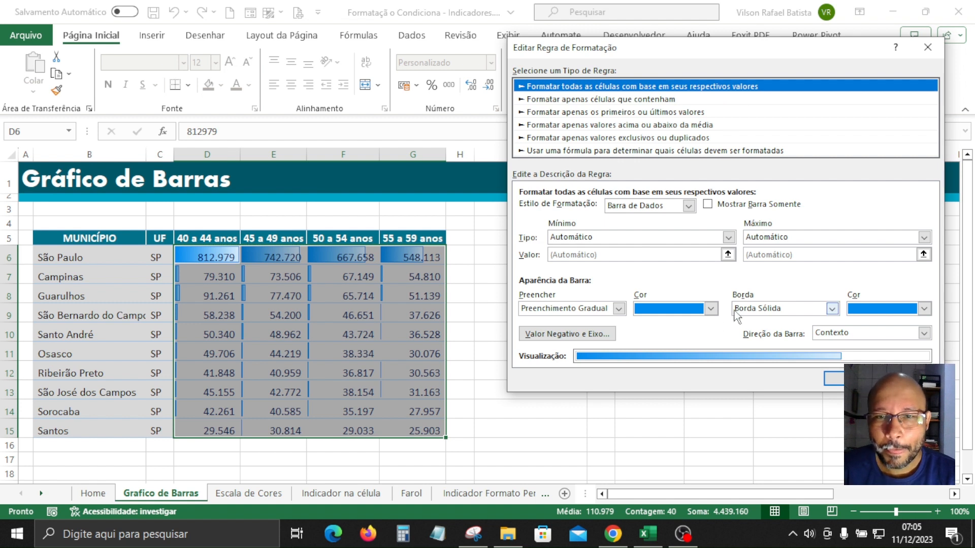
# Change the data bars' fill colour and border colour to dark red and apply the rule to the table
pyautogui.click(711, 309)
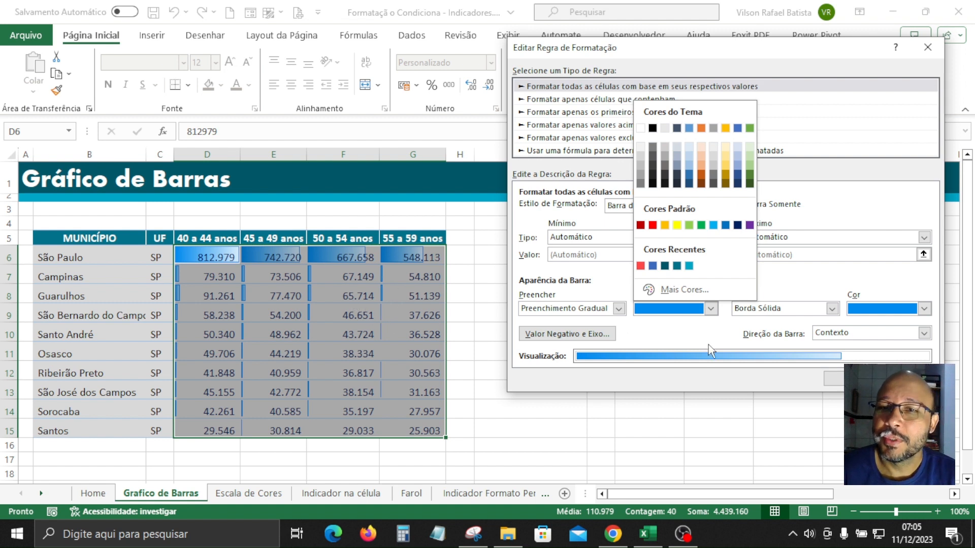
pyautogui.click(641, 226)
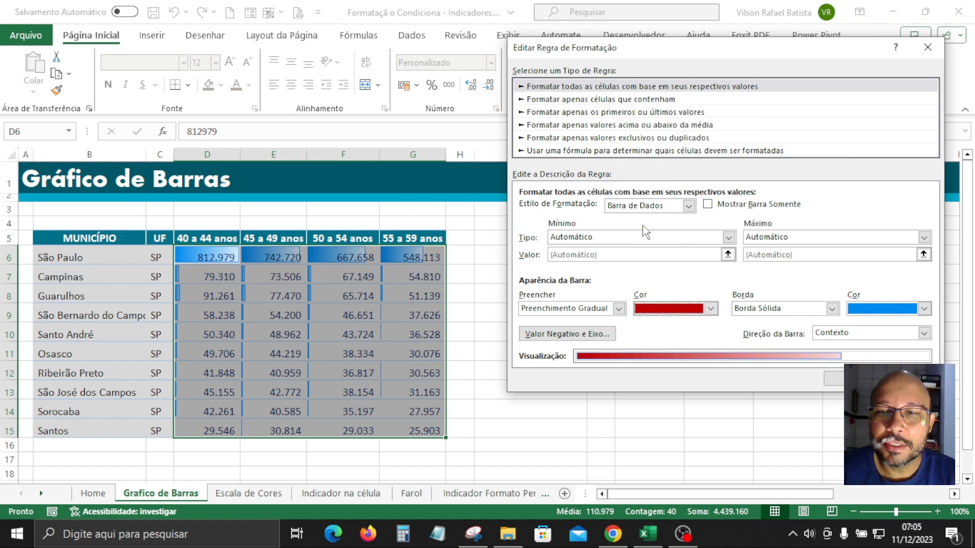
pyautogui.click(925, 308)
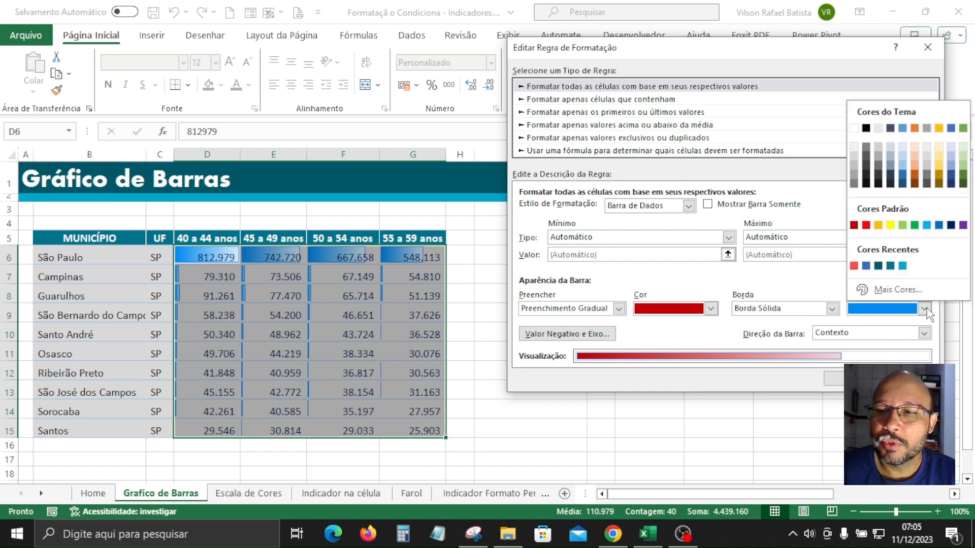
pyautogui.click(854, 225)
pyautogui.click(835, 378)
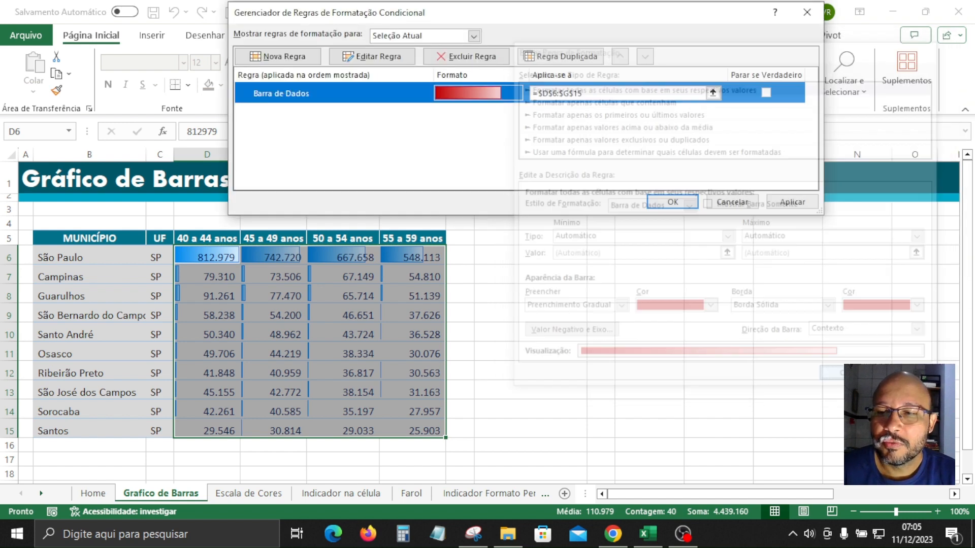
pyautogui.click(798, 203)
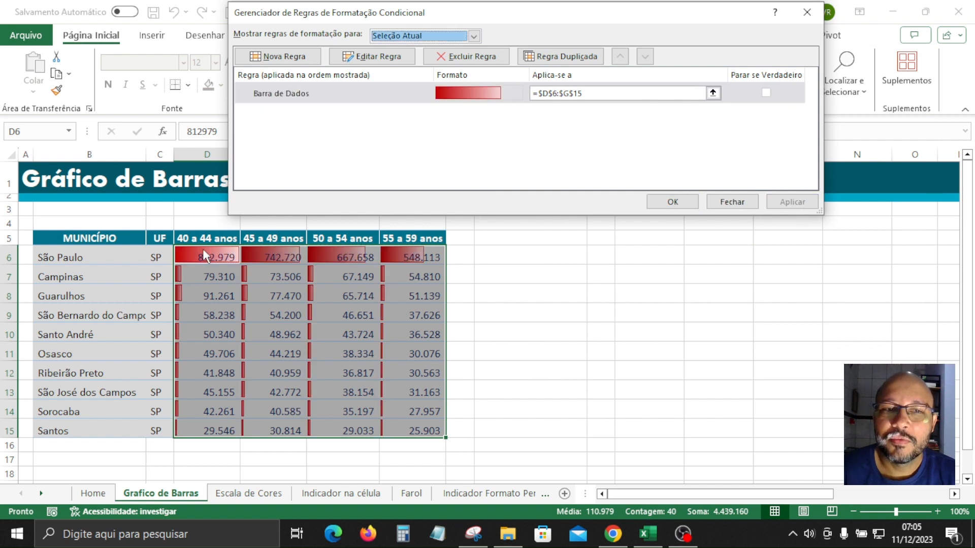
pyautogui.click(673, 203)
pyautogui.moveTo(238, 256); pyautogui.dragTo(417, 423)
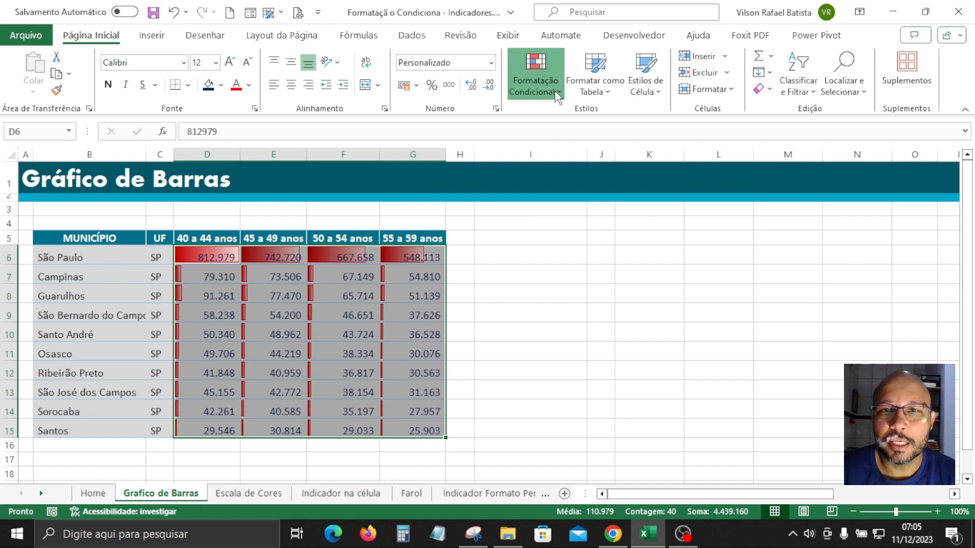
pyautogui.click(539, 81)
pyautogui.moveTo(574, 181)
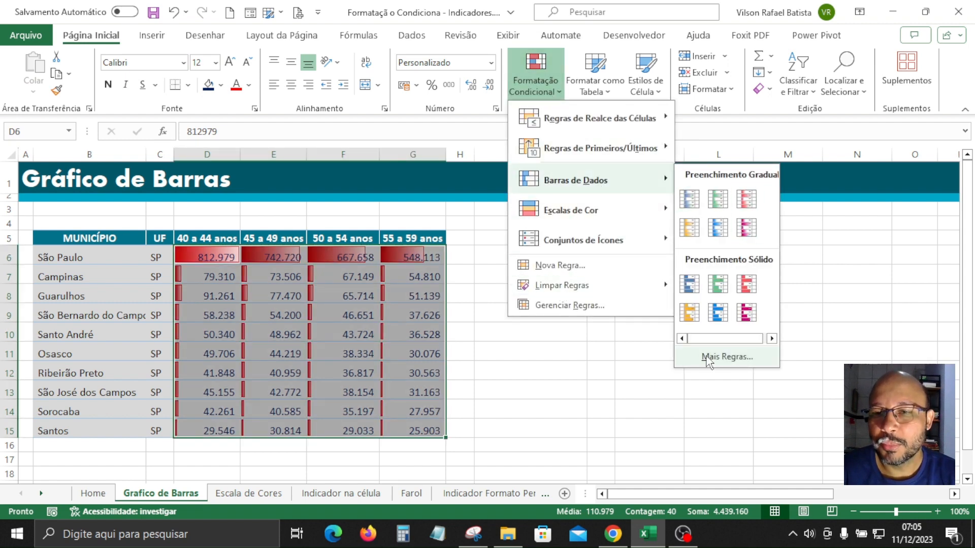
pyautogui.click(368, 282)
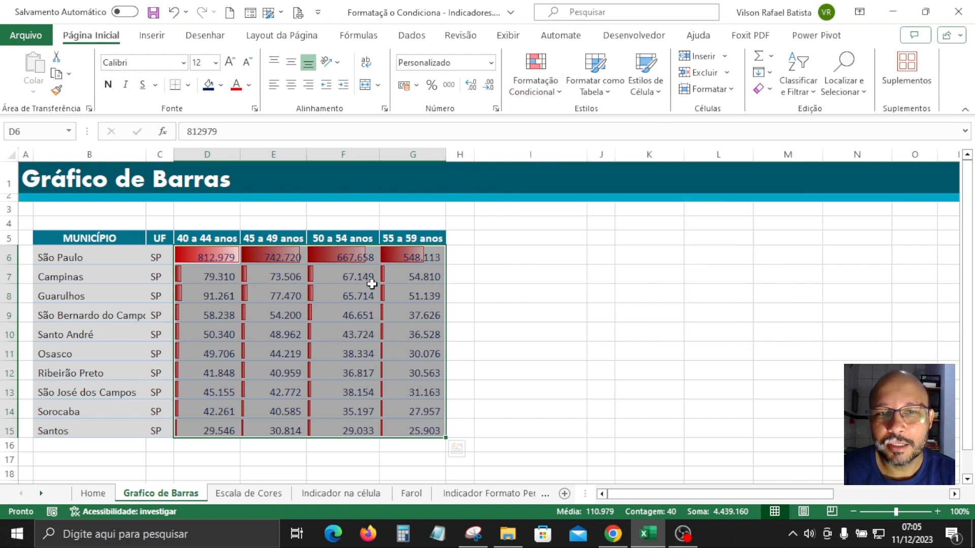
pyautogui.click(496, 294)
pyautogui.click(366, 287)
# Clear the conditional formatting rules from the age-group values in D6:G15
pyautogui.moveTo(203, 254); pyautogui.dragTo(423, 427)
pyautogui.click(535, 81)
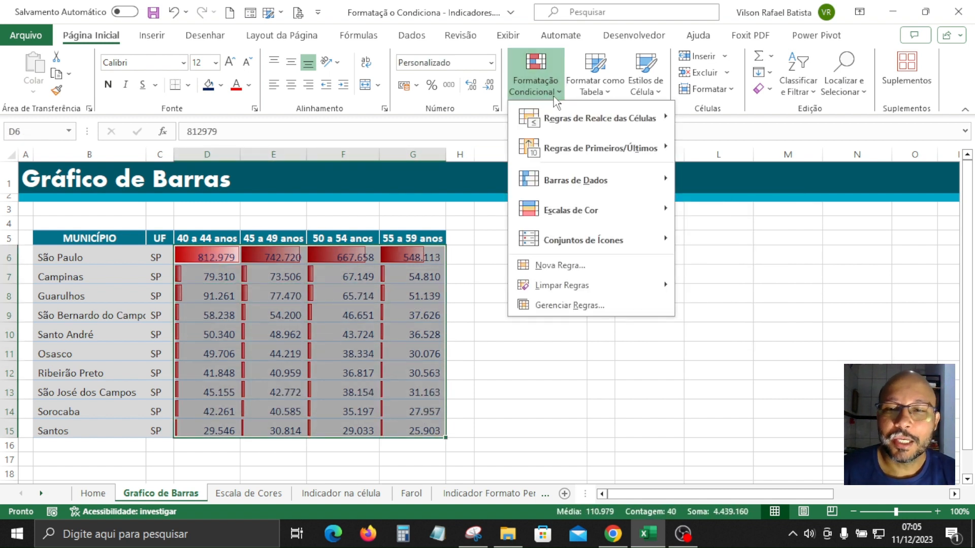
pyautogui.moveTo(596, 287)
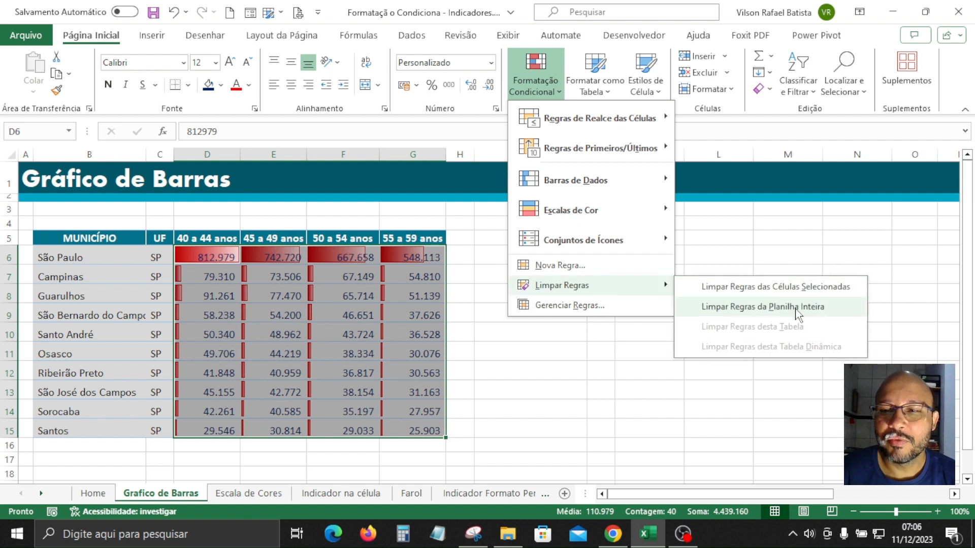
pyautogui.click(760, 288)
pyautogui.click(719, 296)
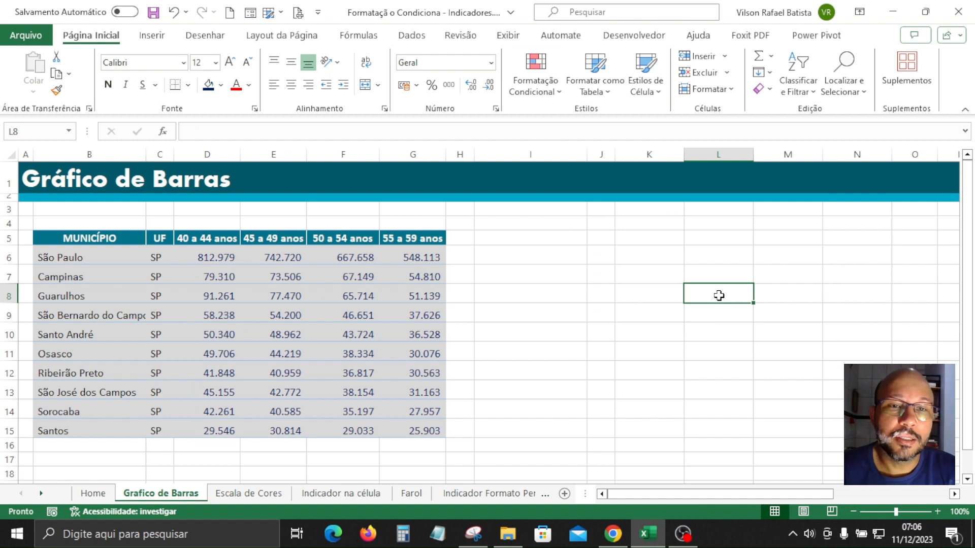
pyautogui.click(580, 294)
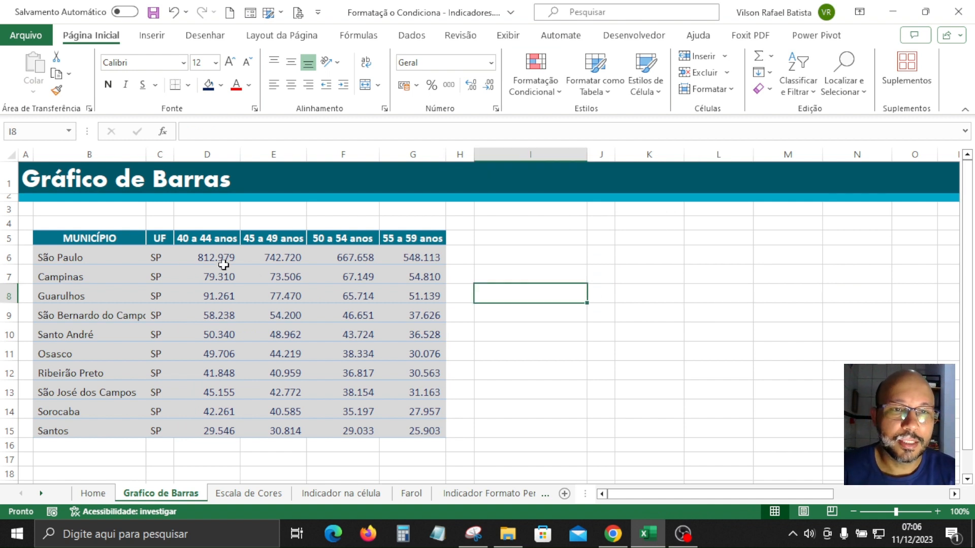
# Create a new formatting rule for D6:G15 with the Barra de Dados style, automatic minimum and maximum, solid blue fill and no border
pyautogui.moveTo(224, 258); pyautogui.dragTo(412, 431)
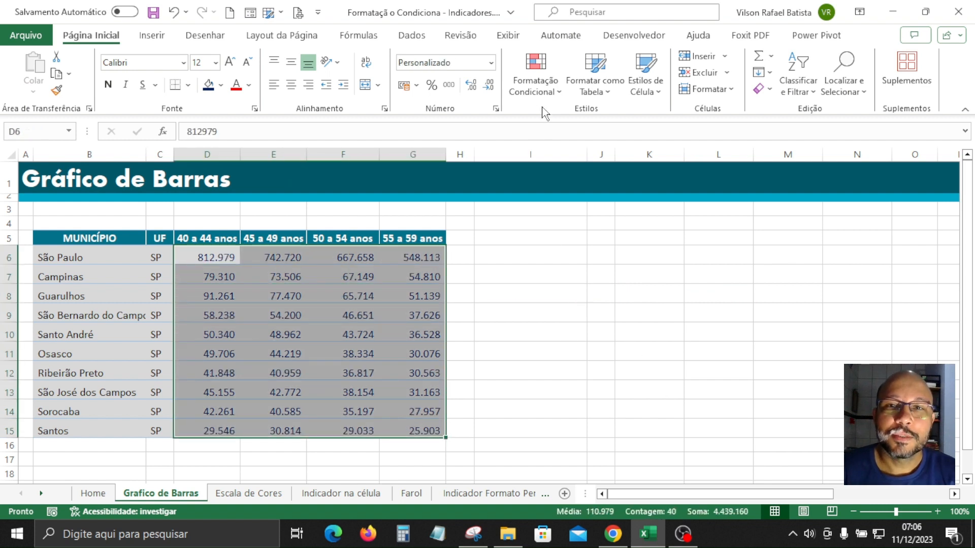
pyautogui.click(547, 95)
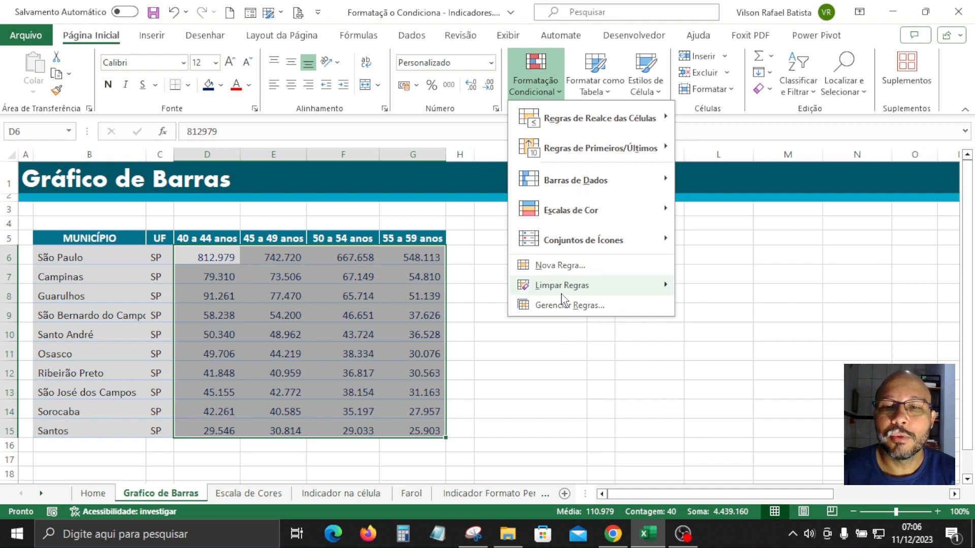
pyautogui.click(574, 266)
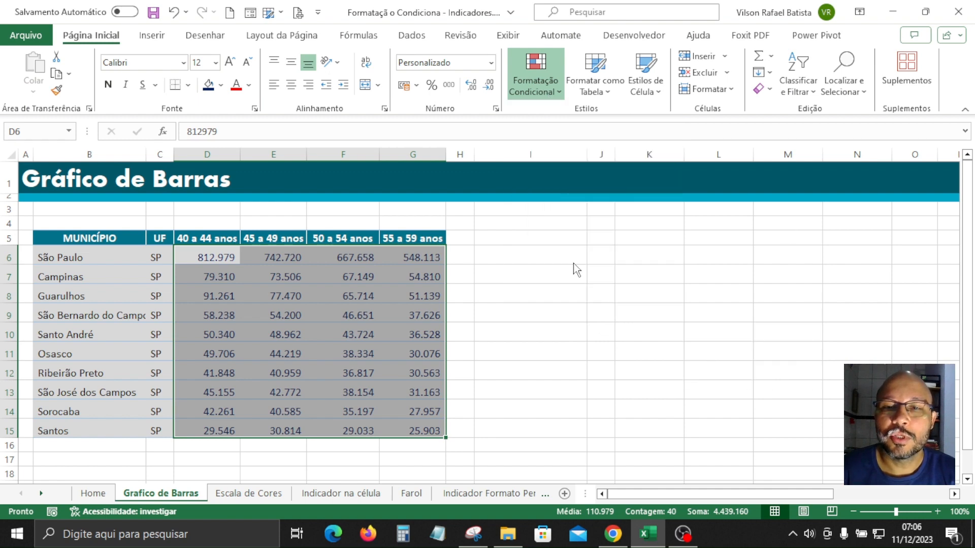
pyautogui.moveTo(534, 20); pyautogui.dragTo(727, 31)
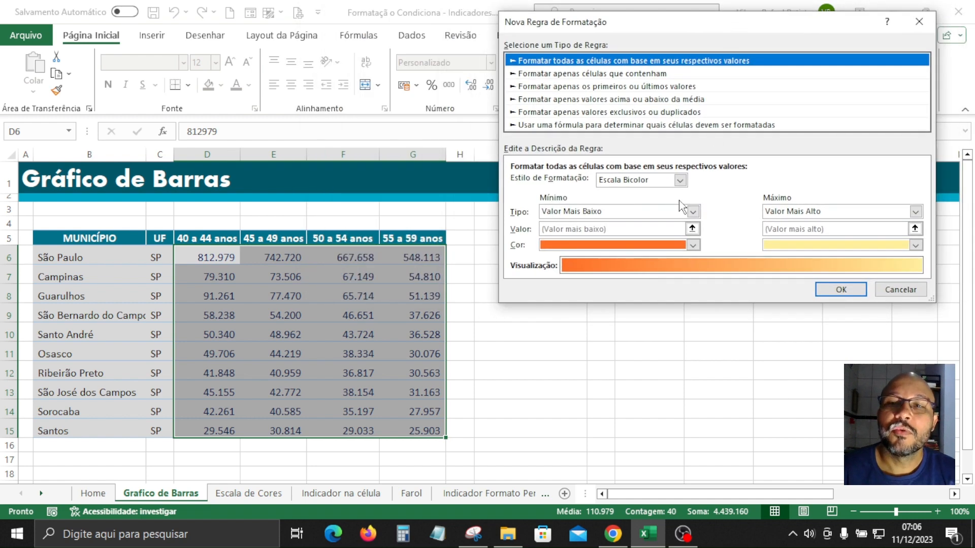
pyautogui.click(681, 181)
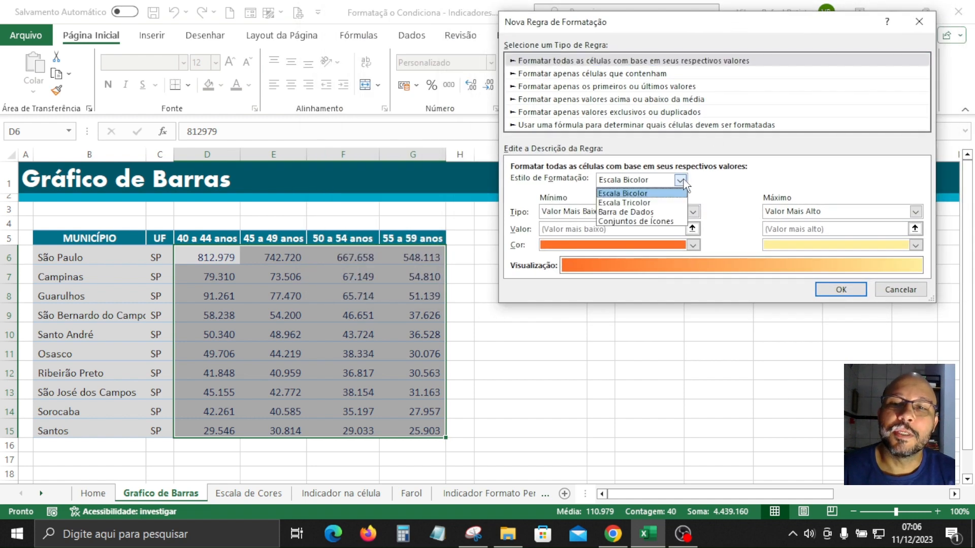
pyautogui.click(655, 212)
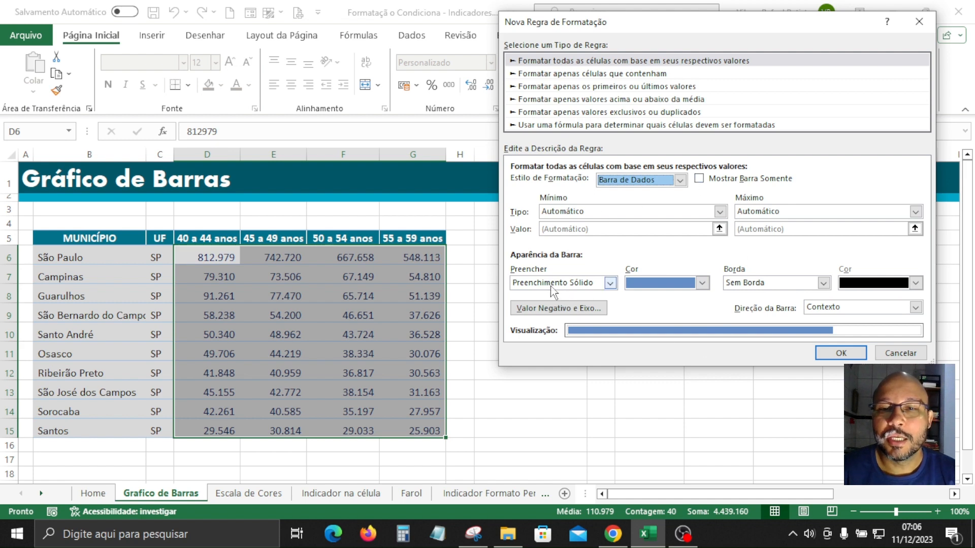
pyautogui.click(841, 356)
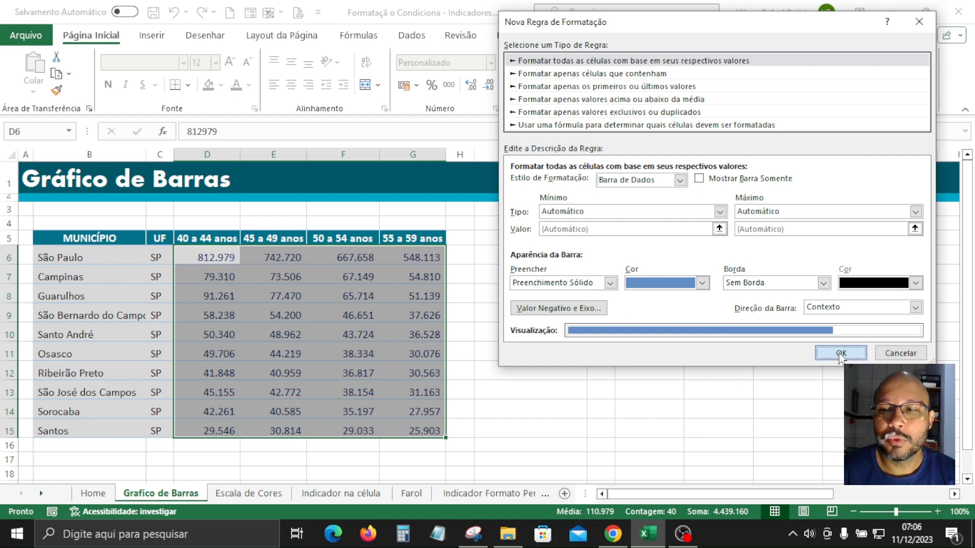
# Switch to the Escala de Cores sheet after checking the data bars in D6:G15
pyautogui.moveTo(207, 258); pyautogui.dragTo(413, 428)
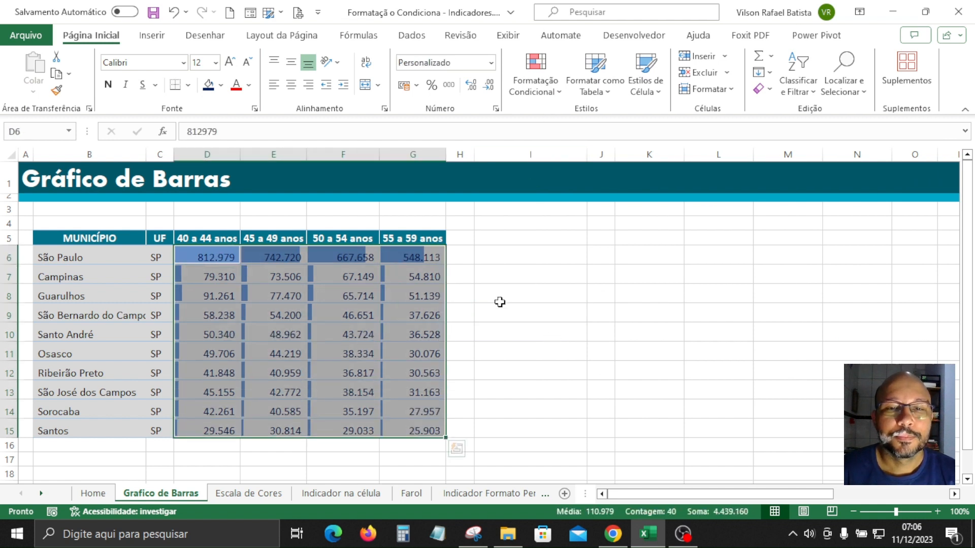
pyautogui.click(512, 320)
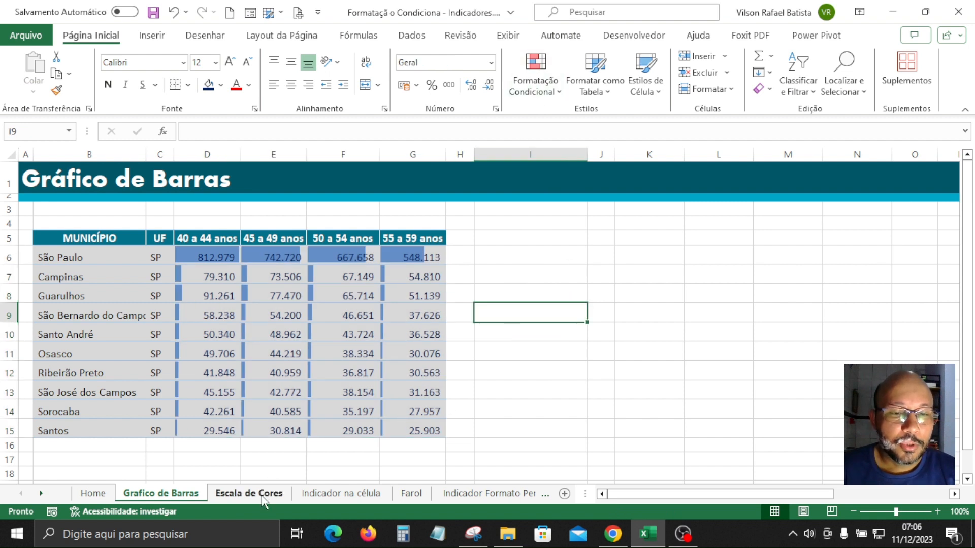
pyautogui.click(603, 403)
pyautogui.click(239, 498)
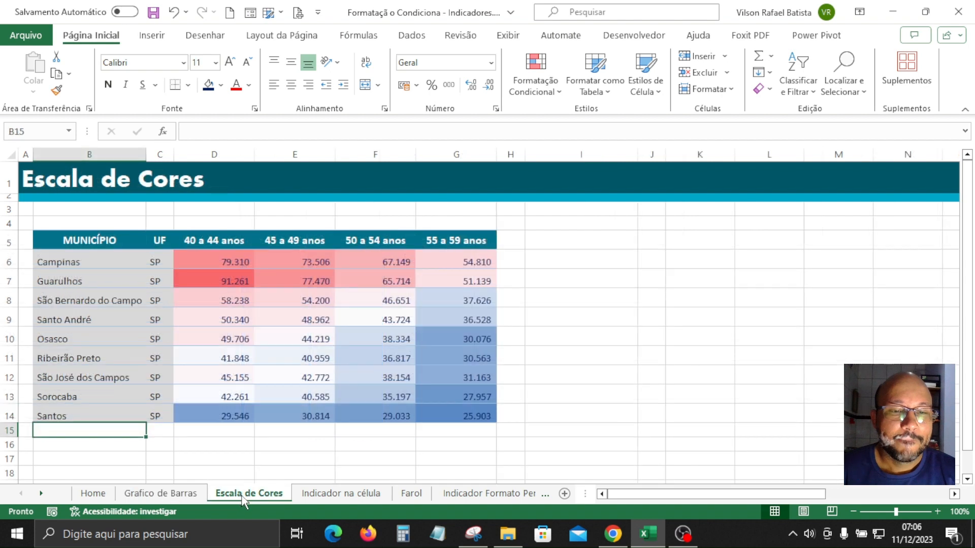
# Examine the existing colour scale across the age-group values in D6:G14, including the Guarulhos value for 40 a 44 anos
pyautogui.moveTo(243, 260); pyautogui.dragTo(305, 301)
pyautogui.moveTo(433, 366); pyautogui.dragTo(465, 412)
pyautogui.click(545, 344)
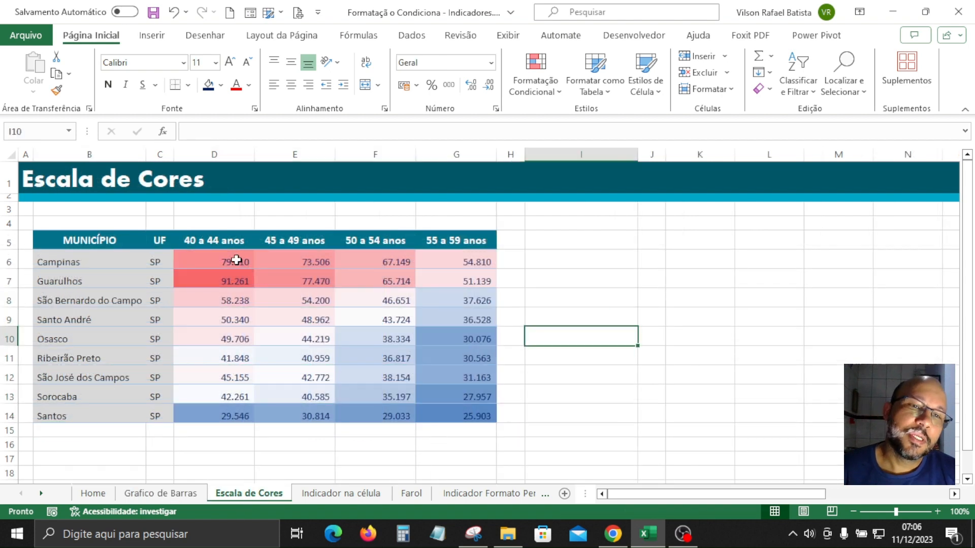
pyautogui.moveTo(235, 260); pyautogui.dragTo(431, 414)
pyautogui.click(218, 279)
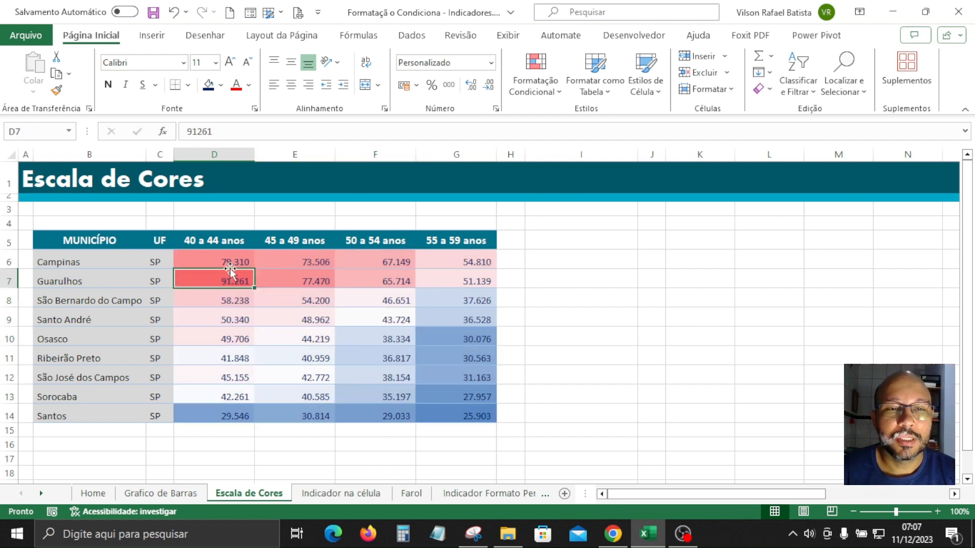
pyautogui.moveTo(220, 255); pyautogui.dragTo(462, 420)
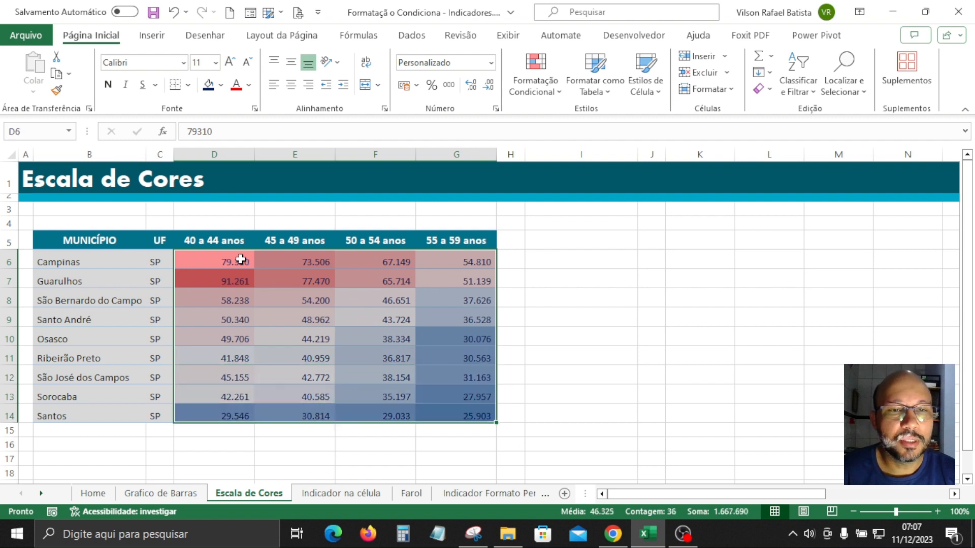
# Clear the conditional formatting rules from the age-group values in D6:G14
pyautogui.moveTo(239, 257); pyautogui.dragTo(456, 405)
pyautogui.click(541, 77)
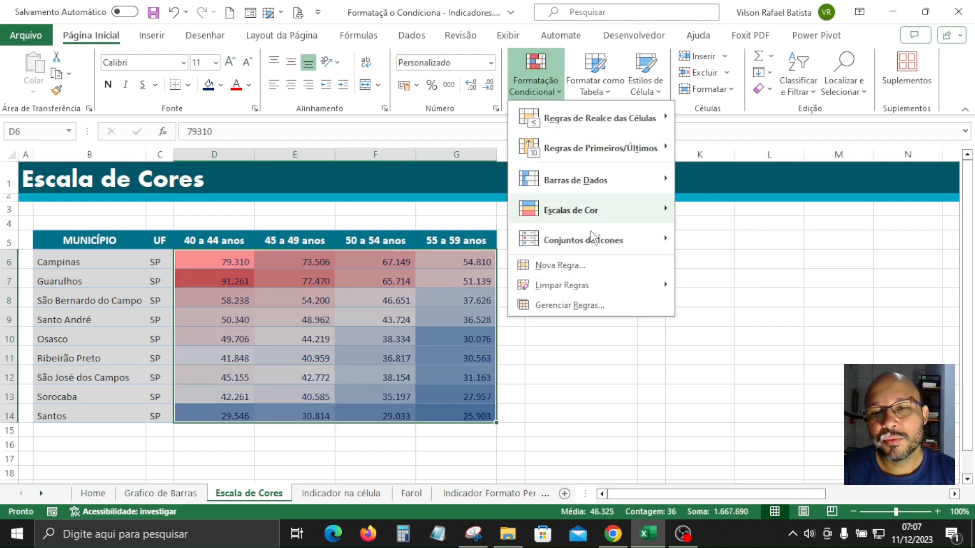
pyautogui.moveTo(654, 289)
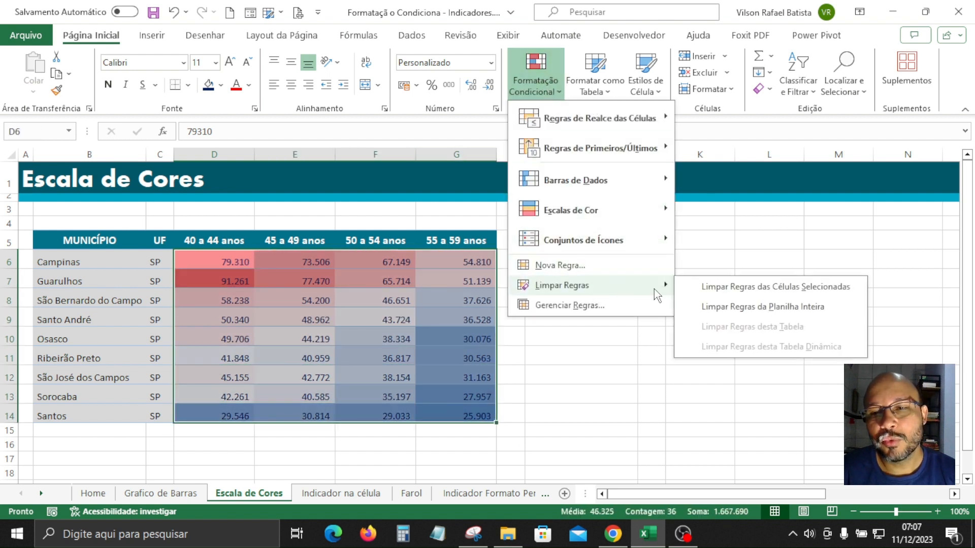
pyautogui.click(752, 288)
pyautogui.click(581, 298)
pyautogui.click(259, 297)
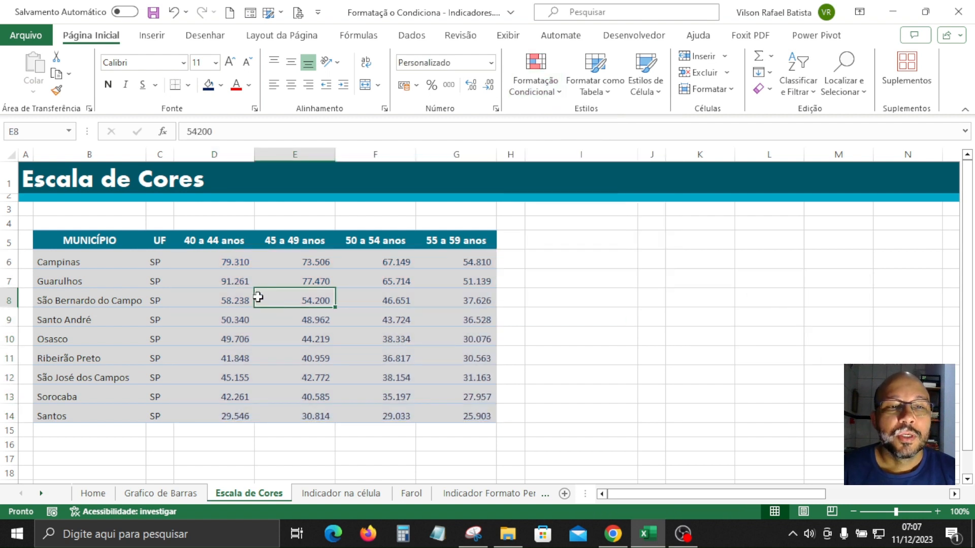
pyautogui.moveTo(233, 261); pyautogui.dragTo(470, 416)
pyautogui.moveTo(236, 261); pyautogui.dragTo(457, 414)
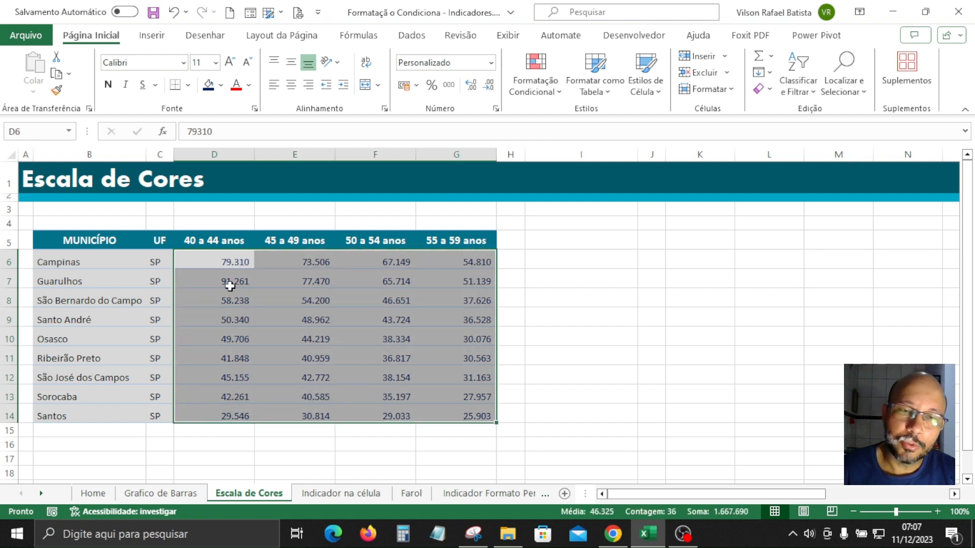
pyautogui.moveTo(233, 259); pyautogui.dragTo(457, 411)
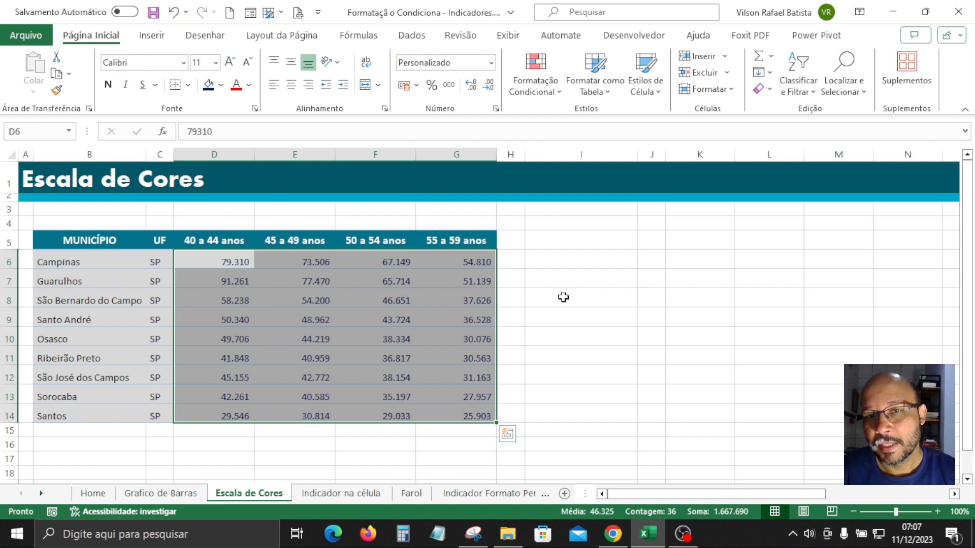
pyautogui.click(442, 281)
pyautogui.click(241, 260)
pyautogui.moveTo(251, 263); pyautogui.dragTo(450, 416)
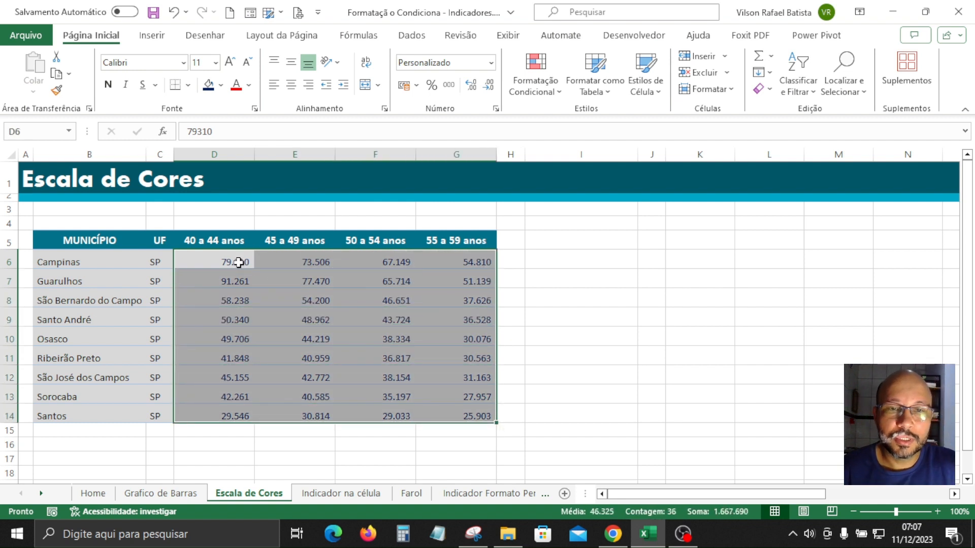
pyautogui.moveTo(239, 263); pyautogui.dragTo(462, 416)
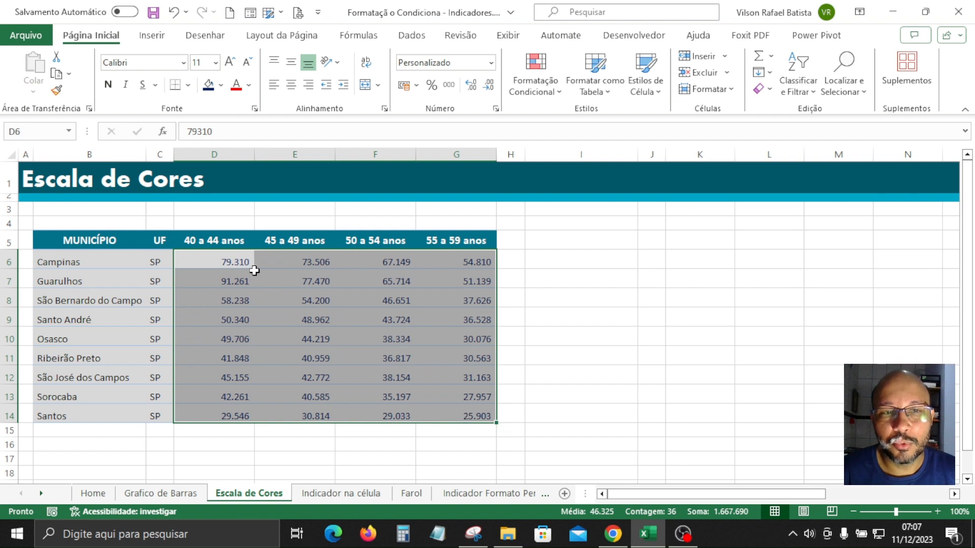
pyautogui.click(396, 279)
pyautogui.click(457, 362)
pyautogui.click(428, 408)
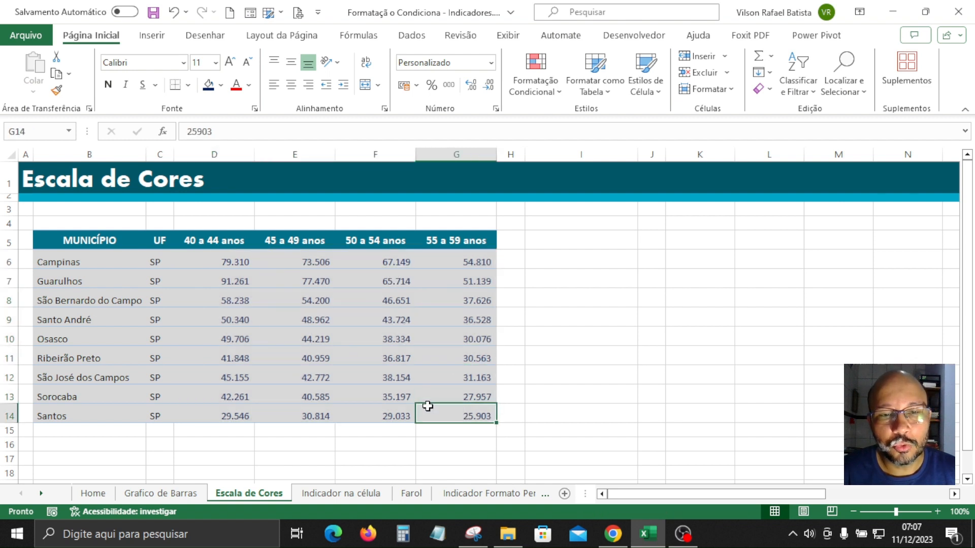
pyautogui.click(259, 384)
pyautogui.moveTo(198, 258); pyautogui.dragTo(445, 409)
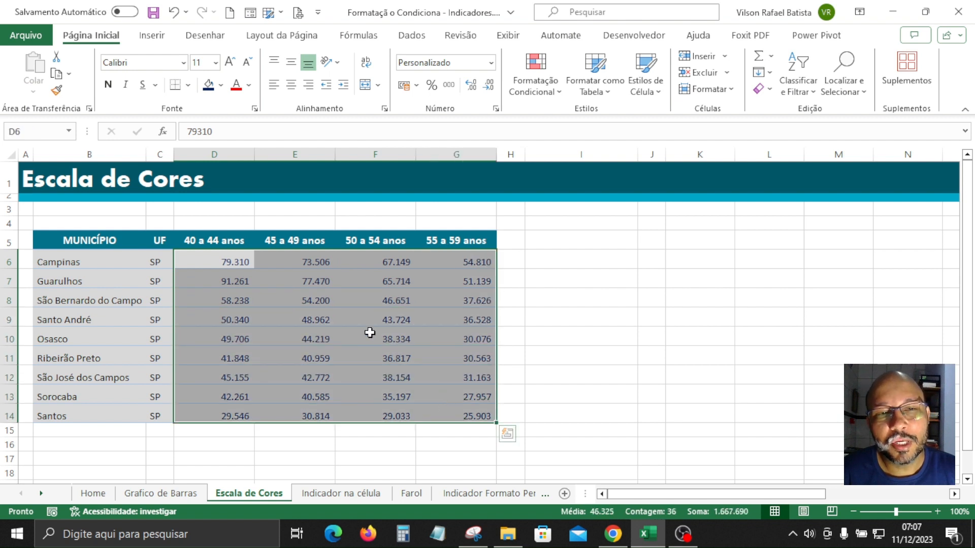
pyautogui.click(376, 303)
pyautogui.moveTo(242, 264); pyautogui.dragTo(445, 415)
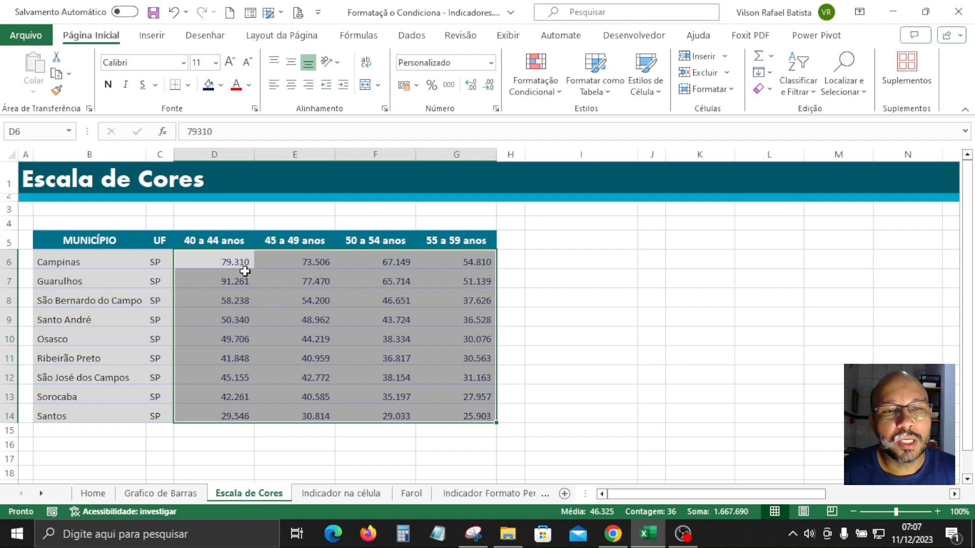
pyautogui.moveTo(244, 262); pyautogui.dragTo(464, 421)
# Start a new formatting rule for D6:G14 that formats all cells based on their values with the Escala Bicolor style
pyautogui.moveTo(233, 256); pyautogui.dragTo(456, 413)
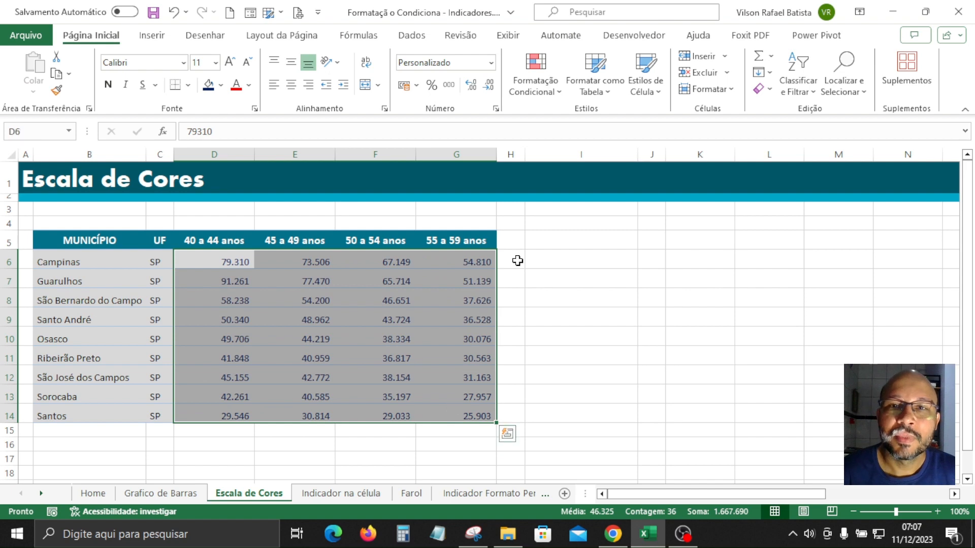
pyautogui.click(548, 94)
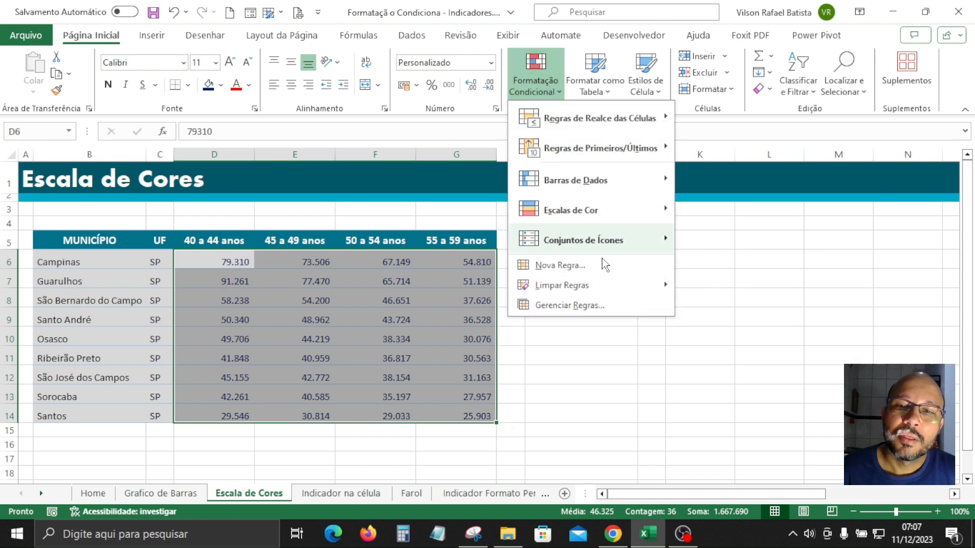
pyautogui.click(567, 266)
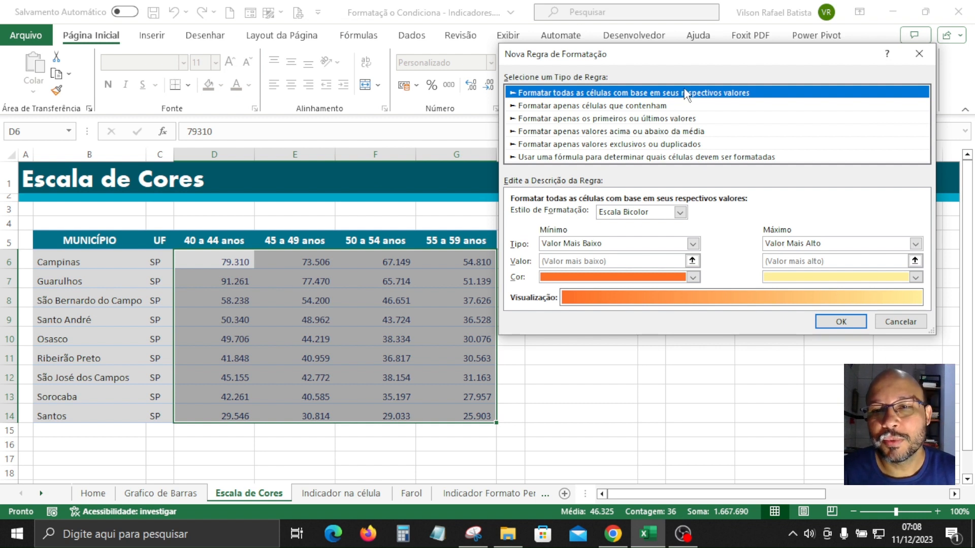
pyautogui.click(680, 213)
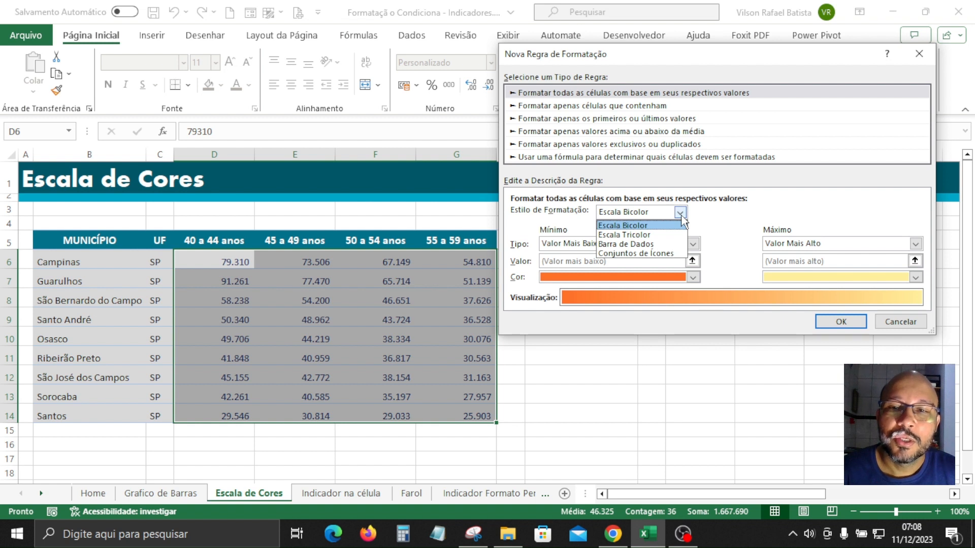
pyautogui.click(618, 227)
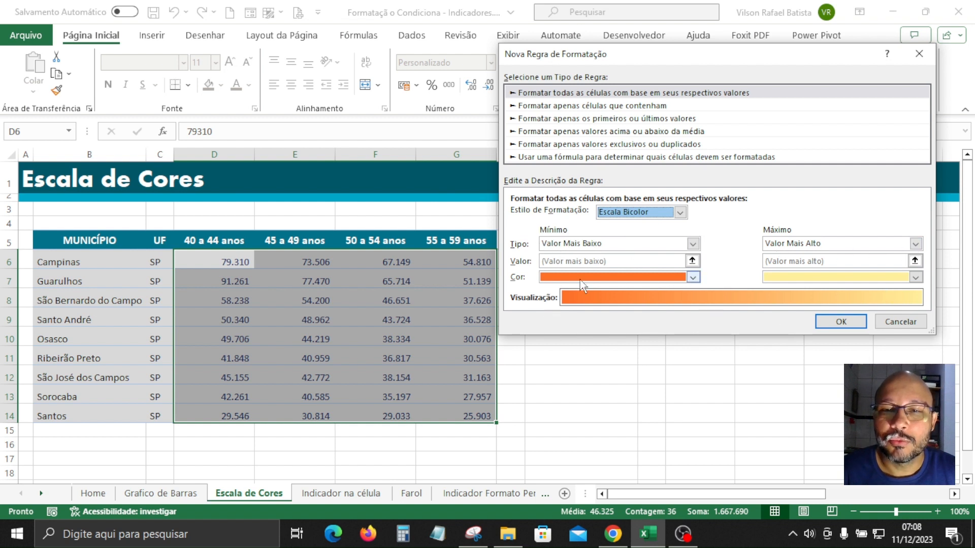
# Set the two-colour scale's minimum colour to blue and maximum colour to dark red, and apply the rule
pyautogui.click(693, 278)
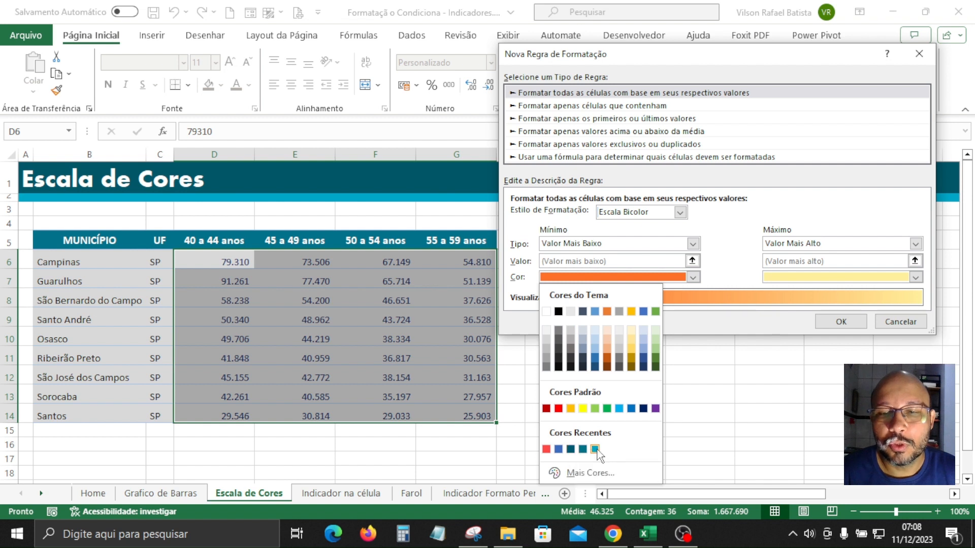
pyautogui.click(631, 409)
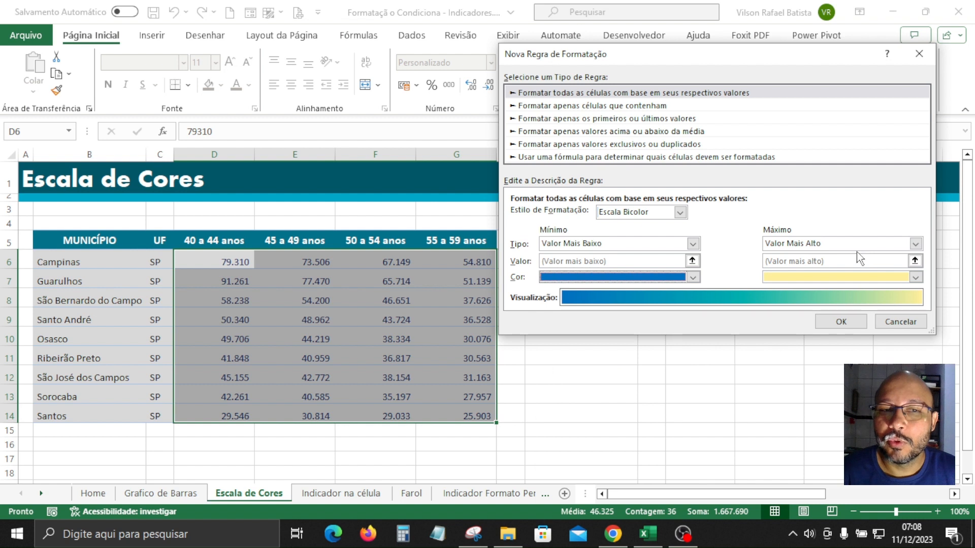
pyautogui.click(917, 278)
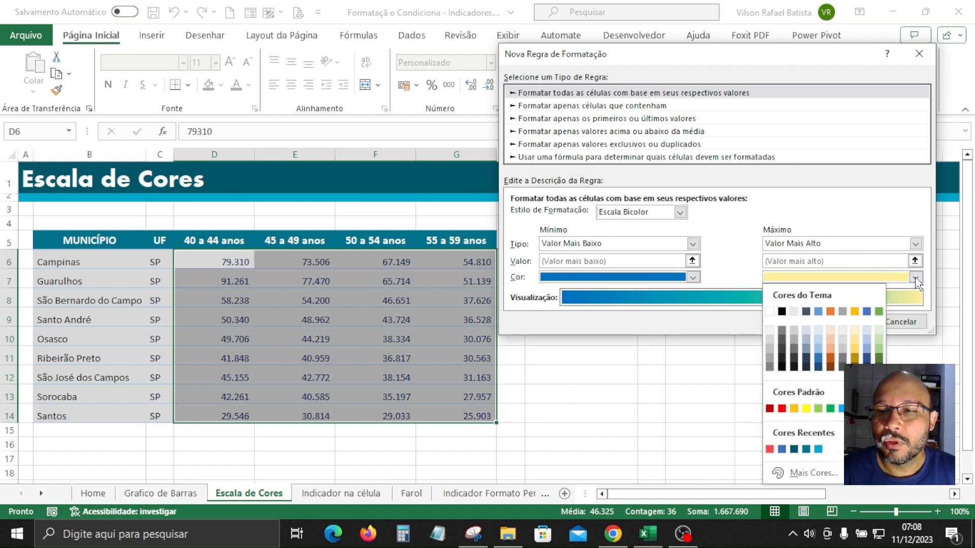
pyautogui.click(770, 409)
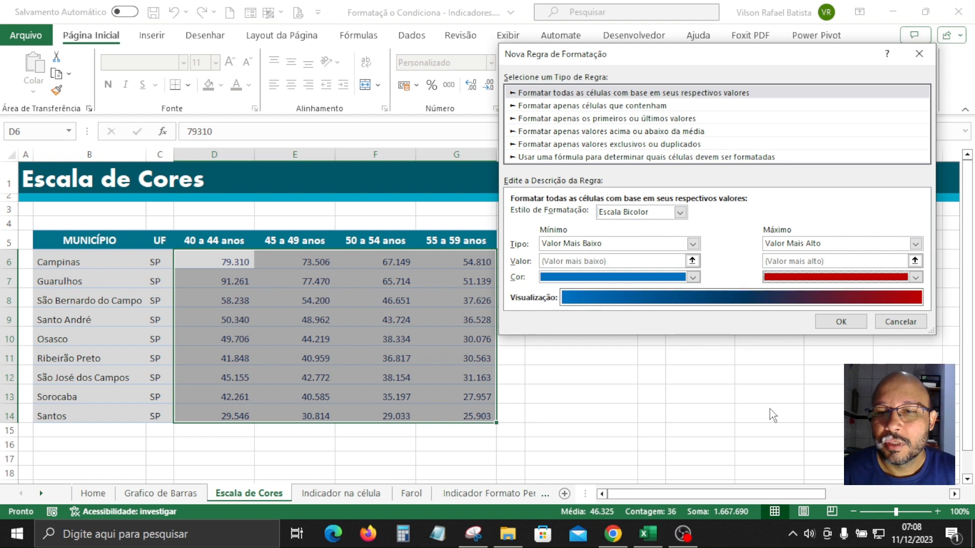
pyautogui.click(841, 323)
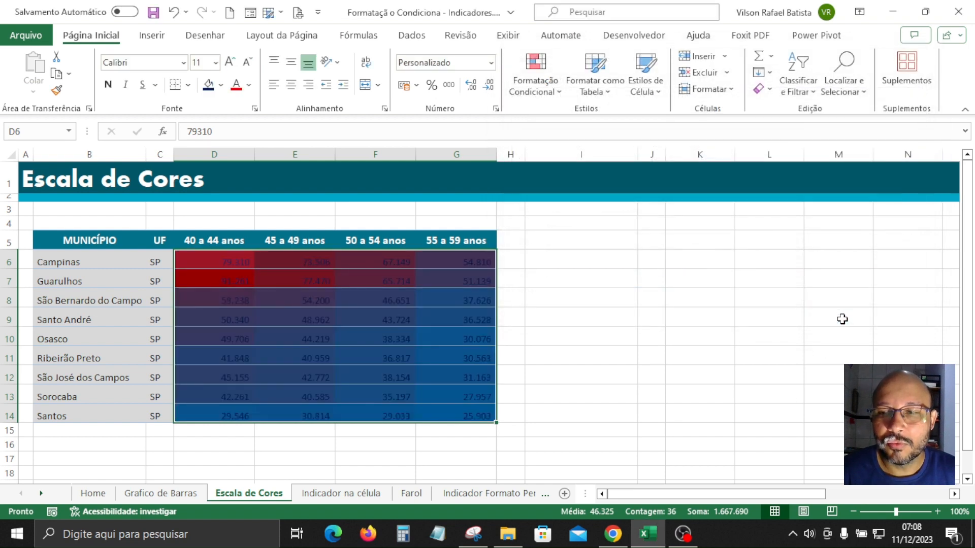
# Examine the blue-to-red colour scale in D6:G14, comparing the cell colours of D7 and G14
pyautogui.click(483, 341)
pyautogui.moveTo(240, 265); pyautogui.dragTo(452, 418)
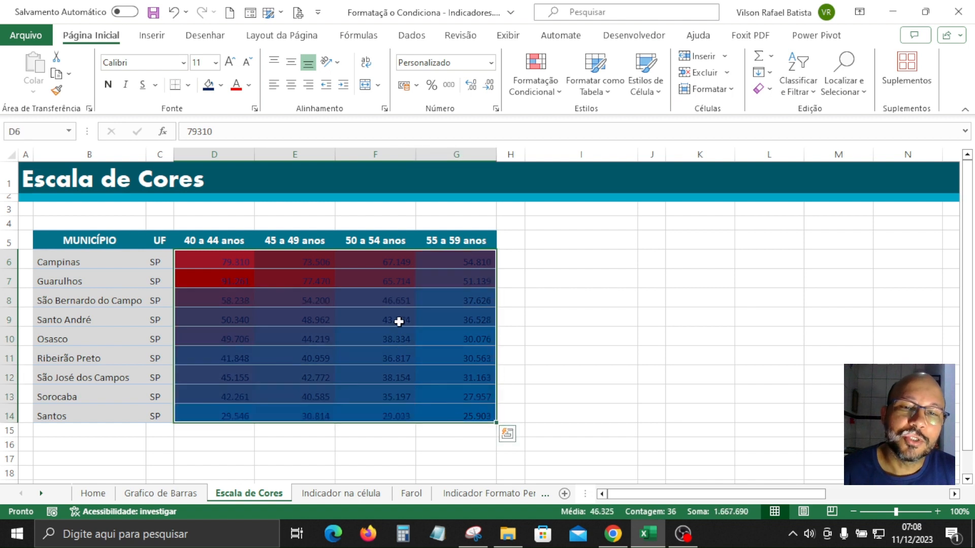
pyautogui.click(245, 279)
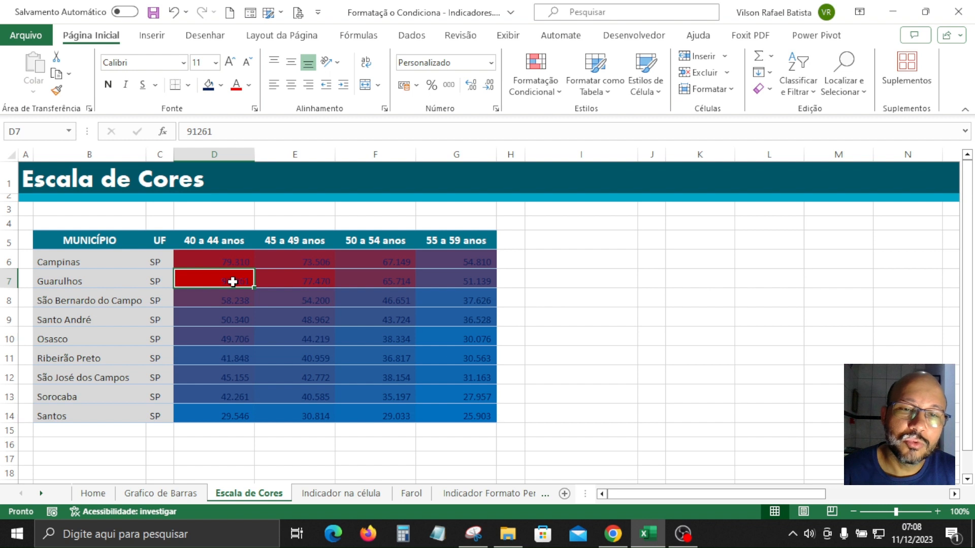
pyautogui.moveTo(211, 257); pyautogui.dragTo(462, 417)
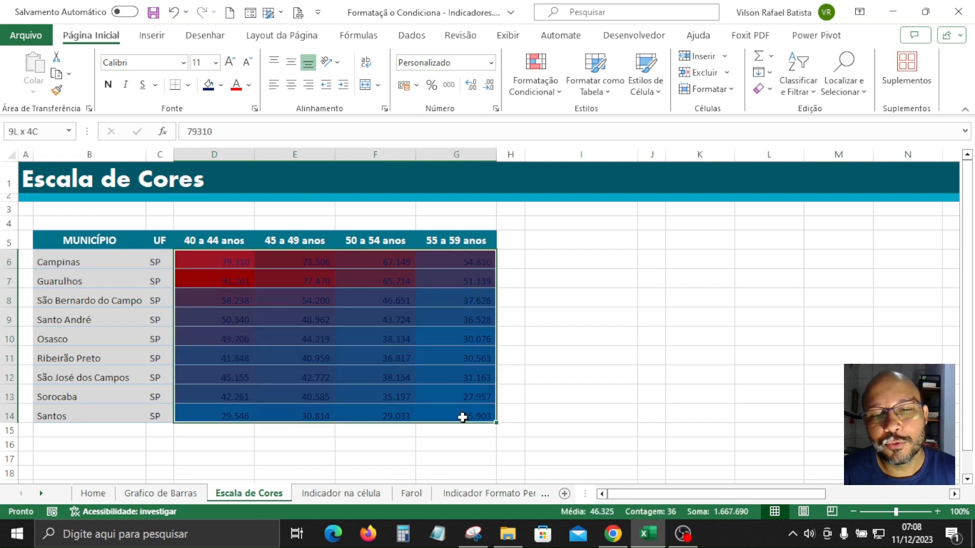
pyautogui.click(222, 279)
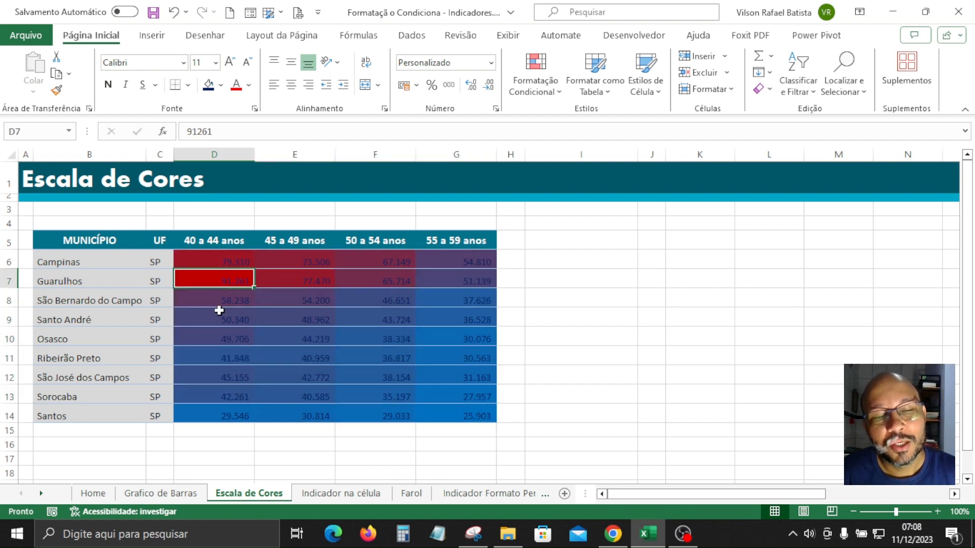
pyautogui.click(476, 415)
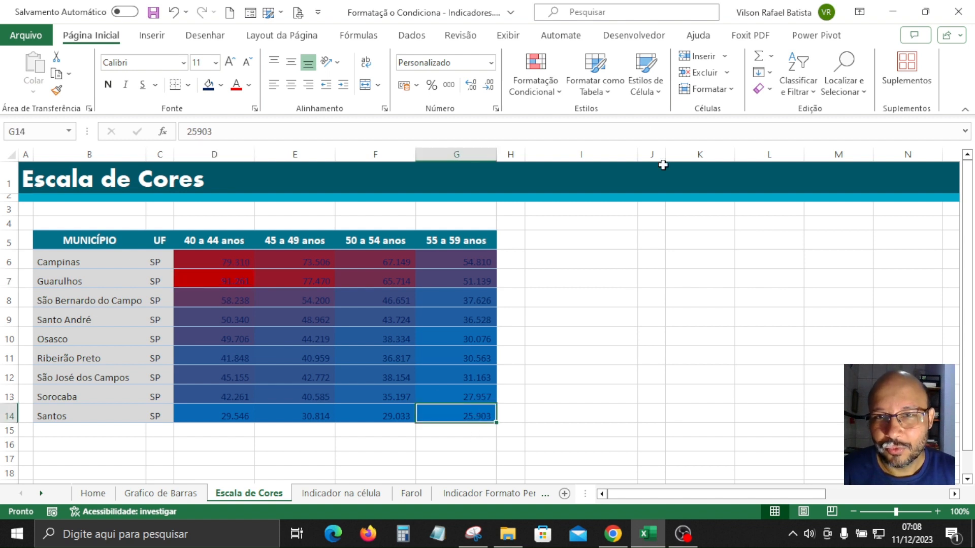
# Edit the colour scale rule applied to D6:G14 and switch its formatting style to Escala Tricolor
pyautogui.click(535, 74)
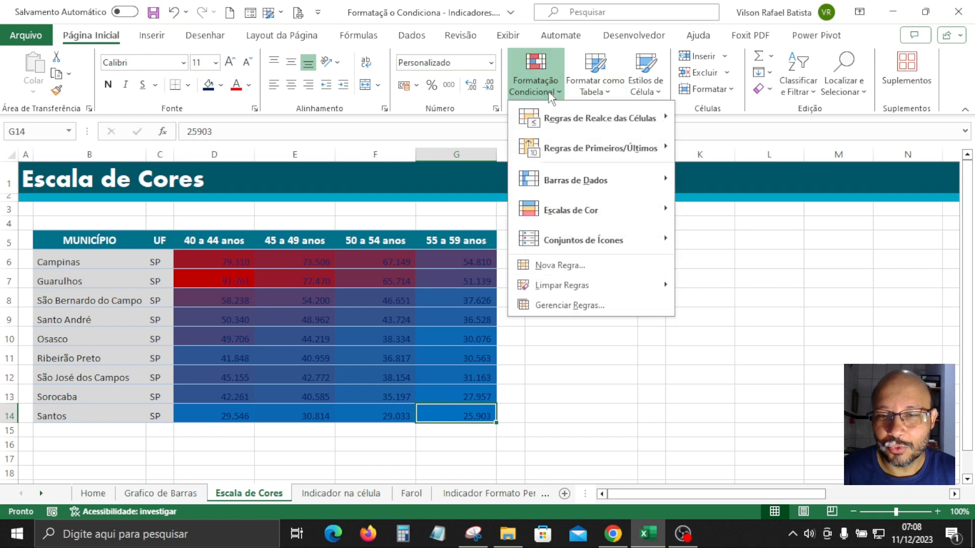
pyautogui.click(589, 306)
pyautogui.click(342, 245)
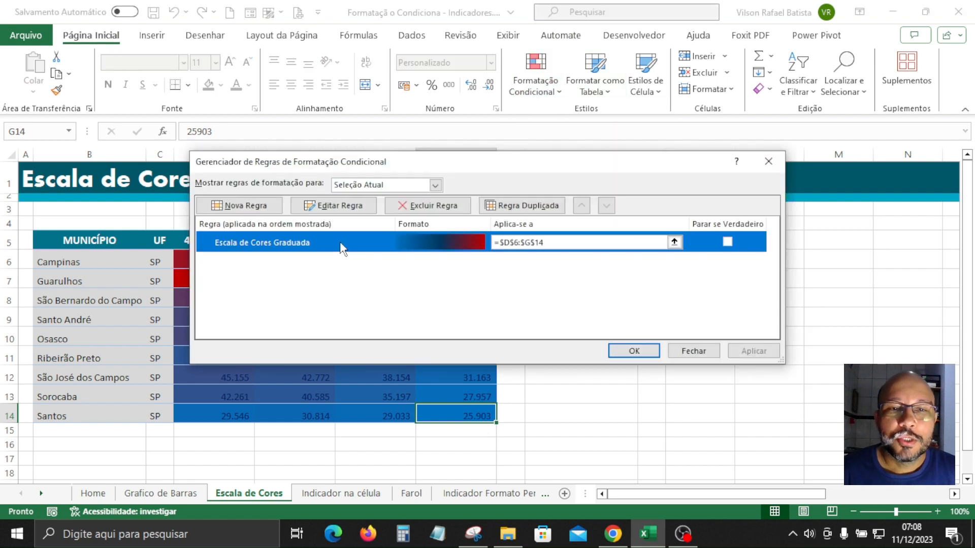
pyautogui.click(335, 207)
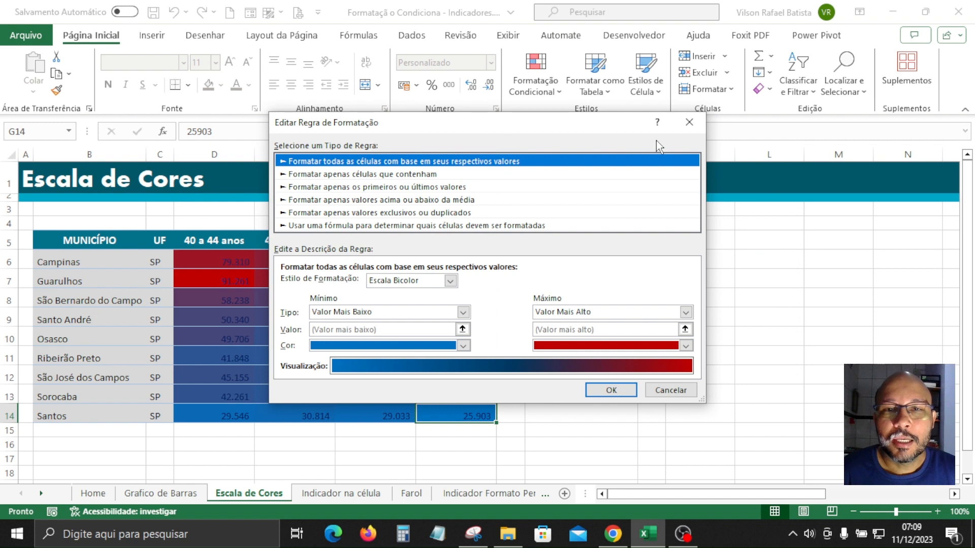
pyautogui.moveTo(410, 124); pyautogui.dragTo(647, 72)
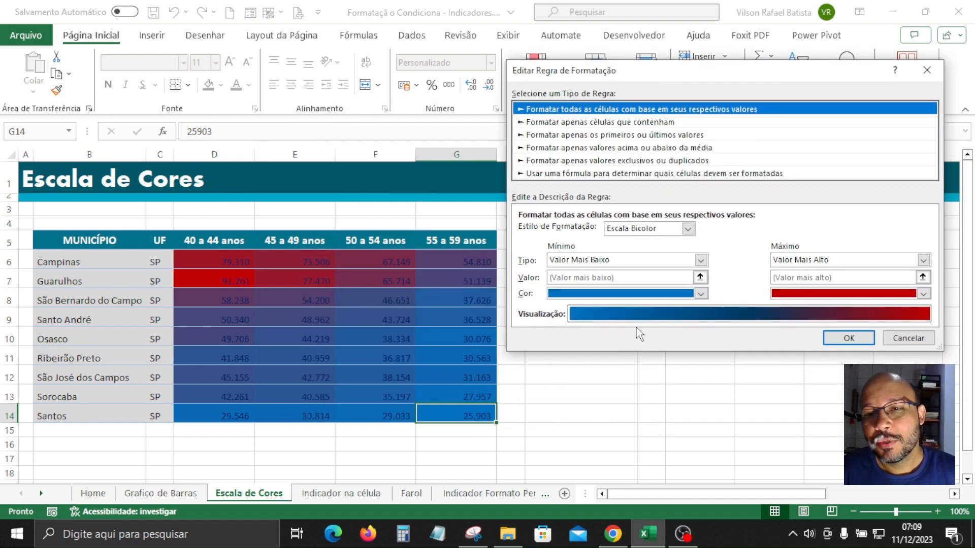
pyautogui.click(687, 229)
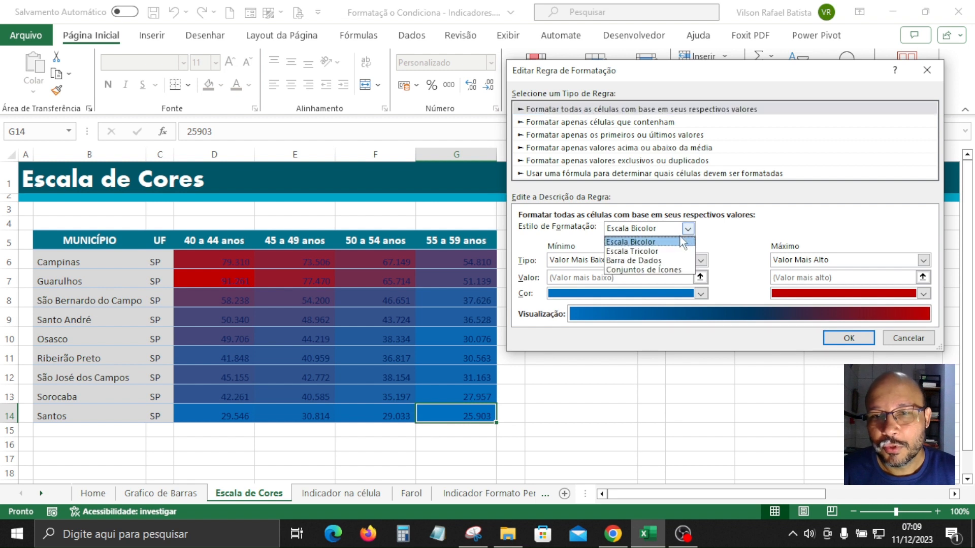
pyautogui.click(682, 252)
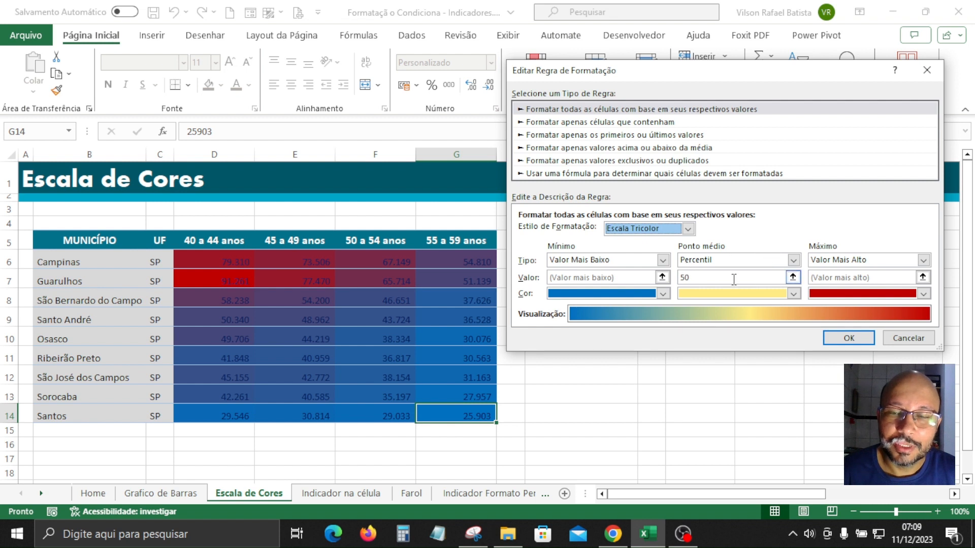
# Set the three-colour scale's midpoint colour to the lightest blue and apply the edited rule to D6:G14
pyautogui.click(794, 294)
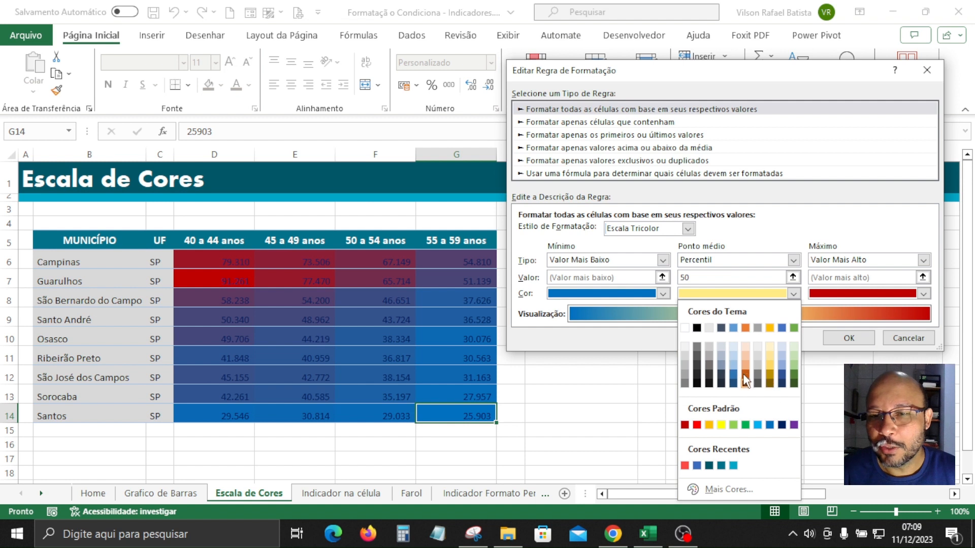
pyautogui.click(734, 347)
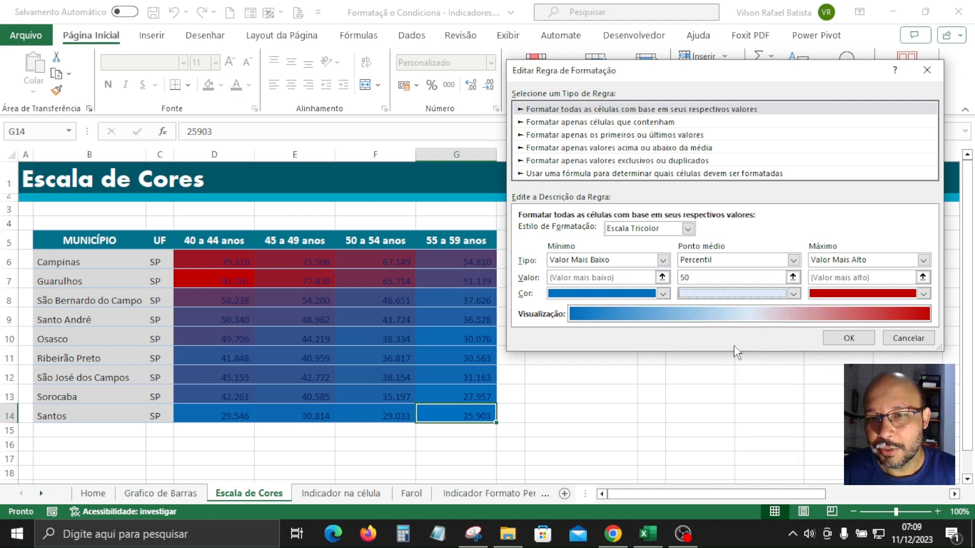
pyautogui.click(837, 340)
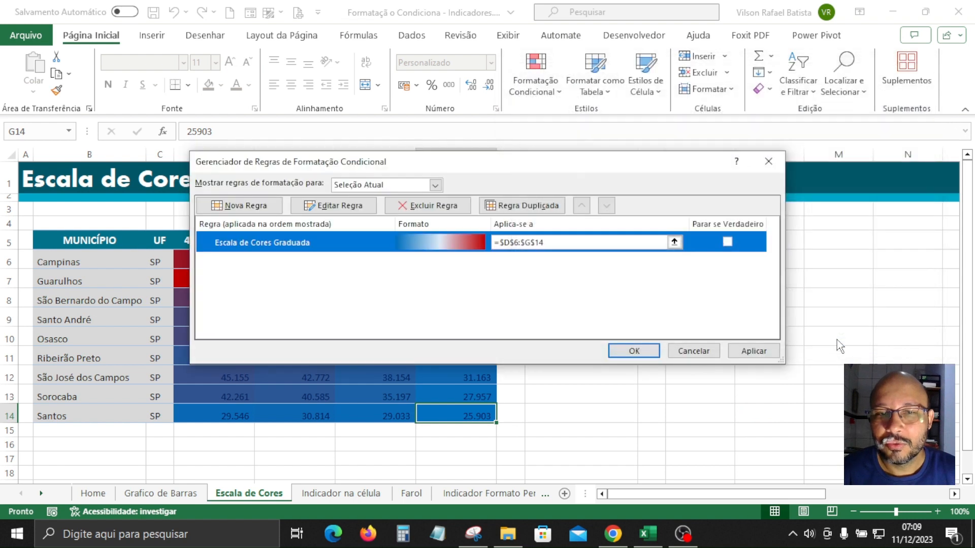
pyautogui.click(753, 352)
pyautogui.moveTo(486, 168); pyautogui.dragTo(829, 74)
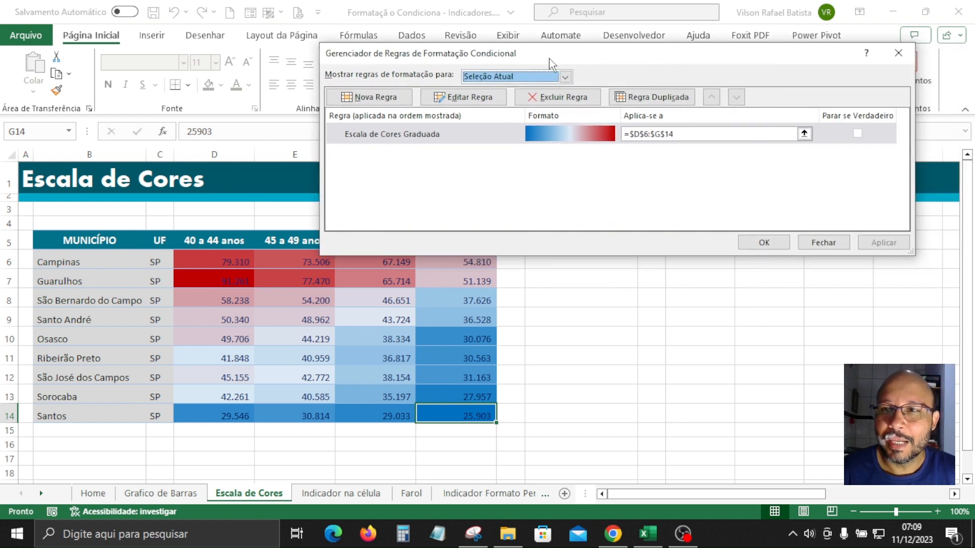
pyautogui.moveTo(762, 71); pyautogui.dragTo(549, 56)
pyautogui.click(765, 243)
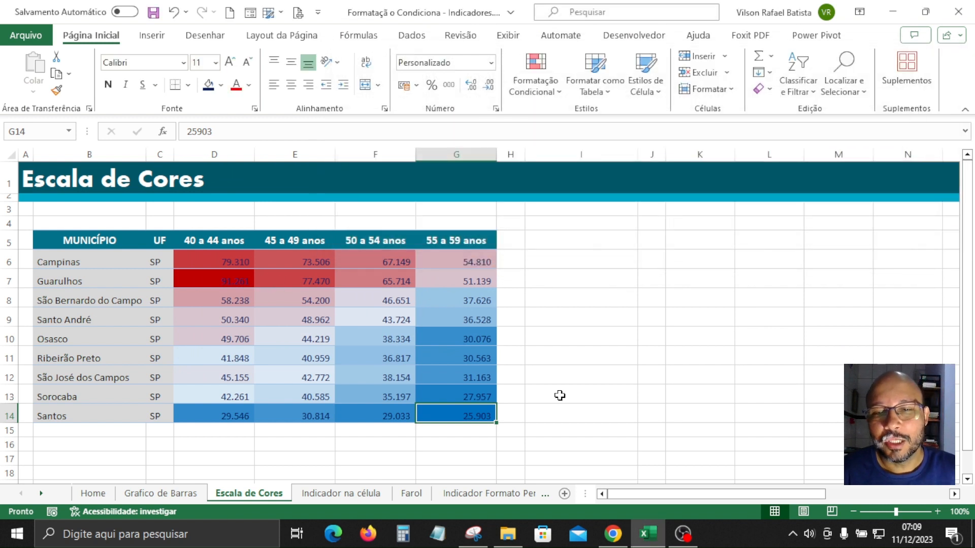
# Clear the conditional formatting rules from the age-group values in D6:G14
pyautogui.moveTo(479, 415)
pyautogui.mouseDown()
pyautogui.moveTo(208, 258)
pyautogui.moveTo(413, 355)
pyautogui.moveTo(473, 413)
pyautogui.mouseUp()
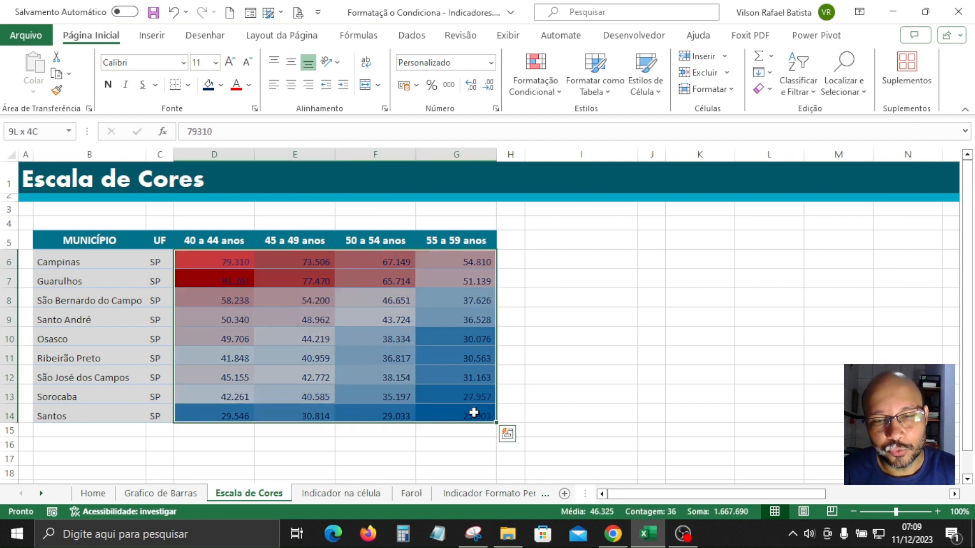
pyautogui.moveTo(467, 264); pyautogui.dragTo(214, 396)
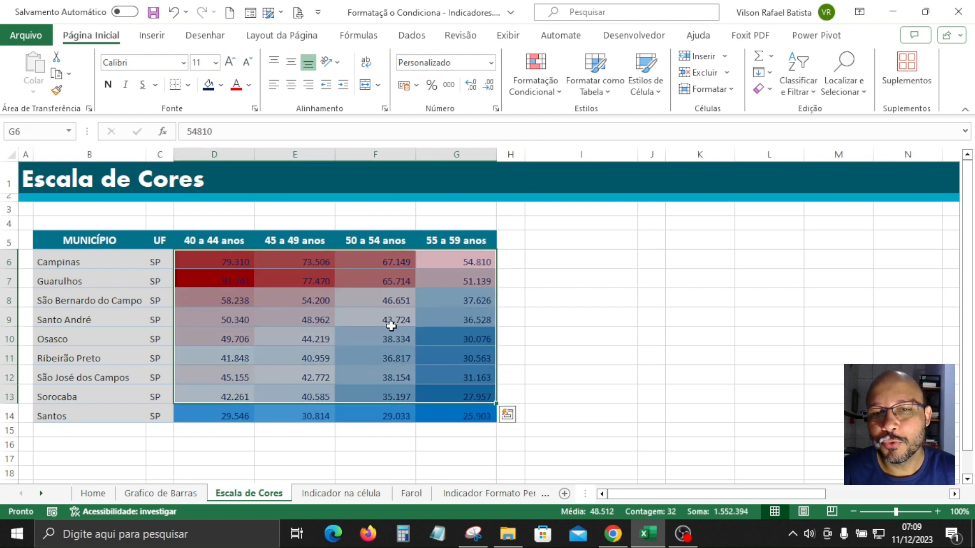
pyautogui.click(467, 378)
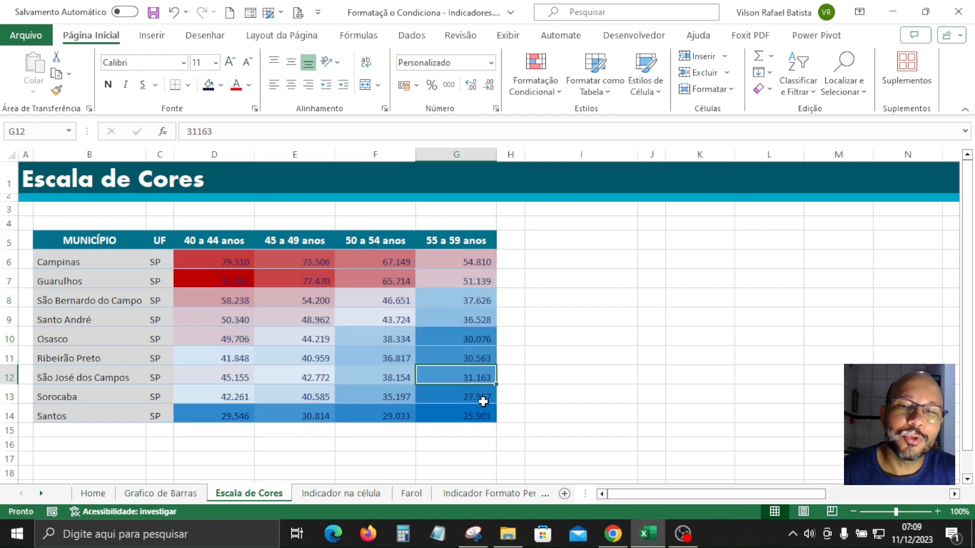
pyautogui.moveTo(476, 413); pyautogui.dragTo(214, 264)
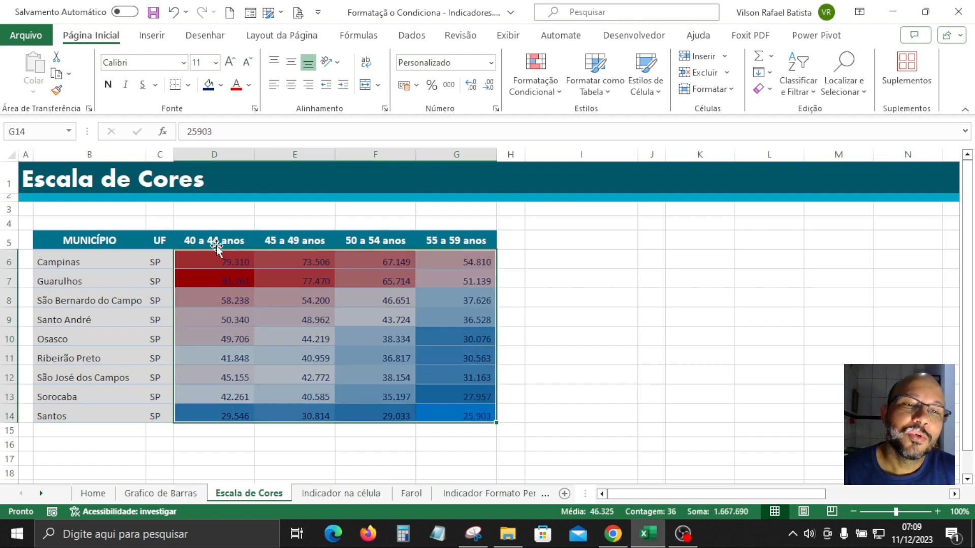
pyautogui.click(549, 88)
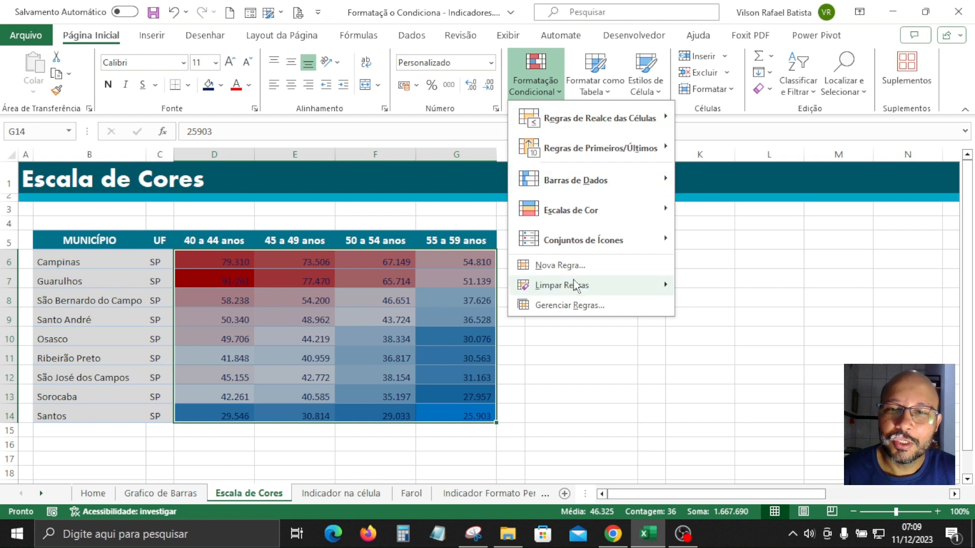
pyautogui.moveTo(564, 294)
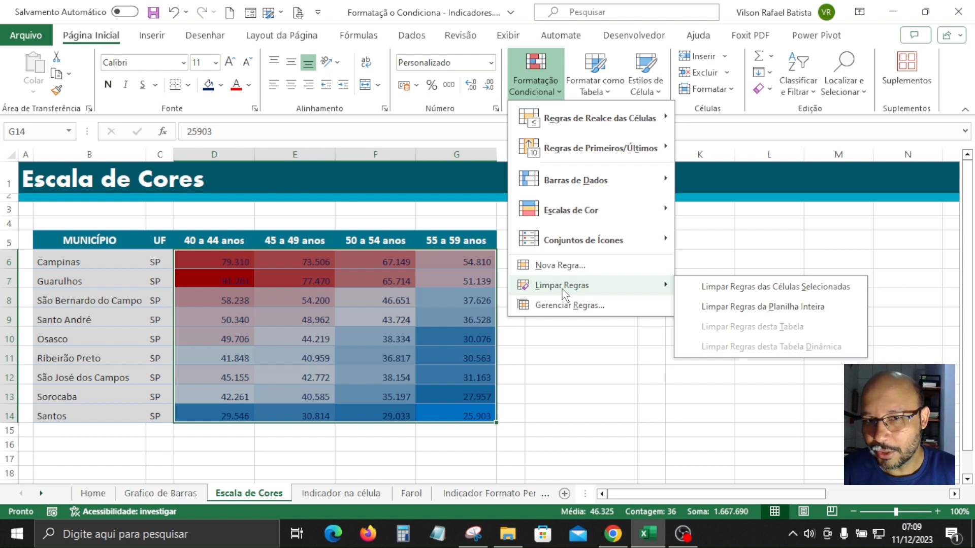
pyautogui.click(752, 288)
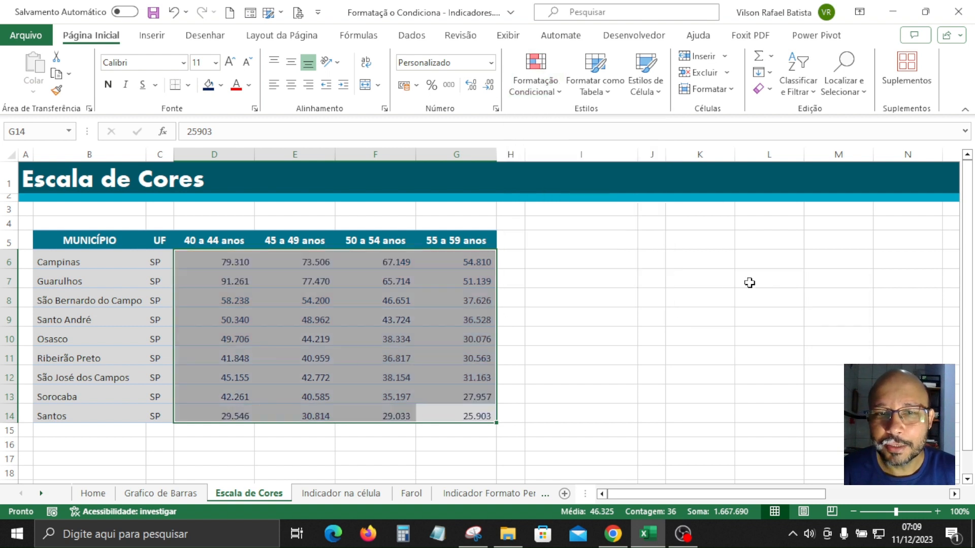
pyautogui.click(581, 377)
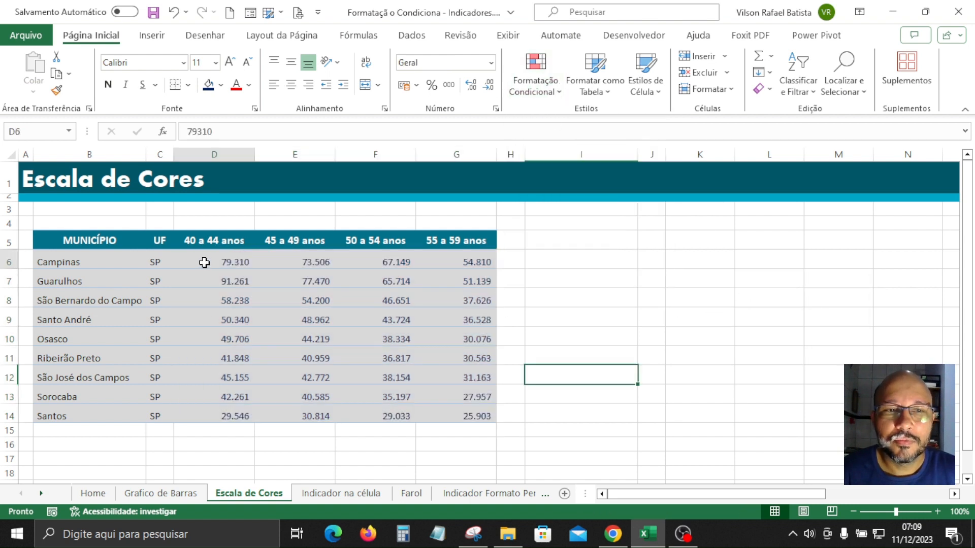
# Apply the preset green-yellow-red colour scale to the age-group values in D6:G14
pyautogui.moveTo(203, 260); pyautogui.dragTo(448, 416)
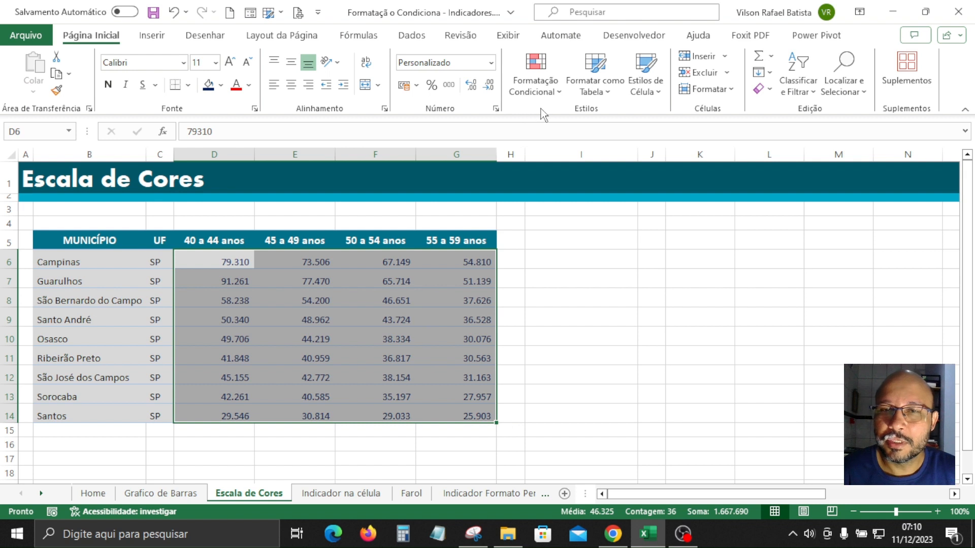
pyautogui.click(559, 93)
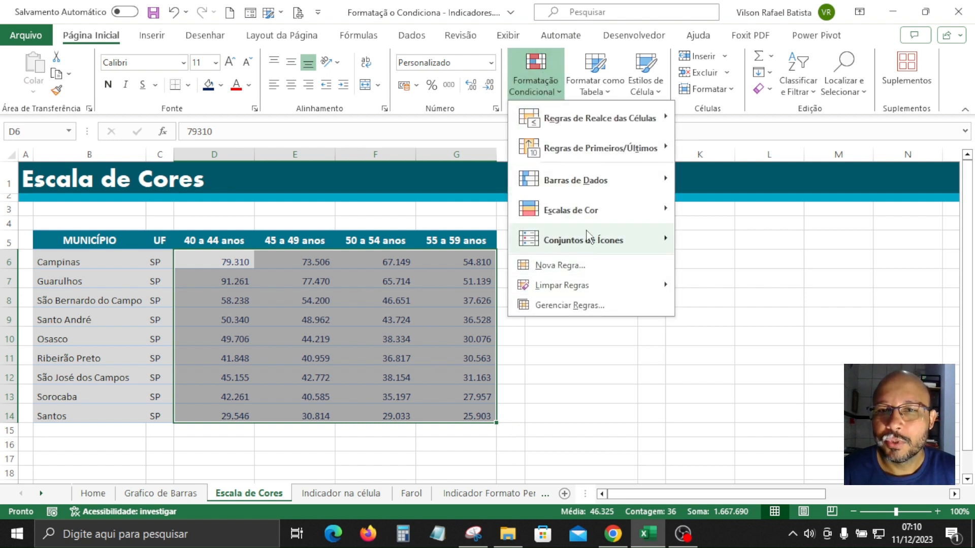
pyautogui.moveTo(587, 217)
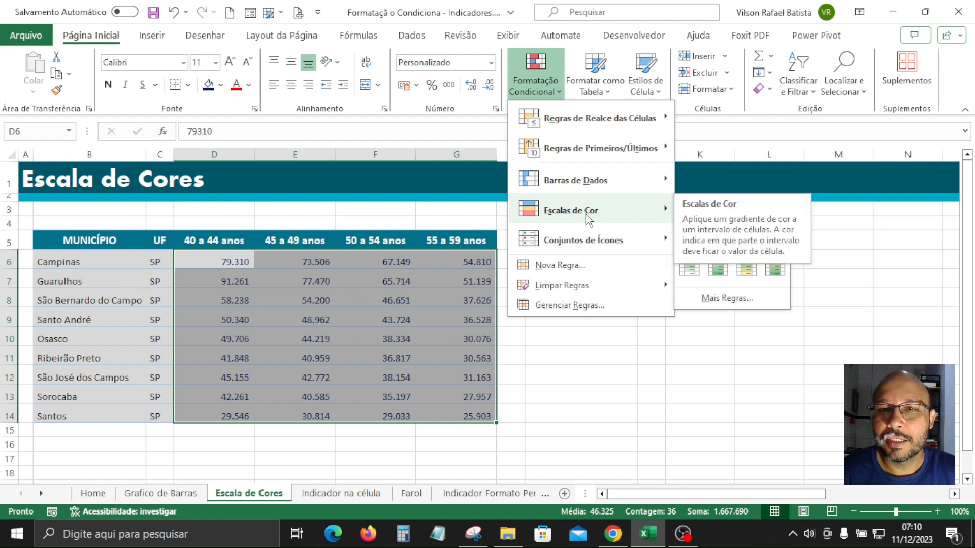
pyautogui.moveTo(589, 185)
pyautogui.moveTo(592, 211)
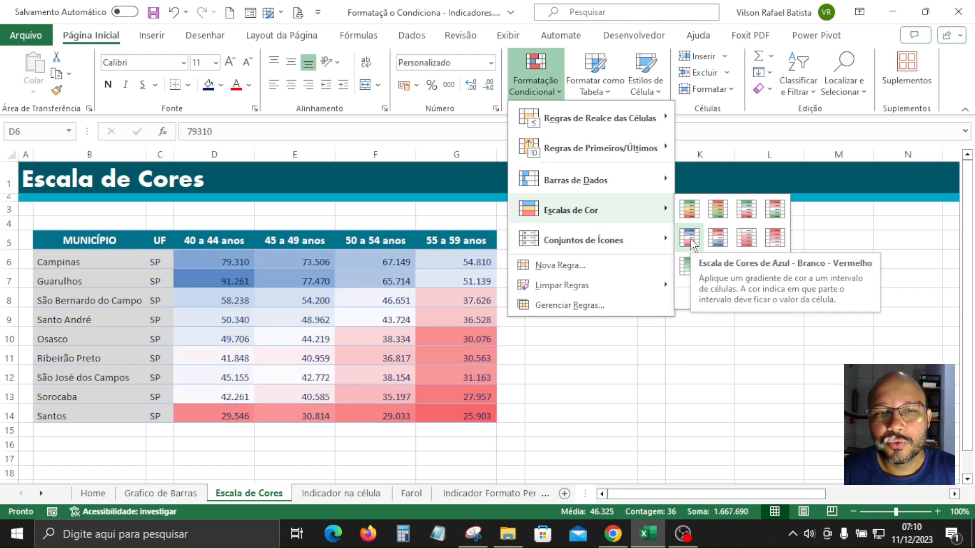
pyautogui.click(689, 209)
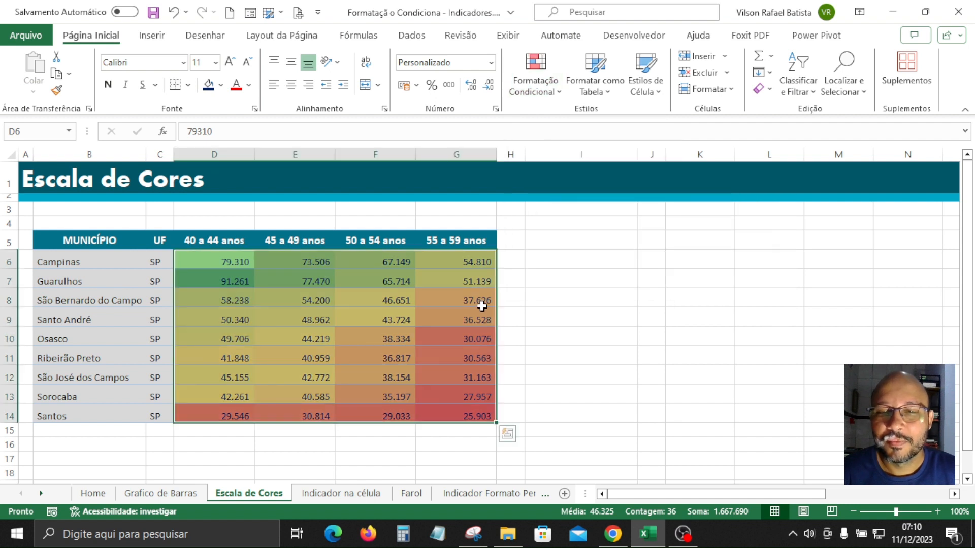
# Examine the green-yellow-red scale in D6:G14, comparing the colours of the highest, lowest and intermediate values
pyautogui.click(472, 303)
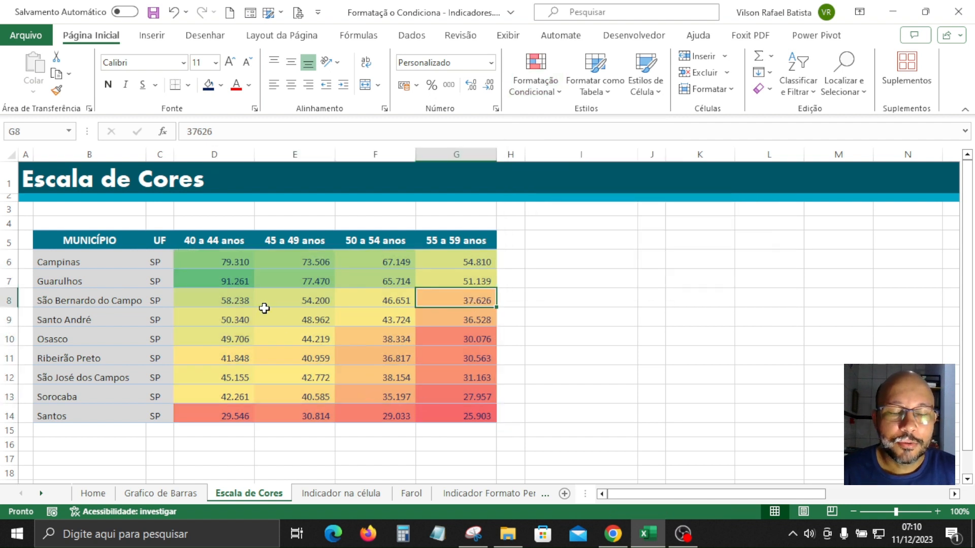
pyautogui.click(235, 279)
pyautogui.moveTo(235, 280); pyautogui.dragTo(226, 263)
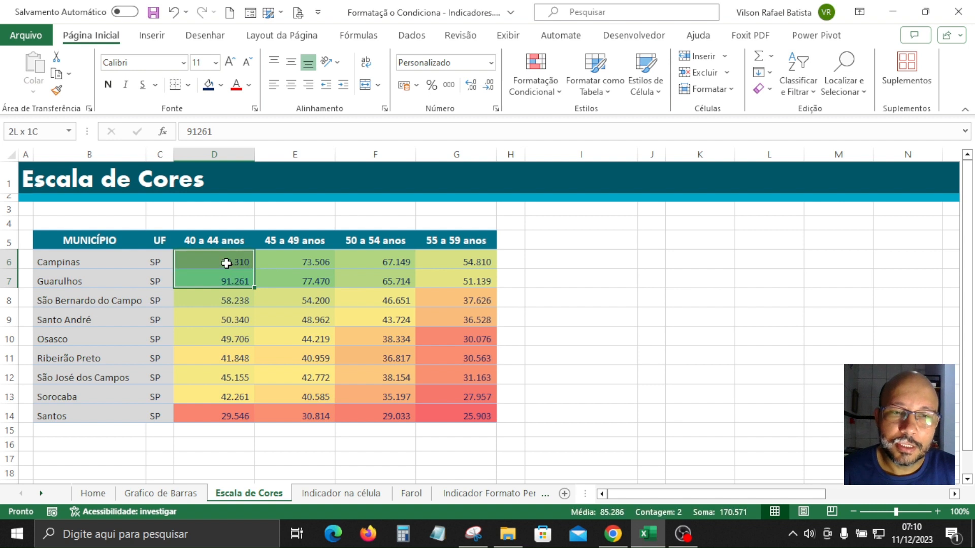
pyautogui.click(225, 281)
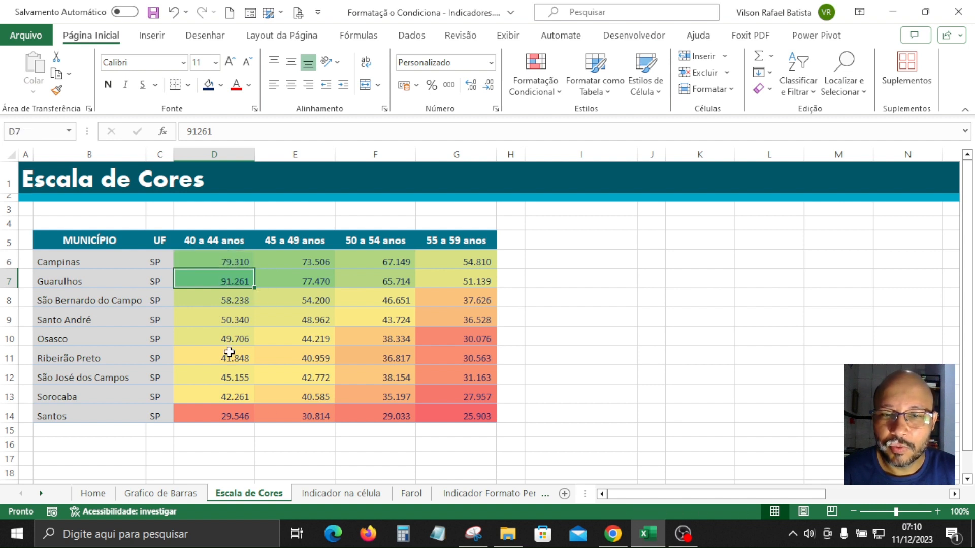
pyautogui.click(476, 414)
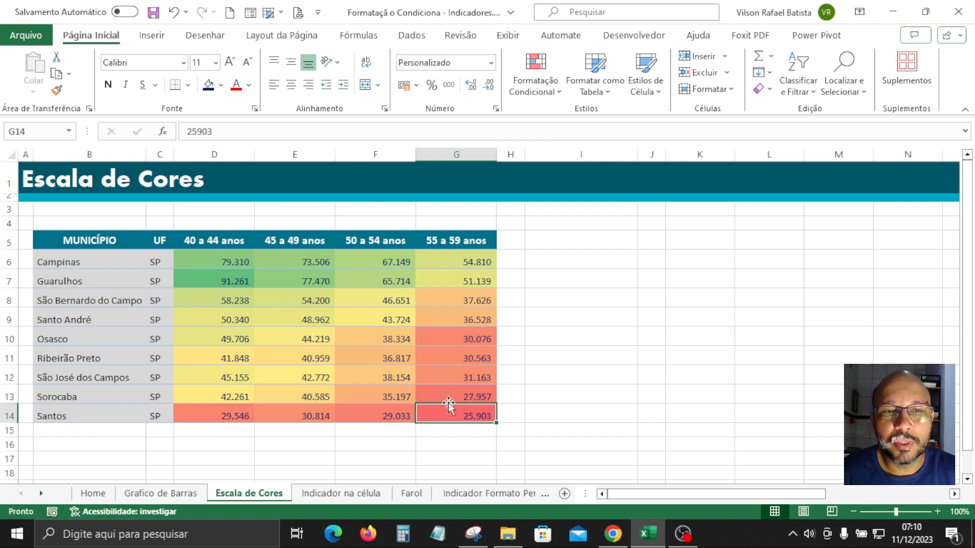
pyautogui.click(232, 279)
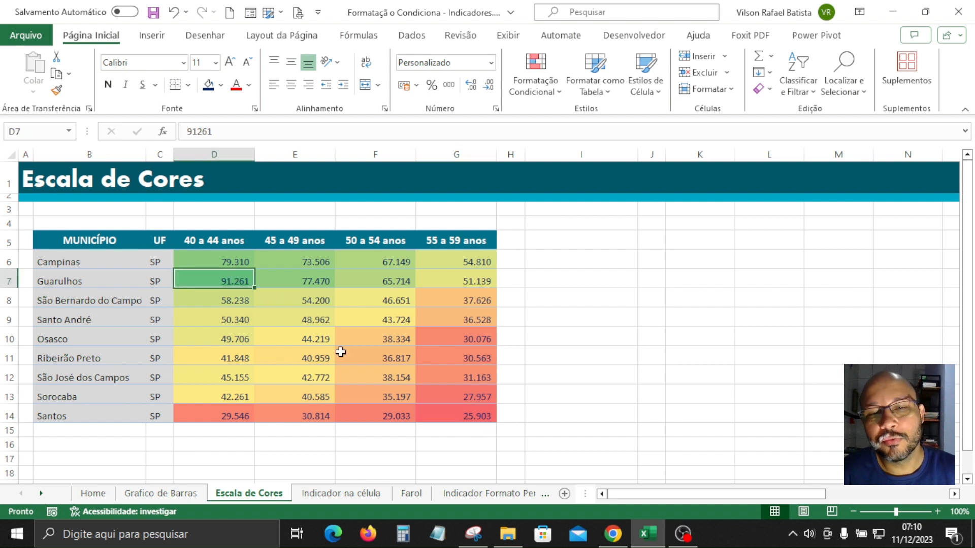
pyautogui.click(475, 417)
pyautogui.click(475, 263)
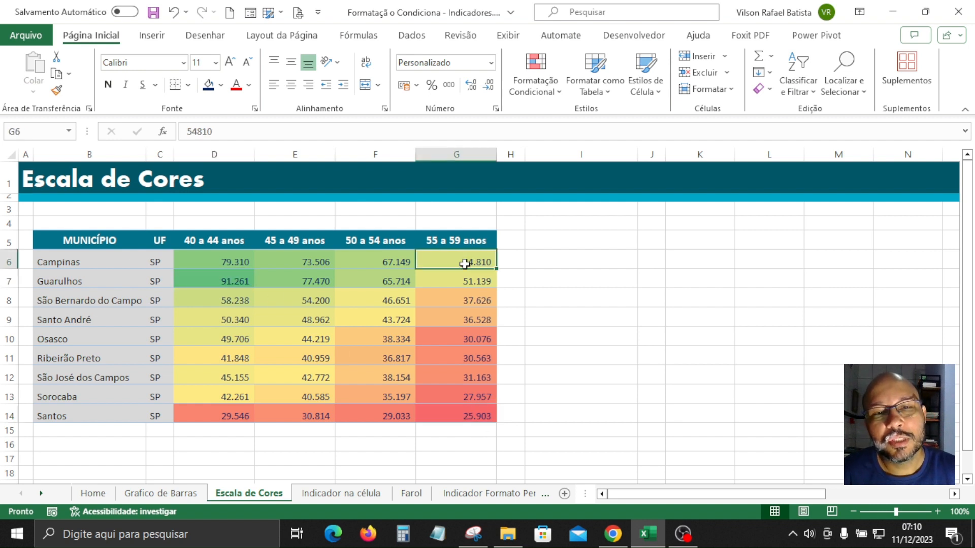
pyautogui.click(323, 336)
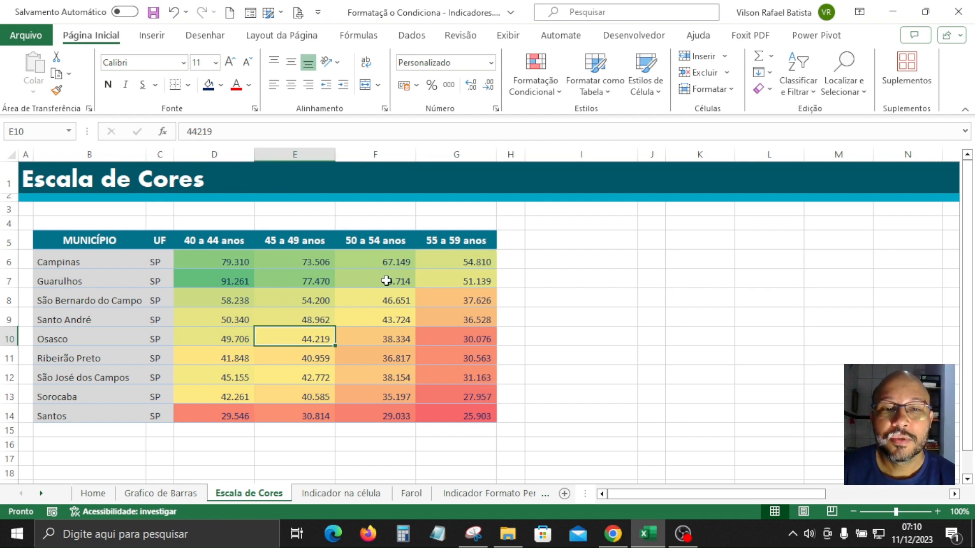
pyautogui.click(363, 301)
# Edit the three-colour scale rule on D6:G14, setting the midpoint colour to the lightest gold, and apply the change
pyautogui.click(552, 92)
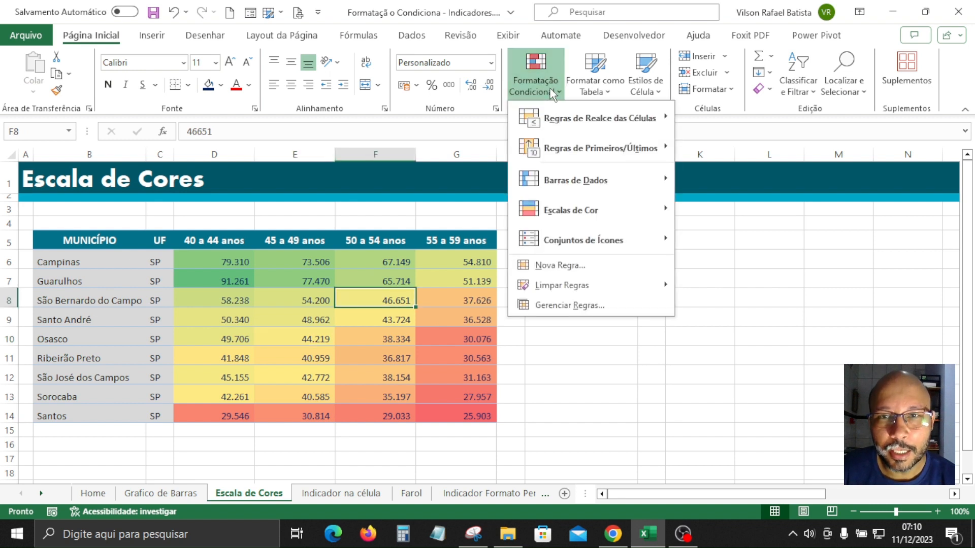
pyautogui.click(570, 306)
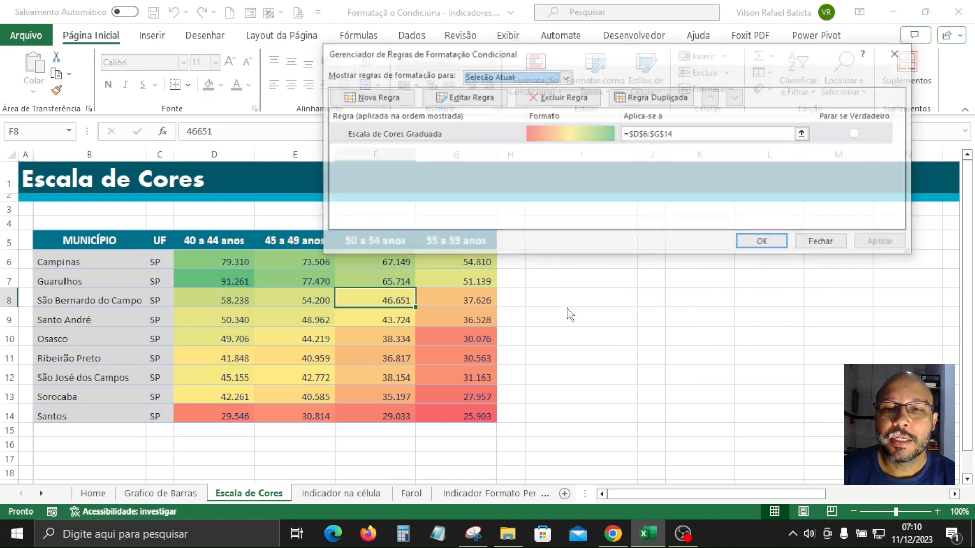
pyautogui.click(455, 133)
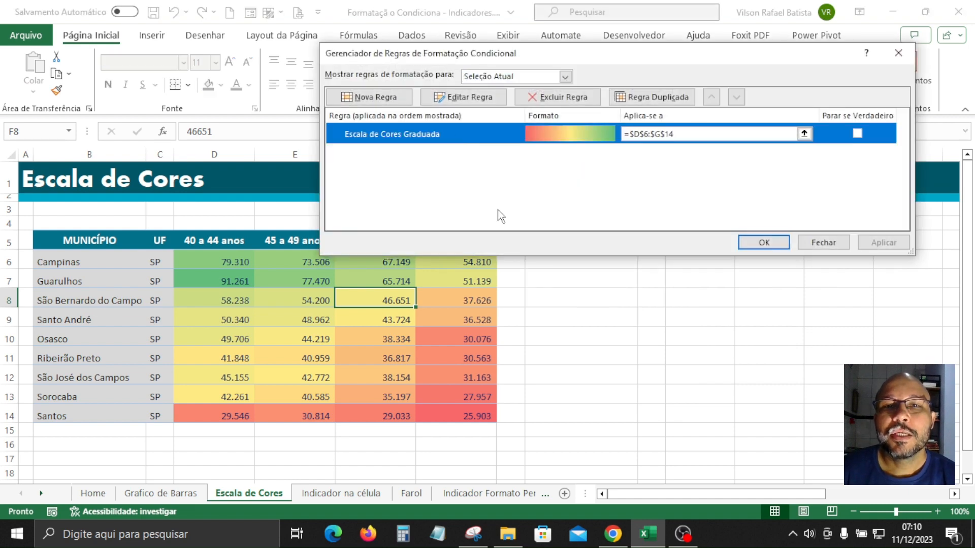
pyautogui.click(468, 98)
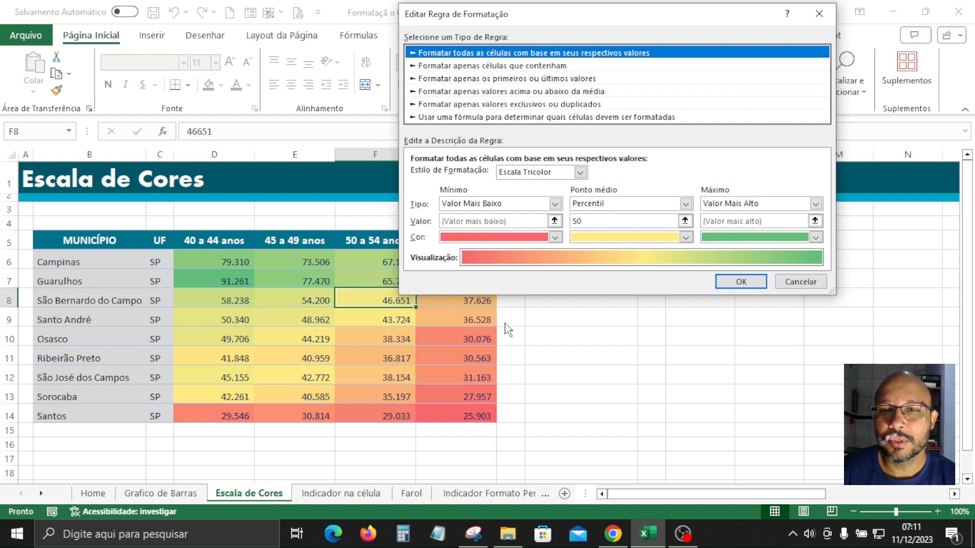
pyautogui.click(580, 172)
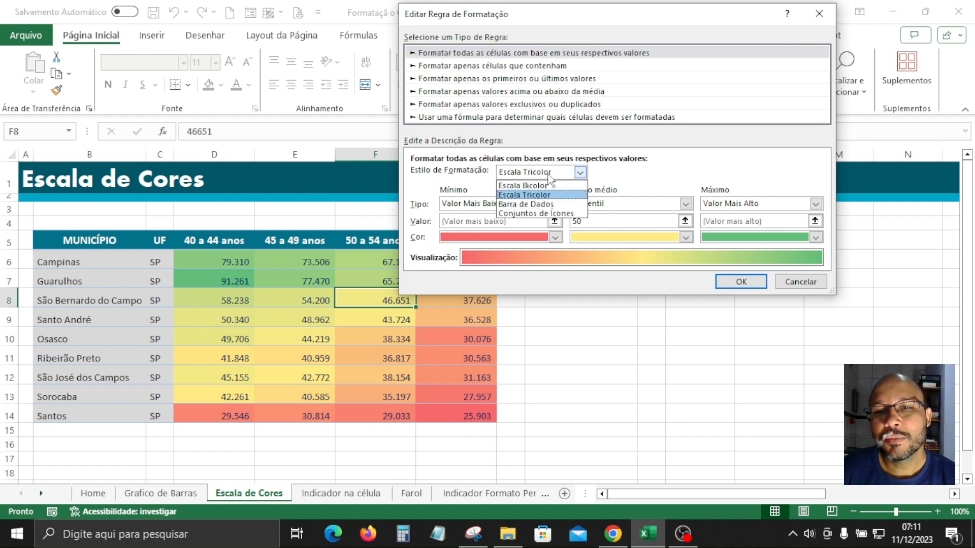
pyautogui.click(534, 197)
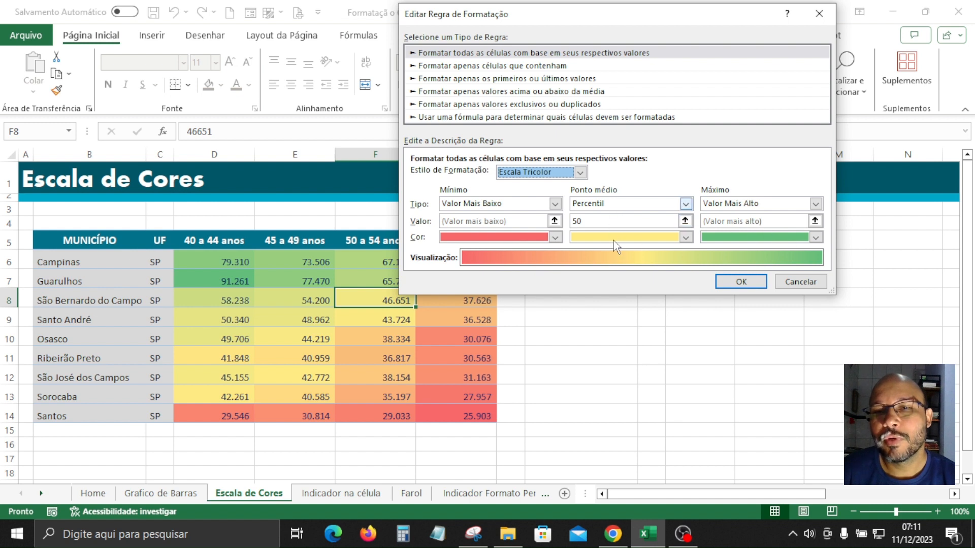
pyautogui.click(686, 239)
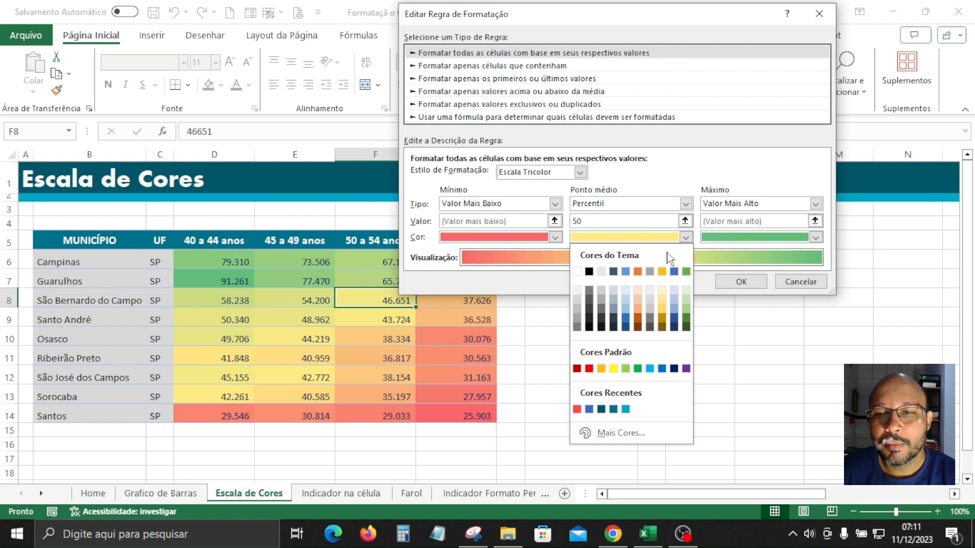
pyautogui.click(663, 291)
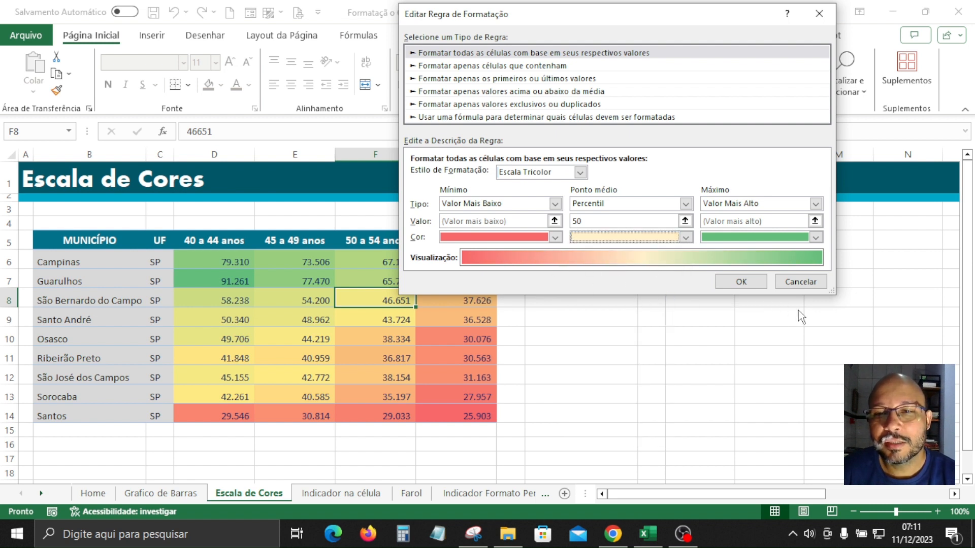
pyautogui.click(740, 283)
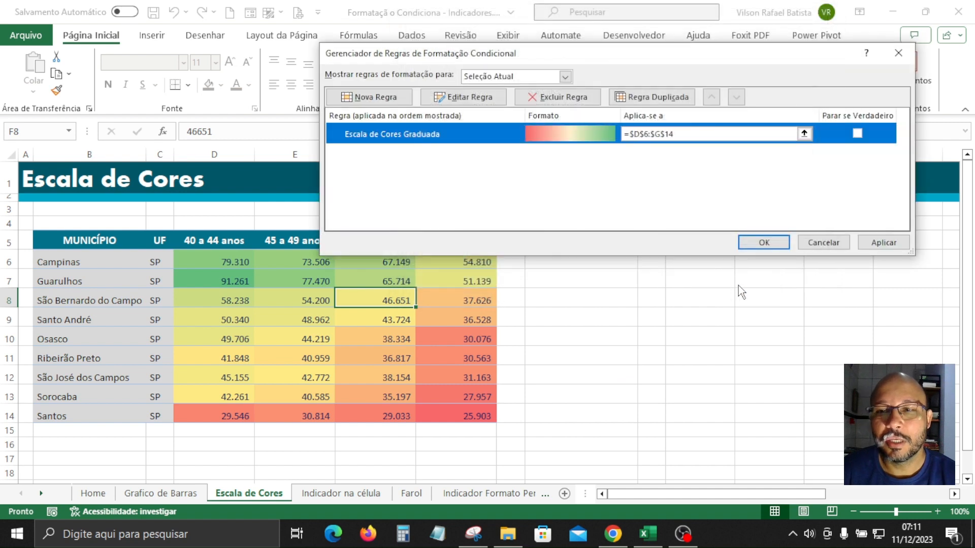
pyautogui.click(885, 244)
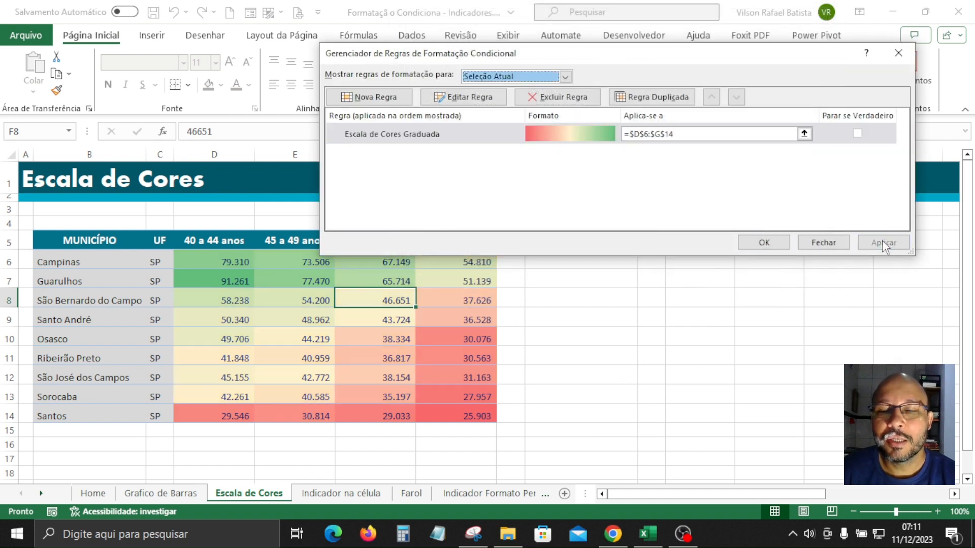
pyautogui.click(772, 245)
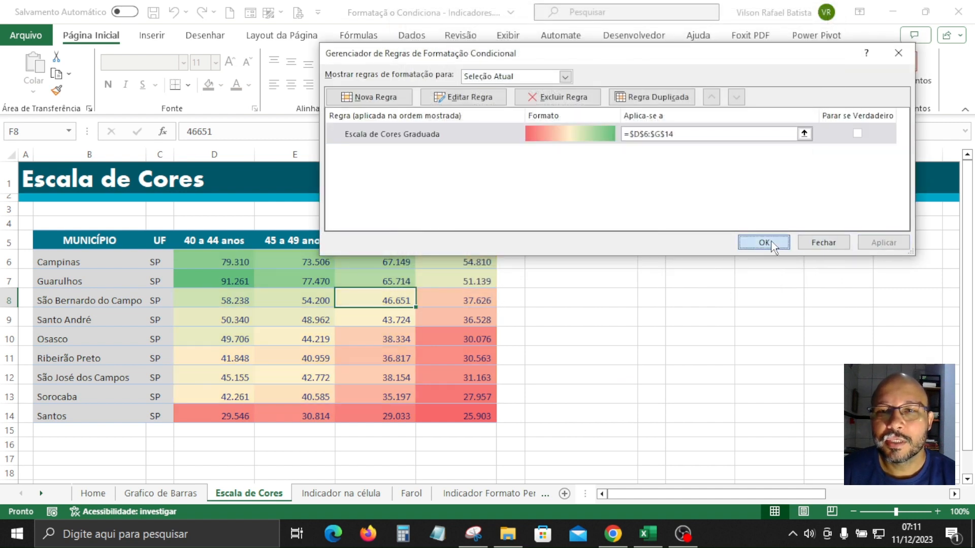
pyautogui.click(771, 241)
pyautogui.moveTo(480, 285); pyautogui.dragTo(470, 297)
pyautogui.click(217, 259)
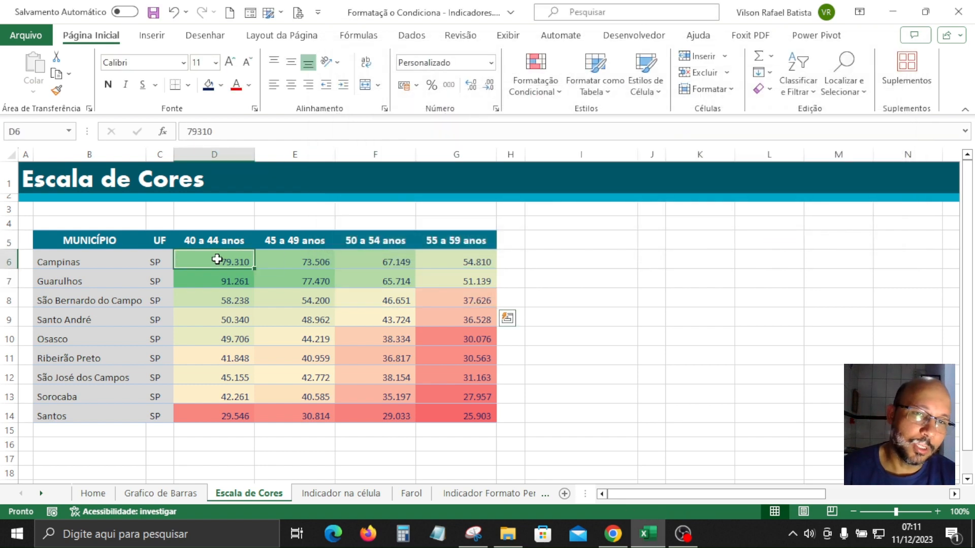
pyautogui.moveTo(217, 260); pyautogui.dragTo(477, 410)
pyautogui.click(454, 336)
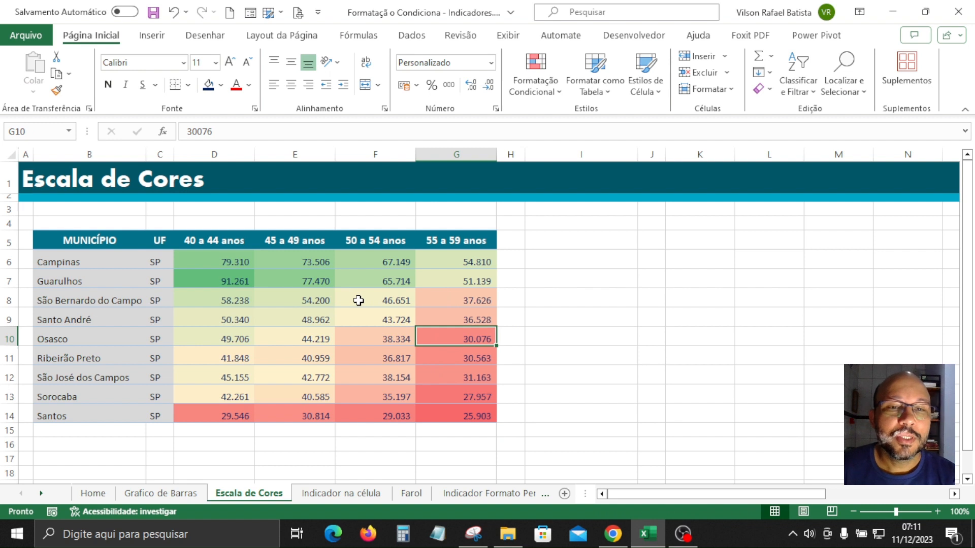
# Clear the conditional formatting rules from the age-group values in D6:G14 and undo the clearing
pyautogui.moveTo(235, 257); pyautogui.dragTo(460, 405)
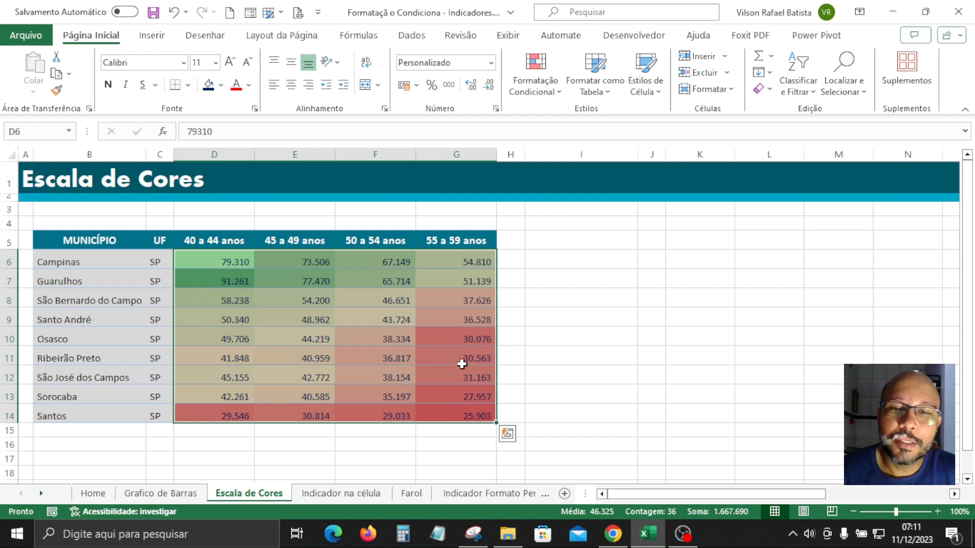
pyautogui.click(553, 98)
pyautogui.moveTo(589, 294)
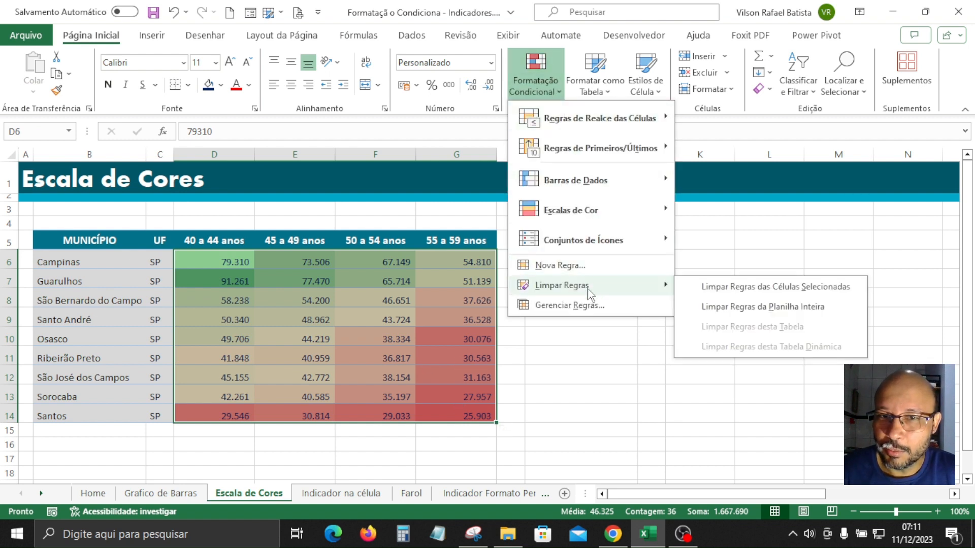
pyautogui.click(760, 287)
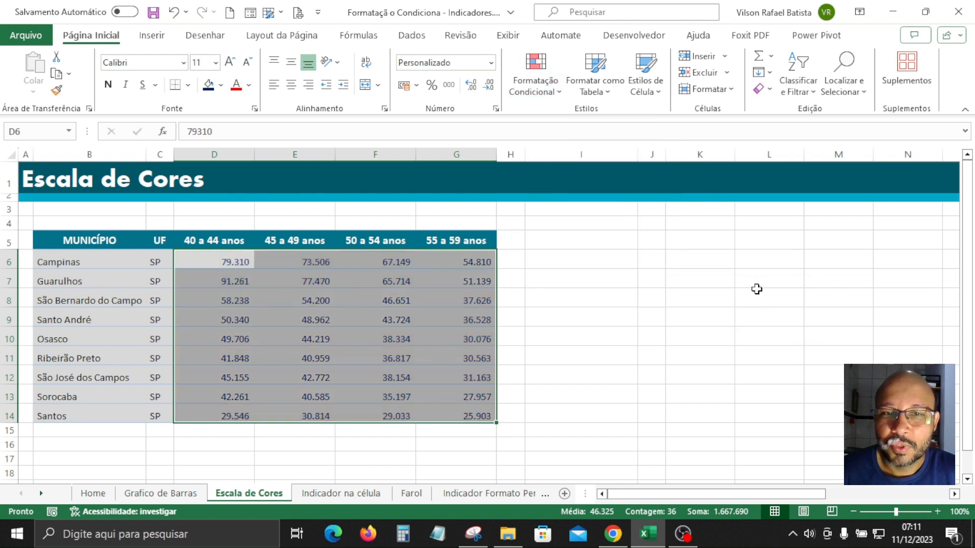
pyautogui.click(252, 268)
pyautogui.moveTo(233, 264); pyautogui.dragTo(446, 413)
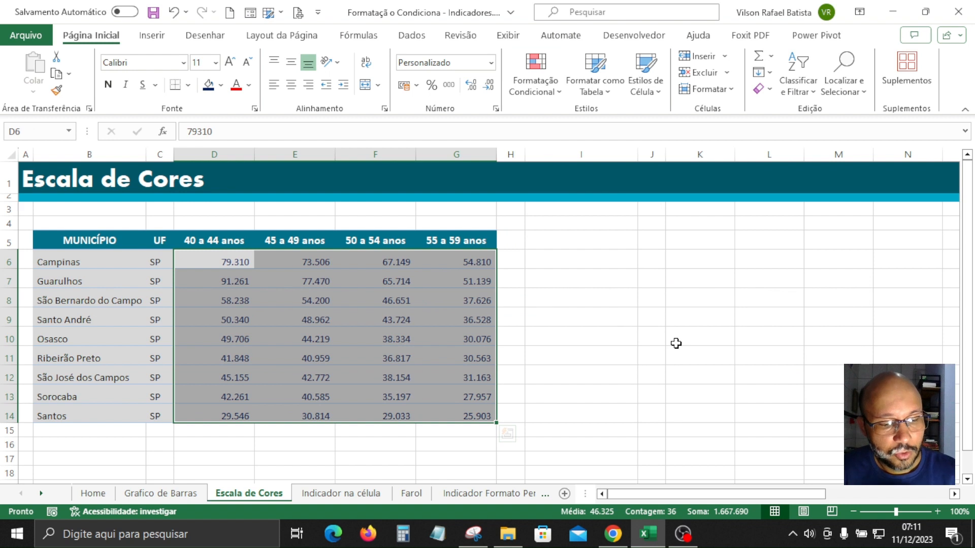
pyautogui.hotkey('ctrl', 'z')
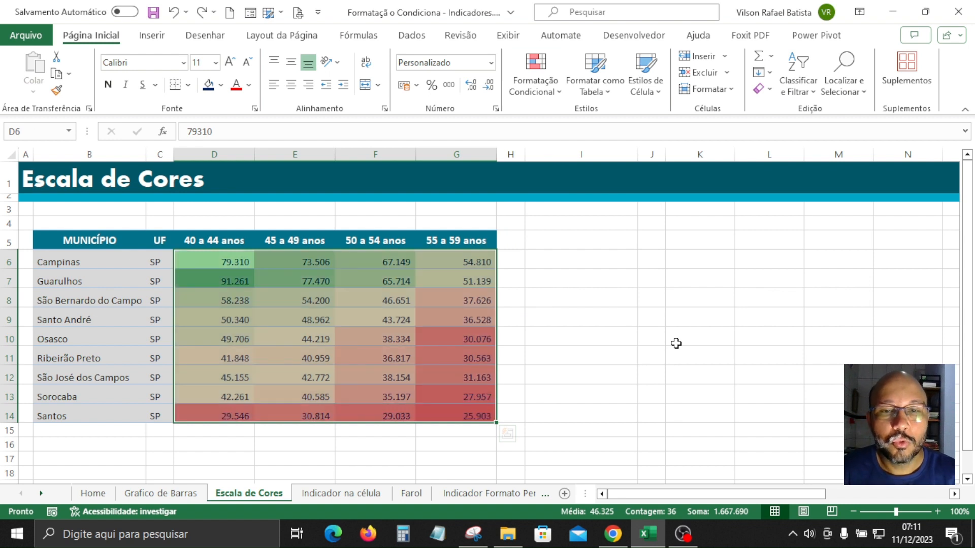
# Examine the edited colour scale in D6:G14, comparing the shades of the highest value, the lowest value and the intermediate values
pyautogui.click(578, 353)
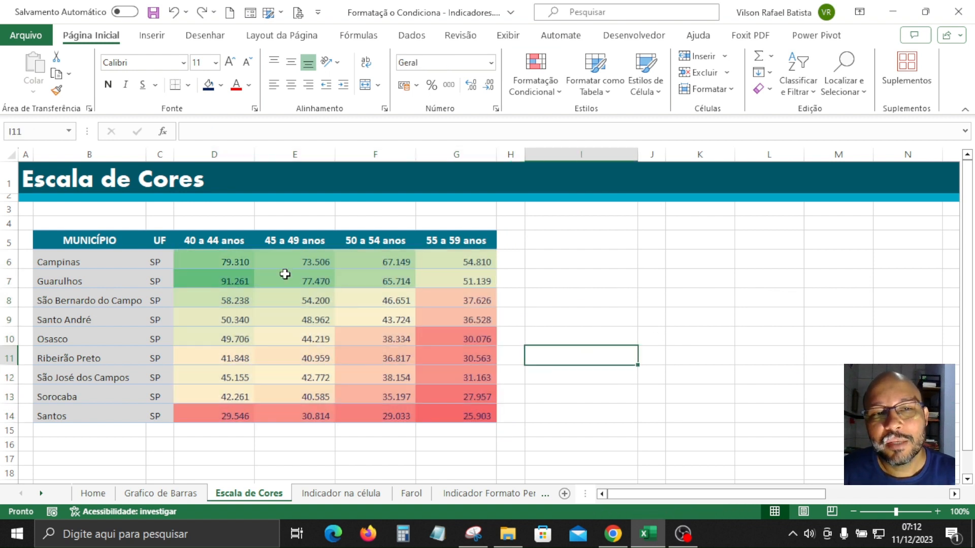
pyautogui.moveTo(239, 262); pyautogui.dragTo(210, 261)
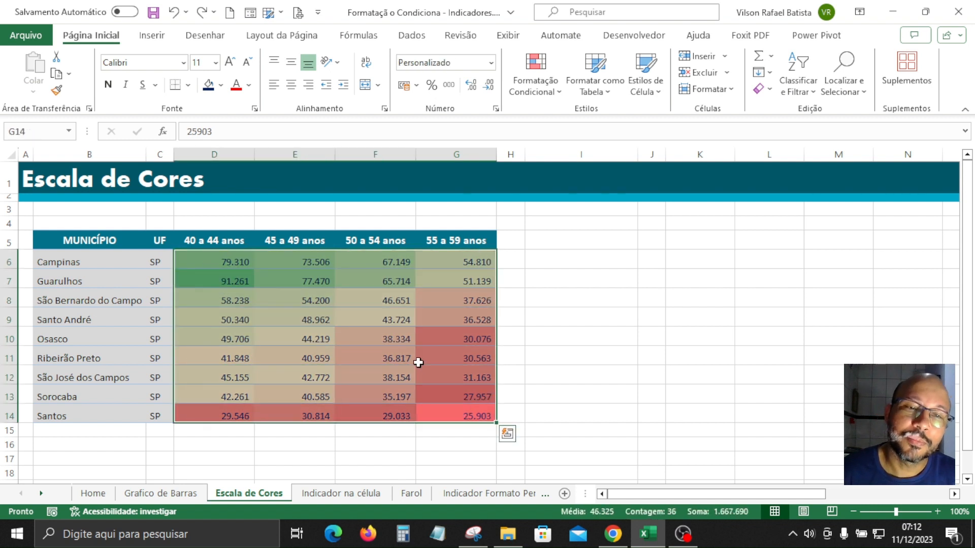
pyautogui.click(419, 363)
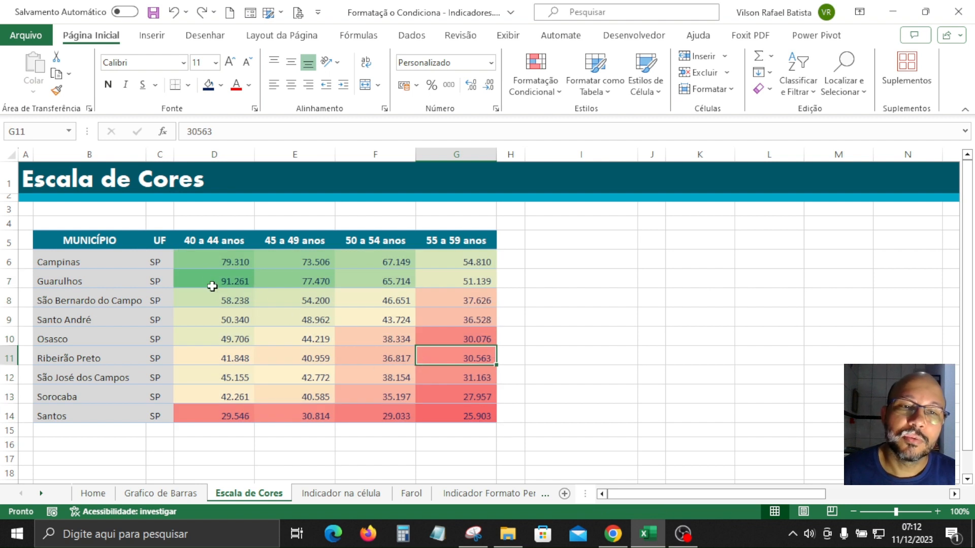
pyautogui.click(211, 281)
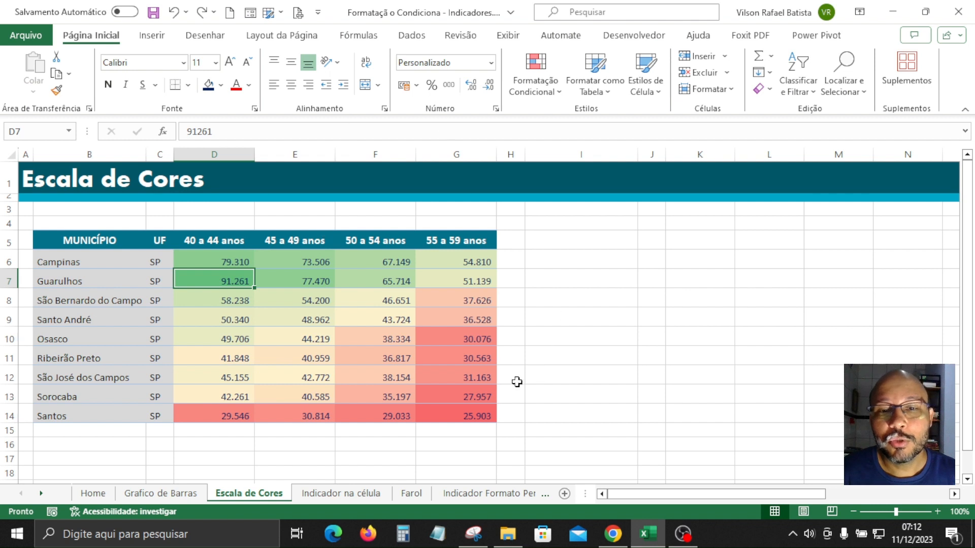
pyautogui.click(457, 394)
pyautogui.click(456, 417)
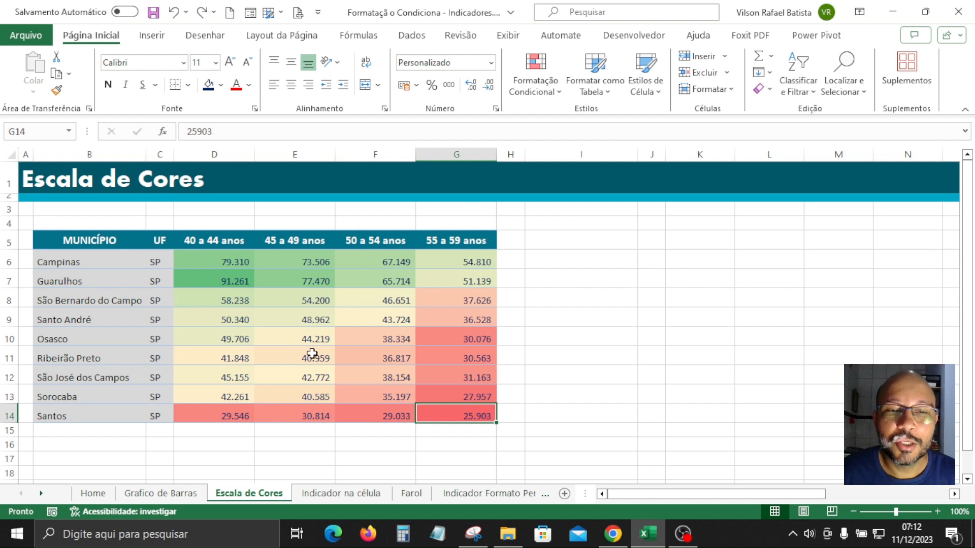
pyautogui.moveTo(217, 378); pyautogui.dragTo(314, 337)
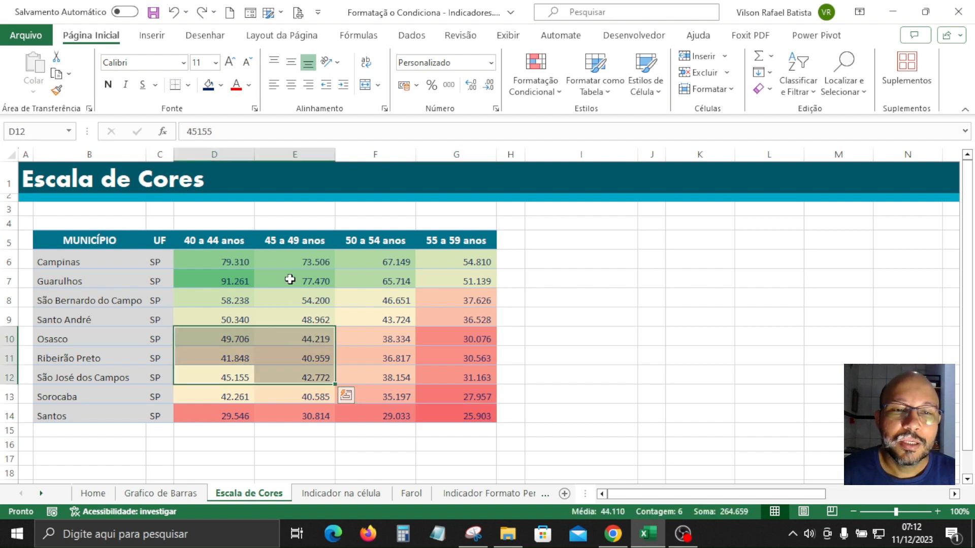
pyautogui.click(243, 266)
pyautogui.click(489, 422)
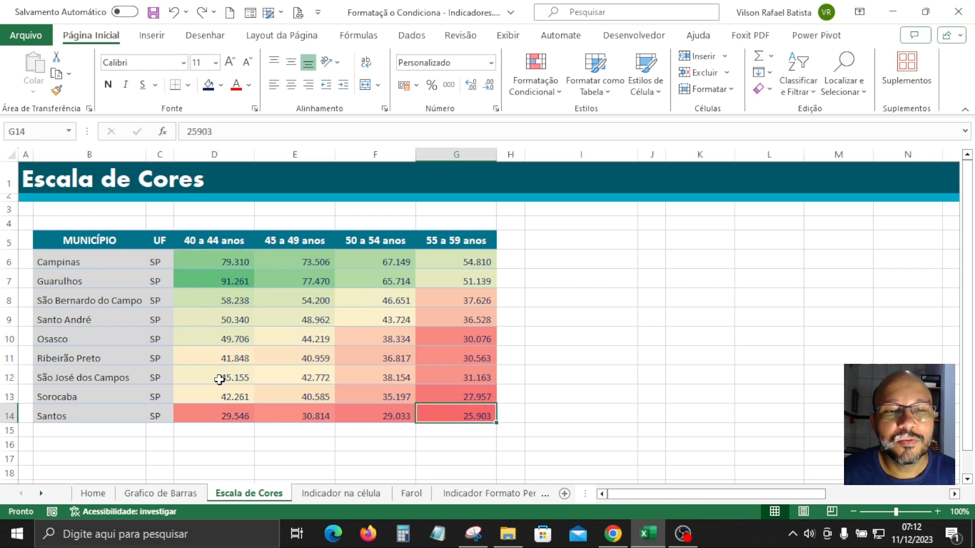
pyautogui.moveTo(220, 380); pyautogui.dragTo(362, 318)
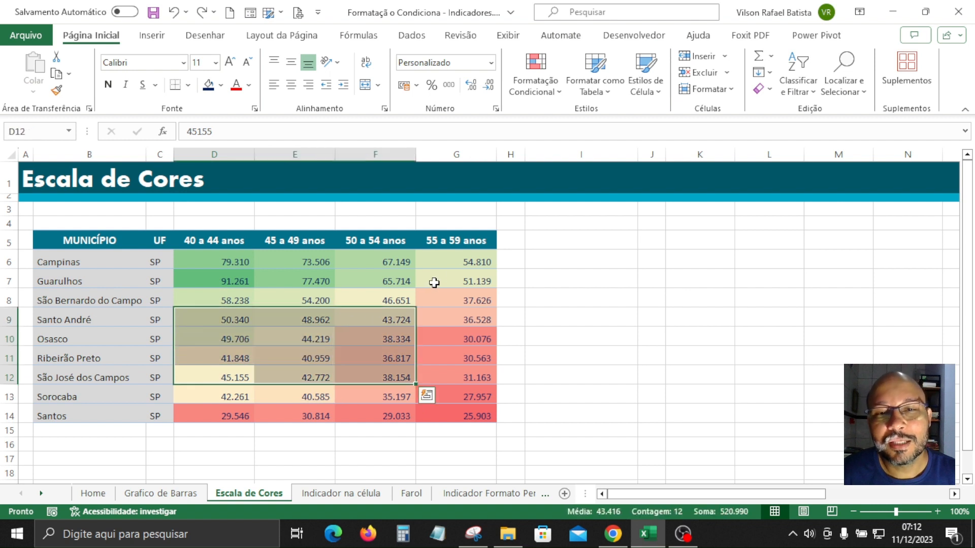
pyautogui.click(579, 339)
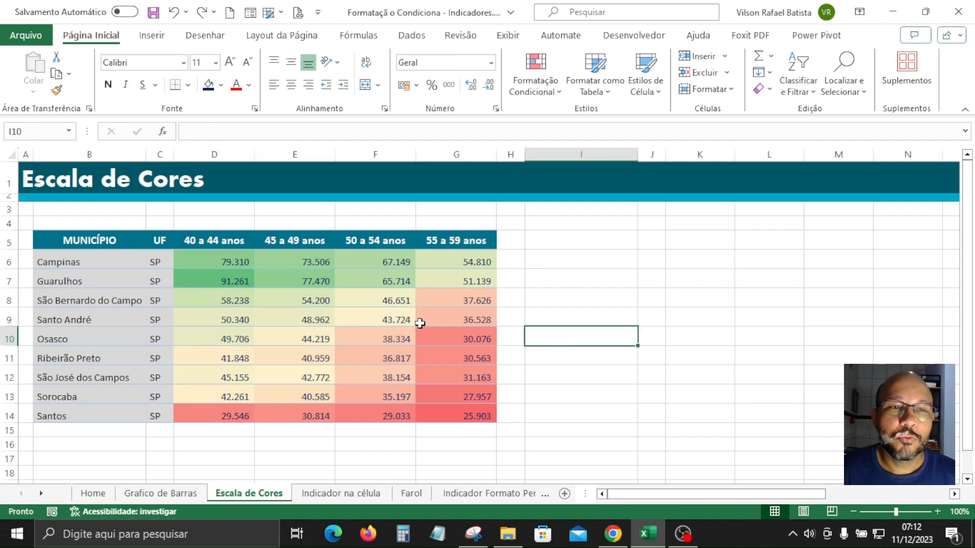
pyautogui.moveTo(239, 262); pyautogui.dragTo(442, 415)
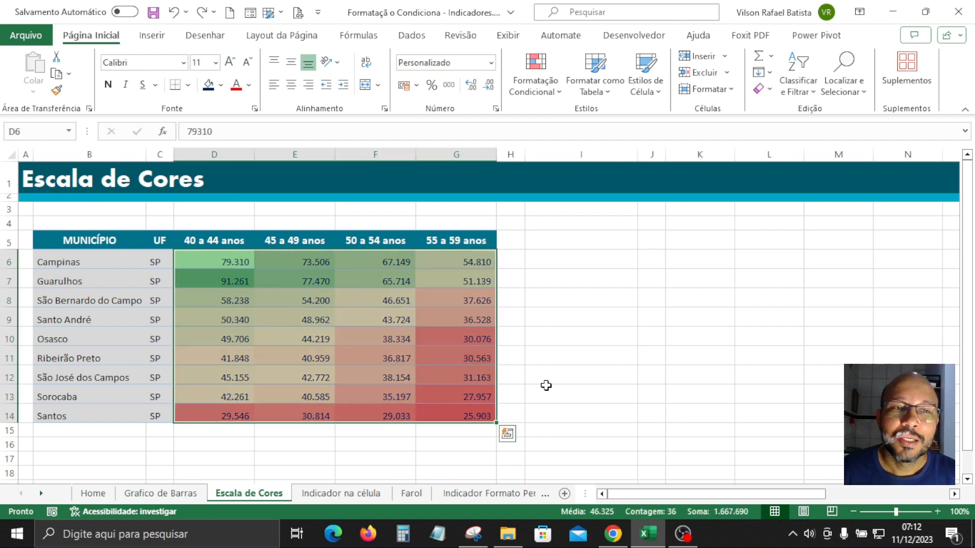
pyautogui.click(527, 349)
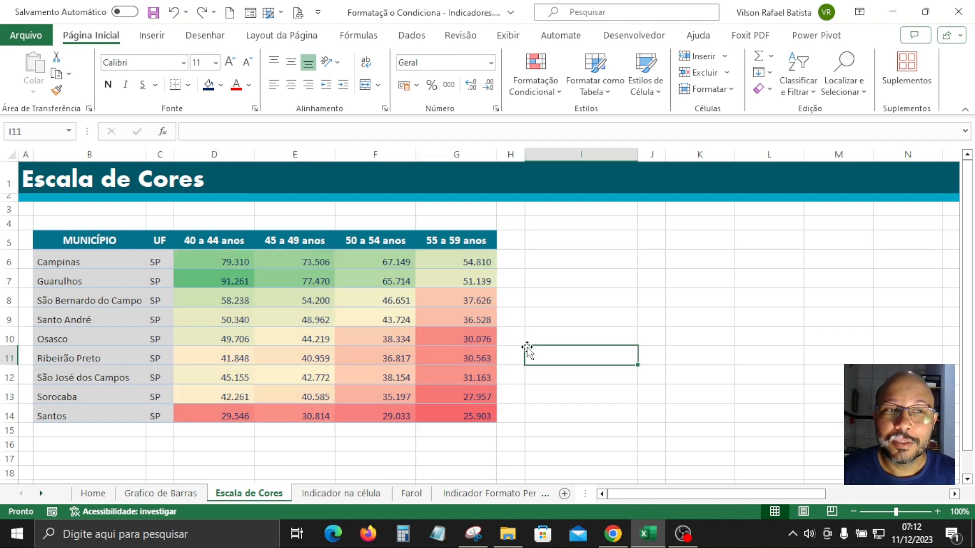
pyautogui.click(569, 298)
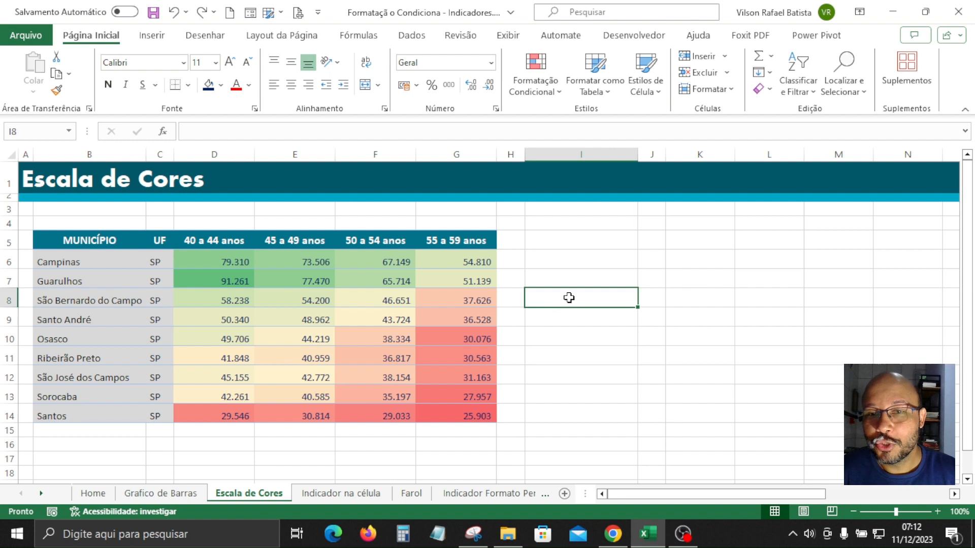
pyautogui.click(447, 360)
pyautogui.click(613, 329)
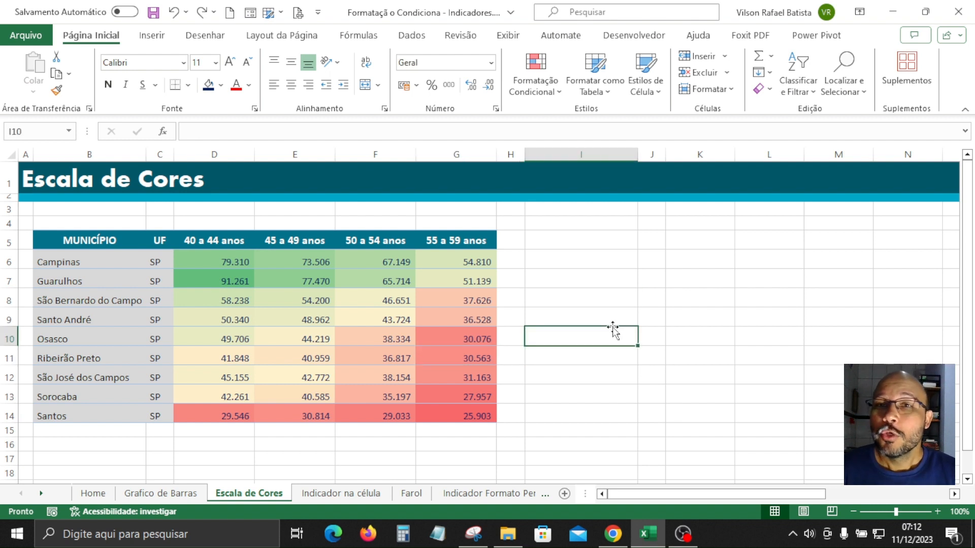
# Open the Indicador na célula sheet and examine its municipality, 2021, 2022 and Situação columns
pyautogui.click(339, 498)
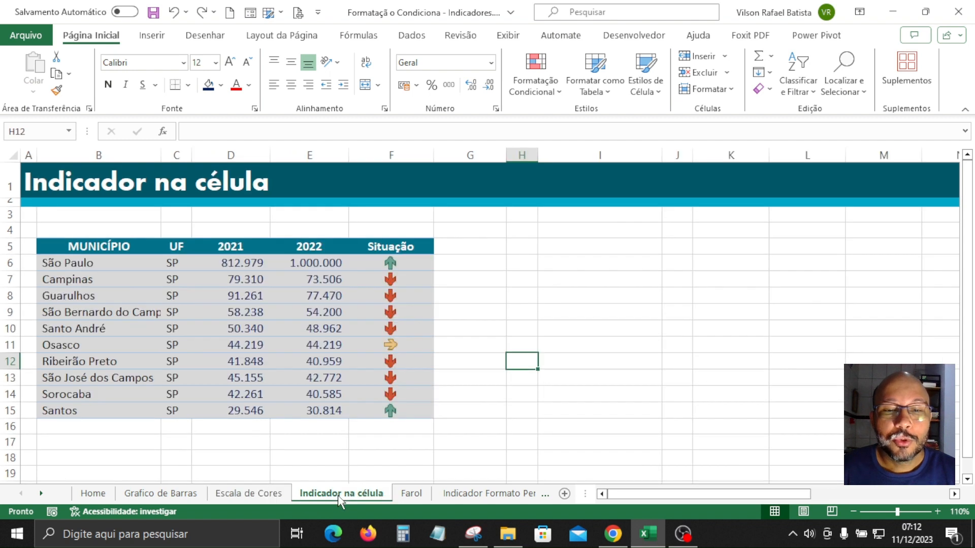
pyautogui.click(564, 385)
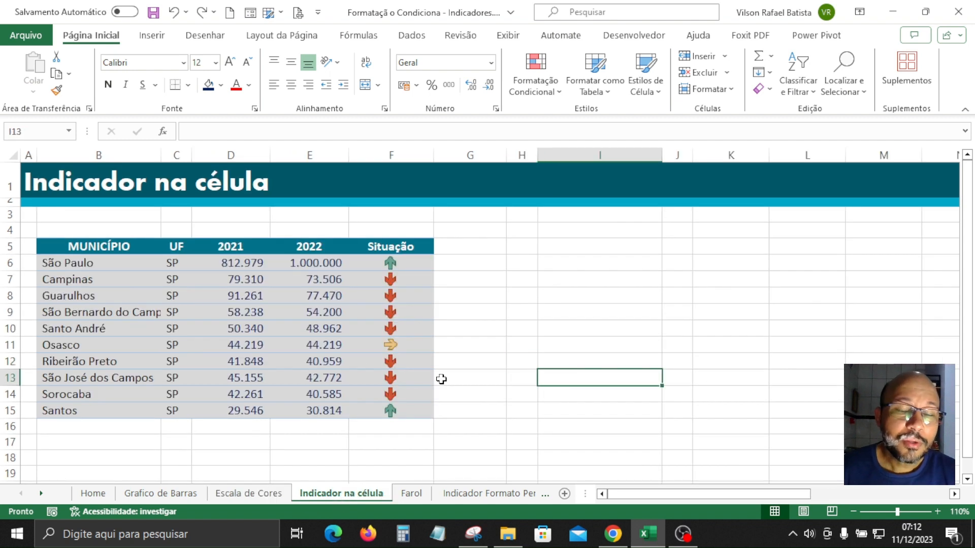
pyautogui.moveTo(102, 262); pyautogui.dragTo(103, 407)
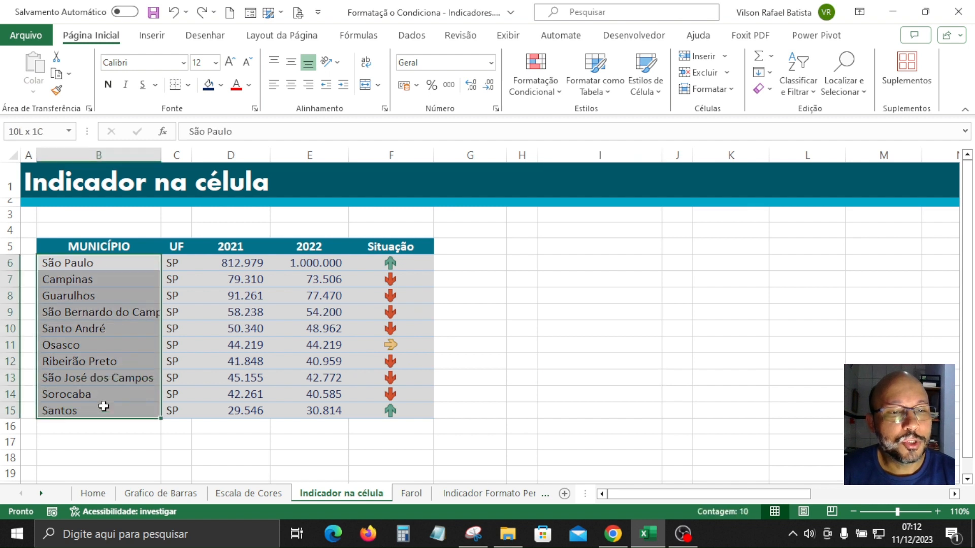
pyautogui.click(237, 267)
pyautogui.moveTo(236, 269); pyautogui.dragTo(249, 408)
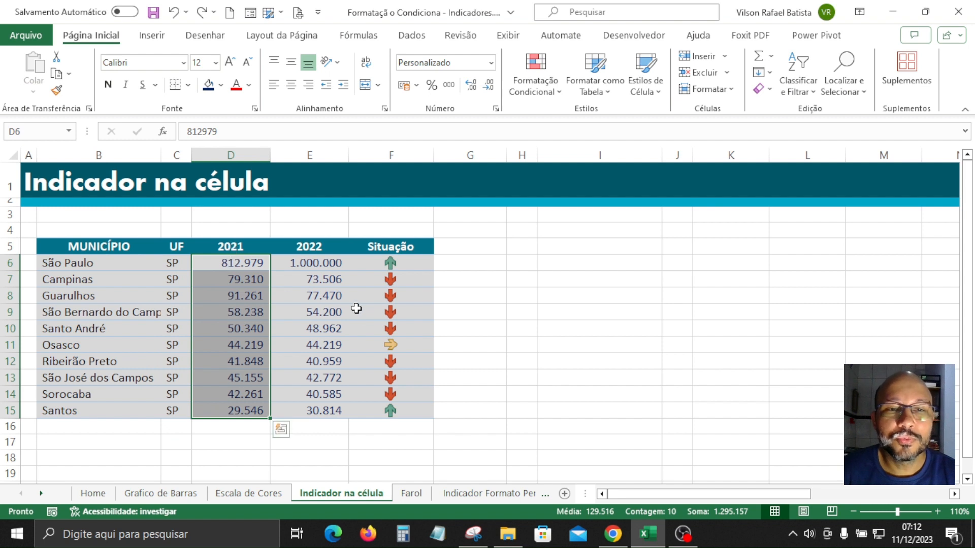
pyautogui.moveTo(334, 266); pyautogui.dragTo(307, 405)
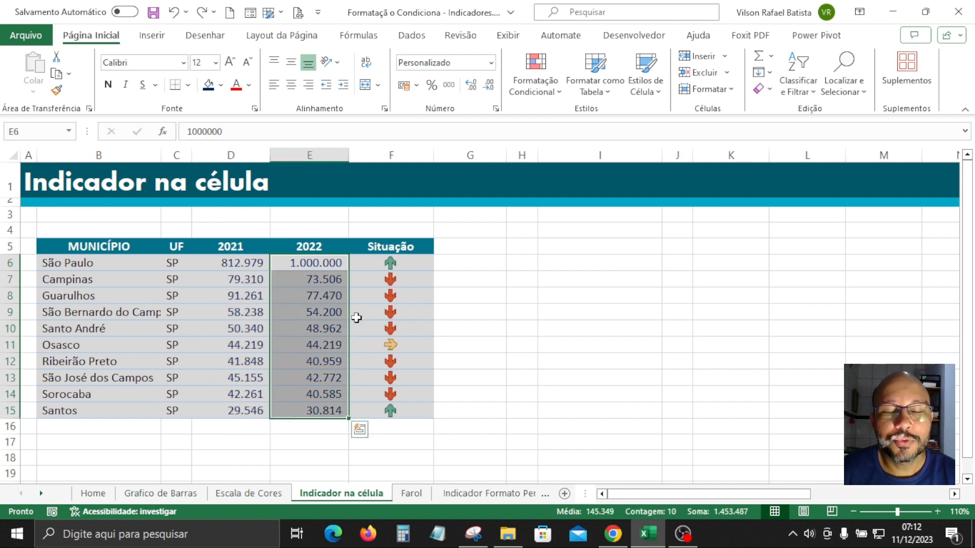
pyautogui.click(39, 181)
pyautogui.moveTo(404, 264); pyautogui.dragTo(401, 409)
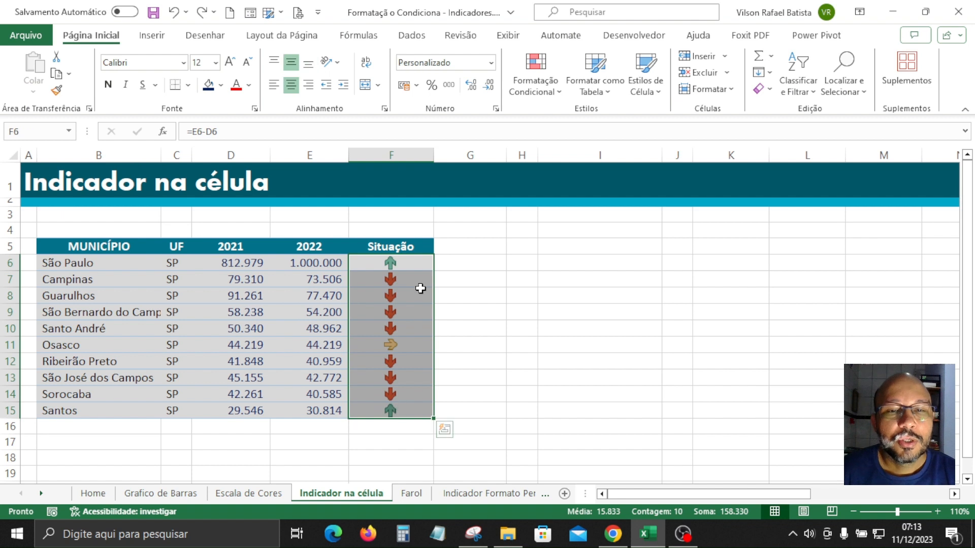
# Compare the 2021 and 2022 values for São Paulo and Campinas with their arrows in the Situação column
pyautogui.click(408, 266)
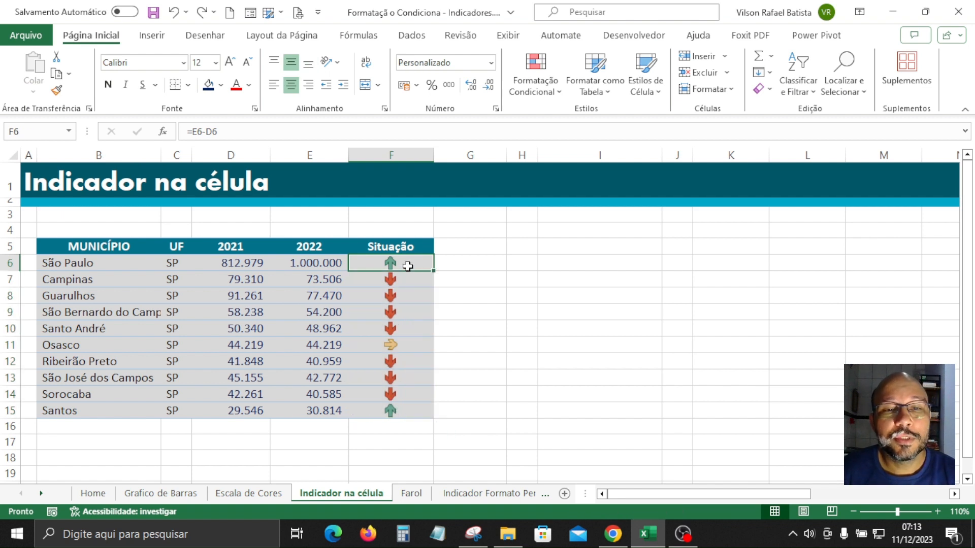
pyautogui.click(315, 261)
pyautogui.click(295, 250)
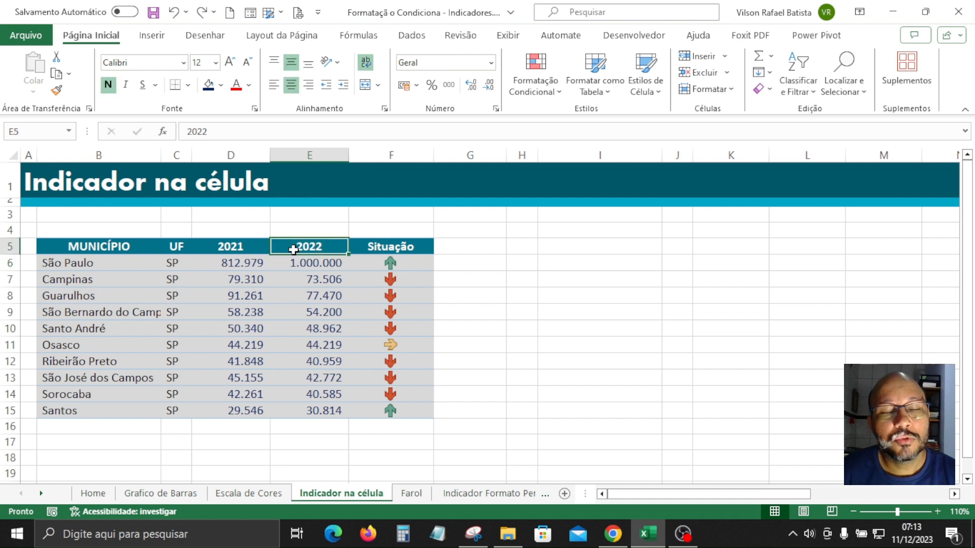
pyautogui.click(248, 246)
pyautogui.click(311, 293)
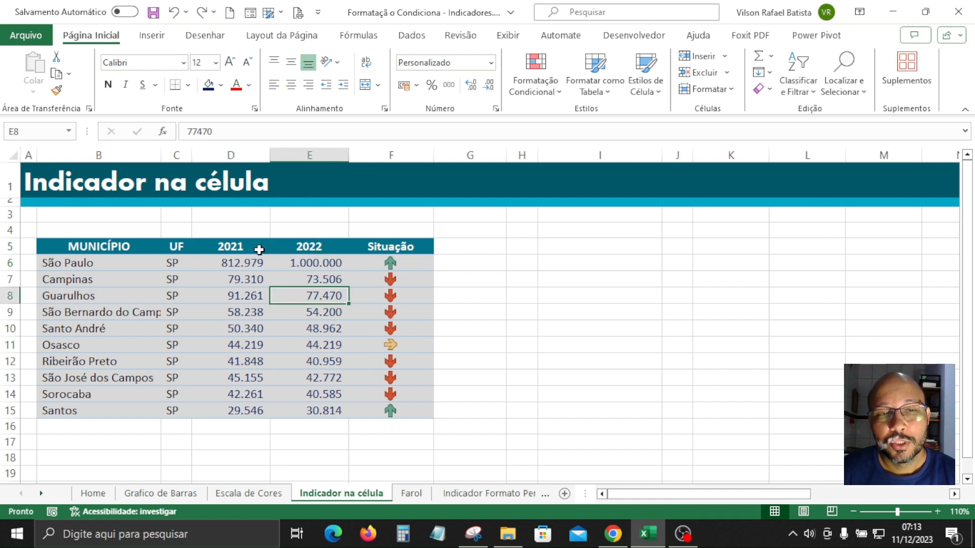
pyautogui.click(254, 247)
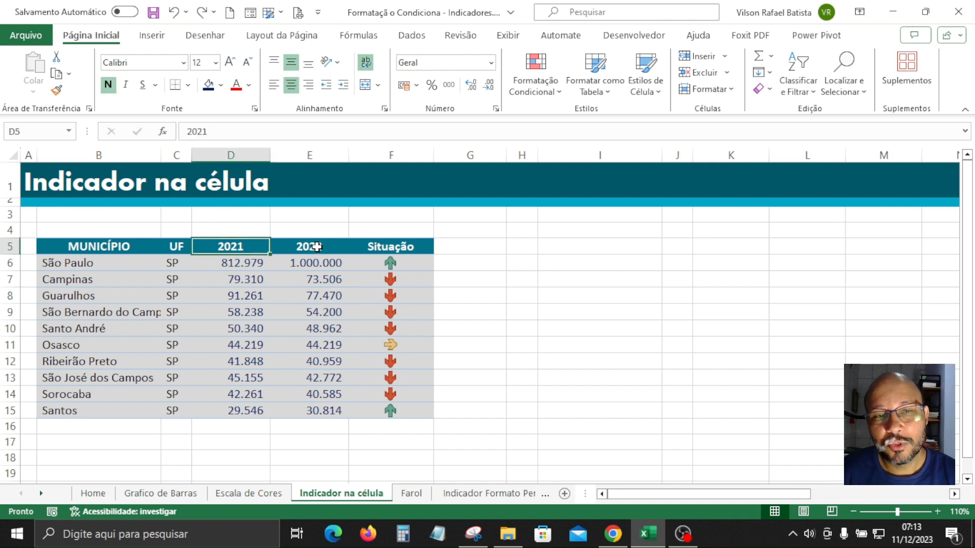
pyautogui.click(320, 263)
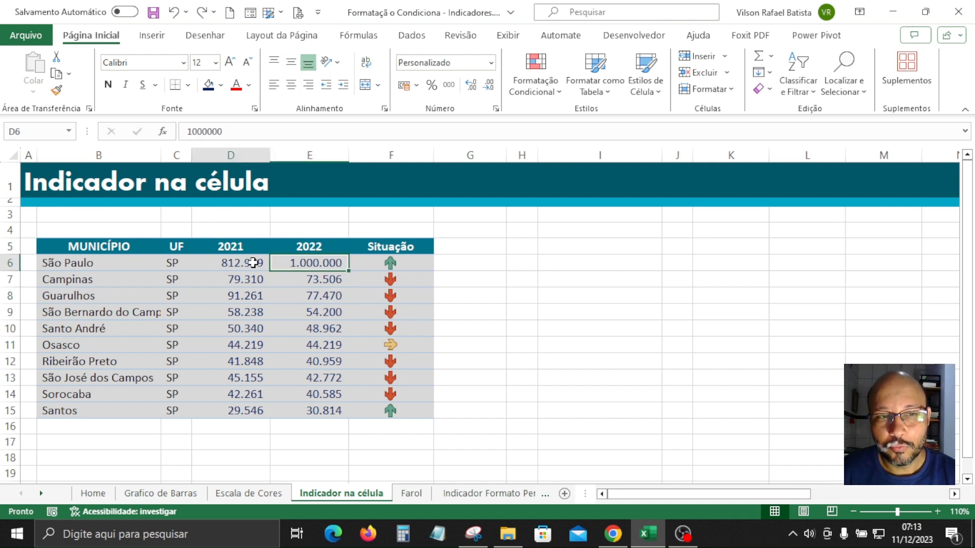
pyautogui.moveTo(253, 263); pyautogui.dragTo(305, 263)
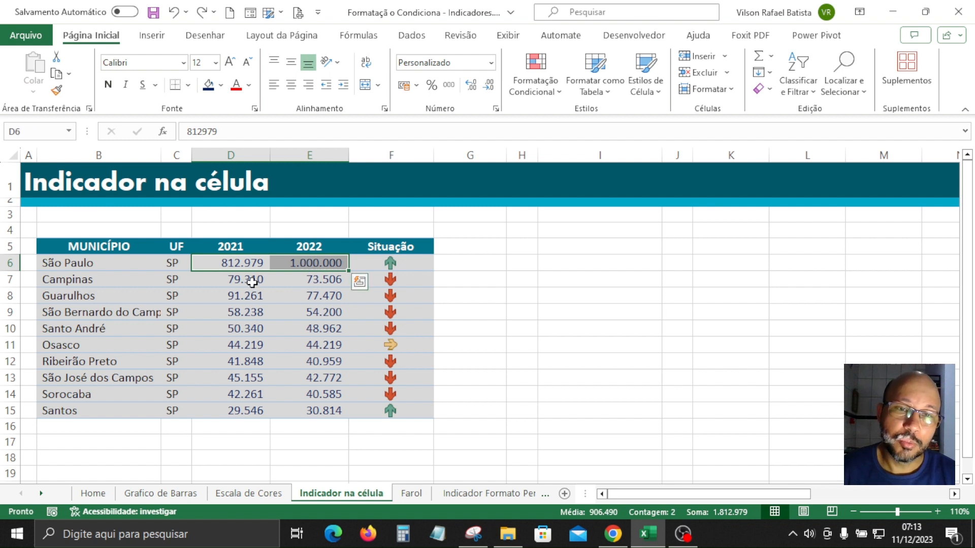
pyautogui.moveTo(252, 280); pyautogui.dragTo(289, 283)
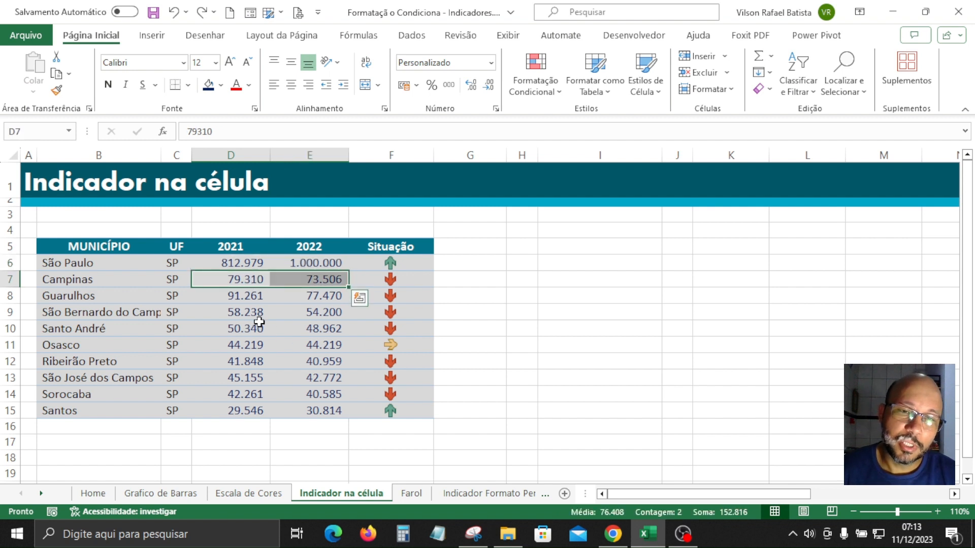
pyautogui.click(308, 265)
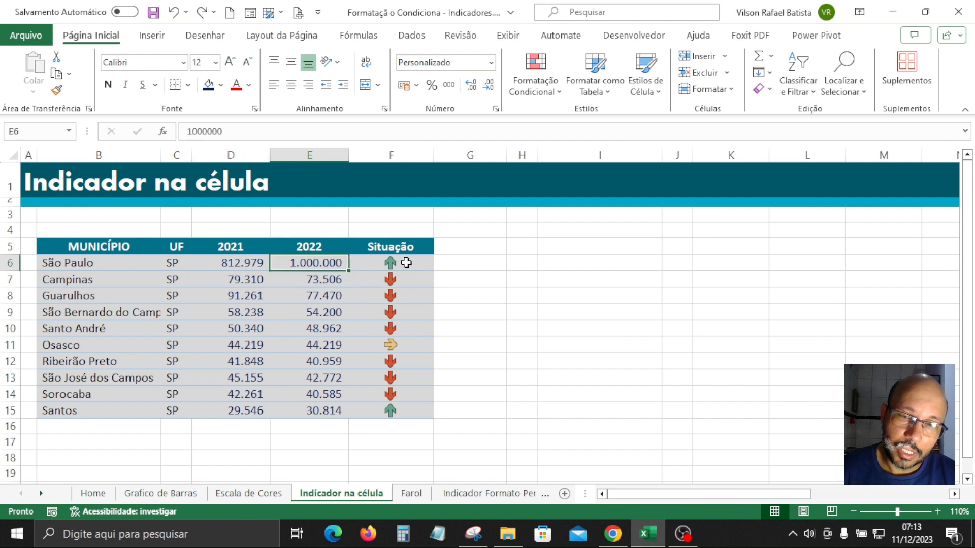
# Clear the conditional formatting rules from the Situação cells F6:F15
pyautogui.moveTo(406, 263); pyautogui.dragTo(397, 413)
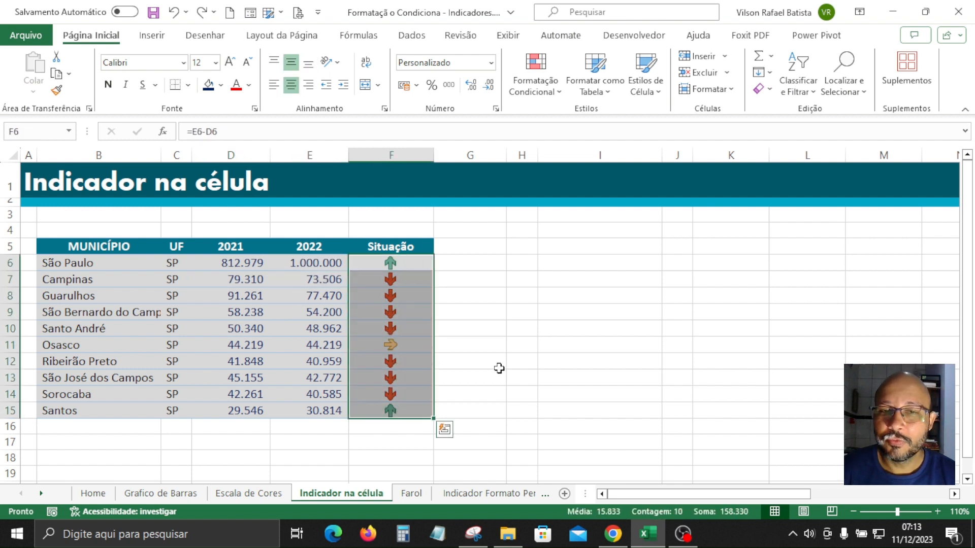
pyautogui.click(556, 94)
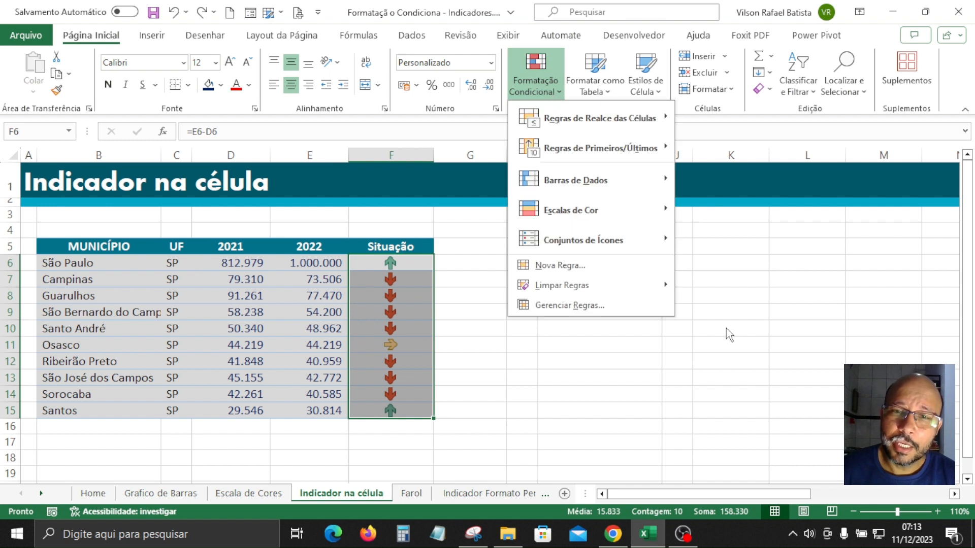
pyautogui.moveTo(630, 288)
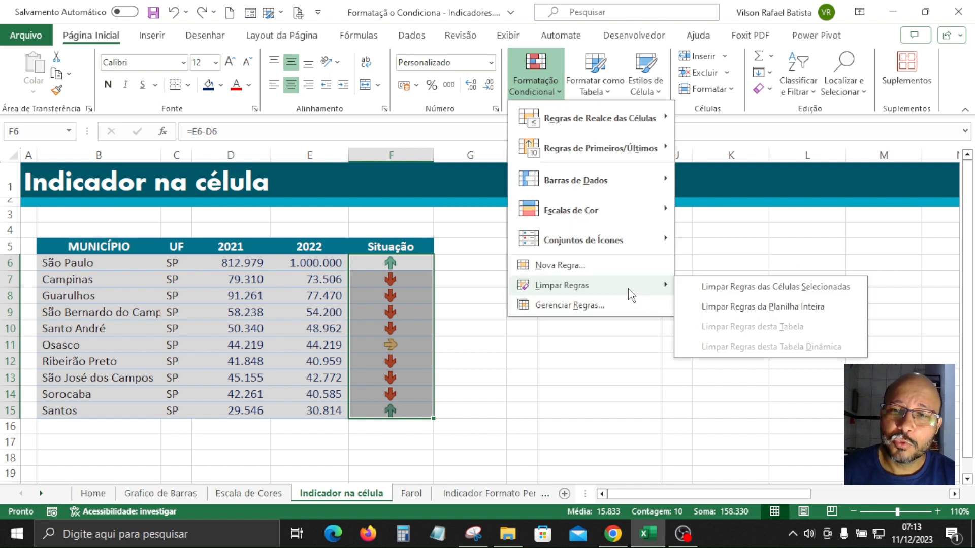
pyautogui.click(763, 288)
pyautogui.click(761, 289)
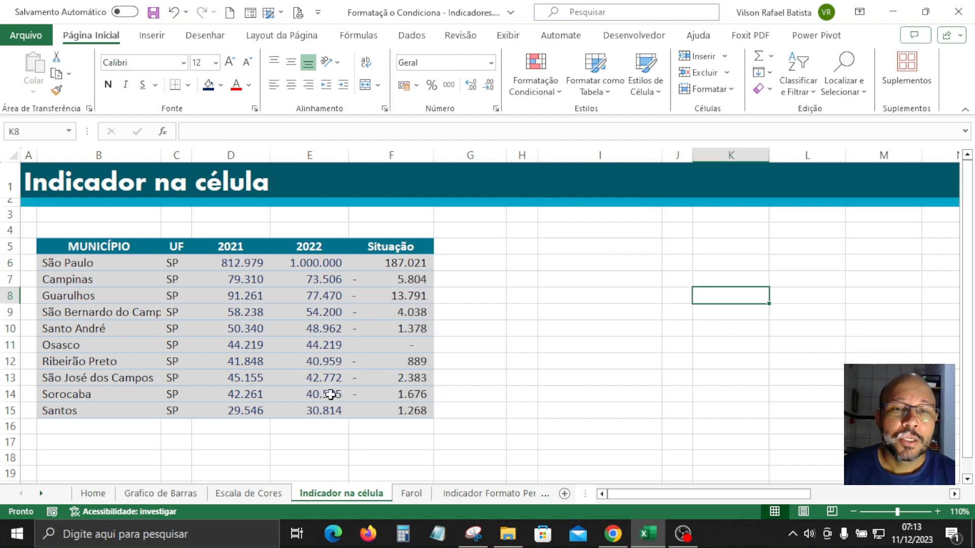
# Review the difference formula in the Situação column and delete the contents of F6:F15
pyautogui.moveTo(404, 263); pyautogui.dragTo(401, 410)
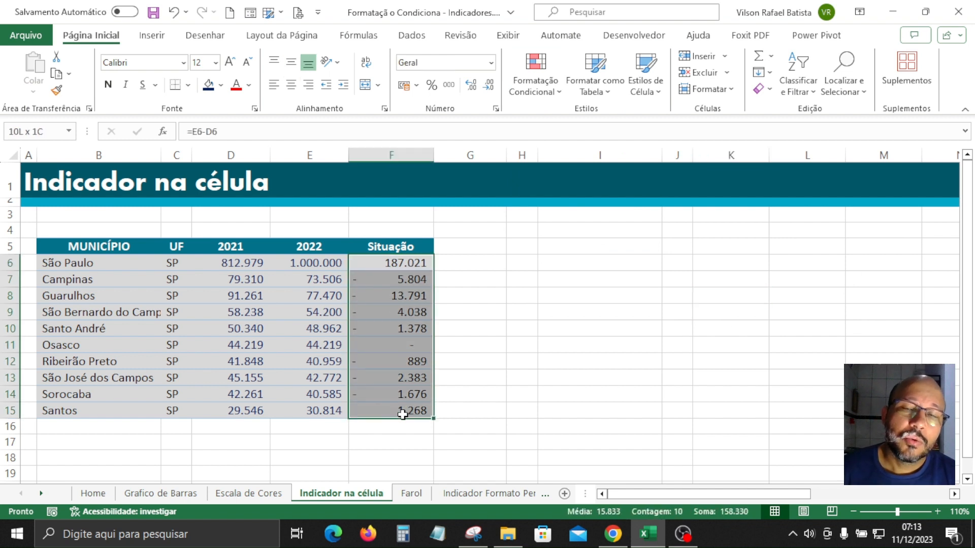
pyautogui.click(394, 262)
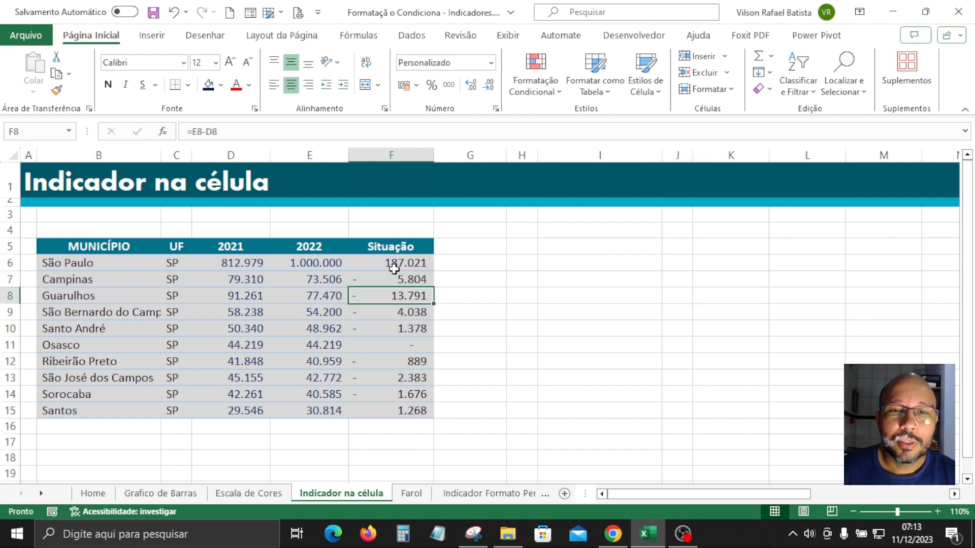
pyautogui.click(239, 133)
pyautogui.moveTo(239, 133); pyautogui.dragTo(175, 131)
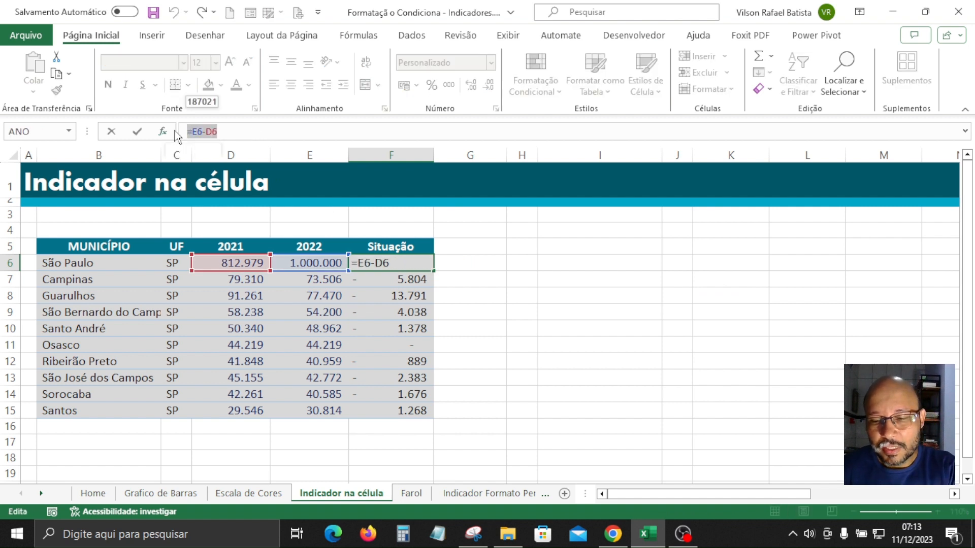
pyautogui.hotkey('ctrl', 'x')
pyautogui.press('Return')
pyautogui.moveTo(391, 256); pyautogui.dragTo(394, 412)
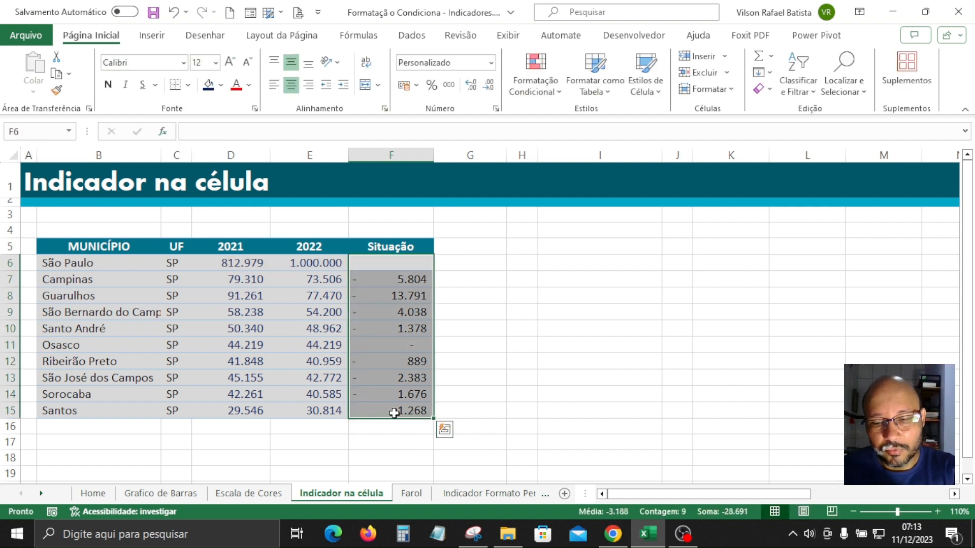
pyautogui.press('Delete')
pyautogui.click(482, 401)
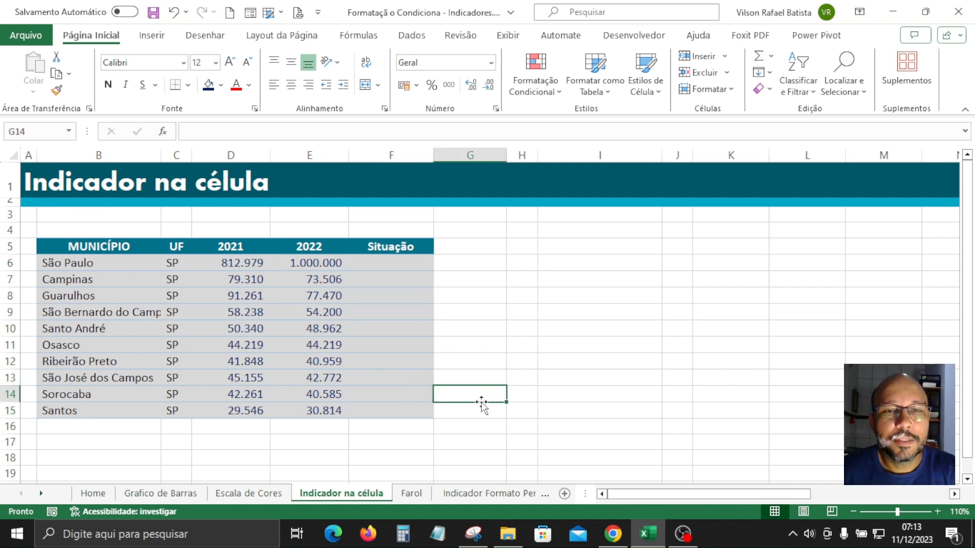
# Enter the formula =E6-D6 in F6 to subtract São Paulo's 2021 value from its 2022 value
pyautogui.click(392, 261)
pyautogui.click(317, 263)
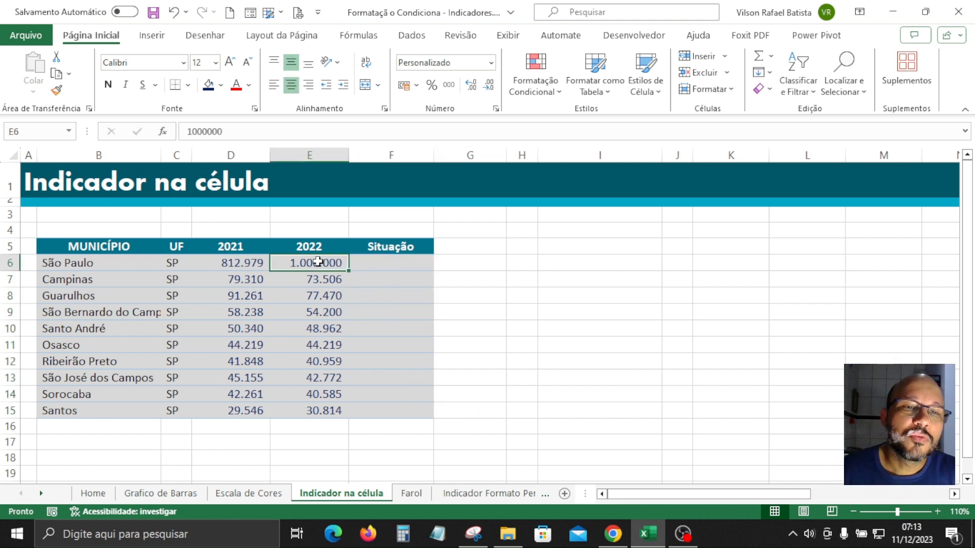
pyautogui.click(248, 245)
pyautogui.click(311, 246)
pyautogui.click(387, 265)
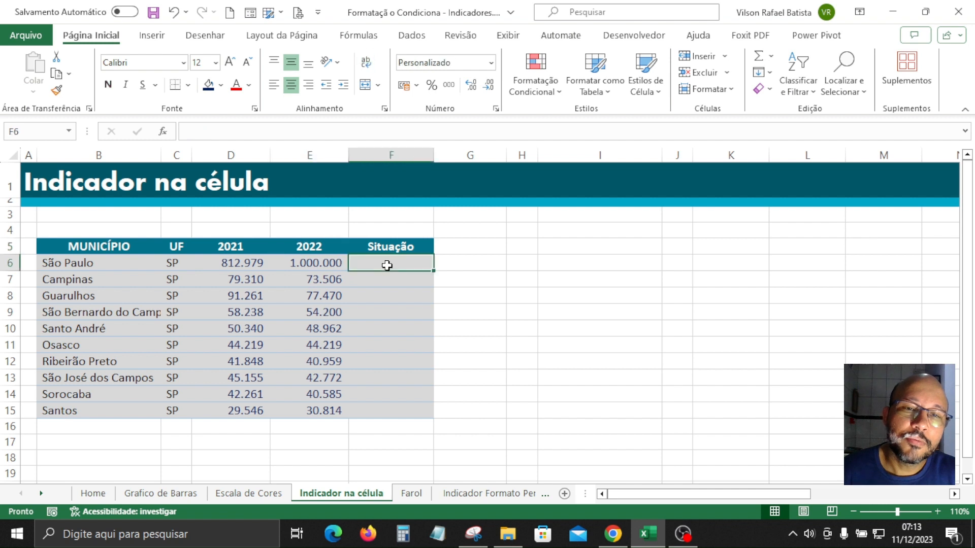
pyautogui.write('=')
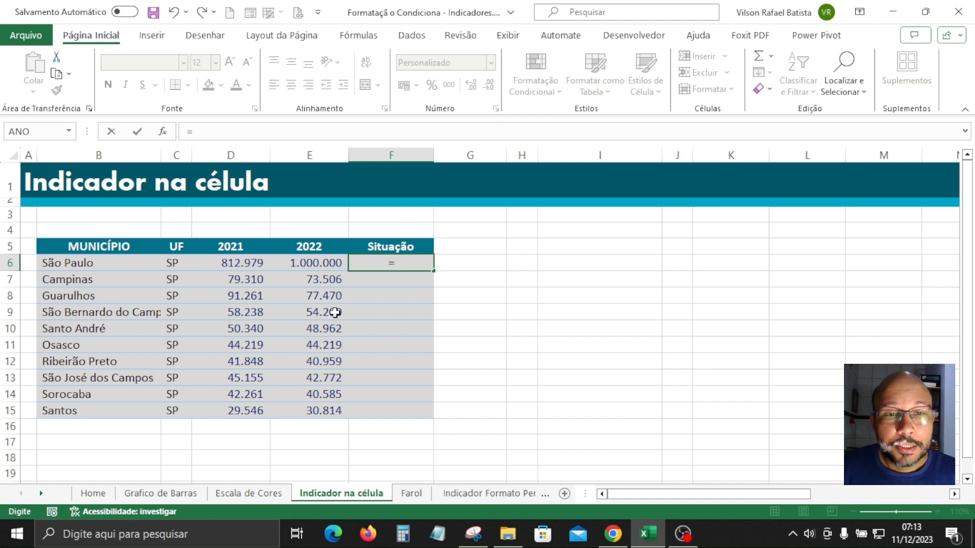
pyautogui.click(313, 262)
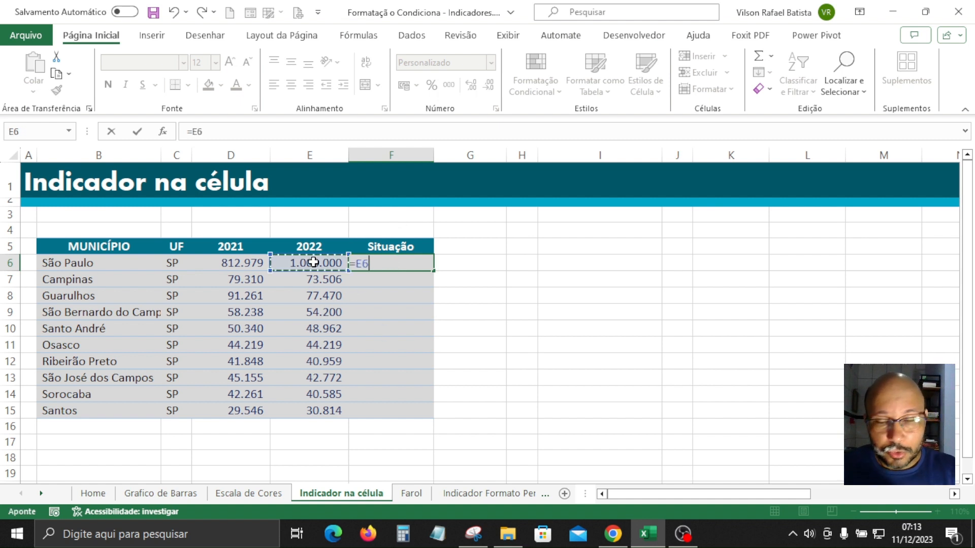
pyautogui.write('-')
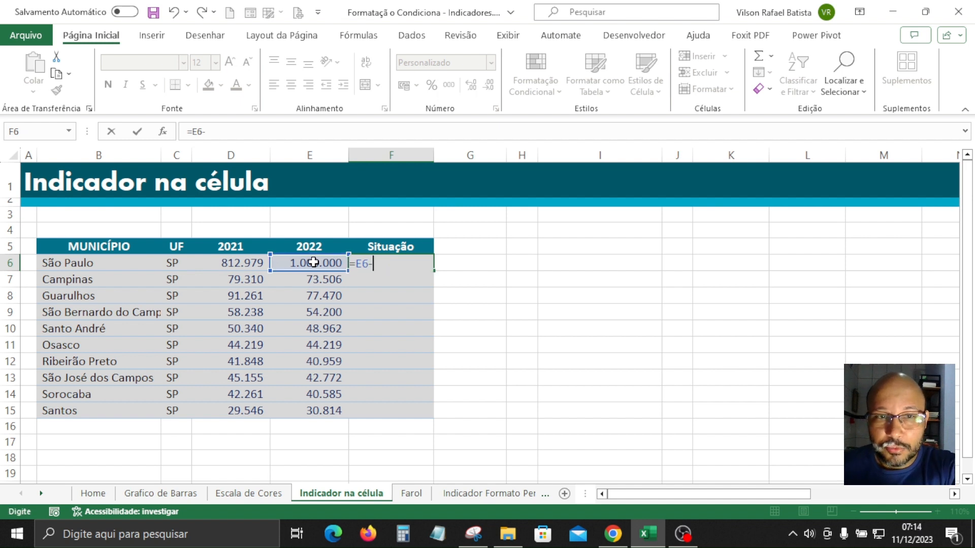
pyautogui.click(236, 264)
pyautogui.press('Return')
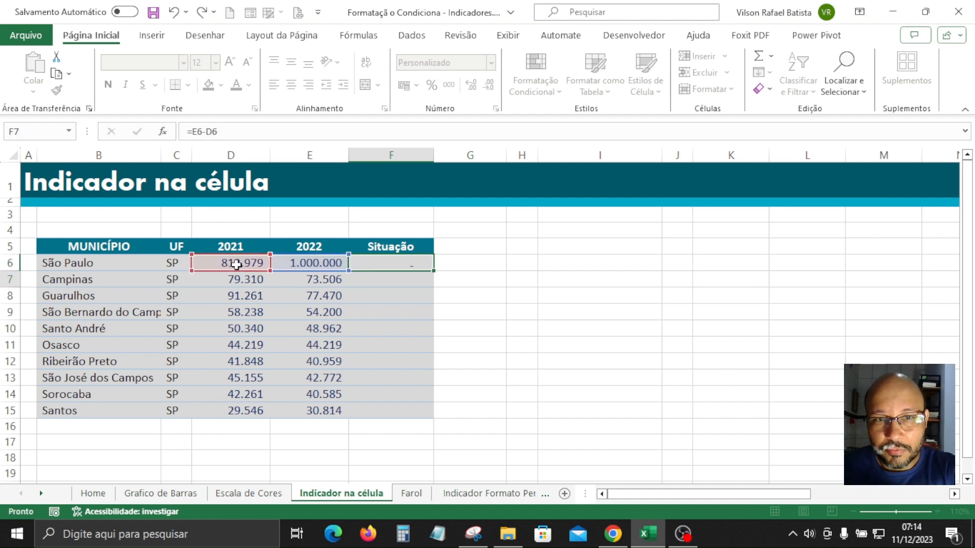
# Fill the difference formula from F6 down through F15, check the differences and select the filled range
pyautogui.click(408, 263)
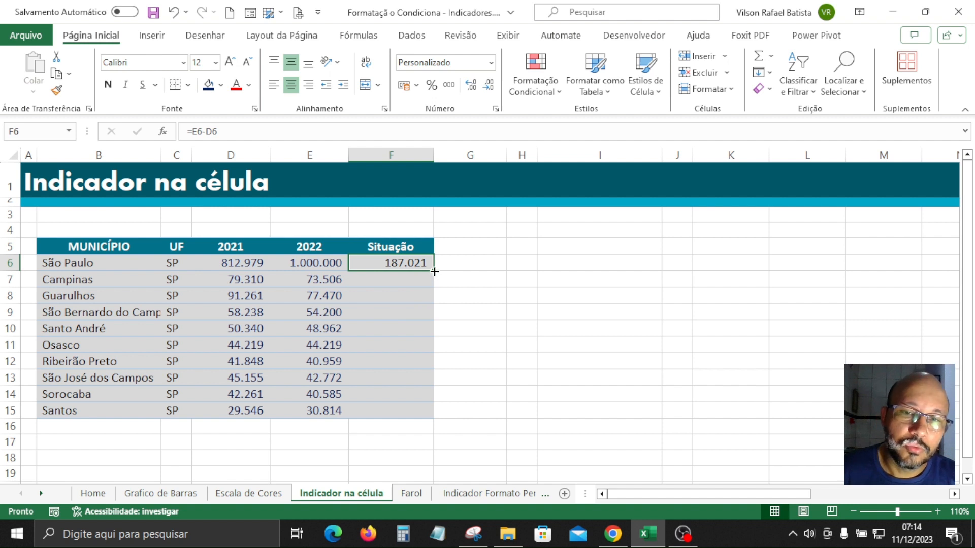
pyautogui.moveTo(434, 271); pyautogui.dragTo(423, 415)
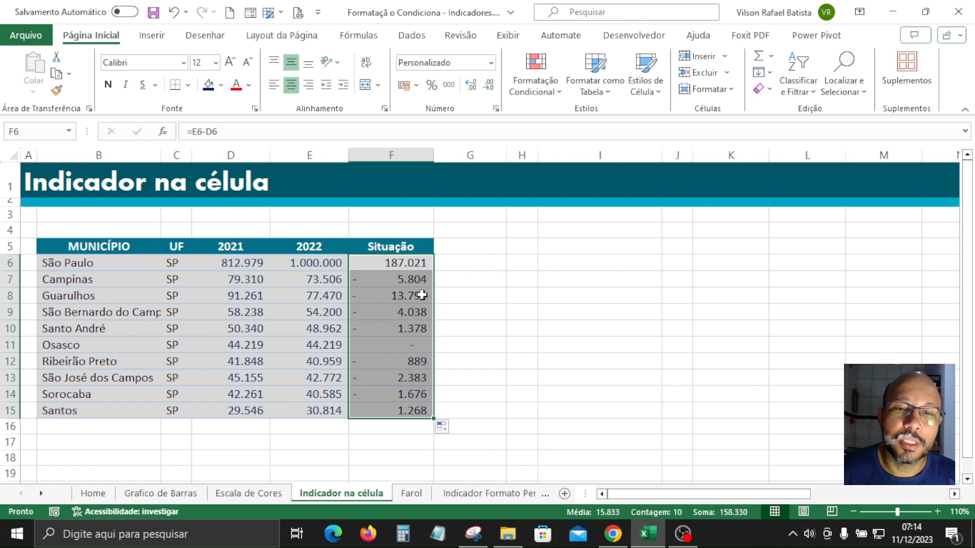
pyautogui.click(396, 281)
pyautogui.click(395, 298)
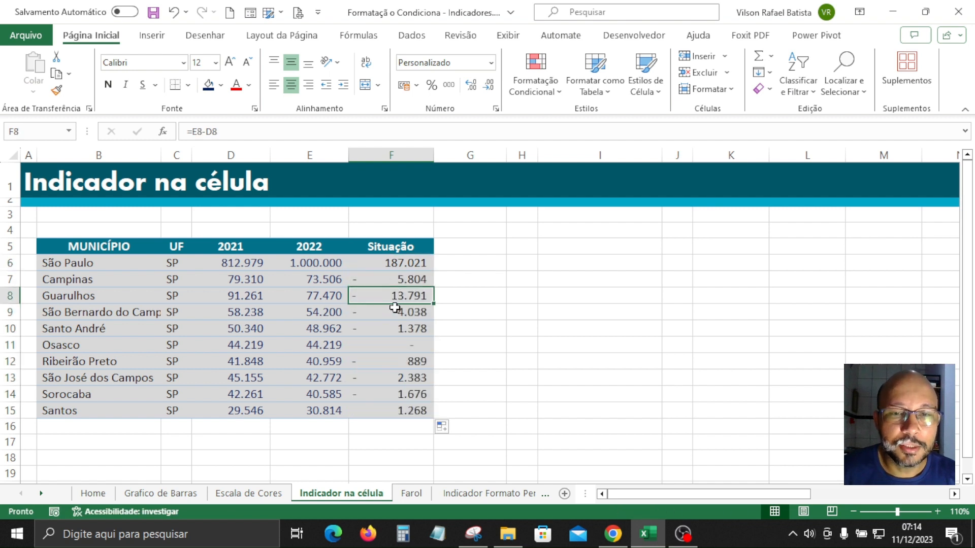
pyautogui.moveTo(407, 264); pyautogui.dragTo(415, 407)
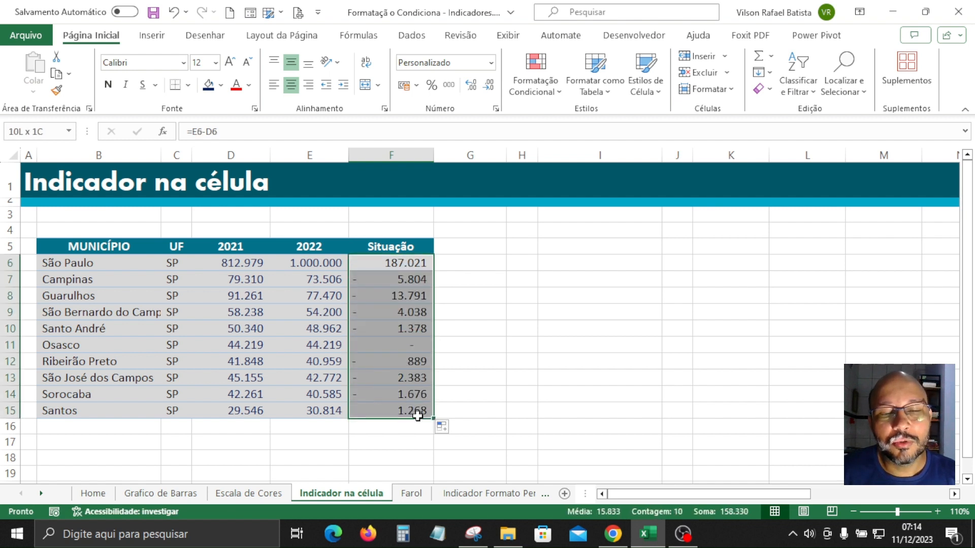
pyautogui.click(518, 365)
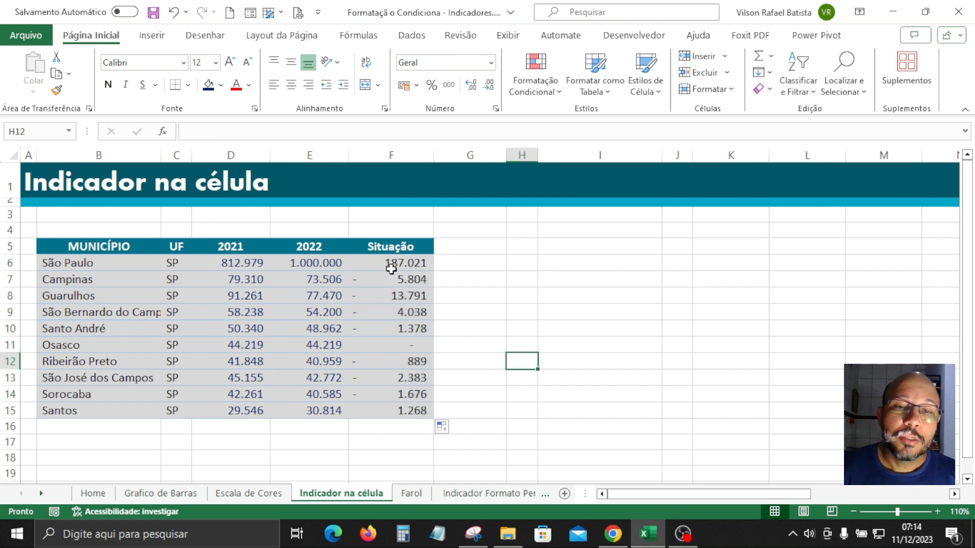
pyautogui.moveTo(395, 264); pyautogui.dragTo(409, 413)
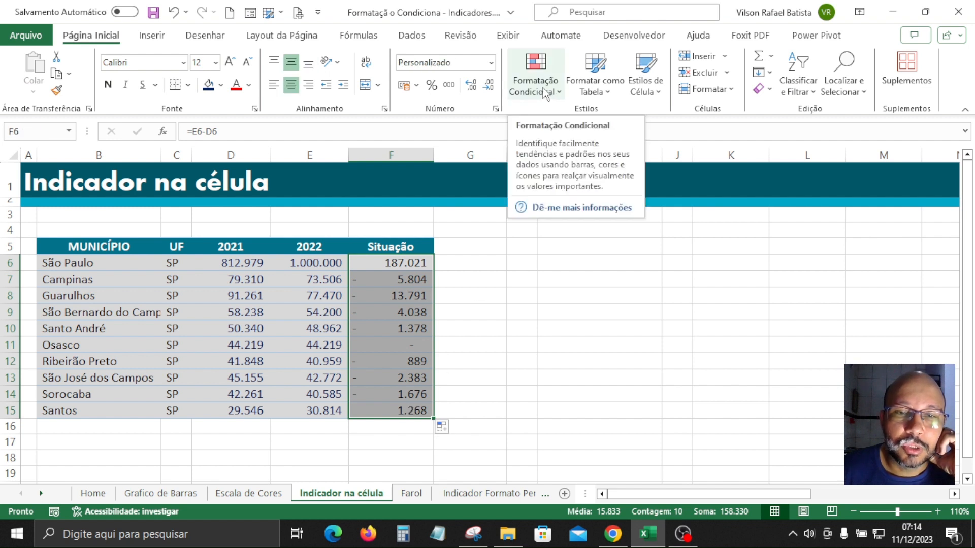
# Apply the 3 Setas (Coloridas) directional icon set to the Situação differences in F6:F15
pyautogui.moveTo(392, 262); pyautogui.dragTo(399, 411)
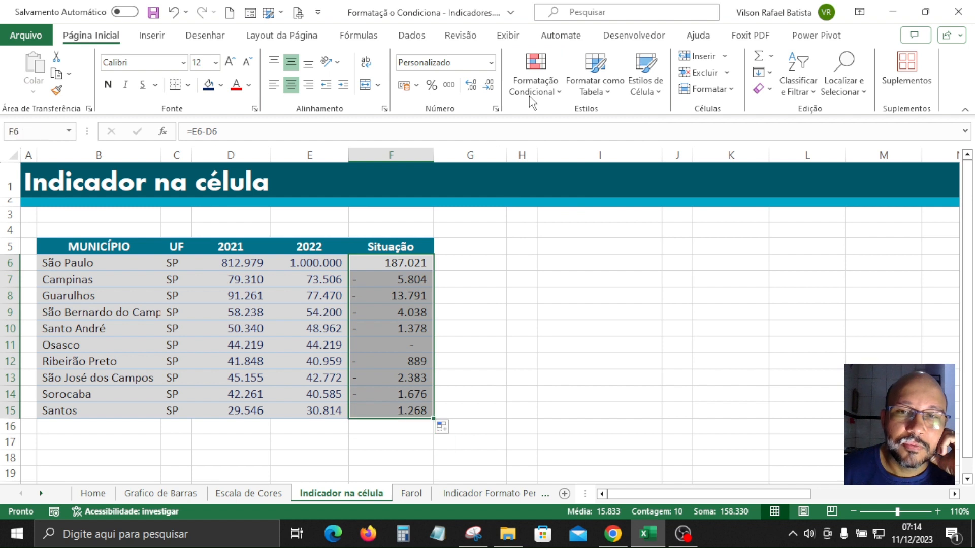
pyautogui.click(551, 94)
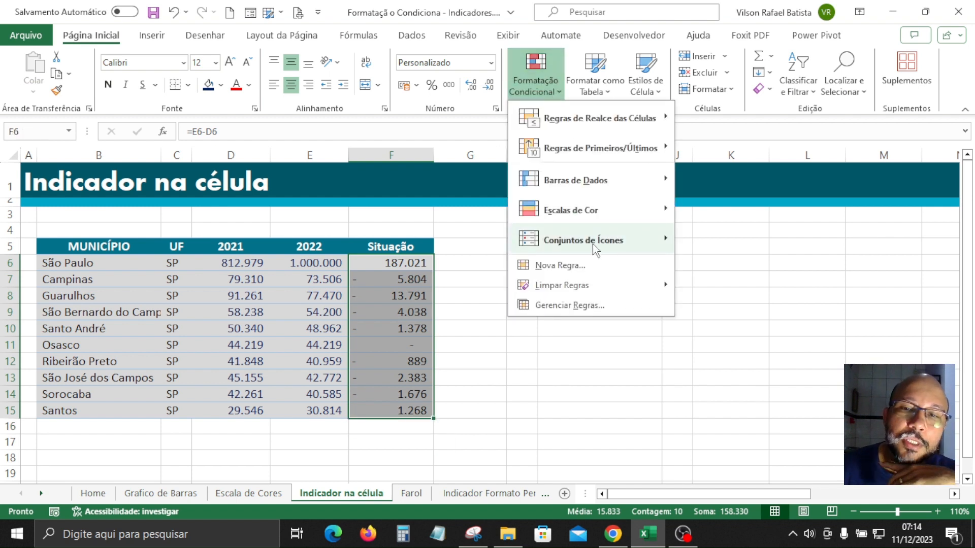
pyautogui.moveTo(584, 245)
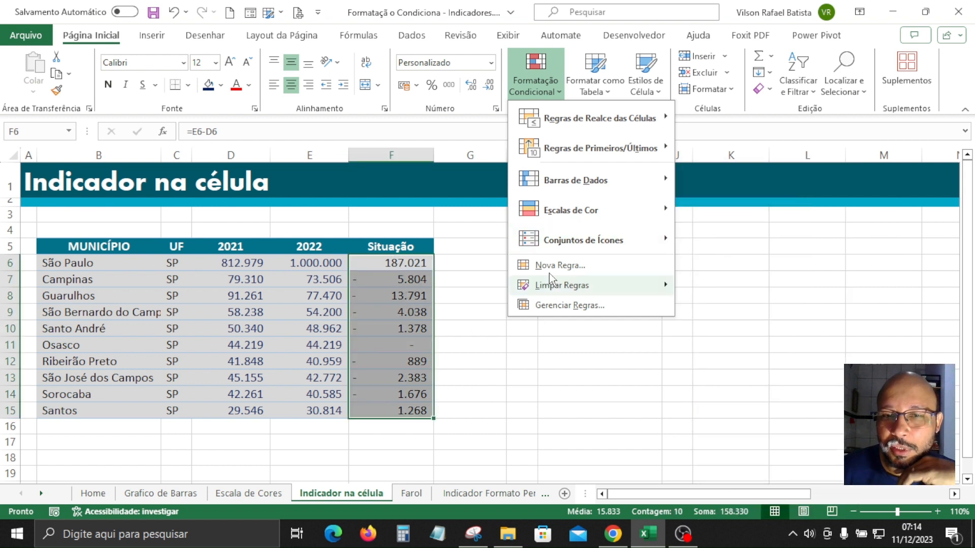
pyautogui.moveTo(631, 246)
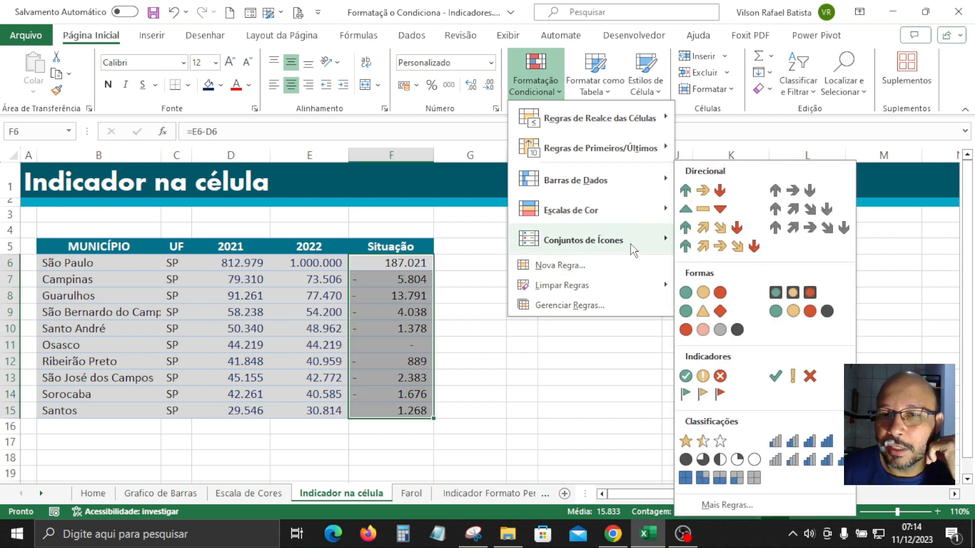
pyautogui.click(713, 195)
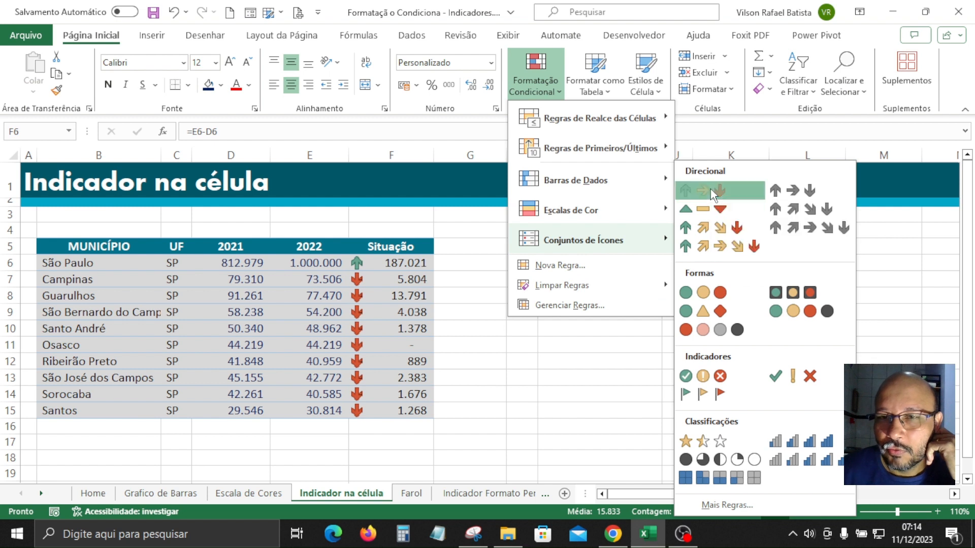
pyautogui.click(481, 394)
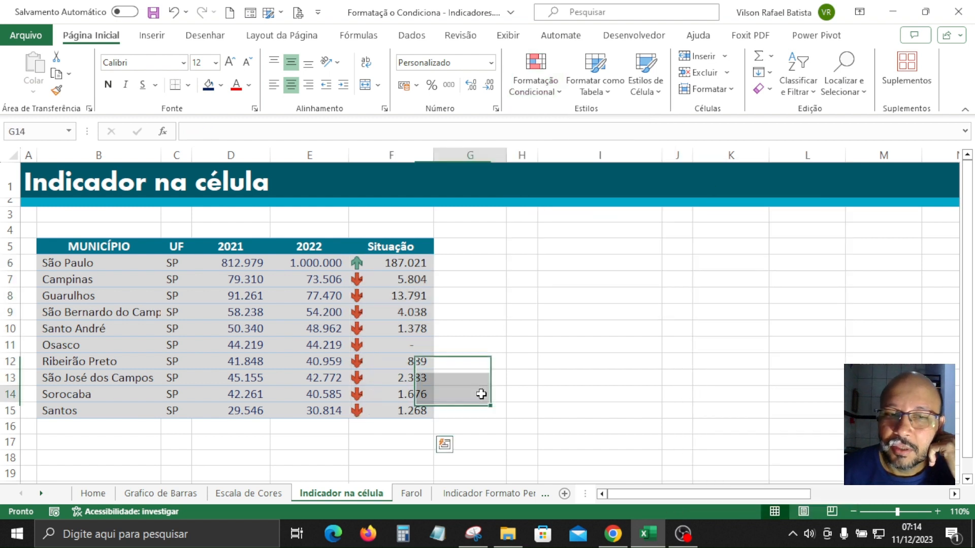
# Examine the arrows in the Situação column against São Paulo's 2022 value and the difference formulas in F6 and F7
pyautogui.click(312, 259)
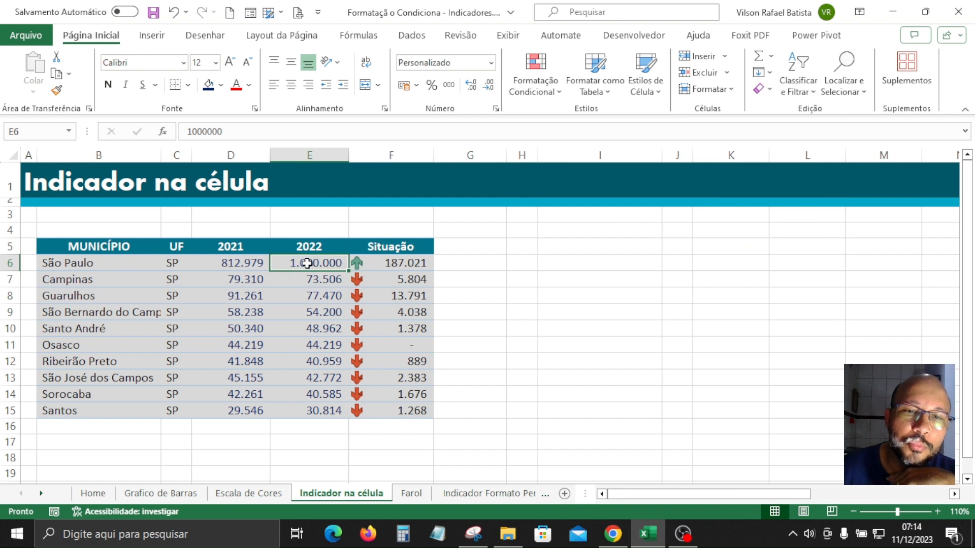
pyautogui.click(361, 263)
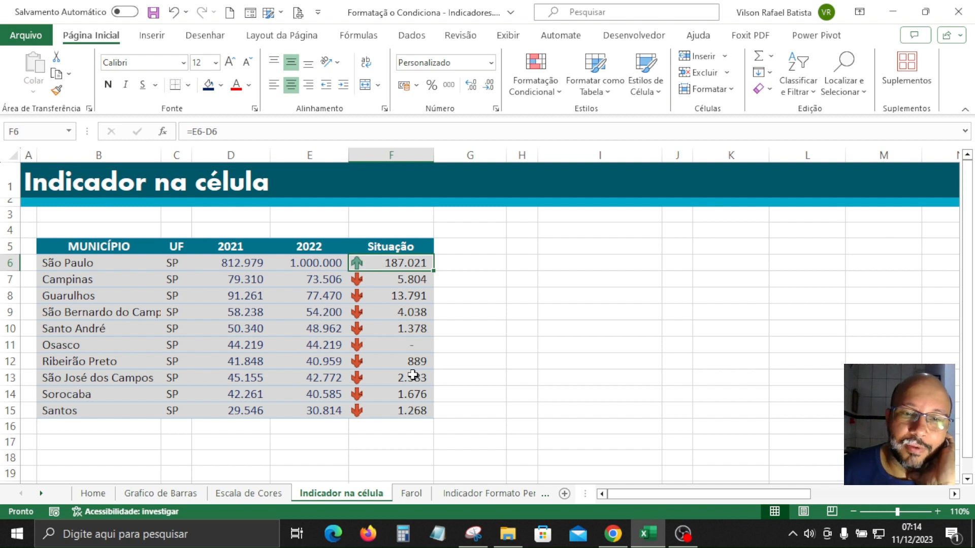
pyautogui.click(402, 279)
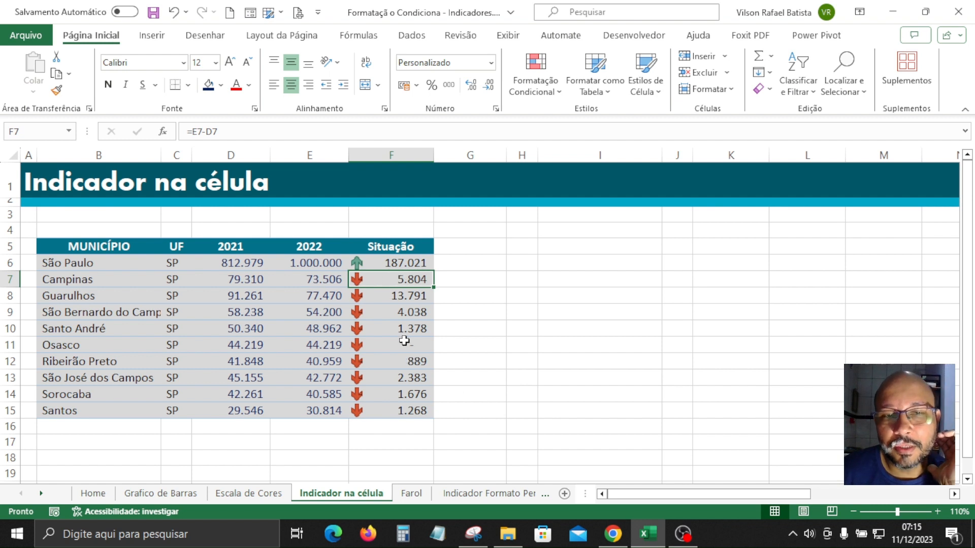
pyautogui.click(393, 262)
pyautogui.moveTo(394, 261); pyautogui.dragTo(394, 406)
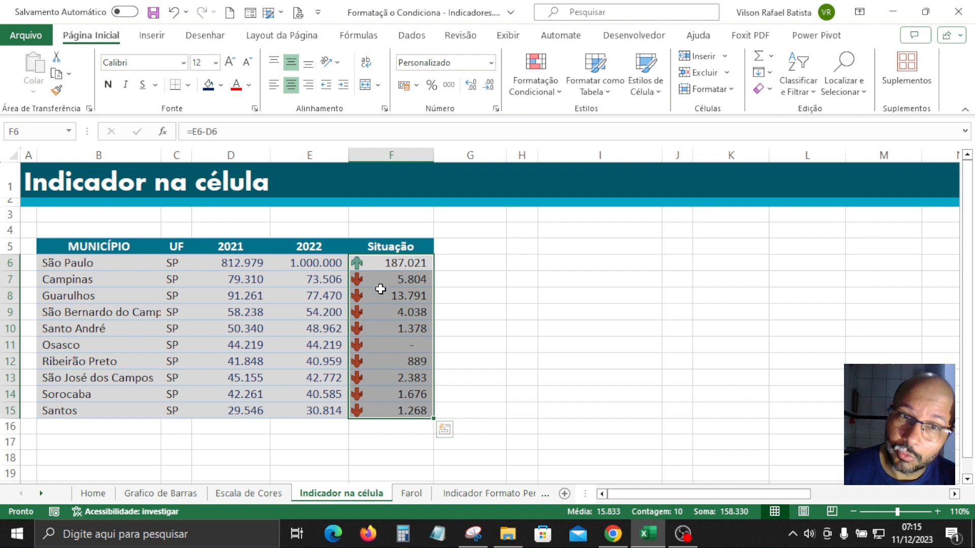
pyautogui.click(389, 263)
pyautogui.click(313, 262)
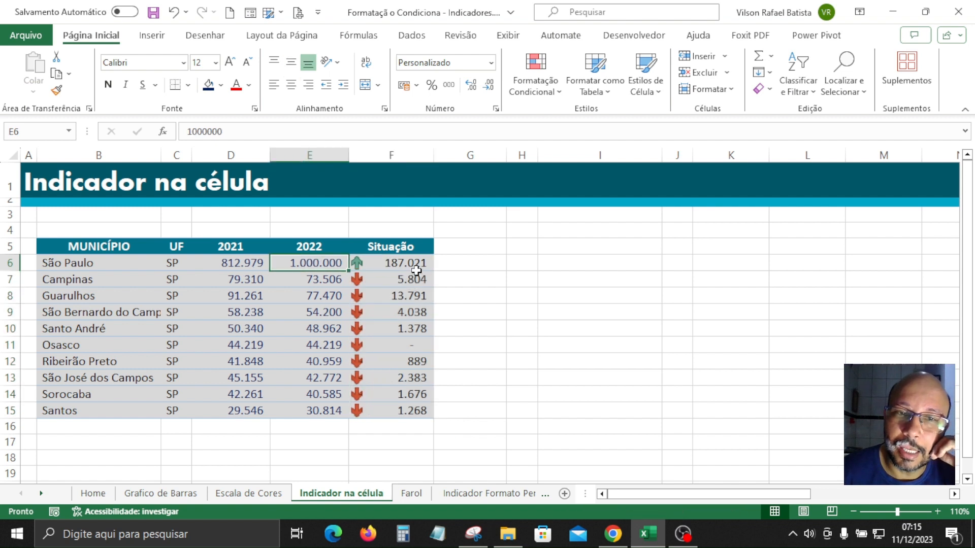
# Open the icon set rule applied to F6:F15 for editing and move its dialog clear of the Situação column
pyautogui.moveTo(409, 261); pyautogui.dragTo(410, 412)
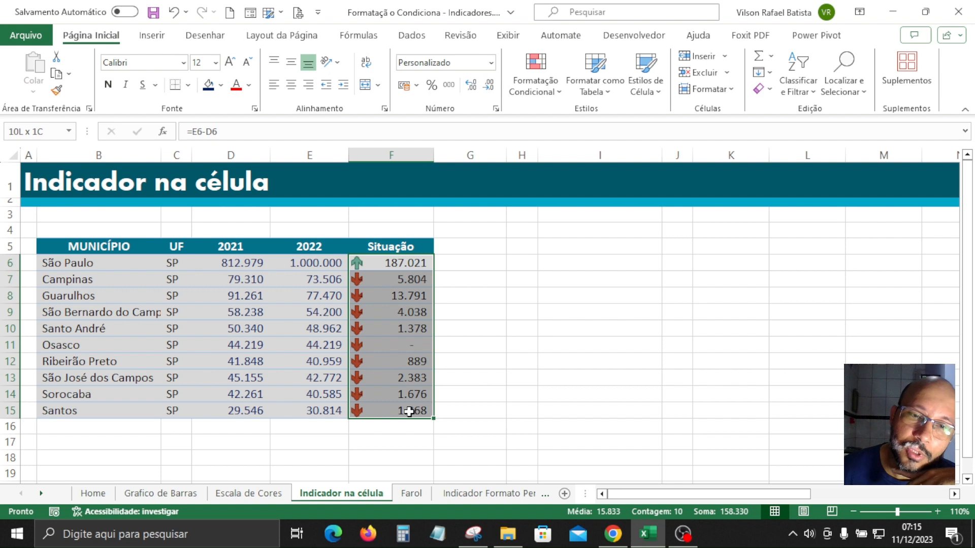
pyautogui.click(546, 101)
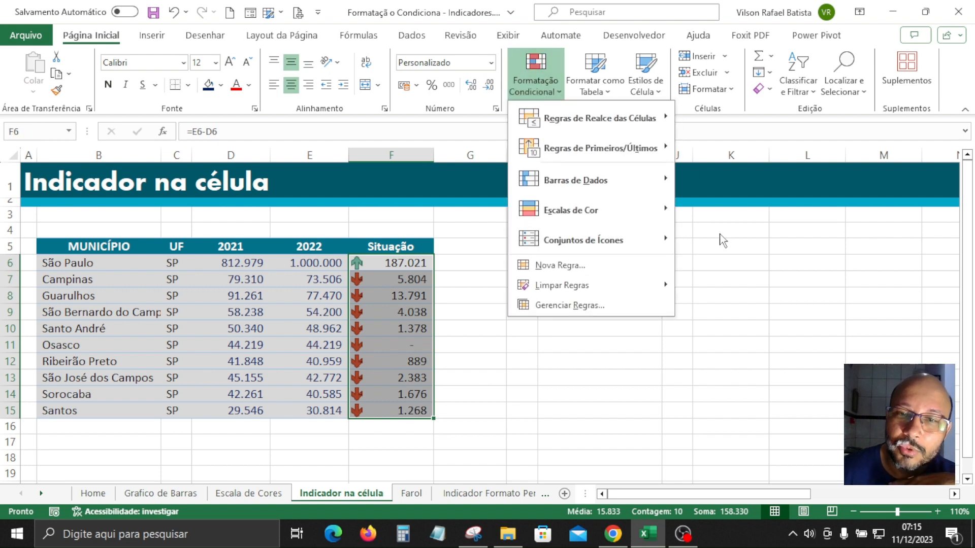
pyautogui.click(579, 305)
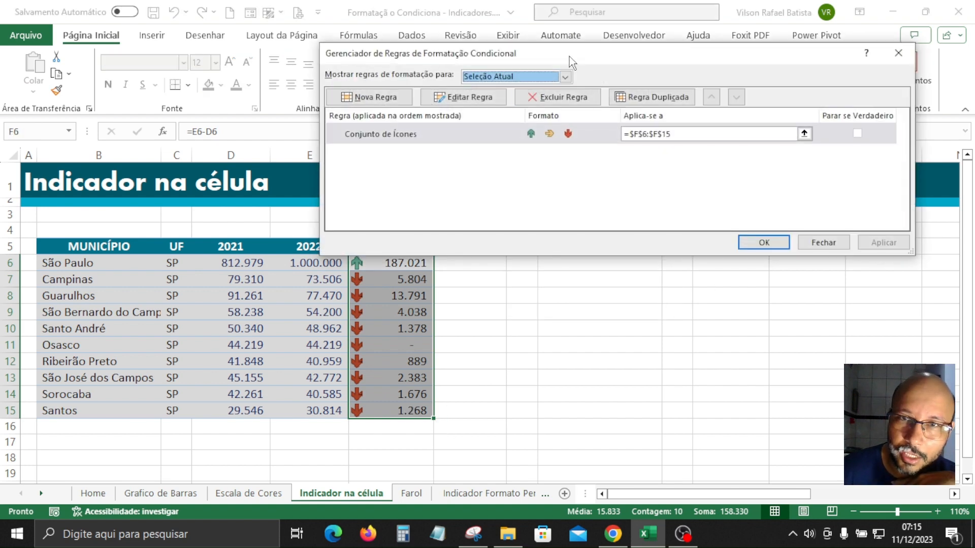
pyautogui.click(524, 136)
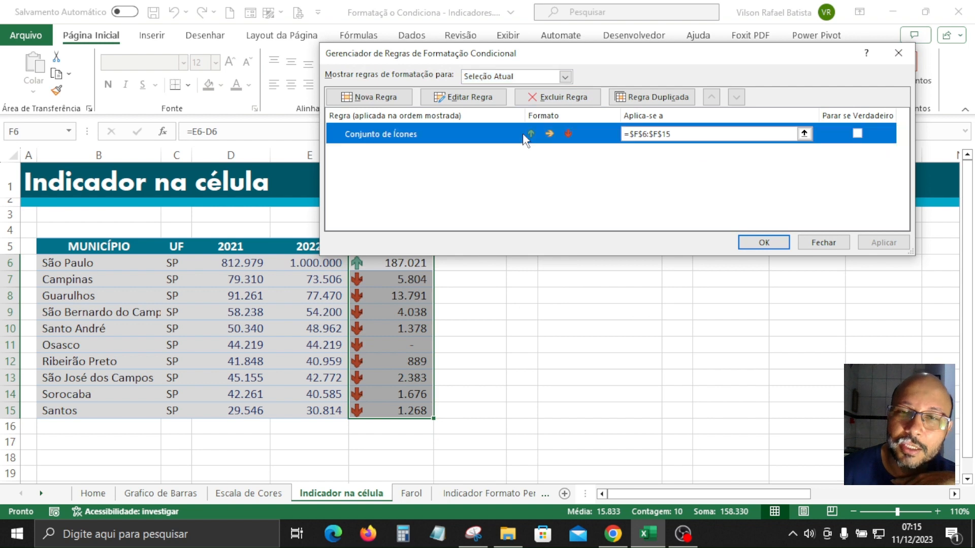
pyautogui.click(469, 98)
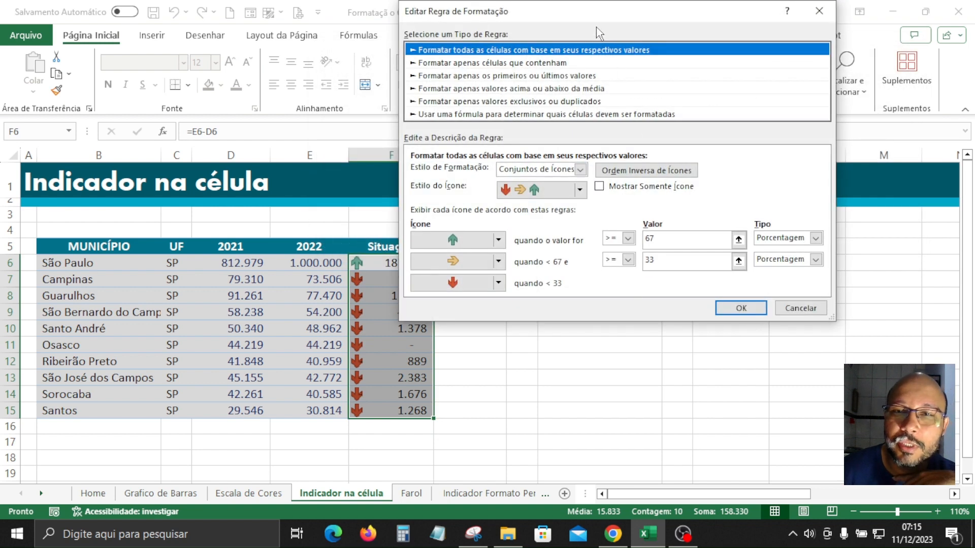
pyautogui.moveTo(584, 15); pyautogui.dragTo(648, 70)
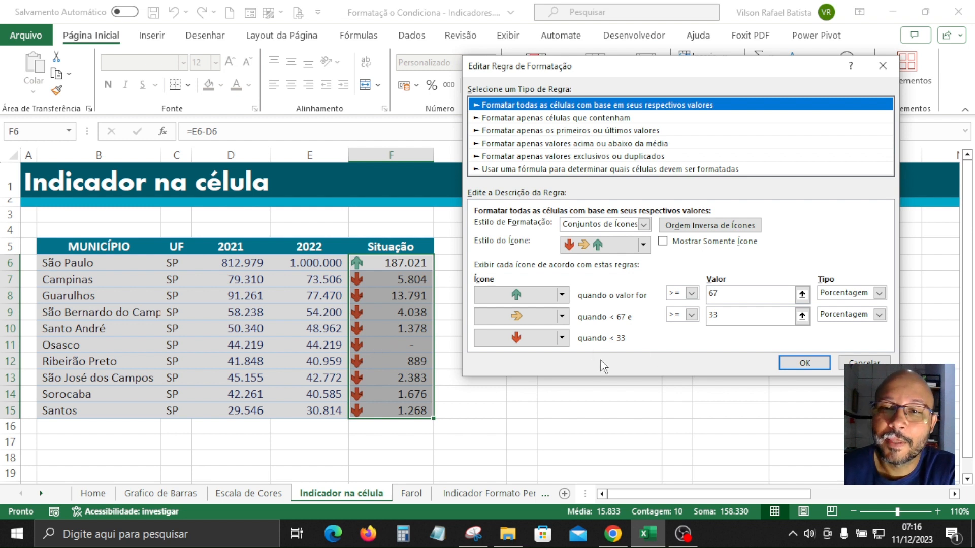
# Review the icon styles, keep the coloured arrows, and make the green up arrow show for values greater than 0
pyautogui.click(643, 246)
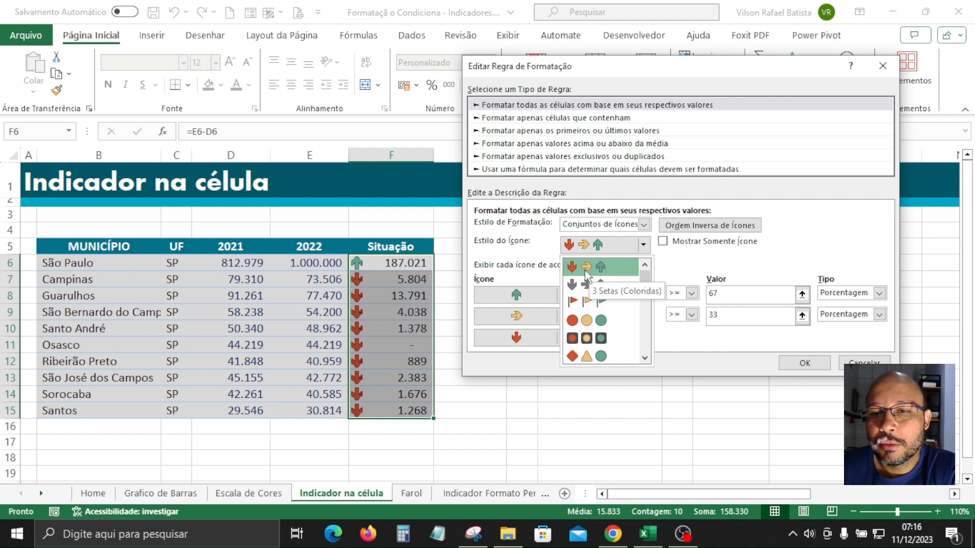
pyautogui.click(835, 244)
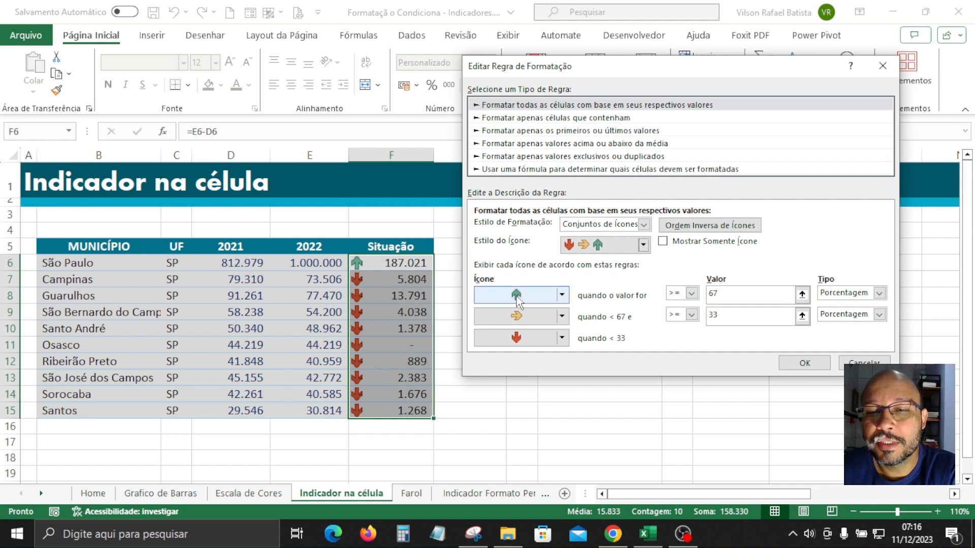
pyautogui.click(693, 294)
pyautogui.click(686, 315)
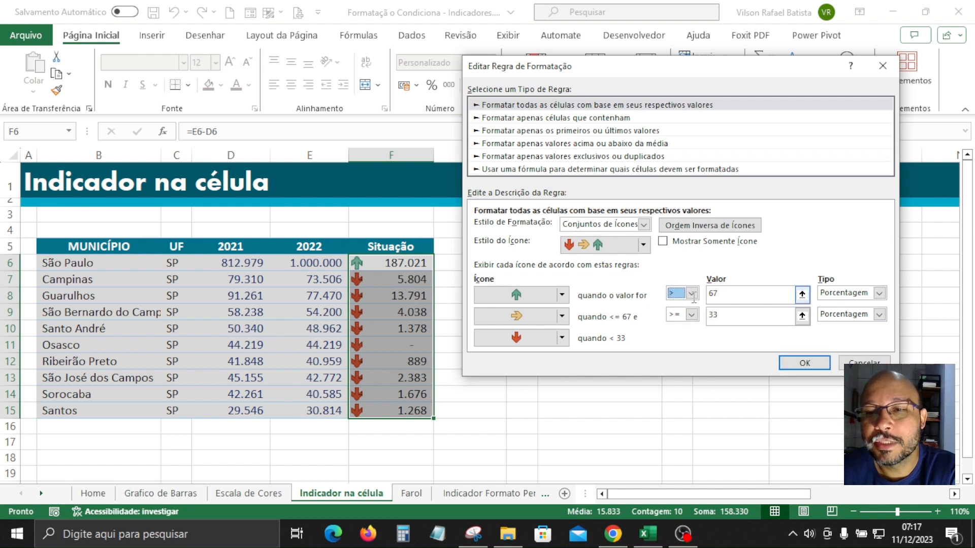
pyautogui.press('Tab')
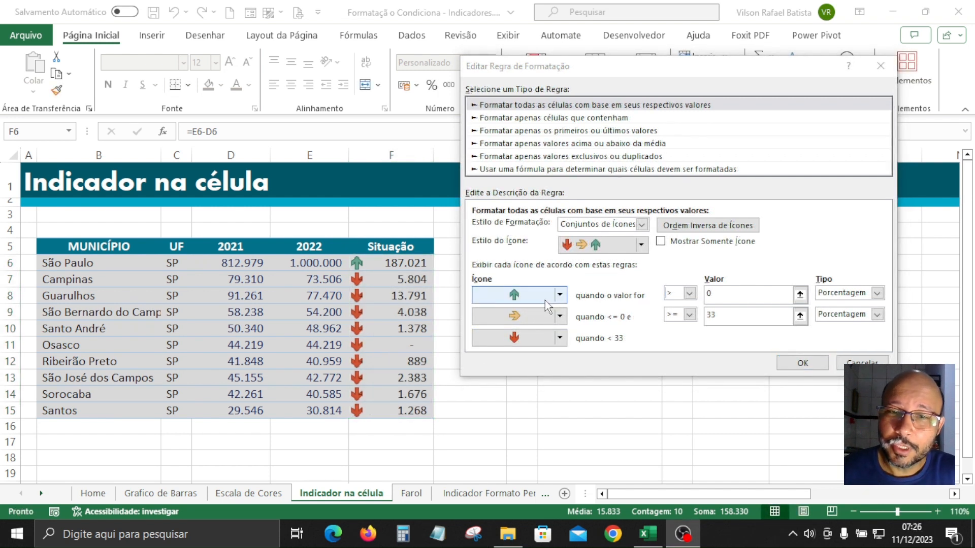
# Set the yellow arrow's threshold to >= 0 and apply the edited icon rule to F6:F15
pyautogui.click(719, 302)
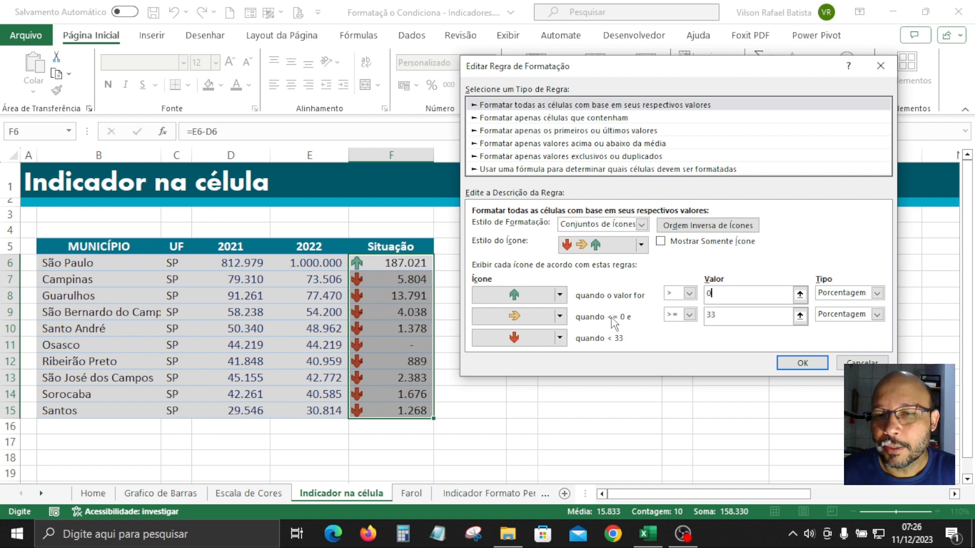
pyautogui.moveTo(725, 314); pyautogui.dragTo(684, 319)
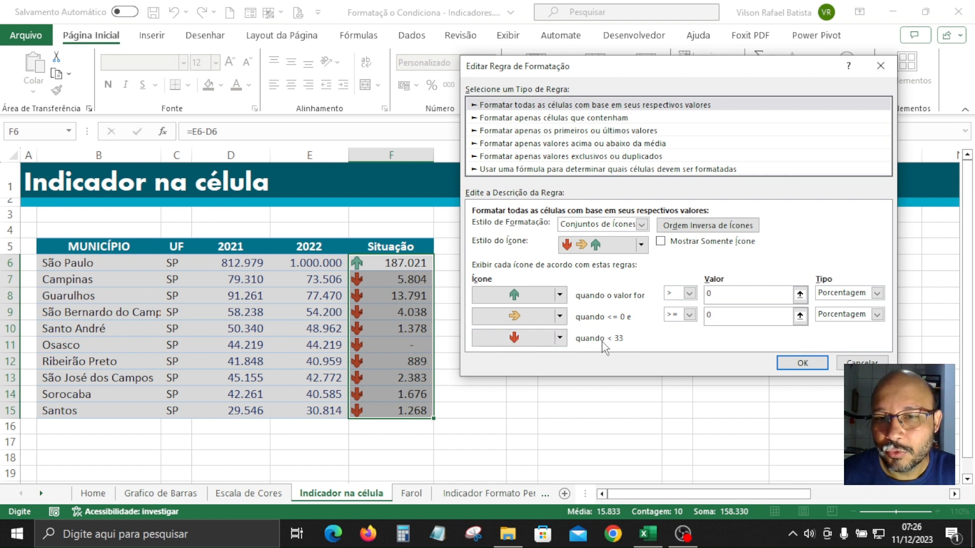
pyautogui.click(749, 296)
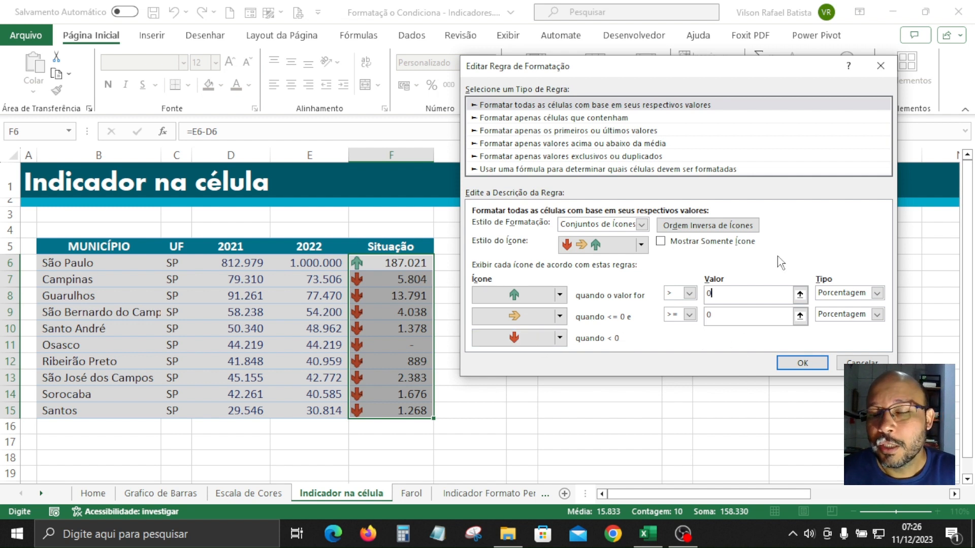
pyautogui.click(795, 365)
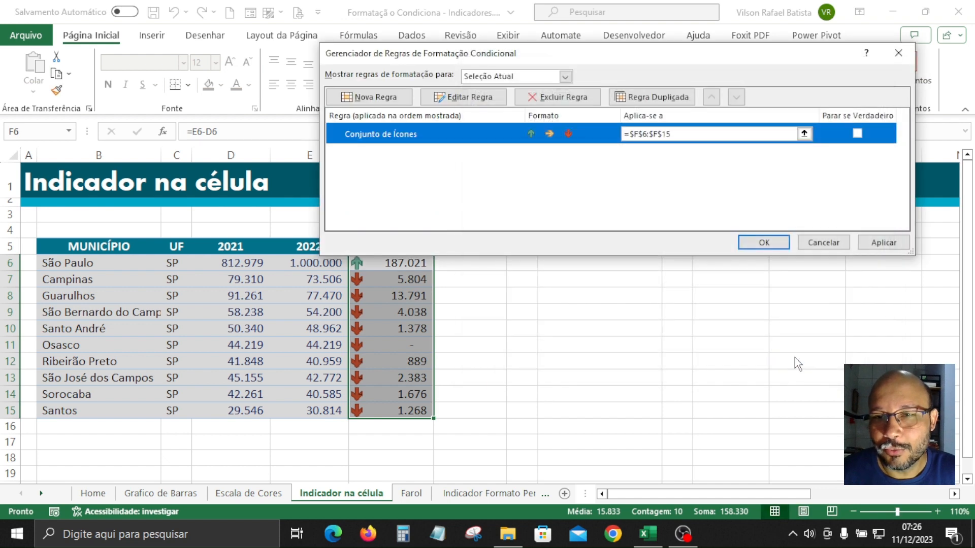
pyautogui.click(881, 243)
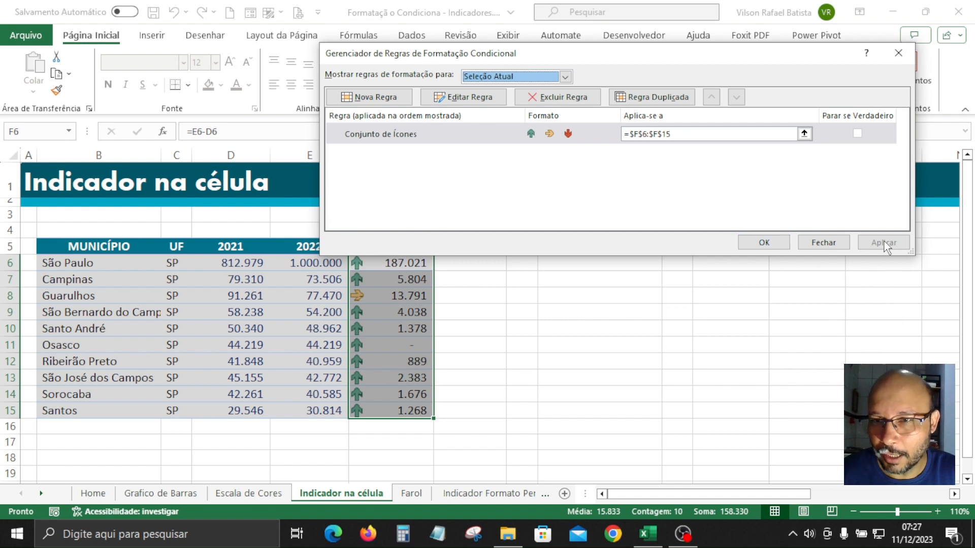
pyautogui.click(761, 243)
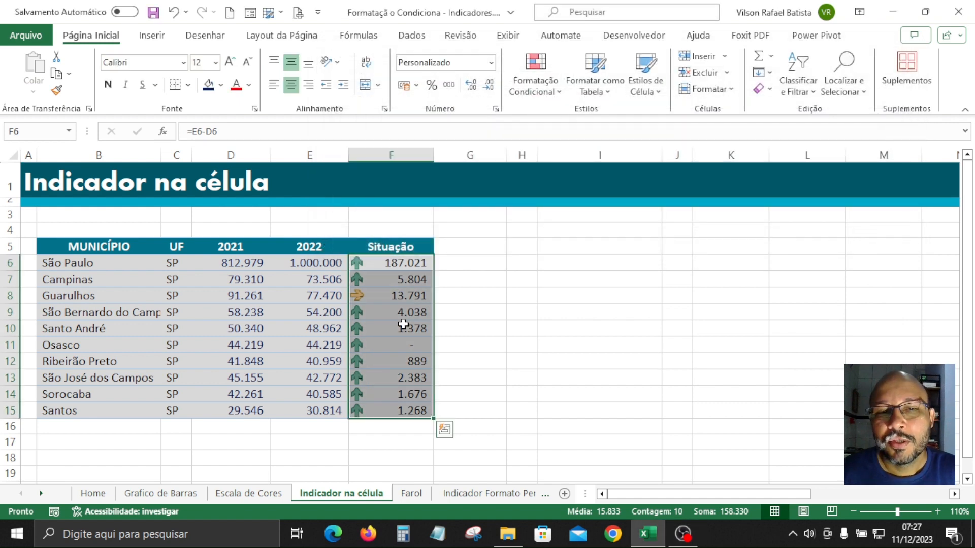
# Check the arrows in the Situação column, reselect F6:F15 and reopen its icon set rule for editing
pyautogui.click(386, 307)
pyautogui.click(386, 286)
pyautogui.moveTo(384, 265); pyautogui.dragTo(388, 411)
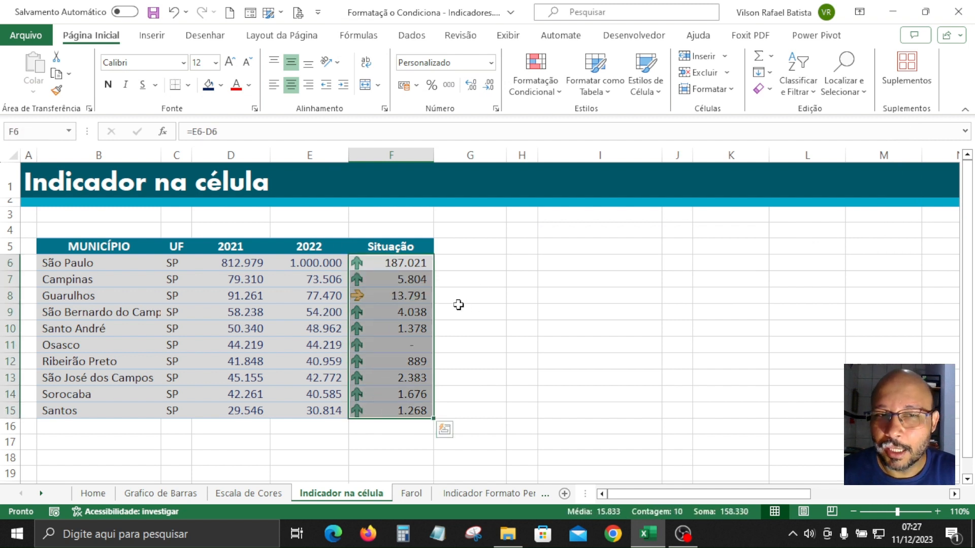
pyautogui.click(558, 93)
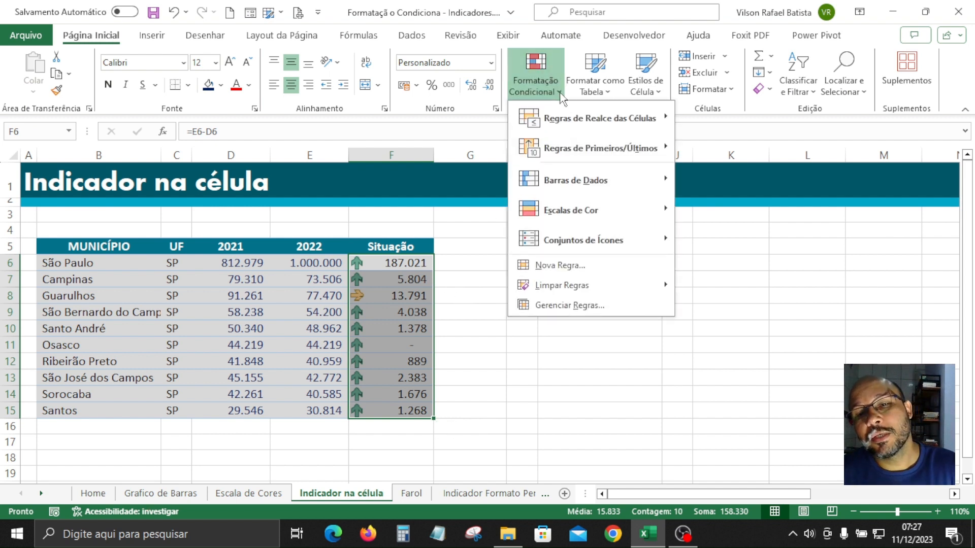
pyautogui.click(599, 306)
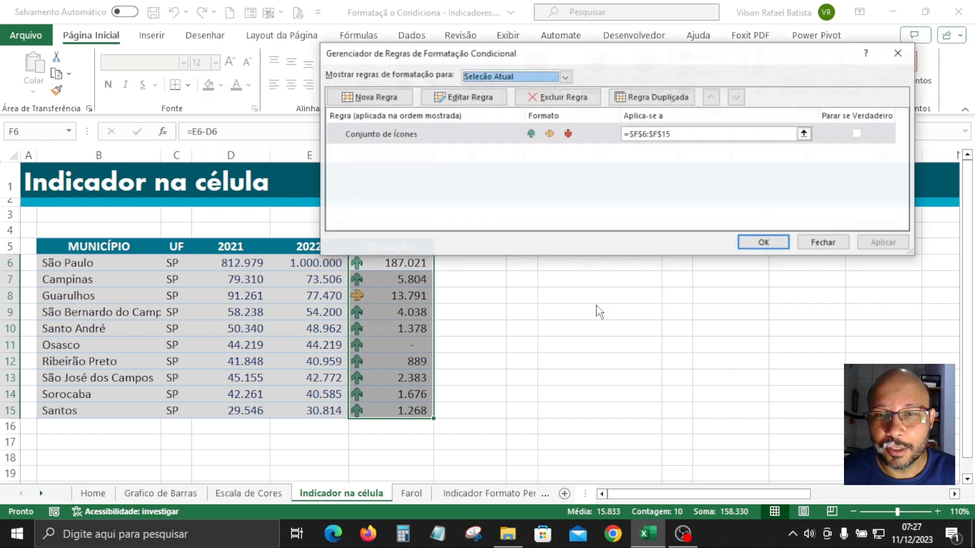
pyautogui.moveTo(548, 53); pyautogui.dragTo(668, 113)
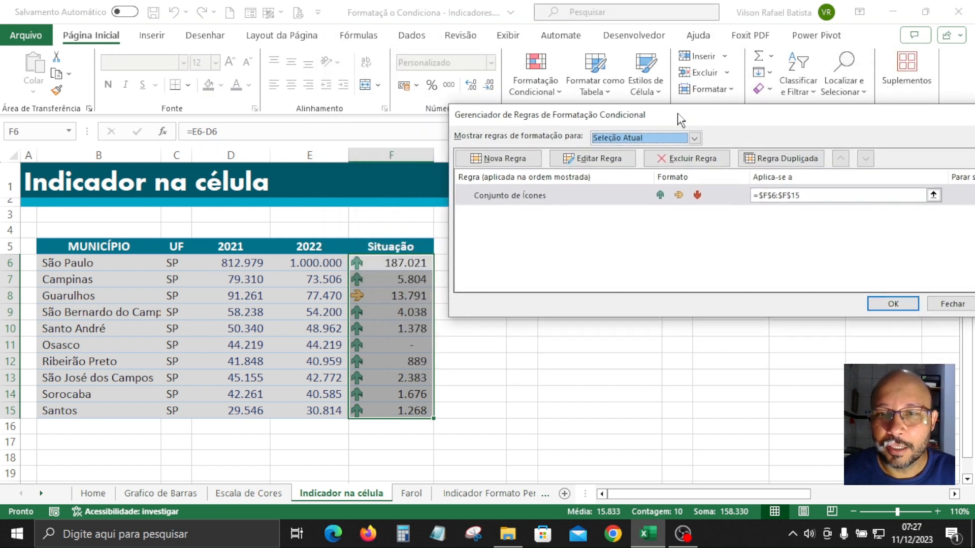
pyautogui.click(600, 195)
pyautogui.click(589, 157)
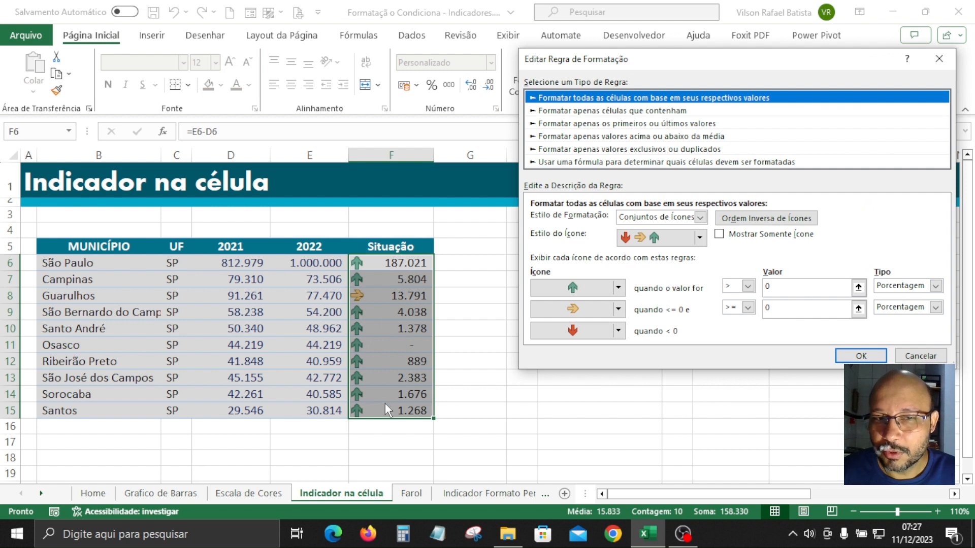
# Set the value type of both the green and yellow arrow thresholds to Número
pyautogui.click(936, 287)
pyautogui.click(913, 299)
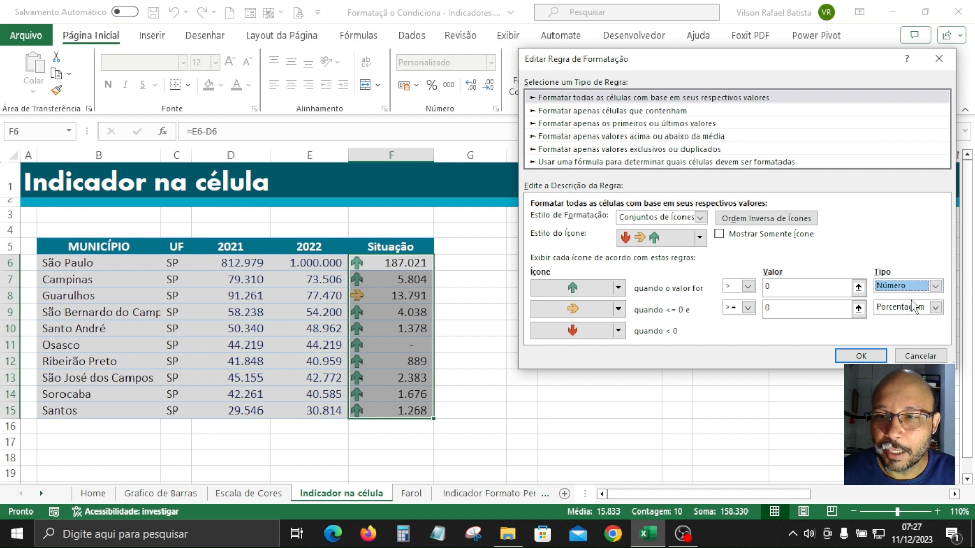
pyautogui.click(936, 308)
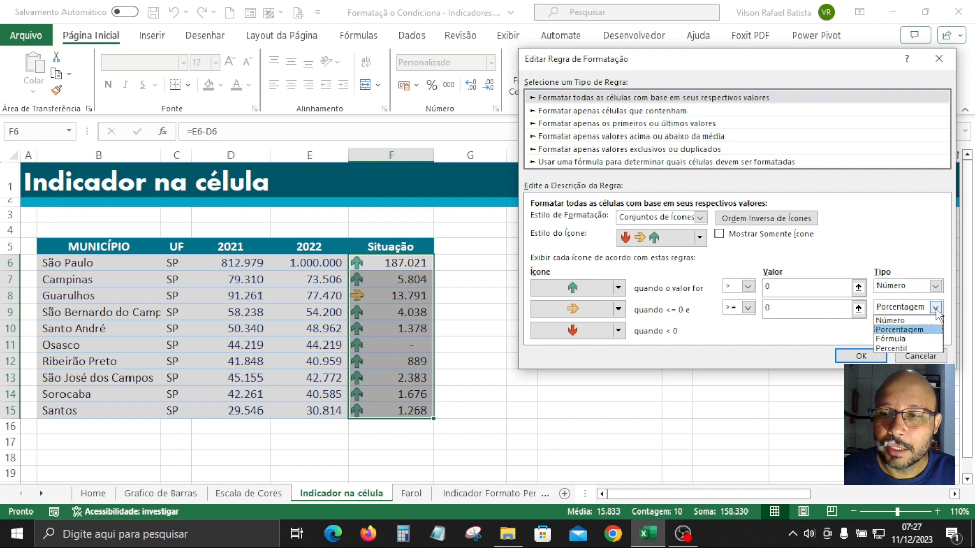
pyautogui.click(898, 322)
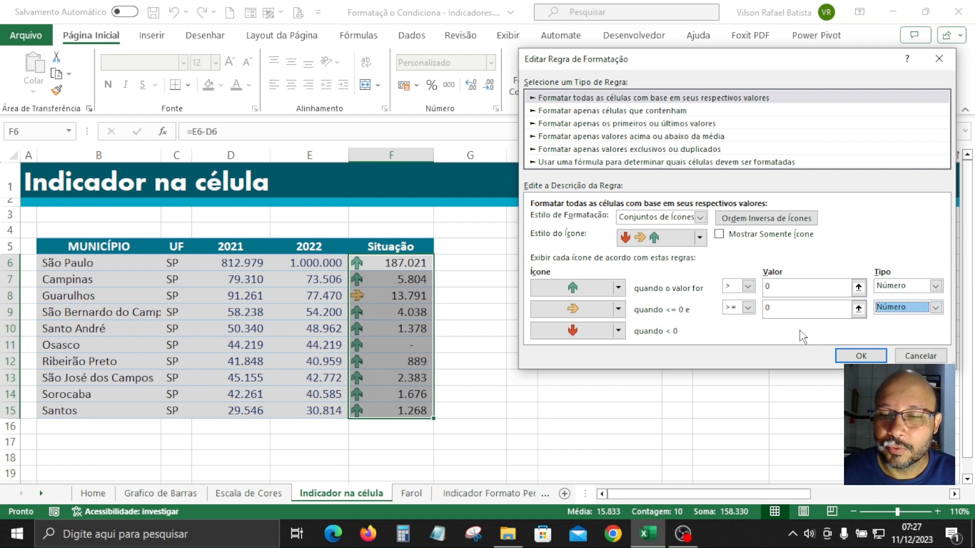
# Confirm the edited icon set rule and apply it to F6:F15
pyautogui.click(861, 356)
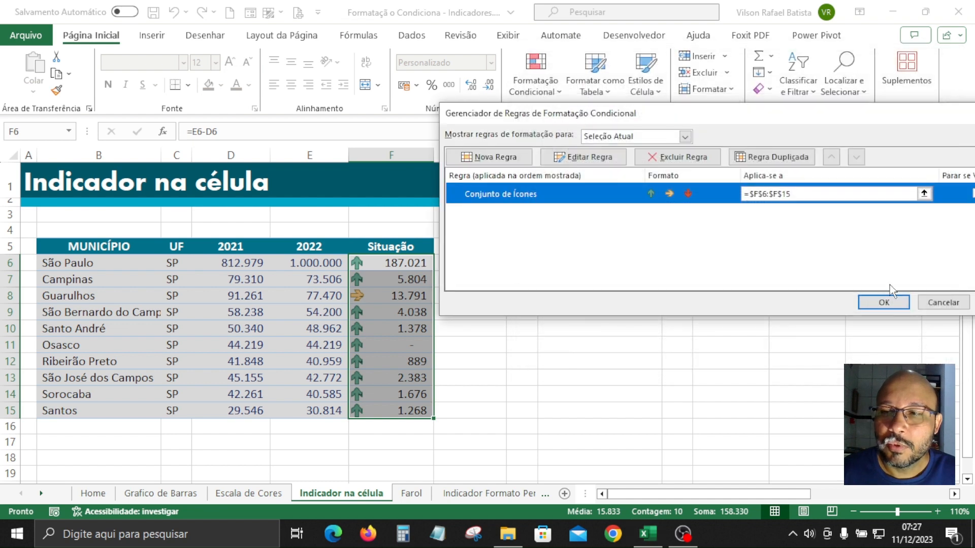
pyautogui.click(896, 250)
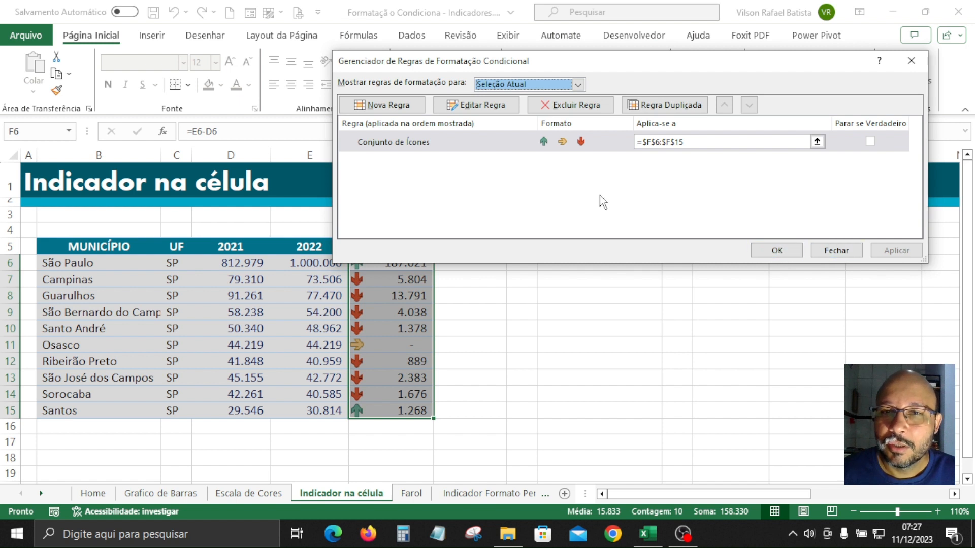
pyautogui.click(560, 147)
pyautogui.click(767, 249)
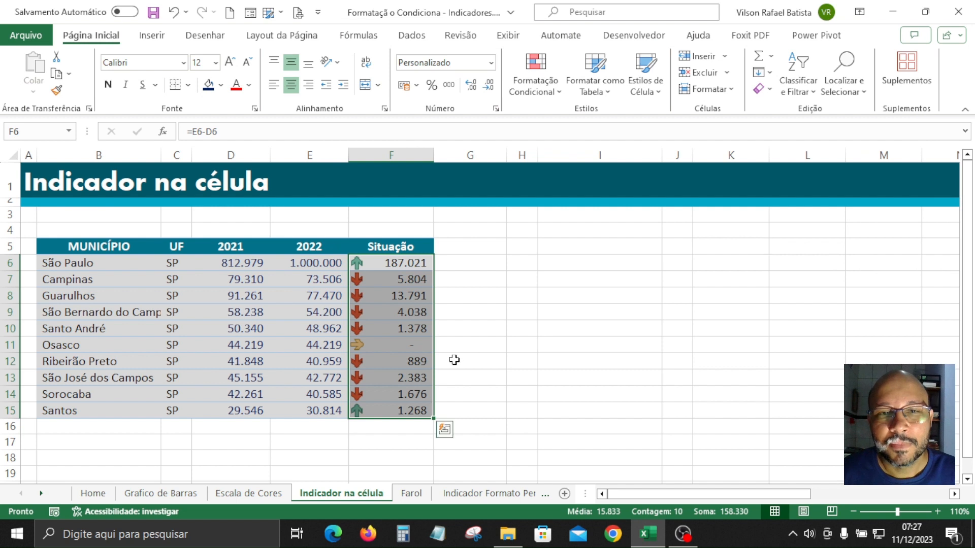
pyautogui.click(454, 360)
# Check the Situação arrows for São Paulo and Campinas against their 2021 and 2022 values
pyautogui.click(381, 265)
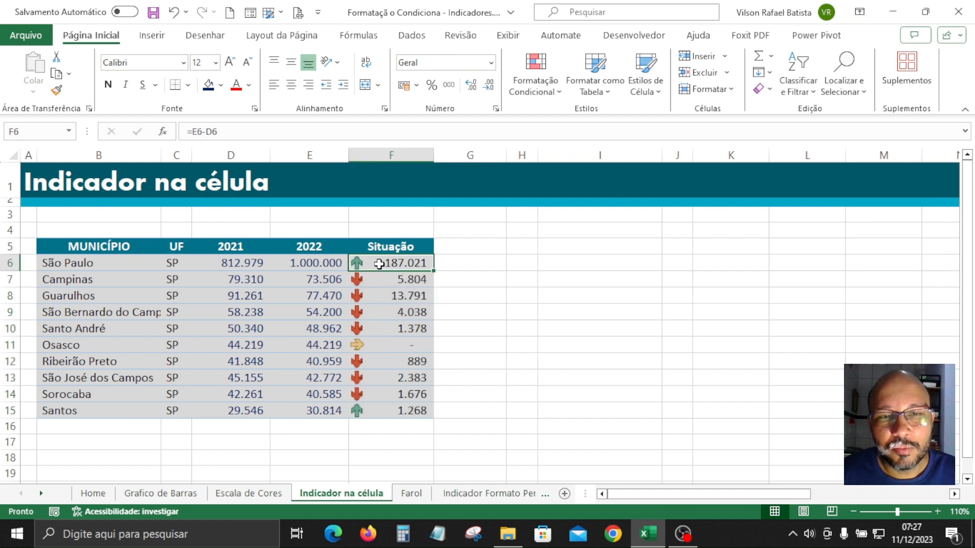
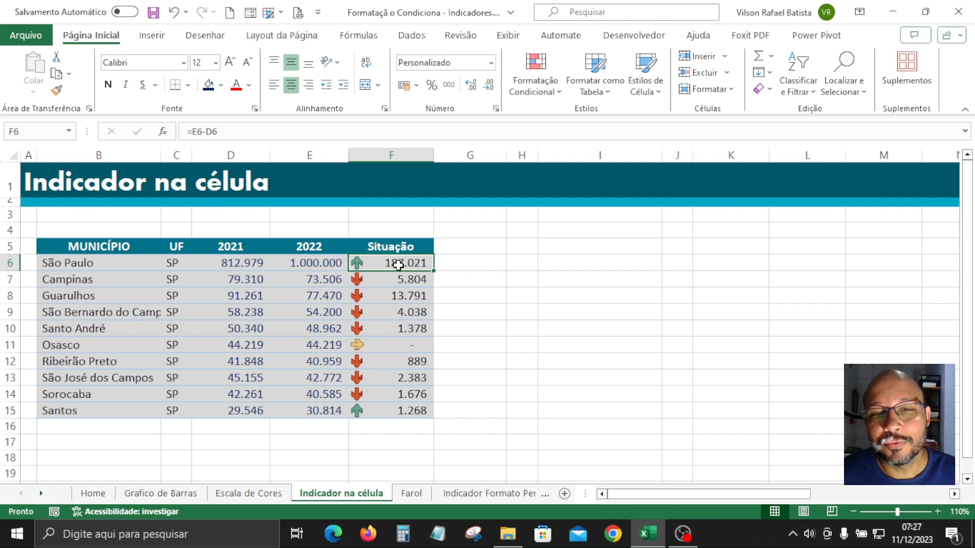
pyautogui.click(400, 281)
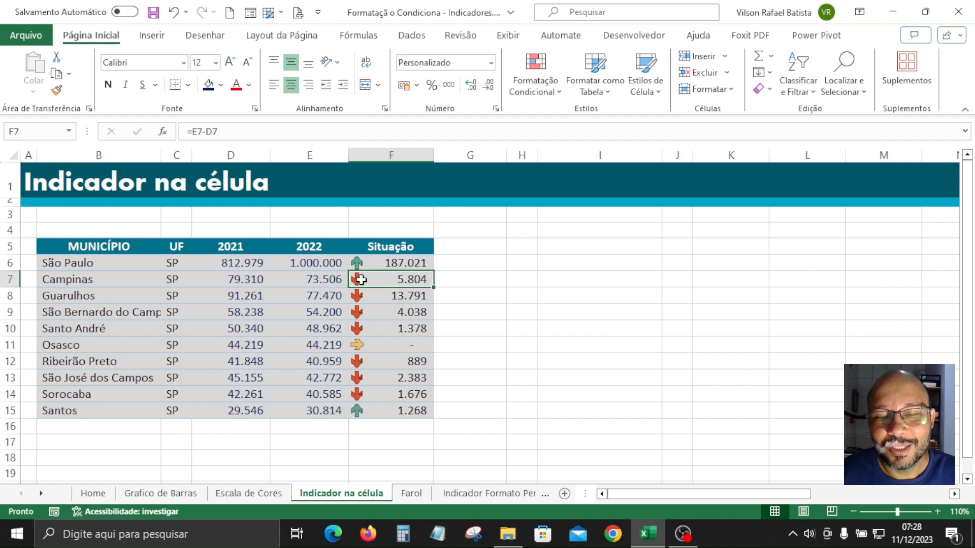
pyautogui.click(269, 284)
pyautogui.click(316, 282)
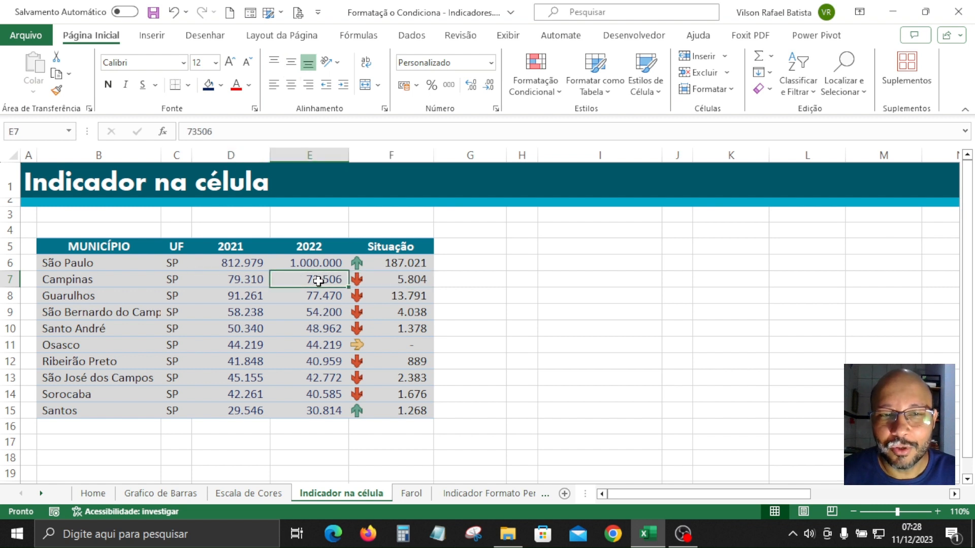
pyautogui.click(315, 248)
pyautogui.click(321, 282)
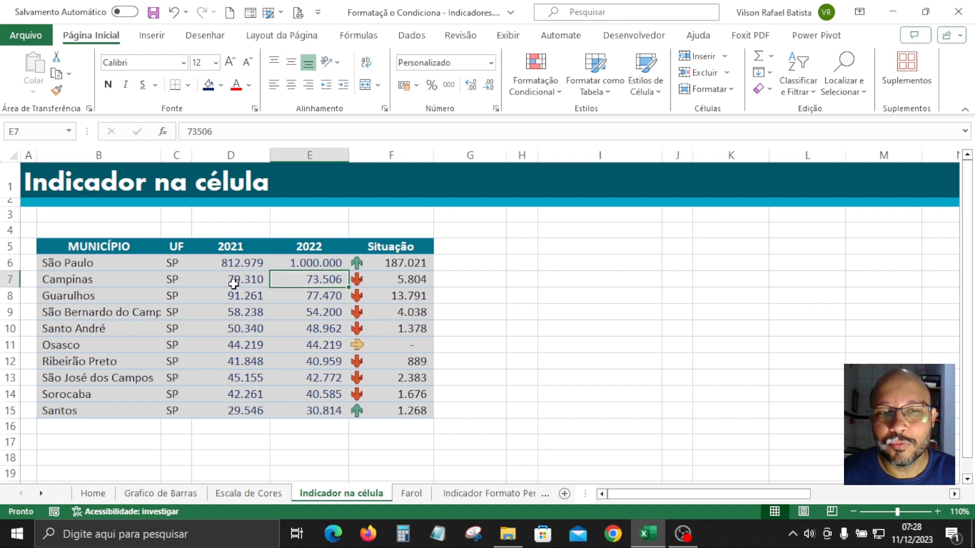
pyautogui.click(381, 285)
# Check the arrows from Guarulhos down to Osasco and compare Osasco's 2021 and 2022 values
pyautogui.click(390, 298)
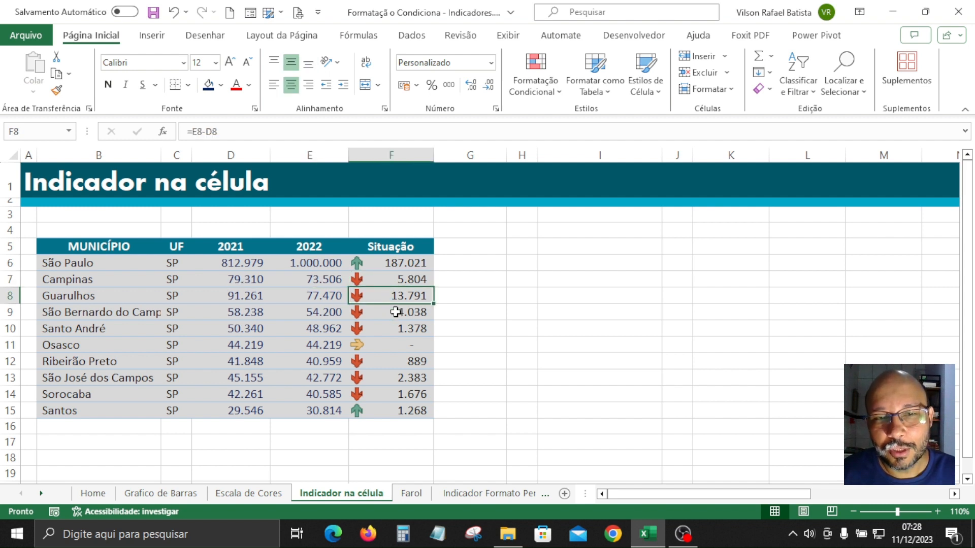
pyautogui.click(395, 312)
pyautogui.click(398, 327)
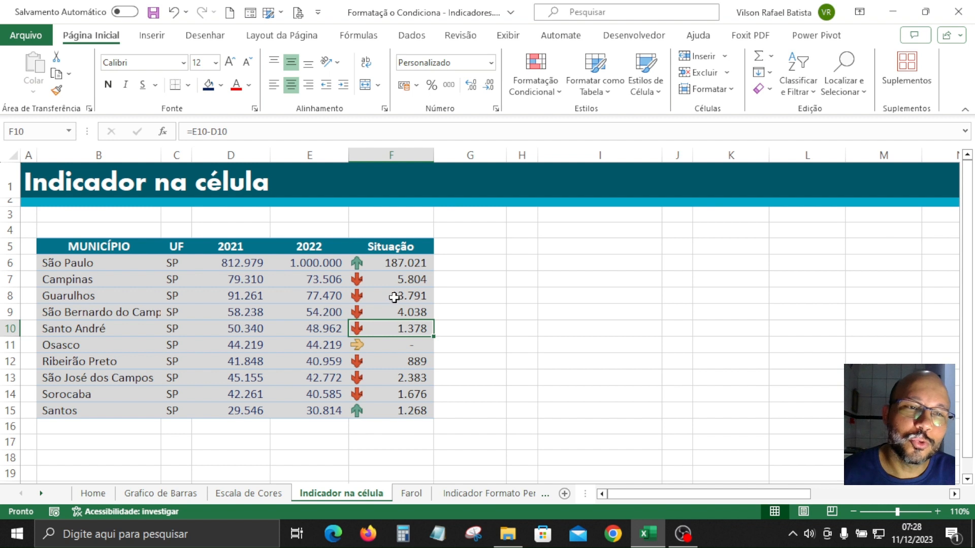
pyautogui.click(402, 280)
pyautogui.click(396, 263)
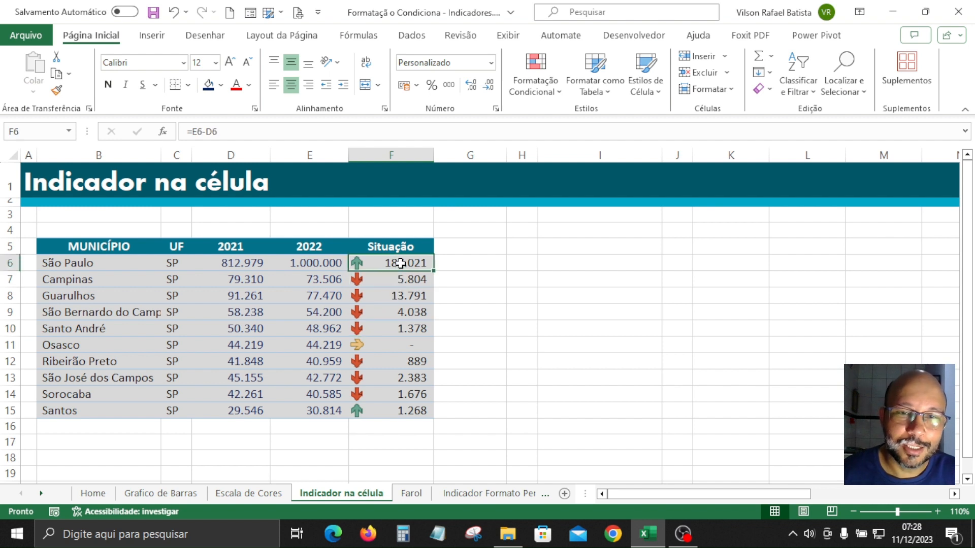
pyautogui.click(404, 310)
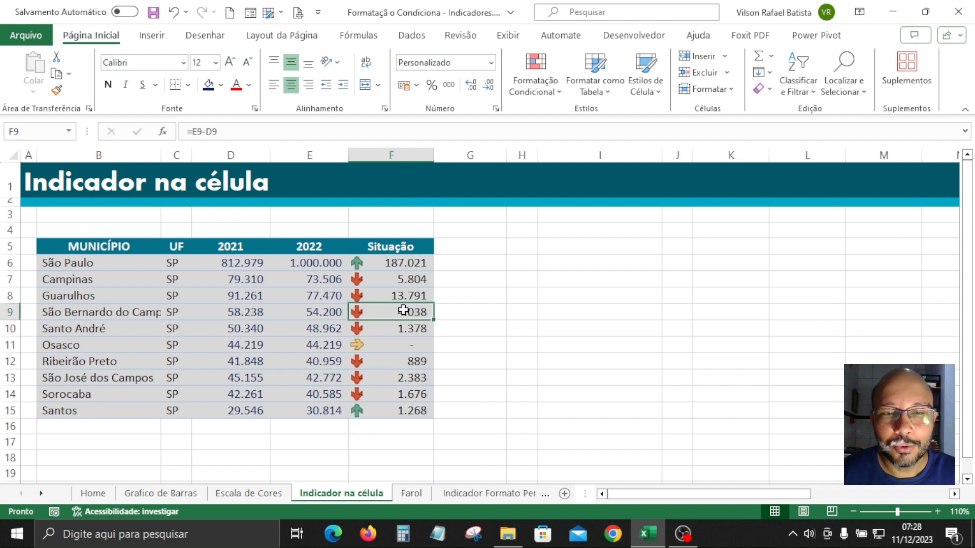
pyautogui.click(396, 347)
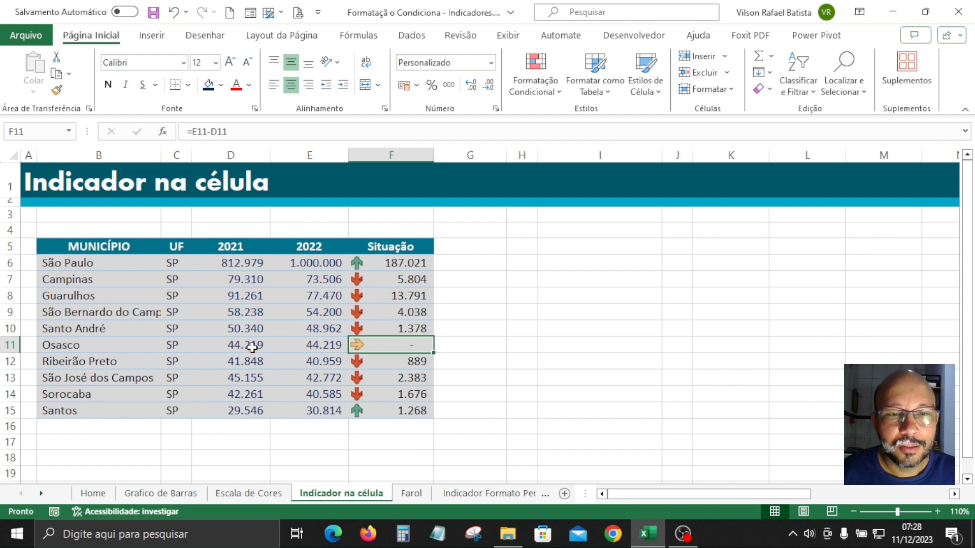
pyautogui.moveTo(255, 347); pyautogui.dragTo(227, 344)
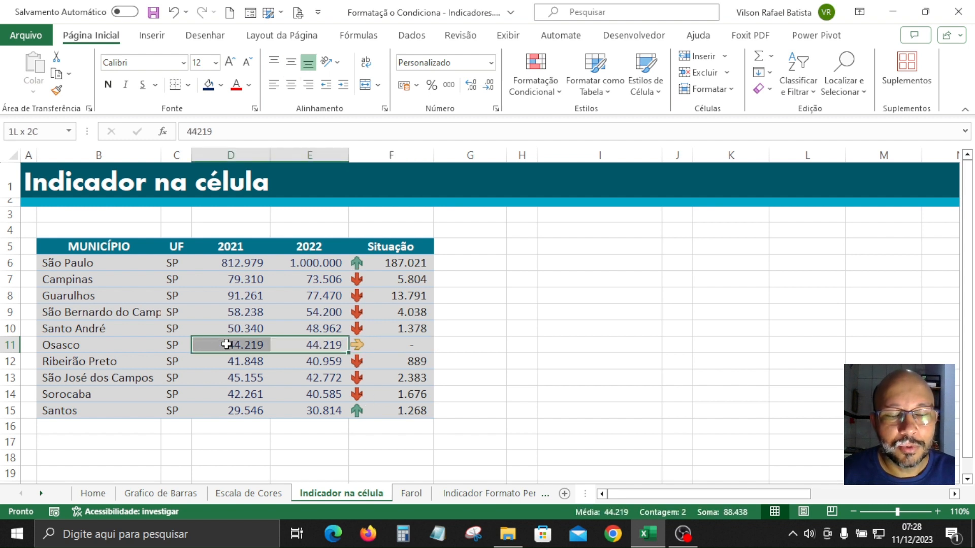
pyautogui.click(359, 344)
pyautogui.click(375, 315)
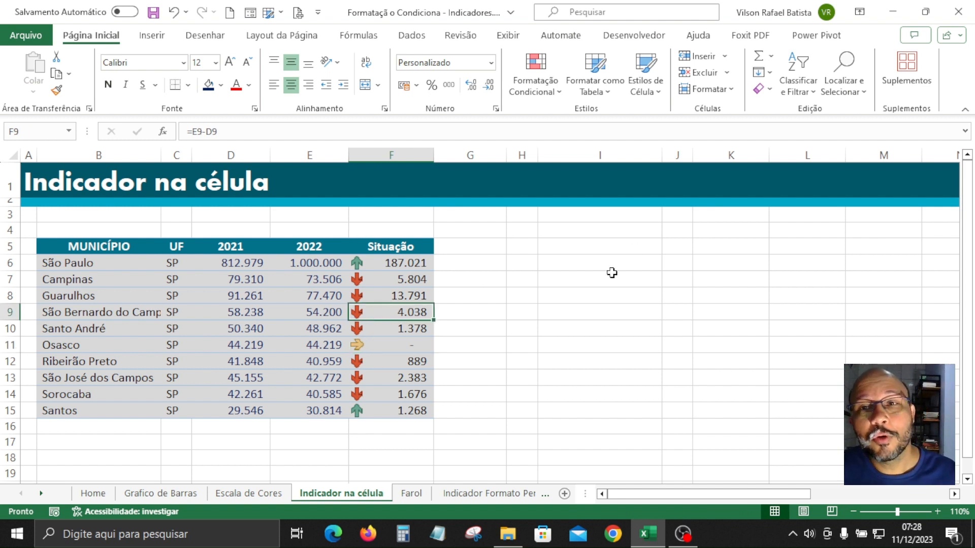
# Review the full Situação, 2022 and 2021 columns that make up the arrow indicator
pyautogui.moveTo(420, 270); pyautogui.dragTo(410, 414)
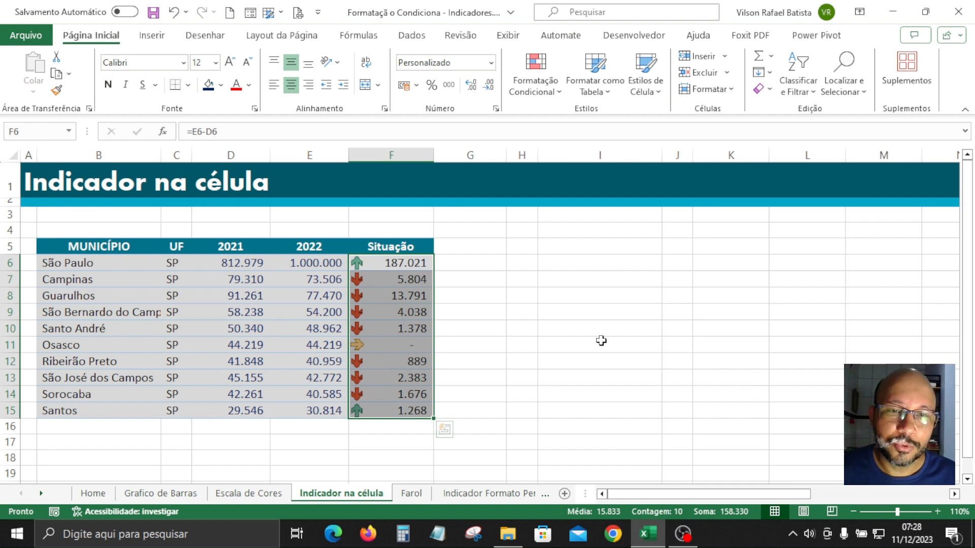
pyautogui.moveTo(322, 263); pyautogui.dragTo(314, 406)
pyautogui.moveTo(255, 261); pyautogui.dragTo(248, 407)
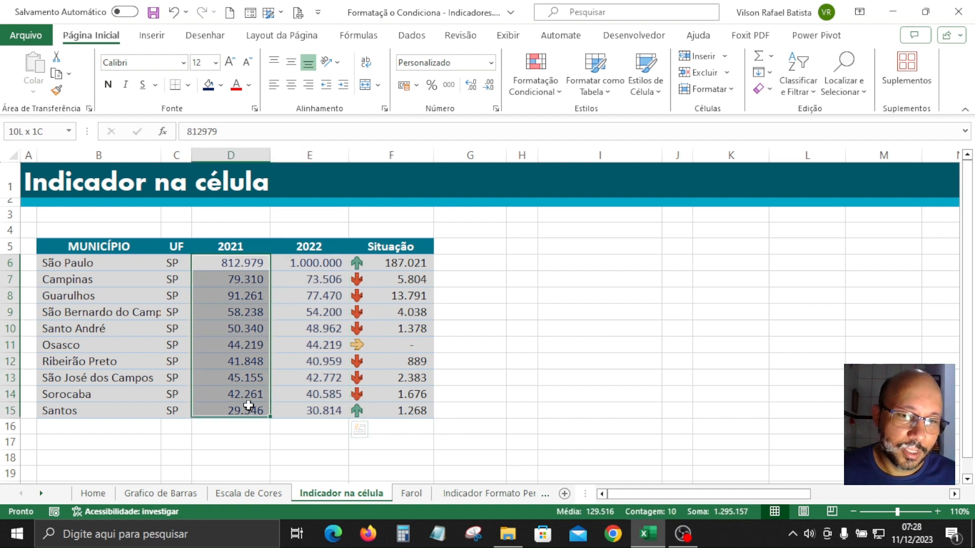
pyautogui.click(642, 309)
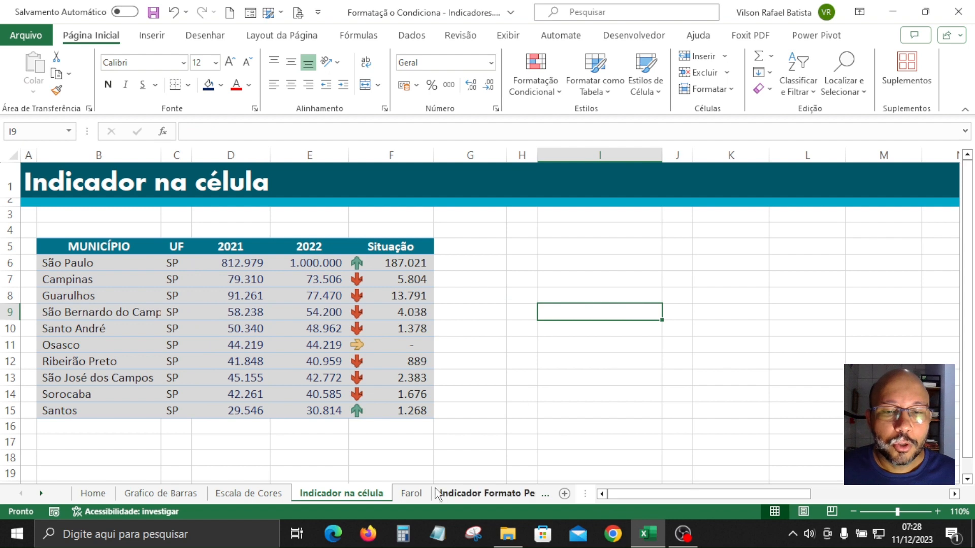
# Open the Farol sheet, look over its tables and widen column K to fit the 2022 values
pyautogui.click(412, 494)
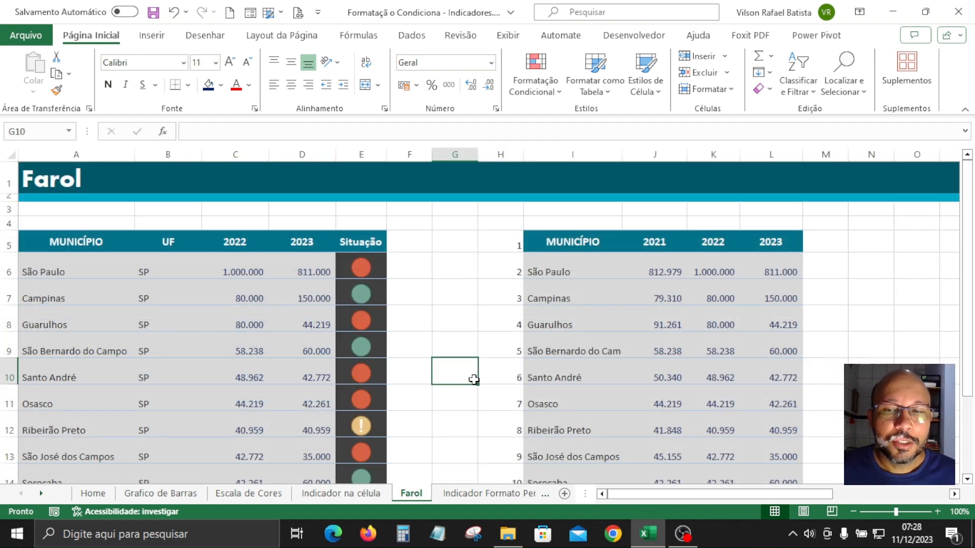
pyautogui.scroll(-2, 474, 379)
pyautogui.scroll(2, 475, 380)
pyautogui.scroll(-2, 474, 380)
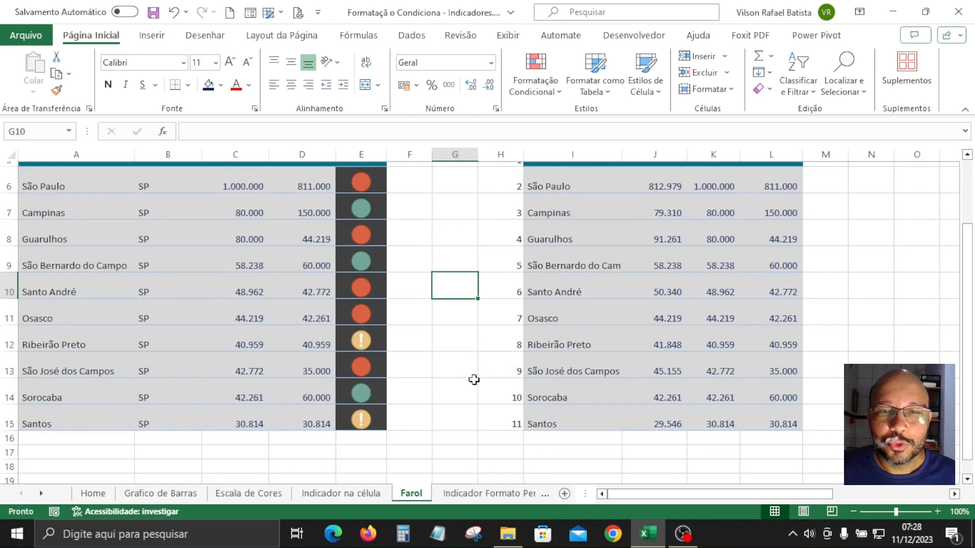
pyautogui.scroll(2, 473, 378)
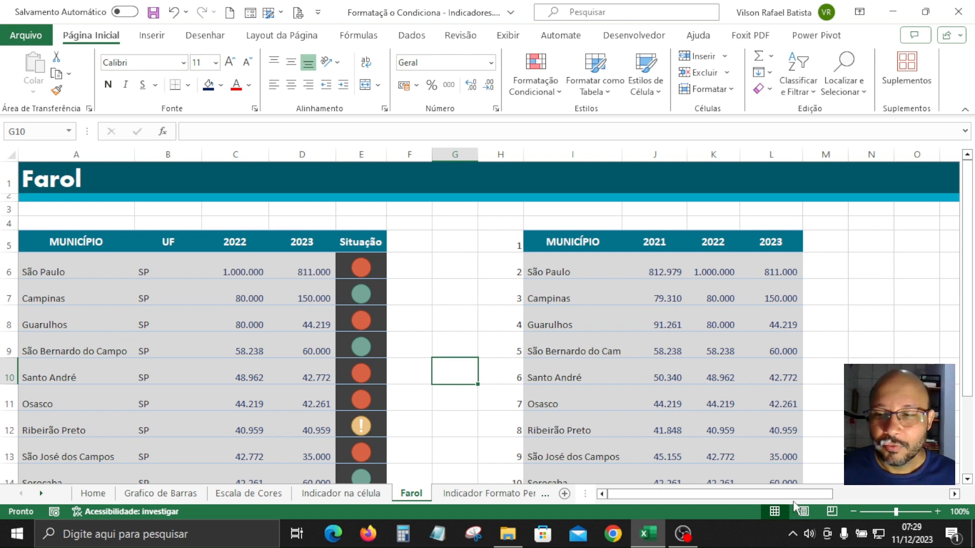
pyautogui.click(852, 513)
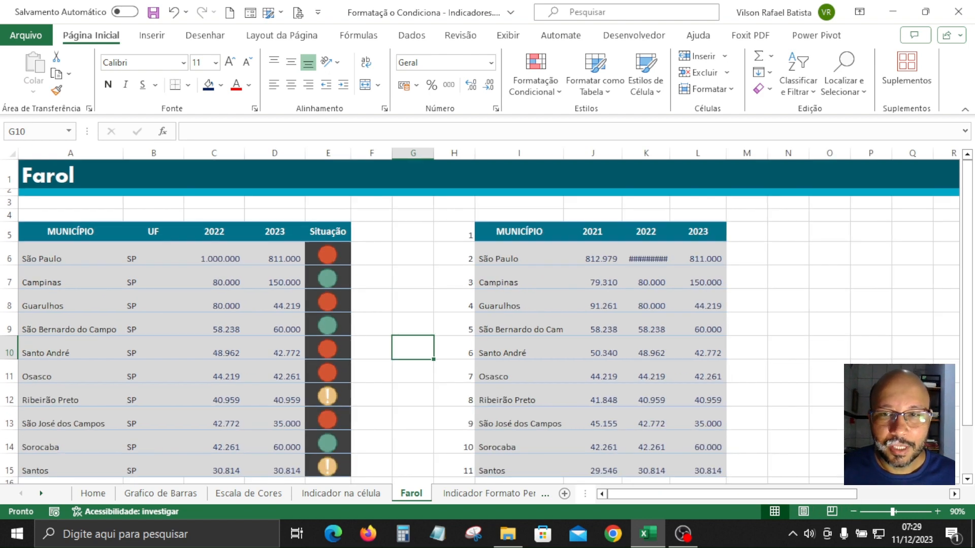
pyautogui.moveTo(670, 153); pyautogui.dragTo(684, 153)
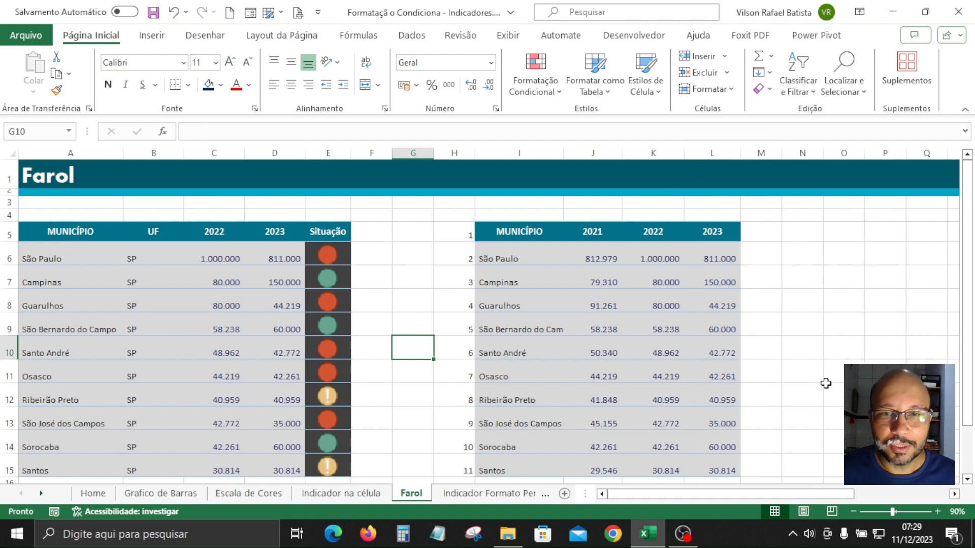
# Reduce the heights of table rows 6 to 15 and of blank rows 3 and 4
pyautogui.scroll(-1, 648, 292)
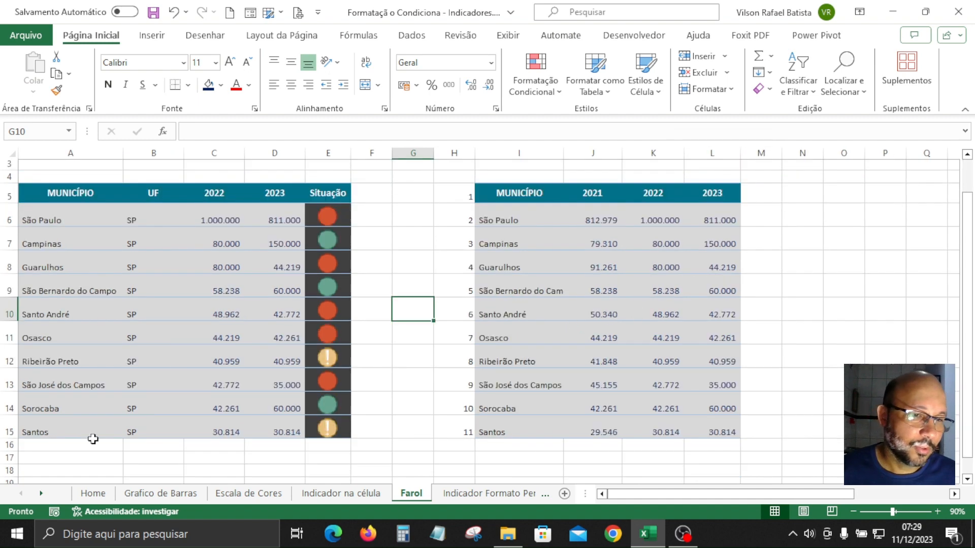
pyautogui.moveTo(10, 432); pyautogui.dragTo(6, 292)
pyautogui.moveTo(1, 202); pyautogui.dragTo(11, 220)
pyautogui.click(452, 373)
pyautogui.scroll(1, 454, 375)
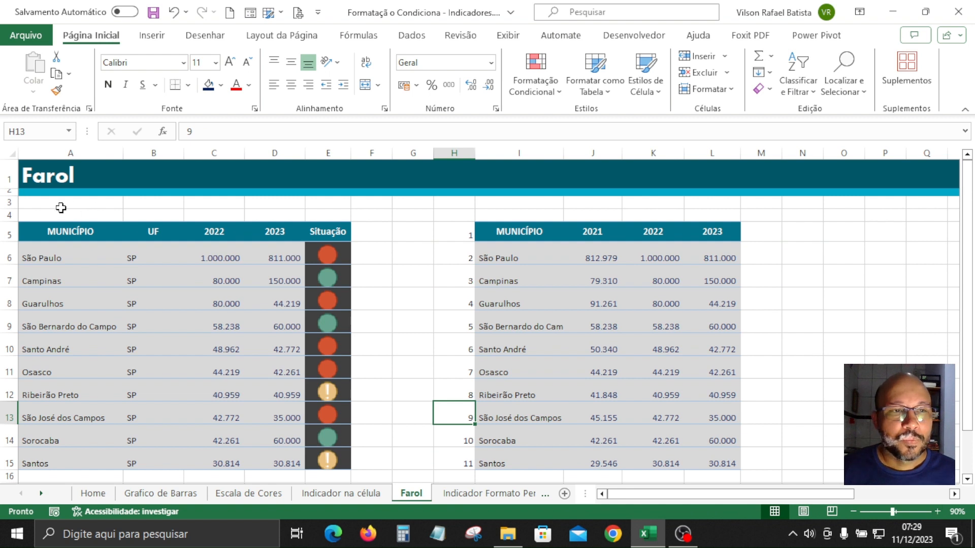
pyautogui.moveTo(5, 222); pyautogui.dragTo(6, 203)
pyautogui.click(802, 335)
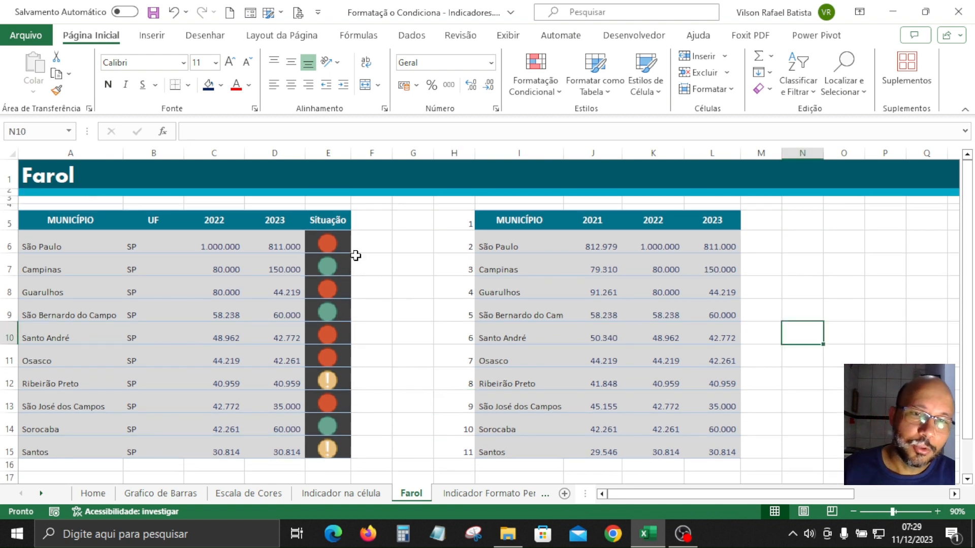
pyautogui.click(936, 512)
pyautogui.moveTo(802, 497); pyautogui.dragTo(457, 455)
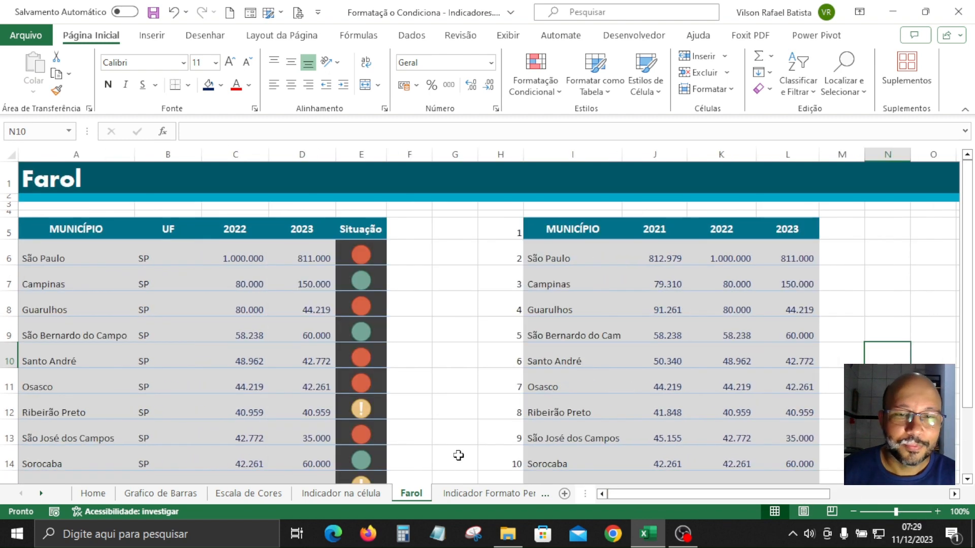
# Examine the traffic lights in E6:E15 and the 2021, 2022 and 2023 columns of the second table
pyautogui.moveTo(376, 250); pyautogui.dragTo(366, 457)
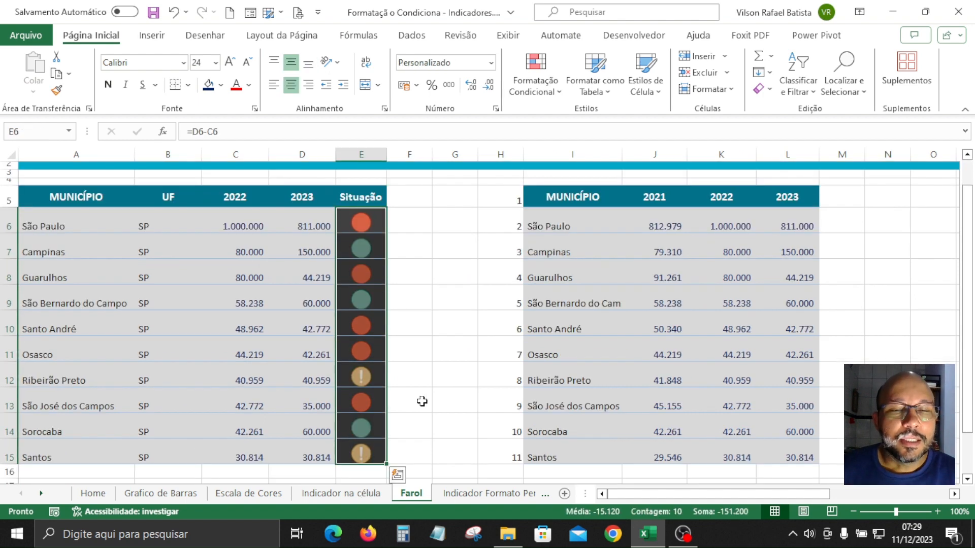
pyautogui.scroll(1, 421, 399)
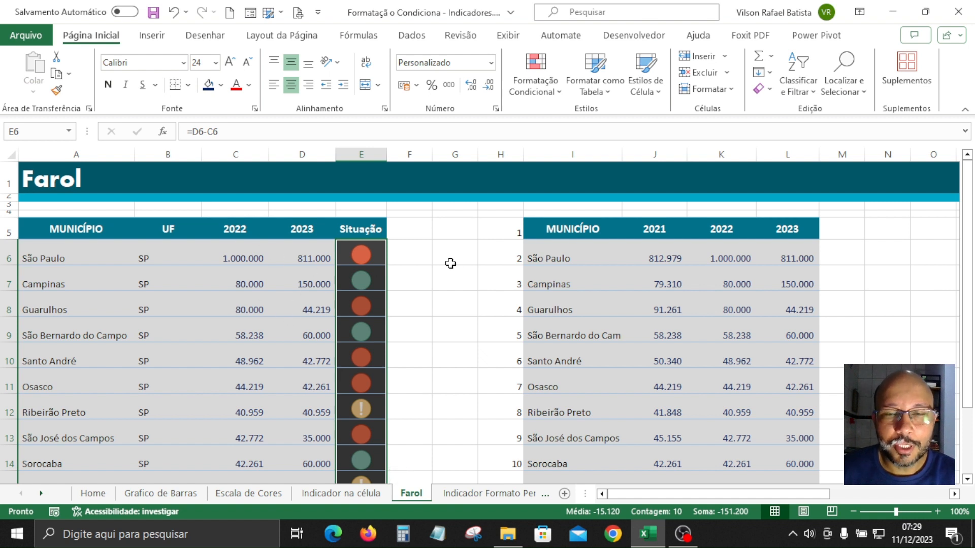
pyautogui.click(441, 333)
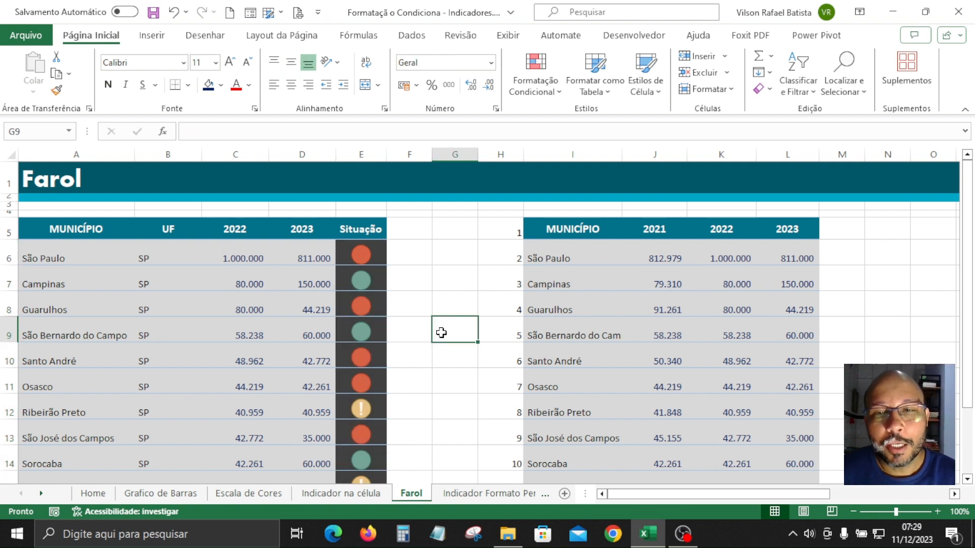
pyautogui.moveTo(665, 232); pyautogui.dragTo(801, 471)
pyautogui.click(654, 228)
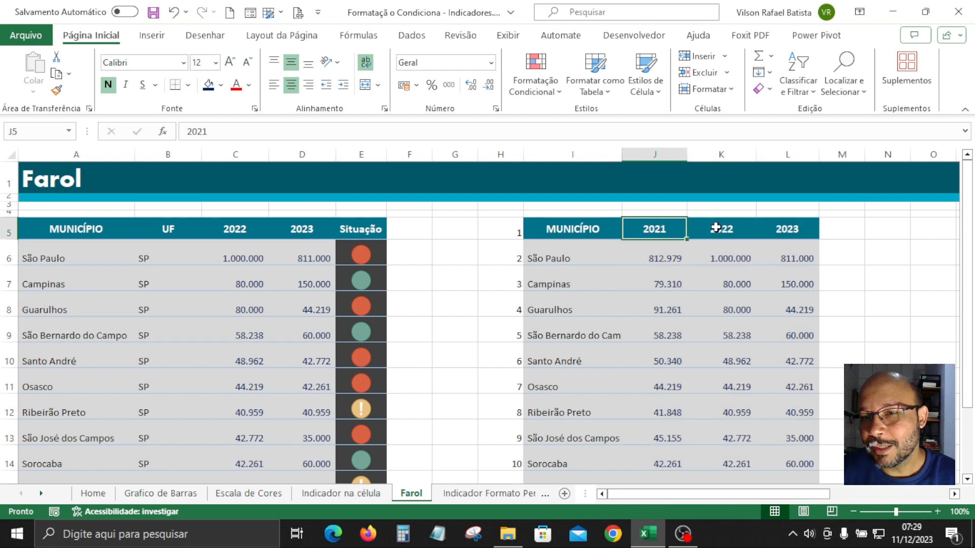
pyautogui.click(714, 228)
pyautogui.click(785, 228)
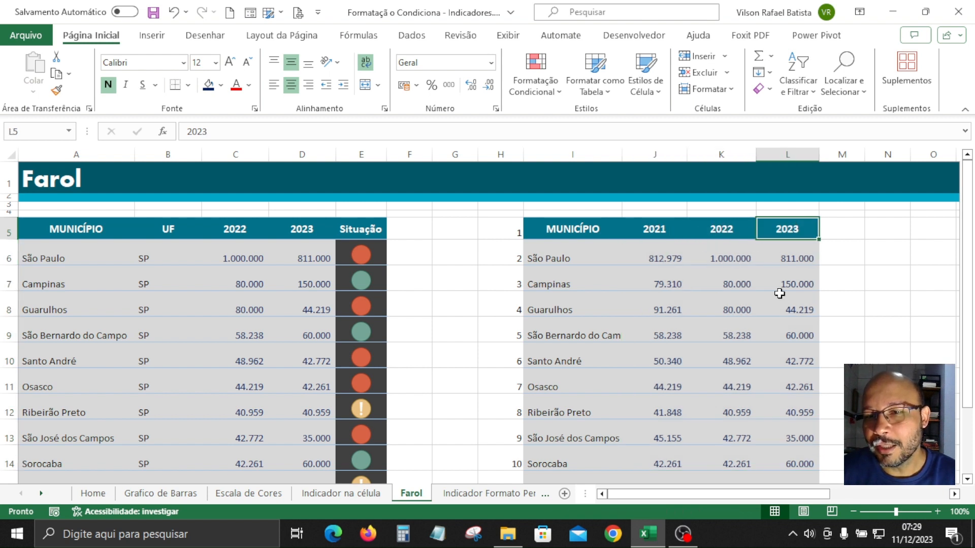
pyautogui.scroll(-1, 763, 334)
pyautogui.scroll(1, 745, 361)
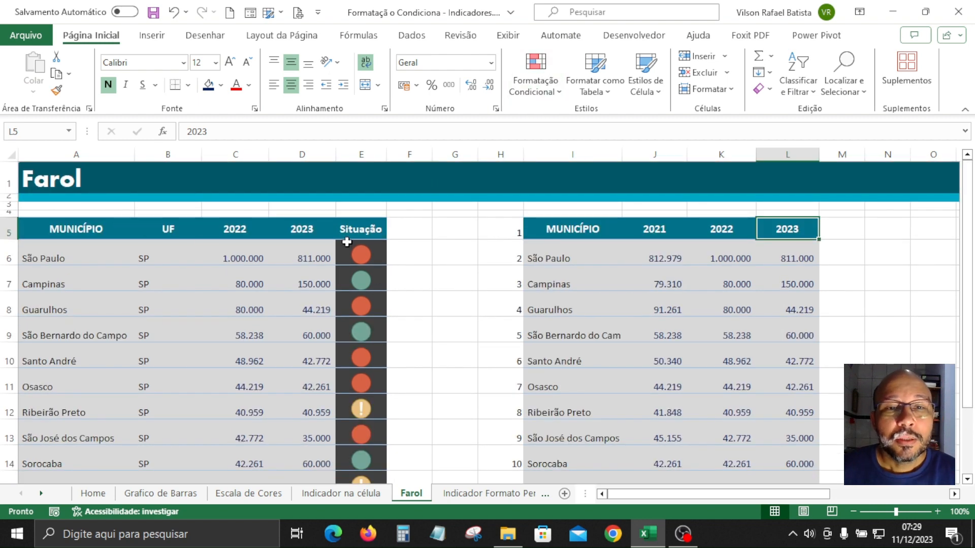
# Clear the conditional formatting rules from the Situação cells E6:E15
pyautogui.moveTo(350, 252); pyautogui.dragTo(366, 457)
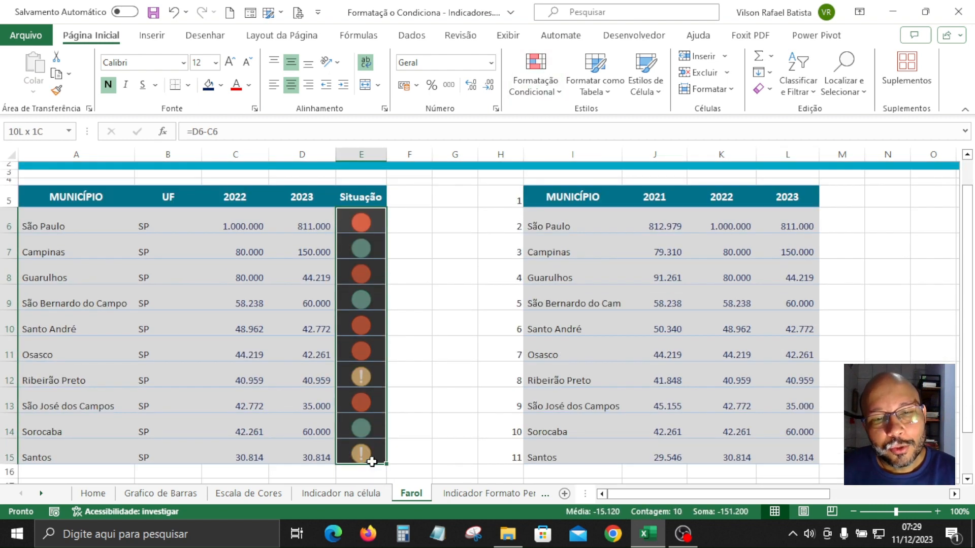
pyautogui.click(544, 93)
pyautogui.moveTo(584, 289)
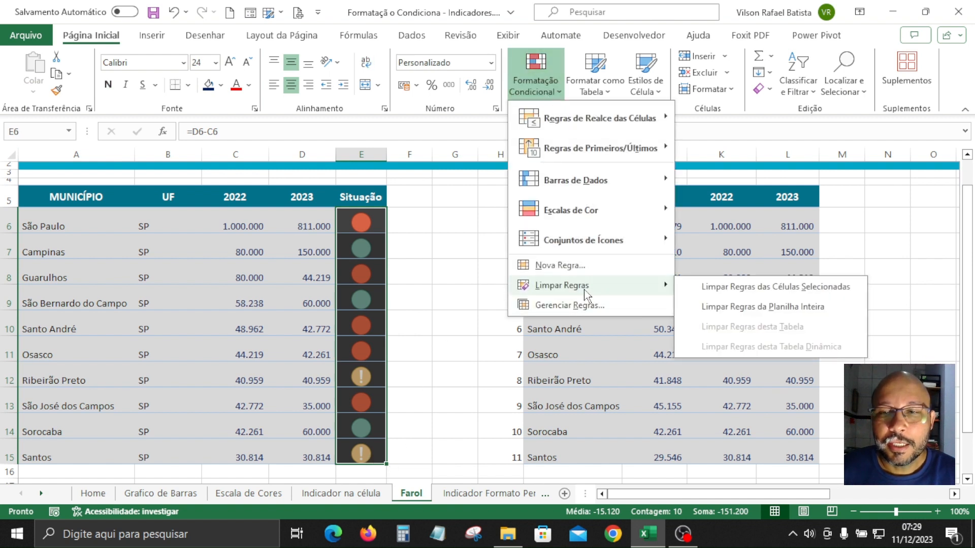
pyautogui.click(804, 286)
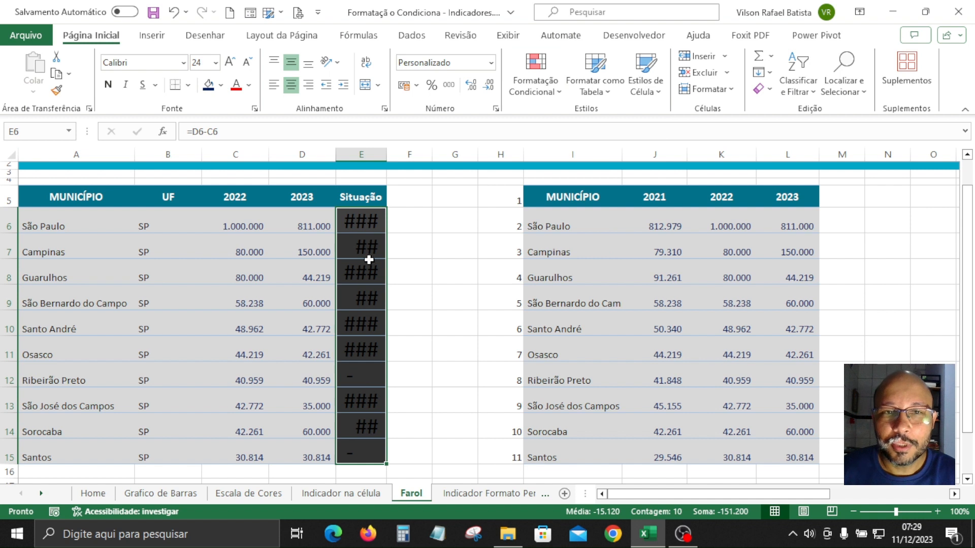
# Delete the difference formulas from the Situação cells E6:E15
pyautogui.moveTo(373, 217); pyautogui.dragTo(379, 460)
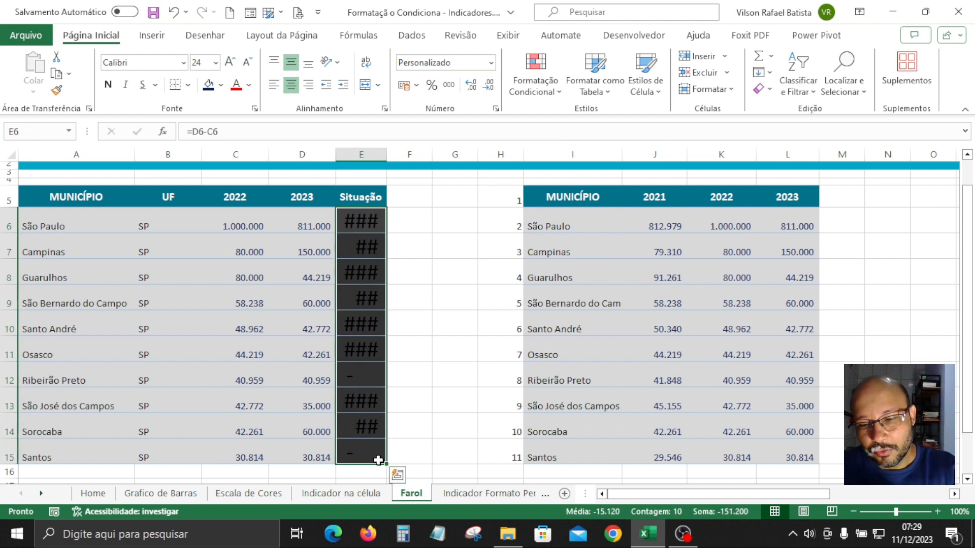
pyautogui.click(526, 365)
pyautogui.click(762, 250)
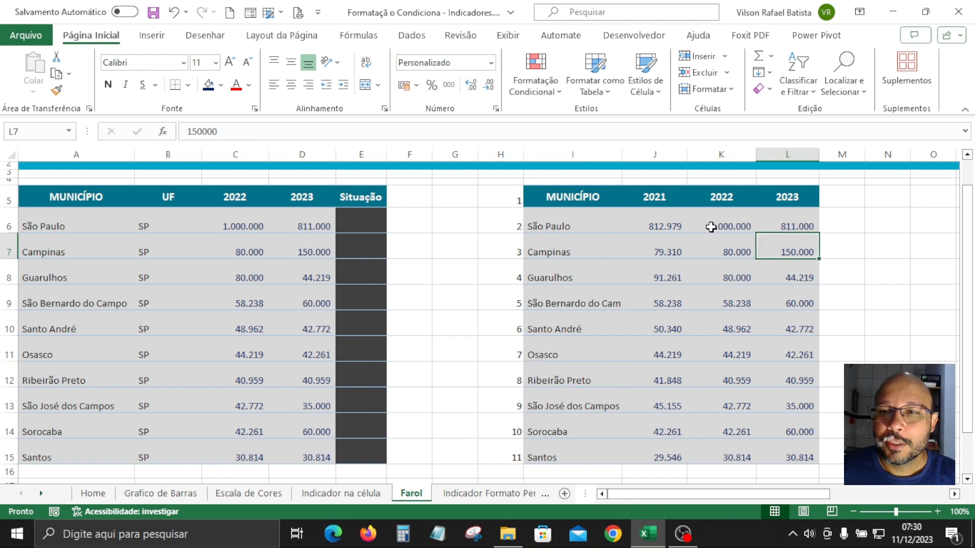
# Delete the helper numbers 1 to 11 from H5:H15 beside the second table
pyautogui.click(720, 200)
pyautogui.moveTo(506, 198); pyautogui.dragTo(496, 454)
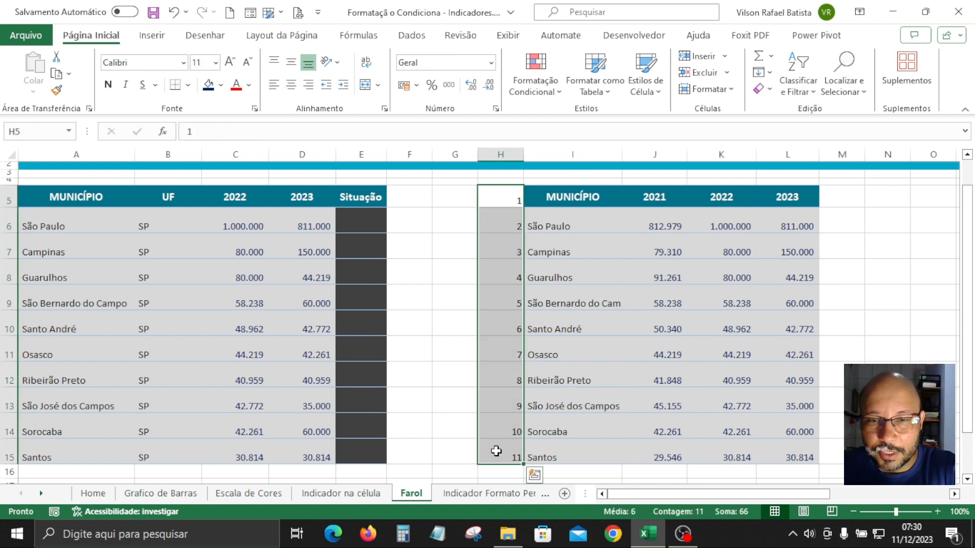
pyautogui.press('Delete')
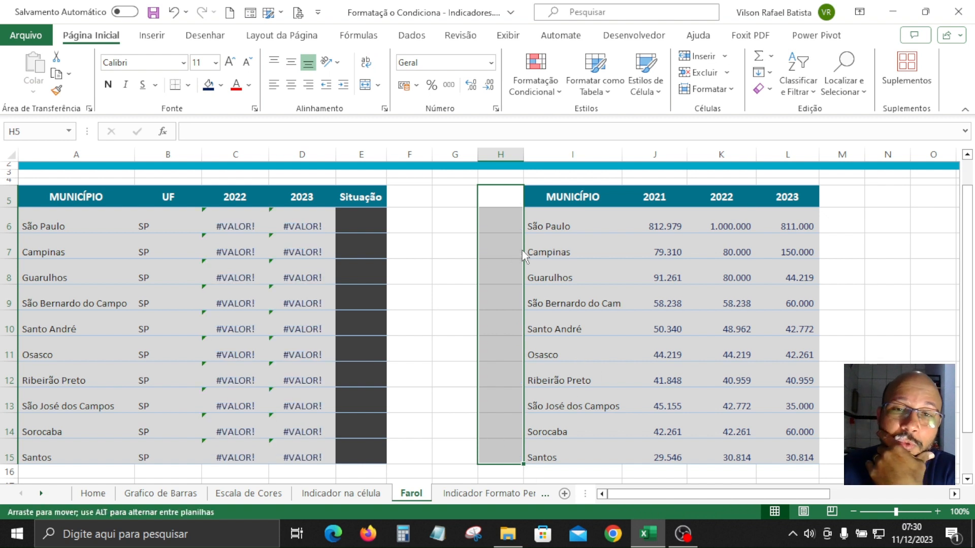
# Delete the lookup formulas in C6:D15, the two year columns of the first table
pyautogui.moveTo(233, 215); pyautogui.dragTo(300, 456)
pyautogui.press('Delete')
pyautogui.click(491, 357)
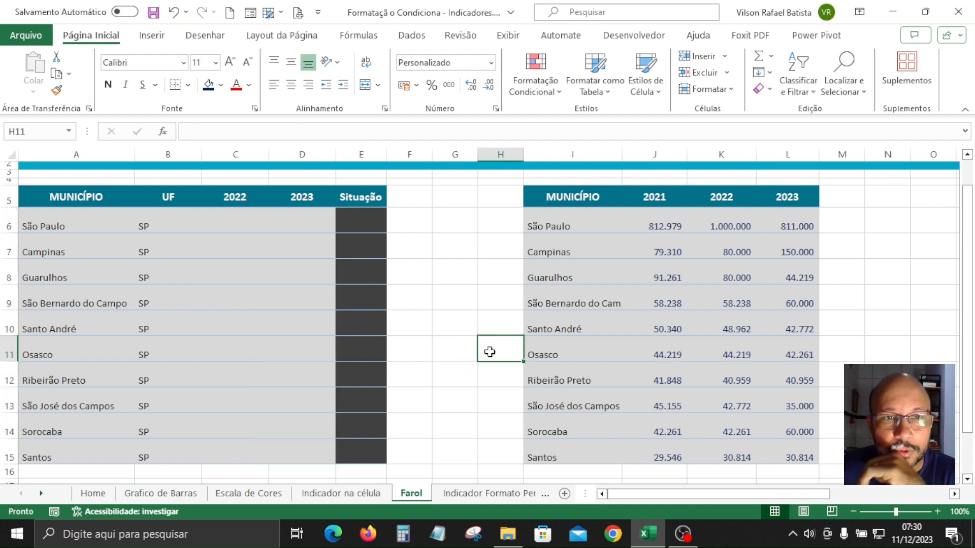
pyautogui.scroll(1, 308, 261)
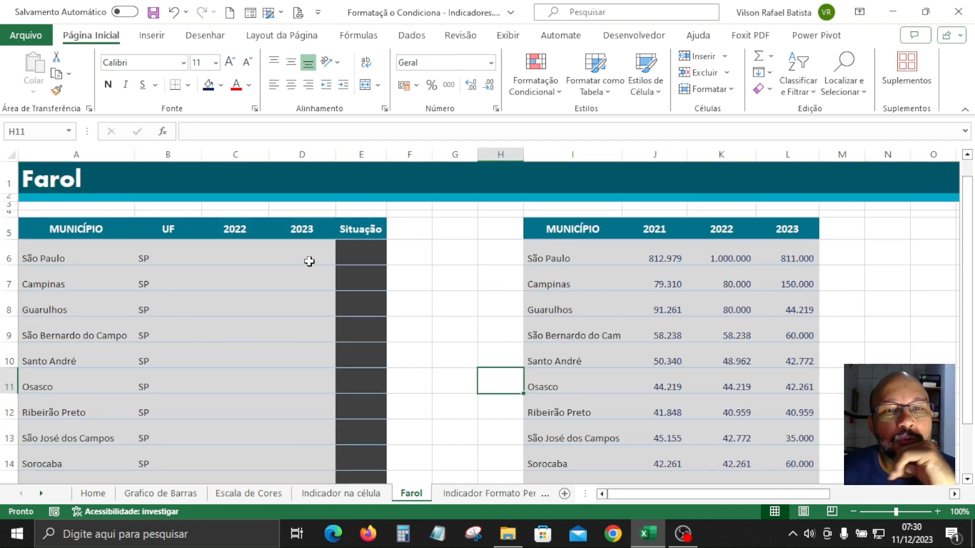
# Look over the cells C6 and D6 and the year headers J5, K5 and L5 of the second table
pyautogui.click(281, 258)
pyautogui.click(228, 255)
pyautogui.click(654, 229)
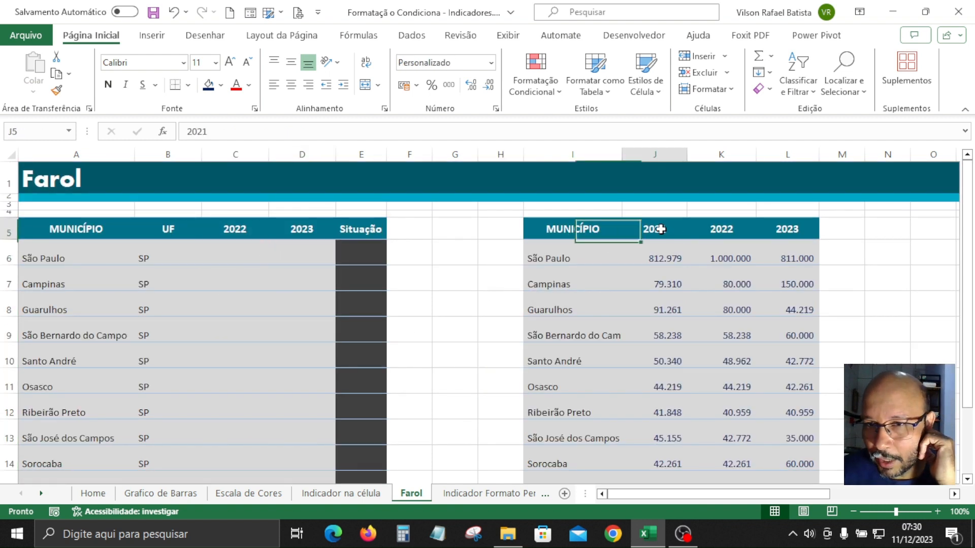
pyautogui.click(718, 231)
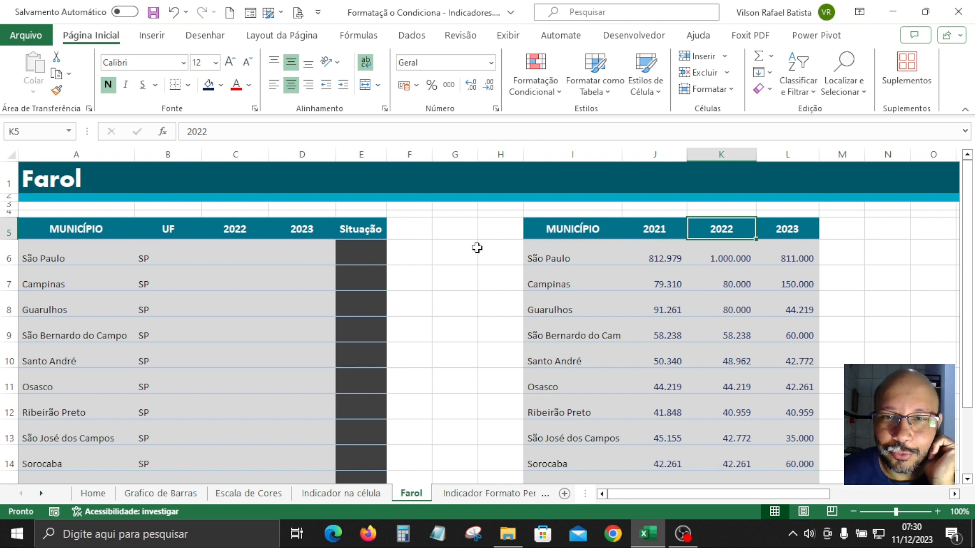
pyautogui.click(671, 234)
pyautogui.click(731, 233)
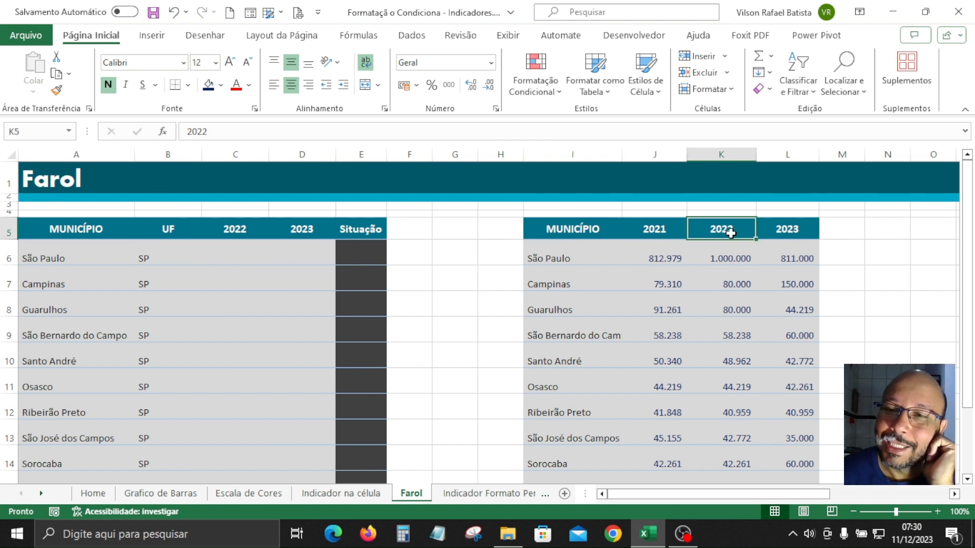
pyautogui.click(782, 232)
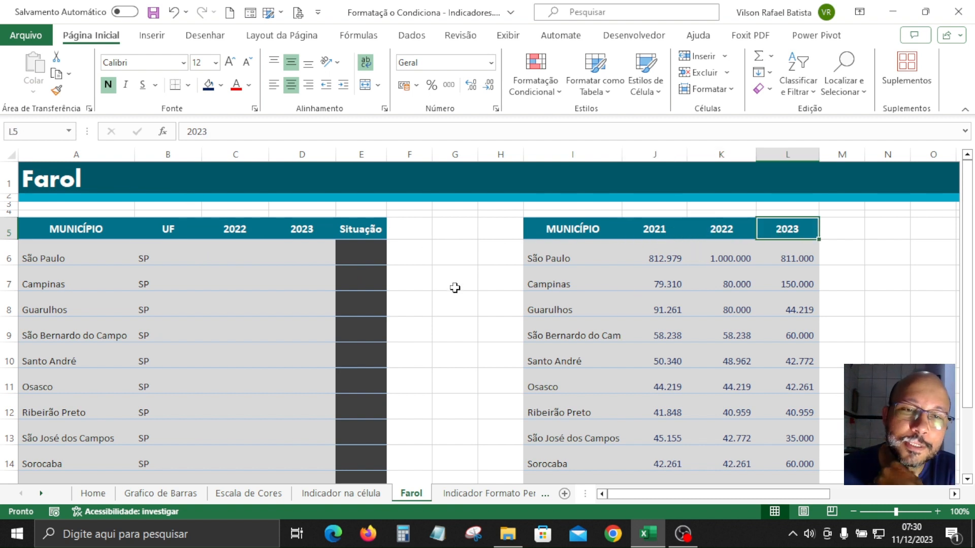
# Pick 2022 from the drop-down lists of both year headers, C5 and D5
pyautogui.click(244, 232)
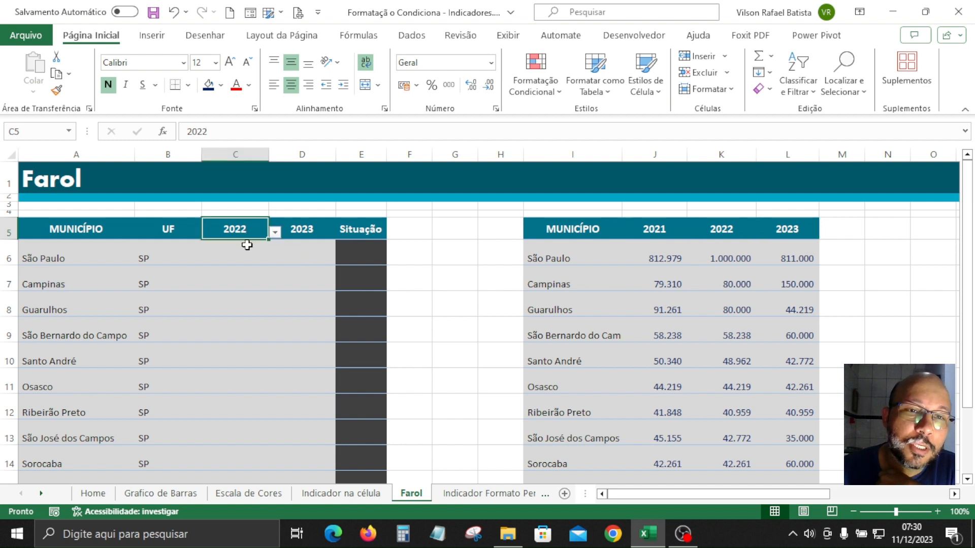
pyautogui.click(274, 232)
pyautogui.click(232, 260)
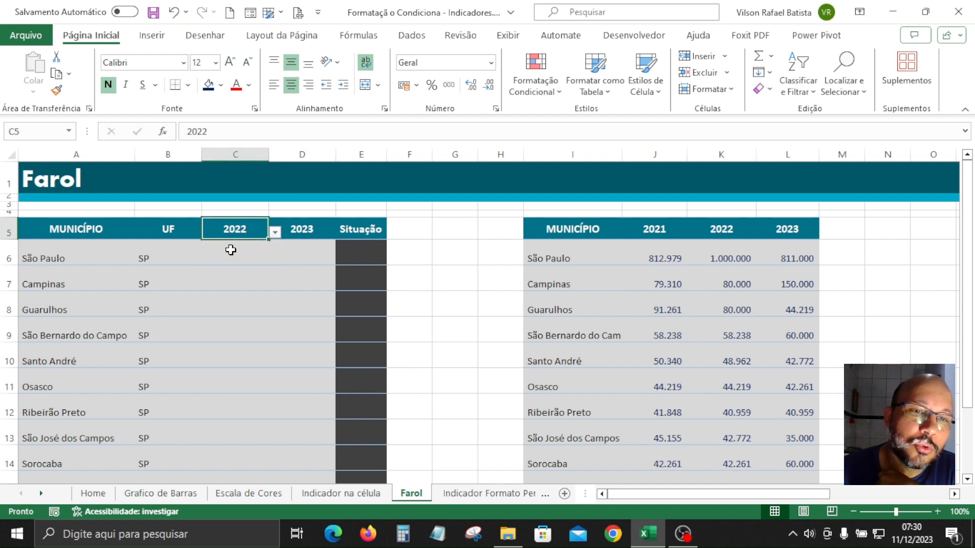
pyautogui.click(300, 229)
pyautogui.click(342, 233)
pyautogui.click(300, 258)
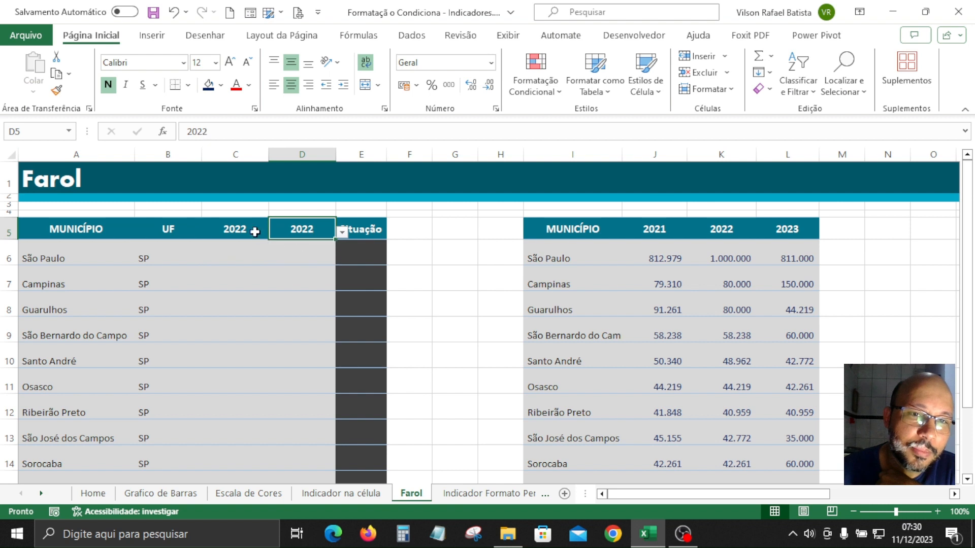
# Remove the list data validation from the year headers C5:D5
pyautogui.moveTo(255, 232); pyautogui.dragTo(285, 229)
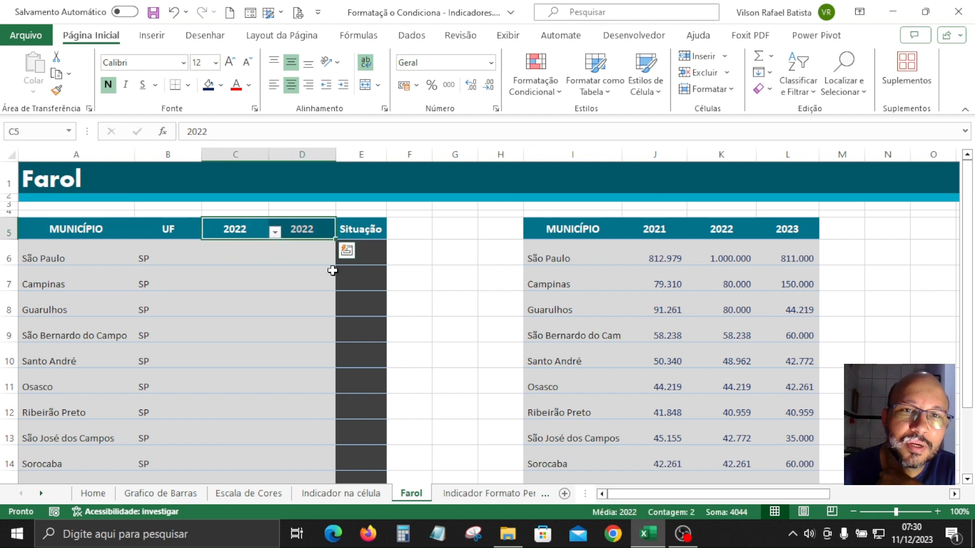
pyautogui.click(412, 34)
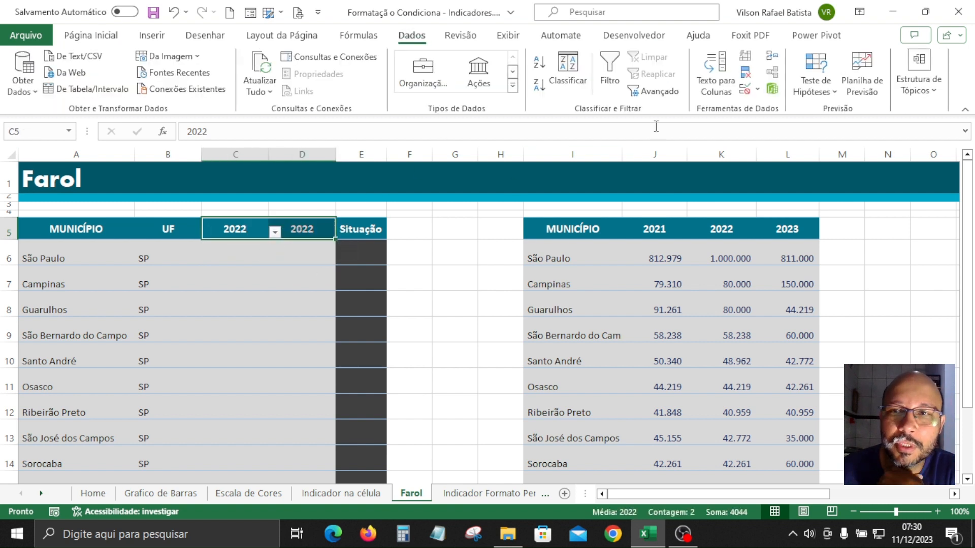
pyautogui.click(758, 90)
pyautogui.click(760, 105)
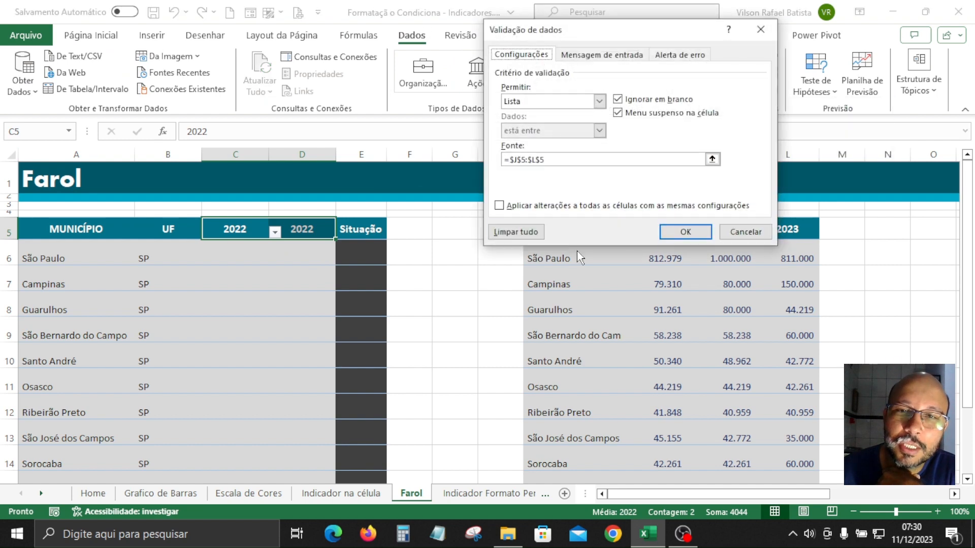
pyautogui.click(498, 232)
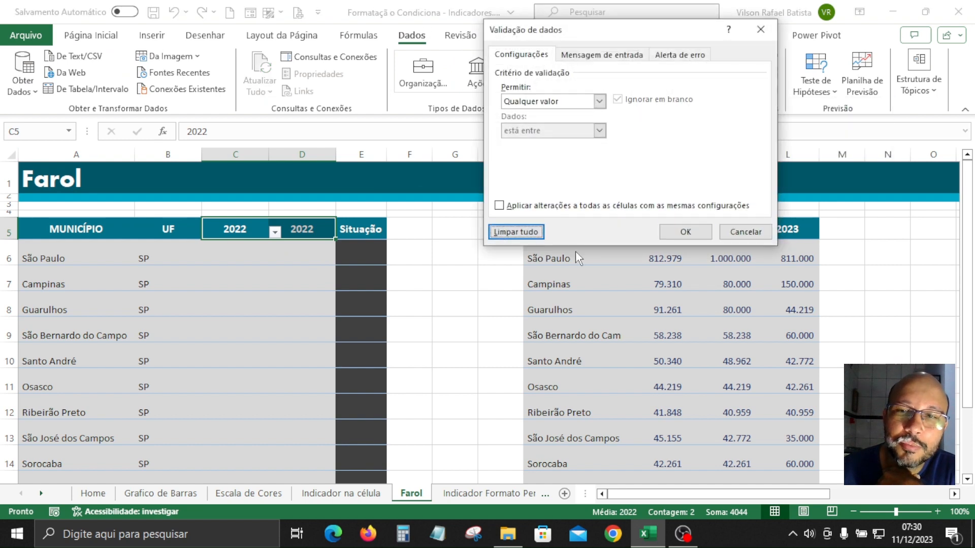
pyautogui.click(666, 232)
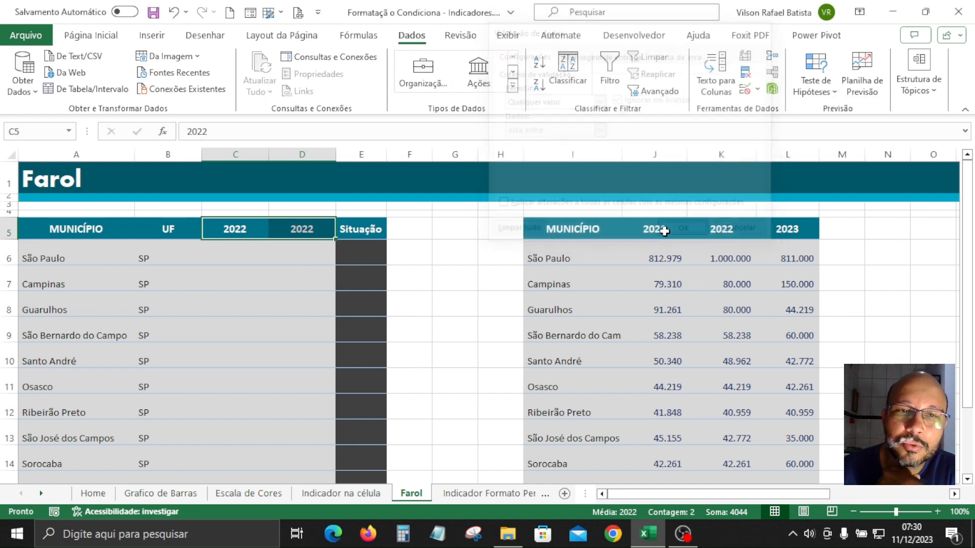
pyautogui.click(463, 260)
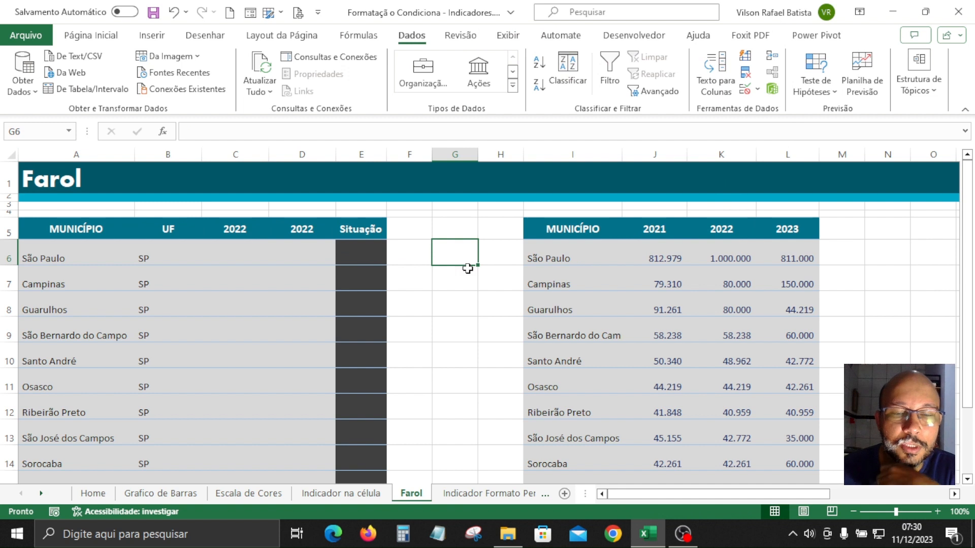
# Compare the source values in J6:L15 with the year columns C6:D15 of the first table
pyautogui.click(410, 329)
pyautogui.moveTo(655, 260); pyautogui.dragTo(782, 463)
pyautogui.moveTo(214, 259); pyautogui.dragTo(312, 441)
pyautogui.scroll(1, 408, 283)
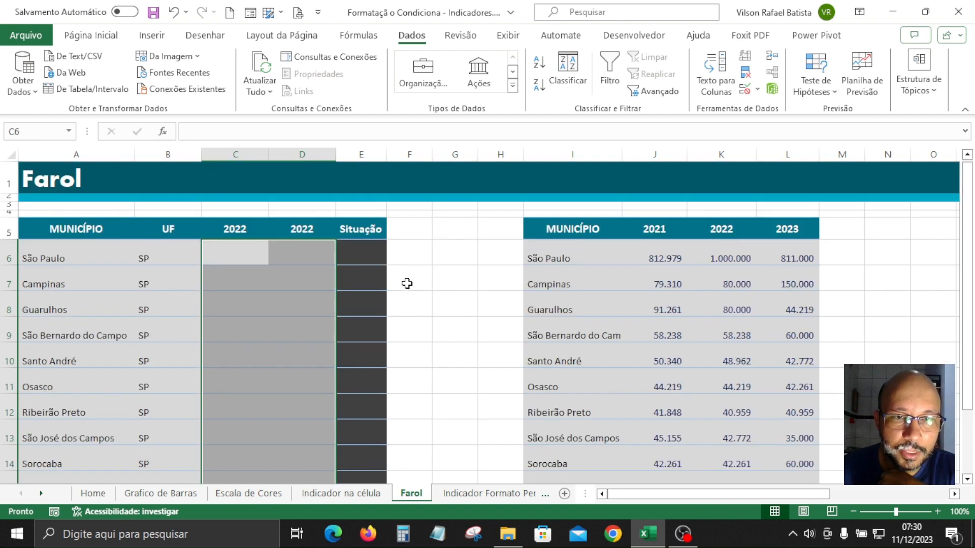
pyautogui.click(439, 264)
pyautogui.click(277, 258)
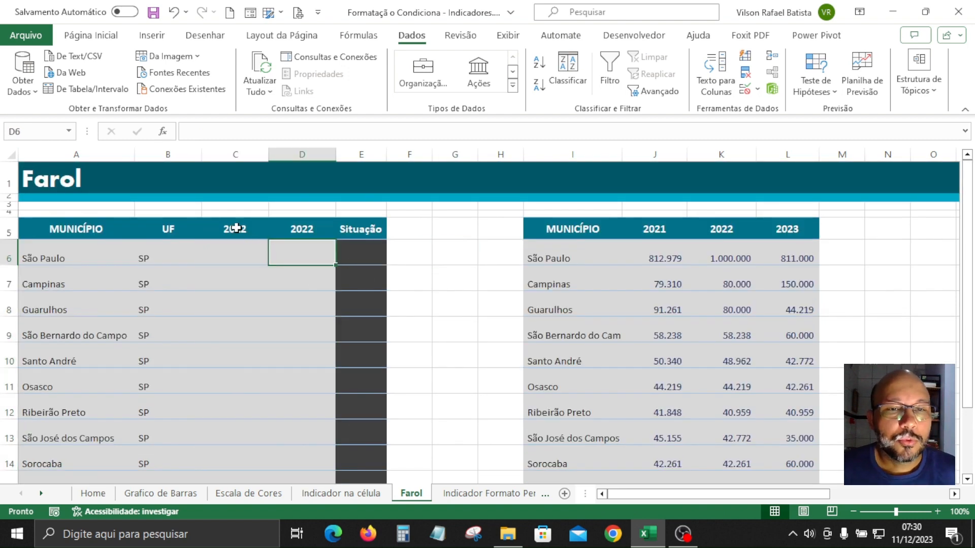
# Retype the year 2022 by hand in header cell C5
pyautogui.moveTo(236, 228); pyautogui.dragTo(312, 231)
pyautogui.click(250, 226)
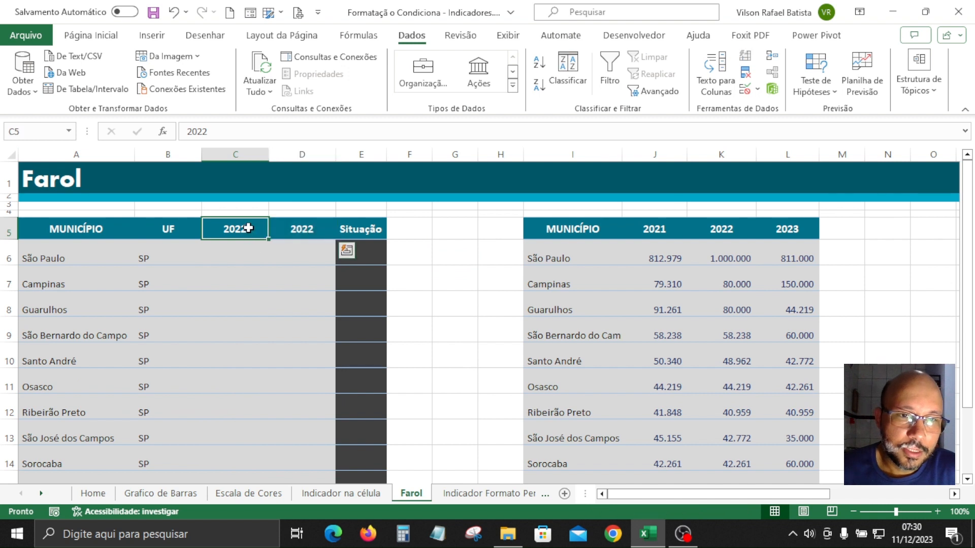
pyautogui.press('F2')
pyautogui.press('BackSpace')
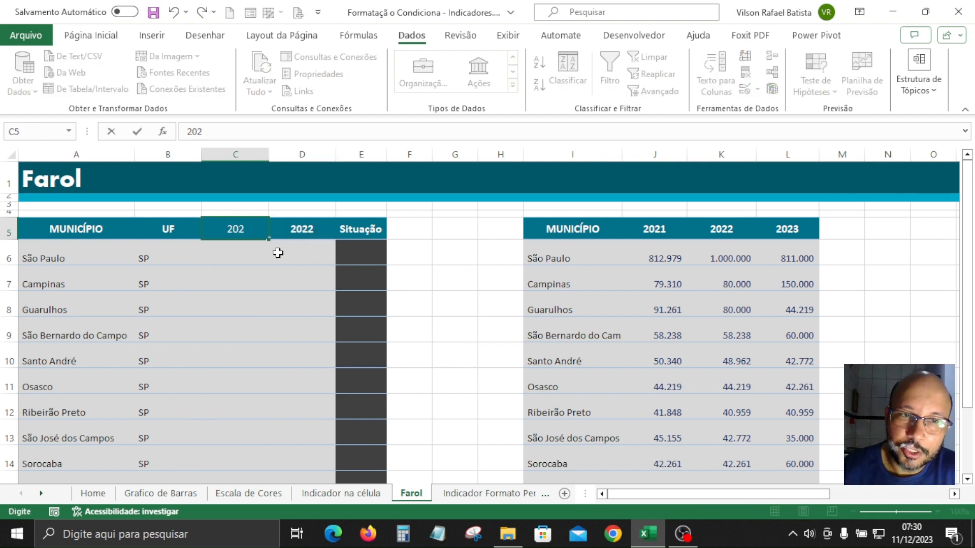
pyautogui.click(319, 294)
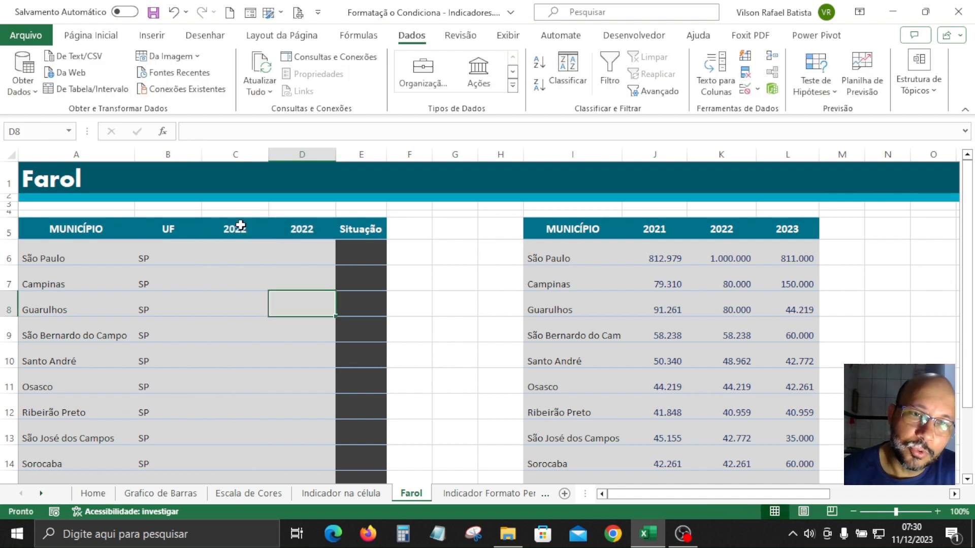
# Apply Lista data validation to the year headers C5:D5, using the headers J5:L5 as the source
pyautogui.click(241, 226)
pyautogui.click(304, 232)
pyautogui.moveTo(254, 232); pyautogui.dragTo(311, 227)
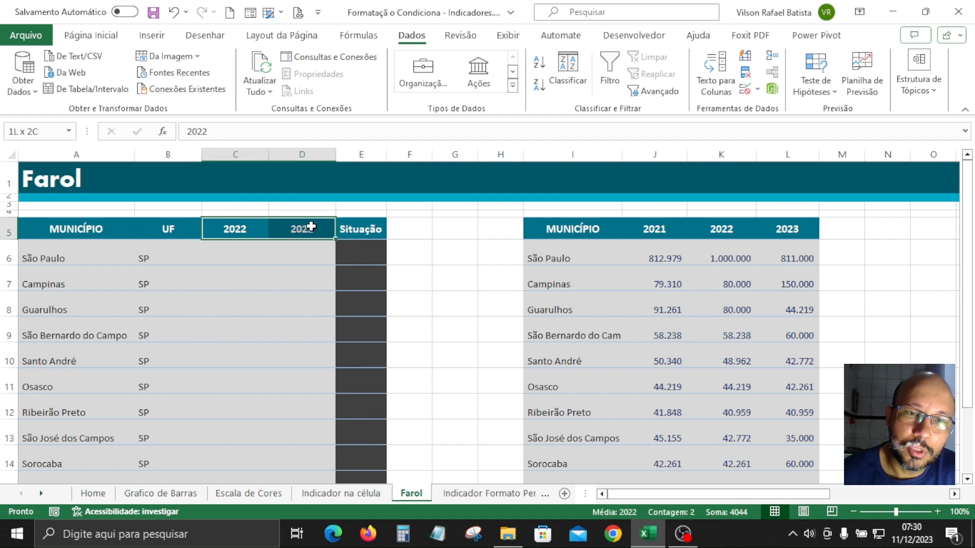
pyautogui.click(248, 226)
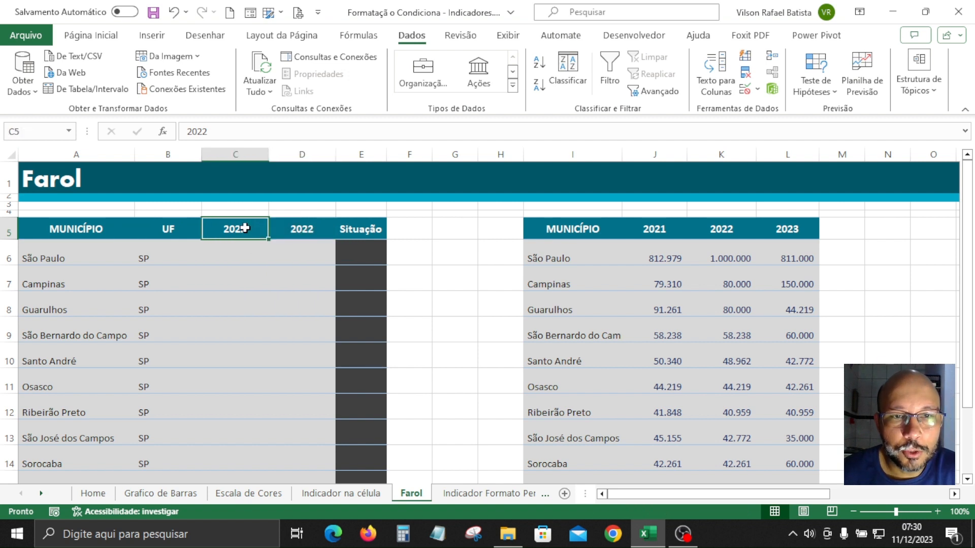
pyautogui.moveTo(246, 228); pyautogui.dragTo(282, 226)
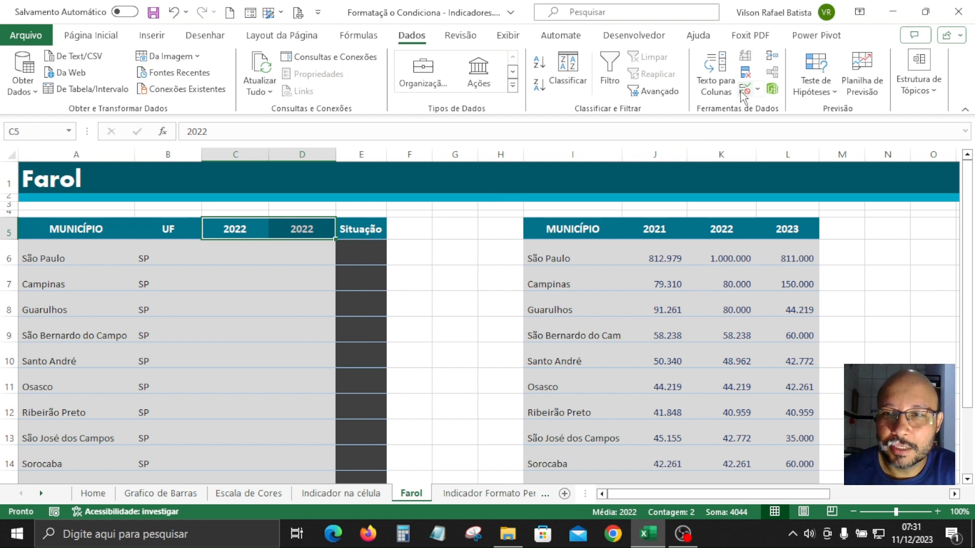
pyautogui.click(743, 92)
pyautogui.click(598, 103)
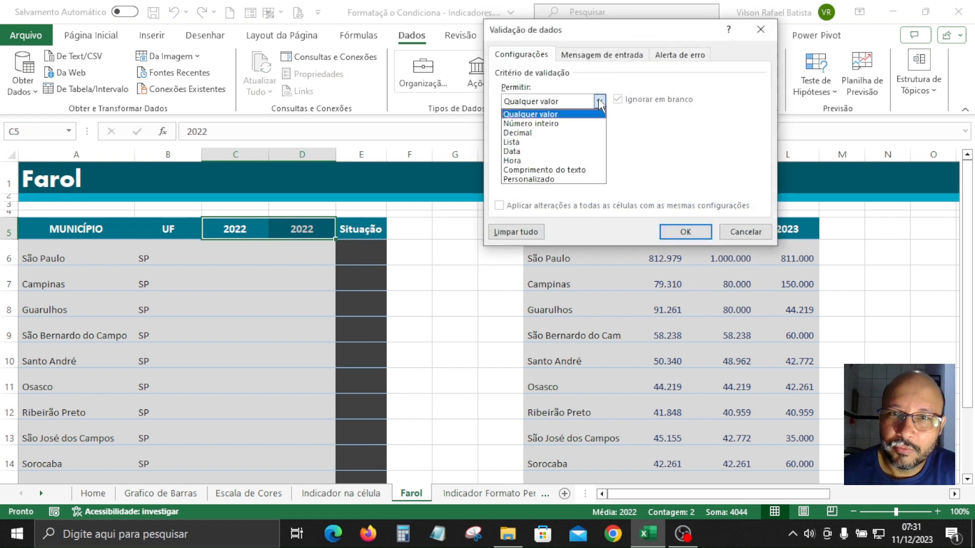
pyautogui.click(553, 143)
pyautogui.click(531, 160)
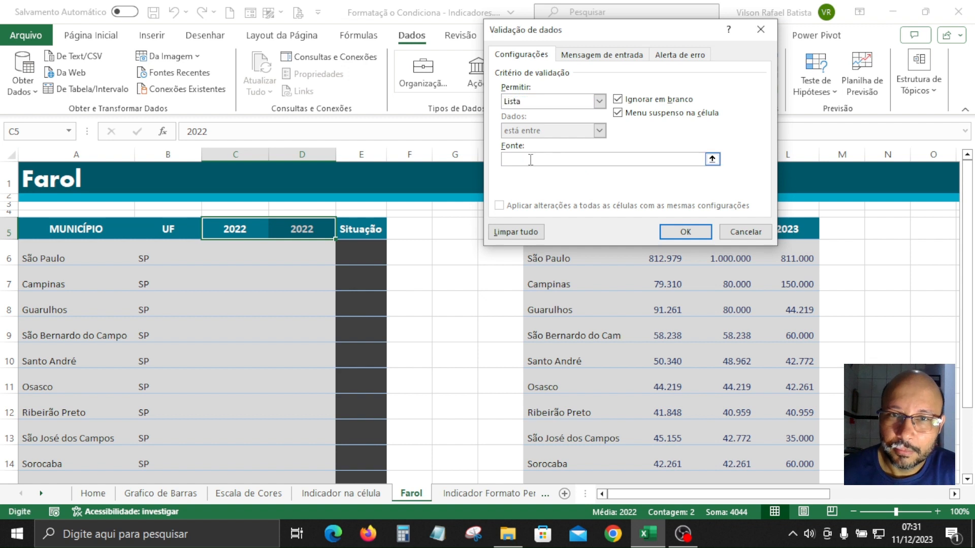
pyautogui.moveTo(678, 35); pyautogui.dragTo(477, 24)
pyautogui.moveTo(655, 229); pyautogui.dragTo(777, 227)
pyautogui.click(499, 225)
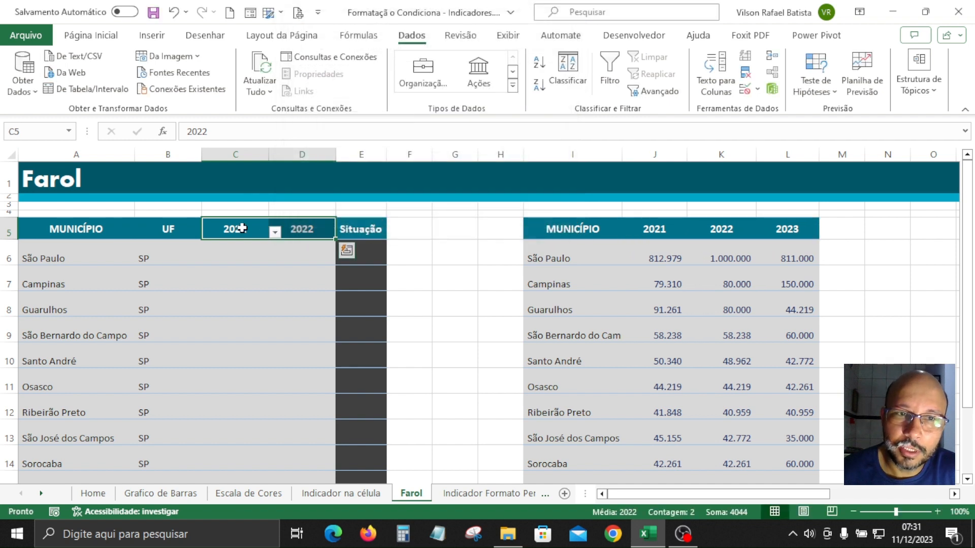
# Choose 2021 for year header C5 and 2023 for year header D5 from their validation lists
pyautogui.click(275, 232)
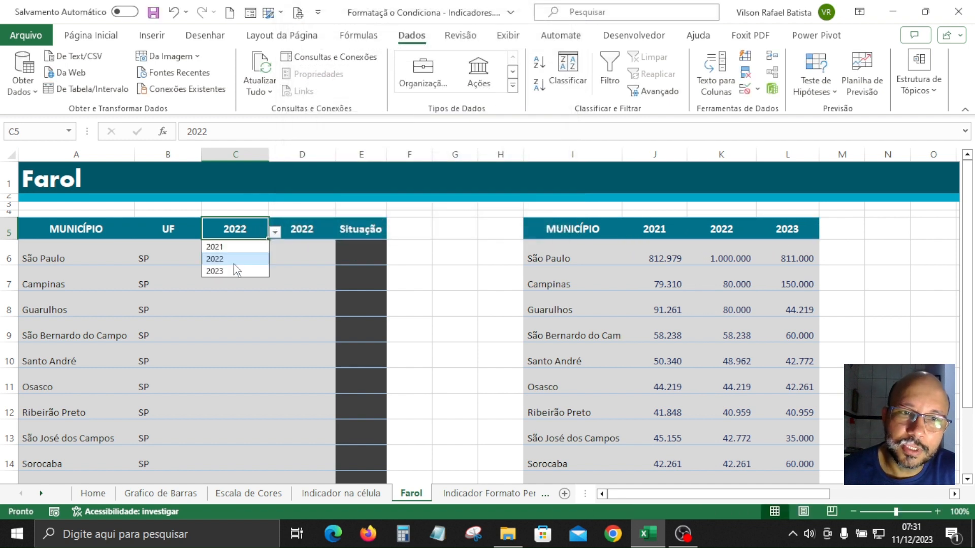
pyautogui.click(223, 246)
pyautogui.click(304, 229)
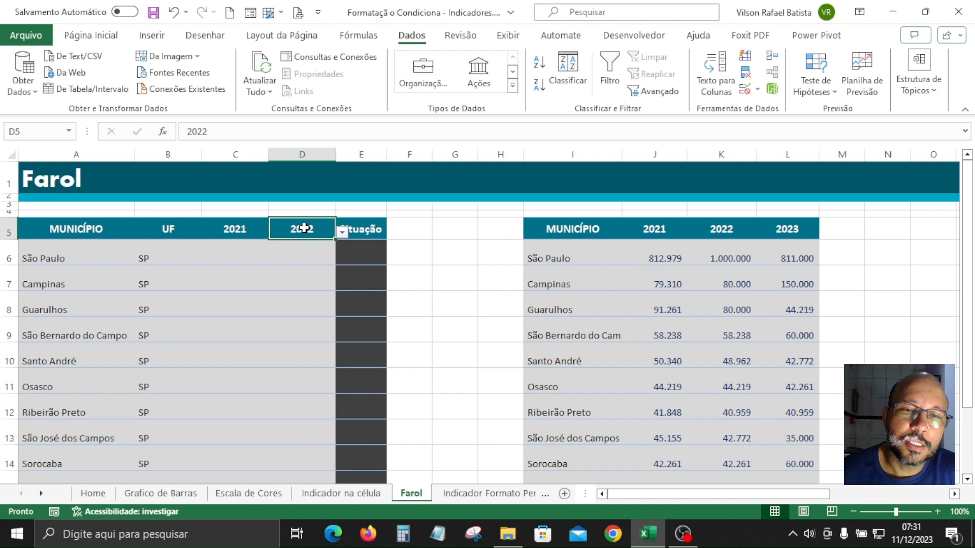
pyautogui.click(343, 233)
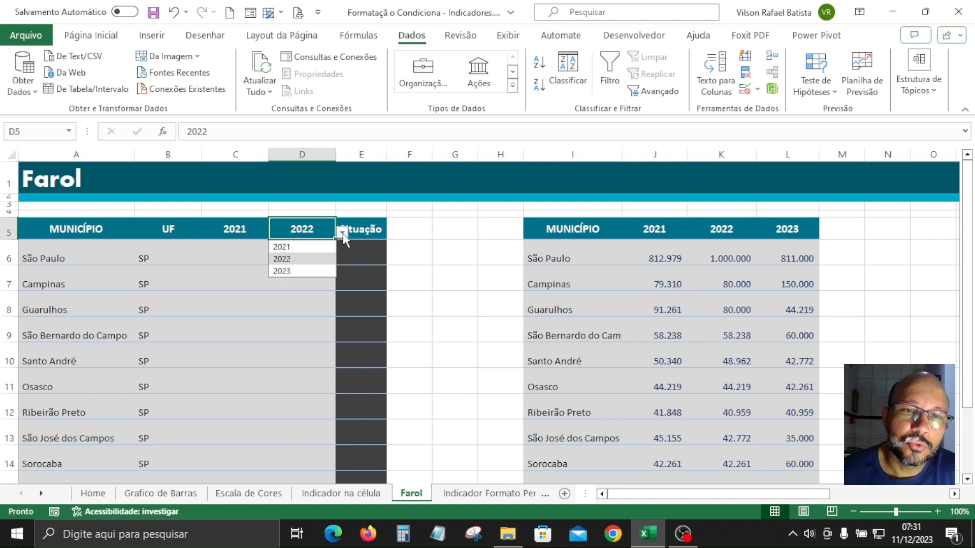
pyautogui.click(289, 271)
# Switch year header D5 to 2022 using its validation list
pyautogui.click(242, 230)
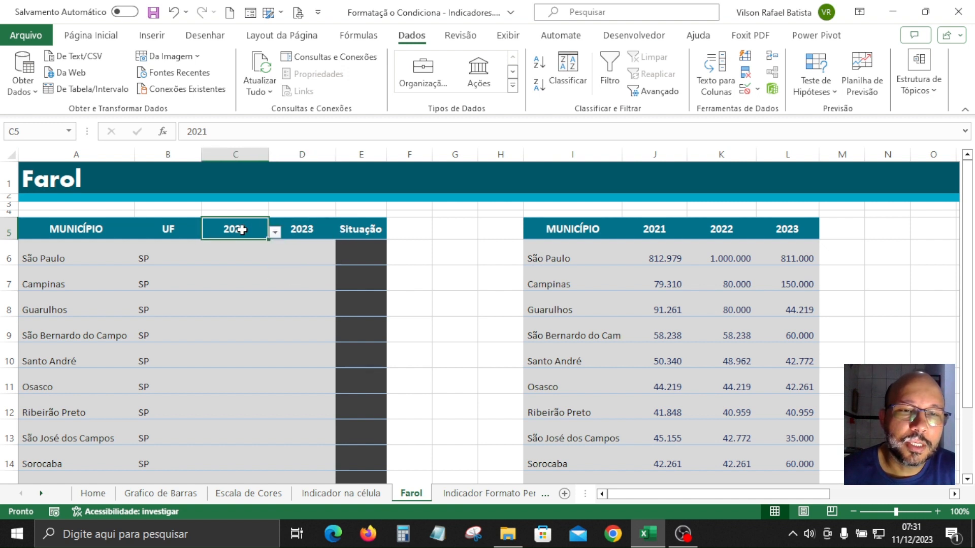
pyautogui.click(300, 232)
pyautogui.click(342, 233)
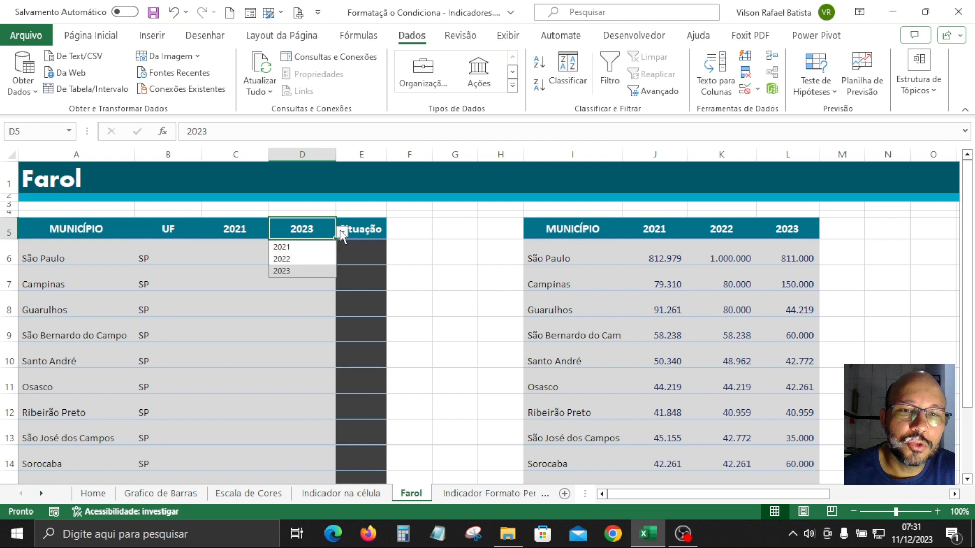
pyautogui.click(292, 261)
# Compare the empty year columns C6:D15 of the first table with the source table starting at I5
pyautogui.click(428, 297)
pyautogui.moveTo(254, 255); pyautogui.dragTo(281, 452)
pyautogui.scroll(1, 460, 358)
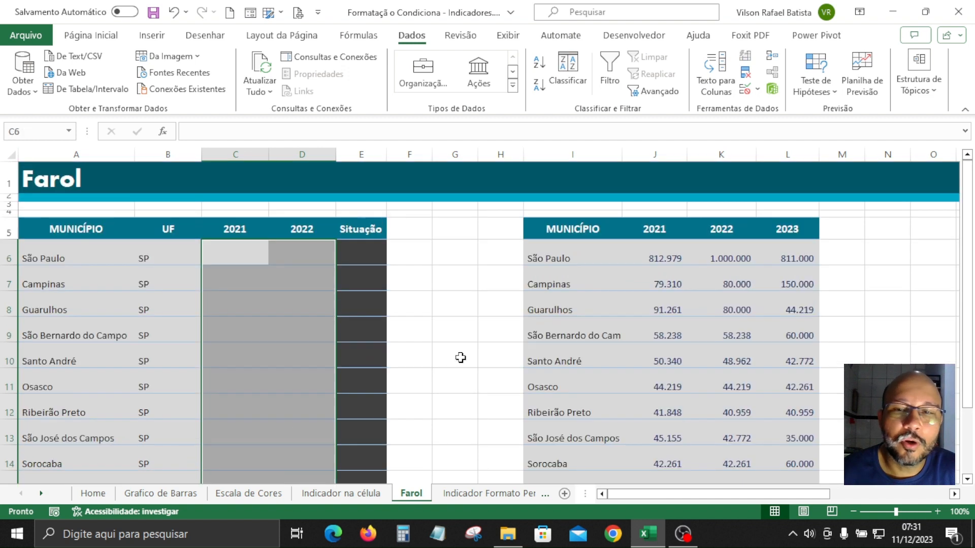
pyautogui.click(452, 293)
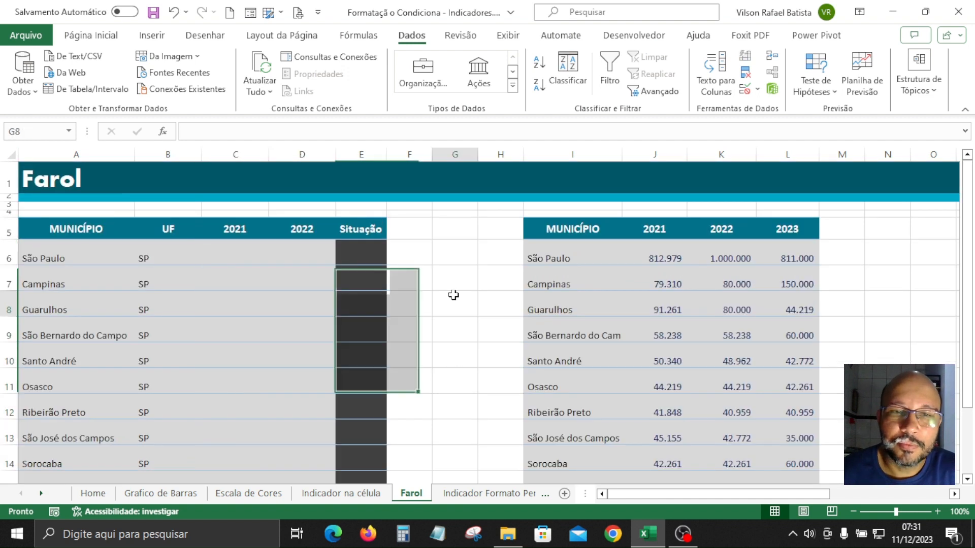
pyautogui.click(239, 254)
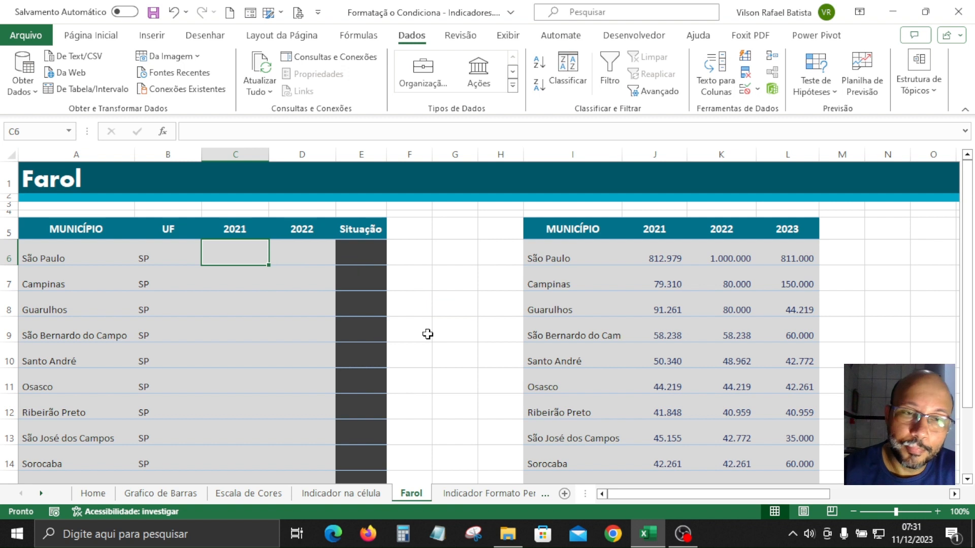
pyautogui.click(679, 256)
pyautogui.moveTo(604, 231); pyautogui.dragTo(764, 437)
pyautogui.scroll(1, 766, 439)
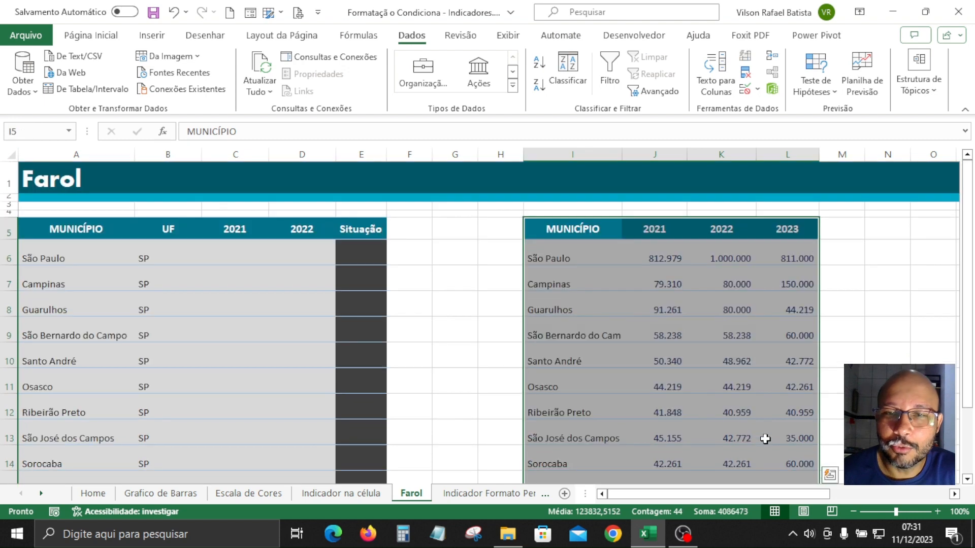
# Enter the horizontal lookup formula =PROCH(C5;J5:L15;2;0) in cell C6 for São Paulo
pyautogui.click(243, 247)
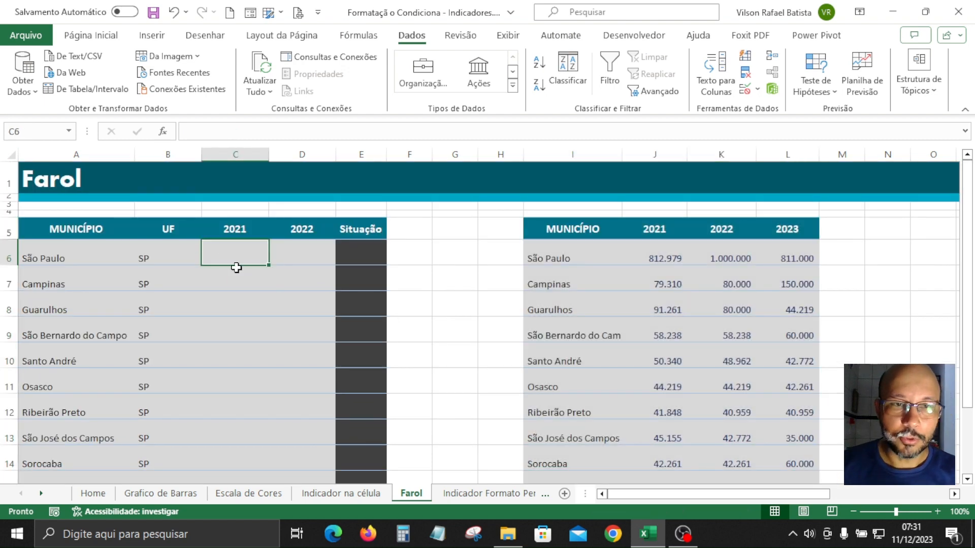
pyautogui.write('=proc')
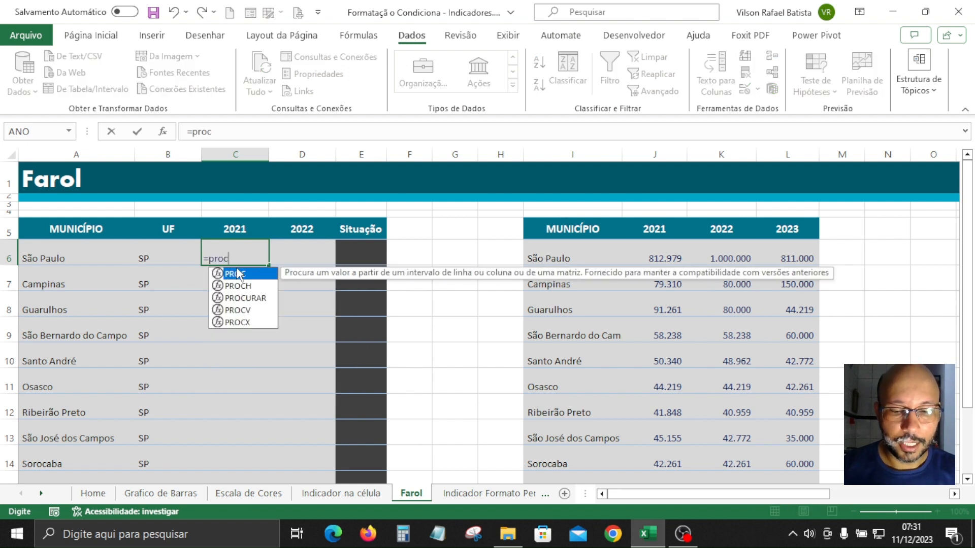
pyautogui.write('h')
pyautogui.doubleClick(245, 277)
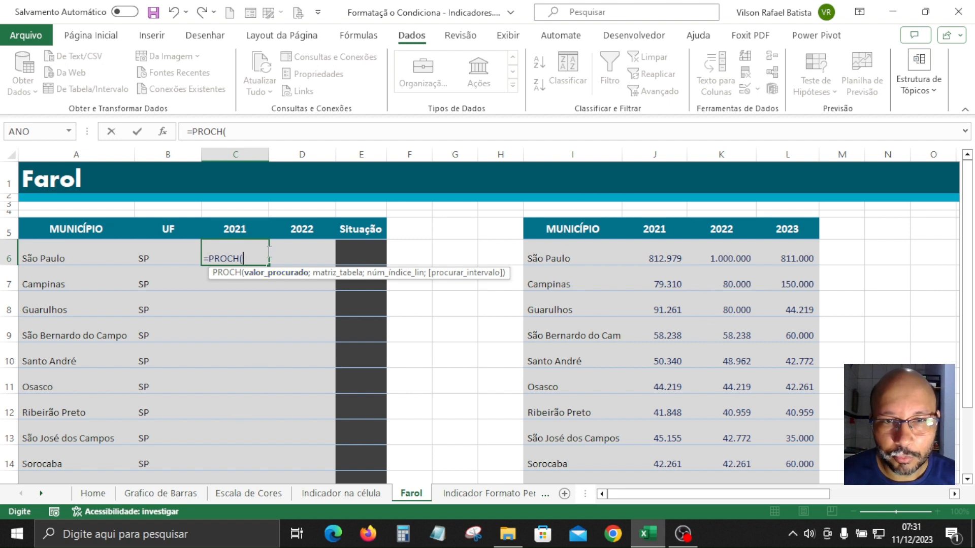
pyautogui.click(236, 227)
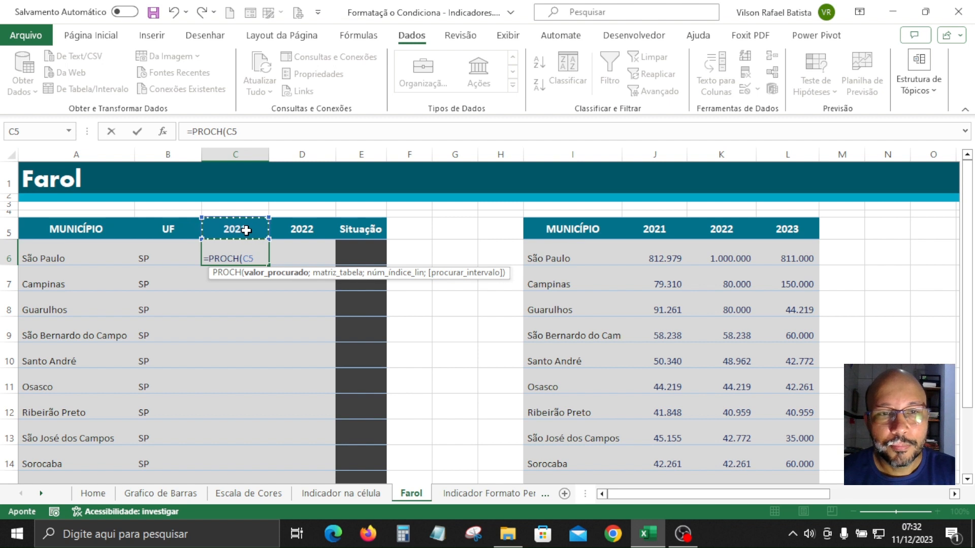
pyautogui.write(';')
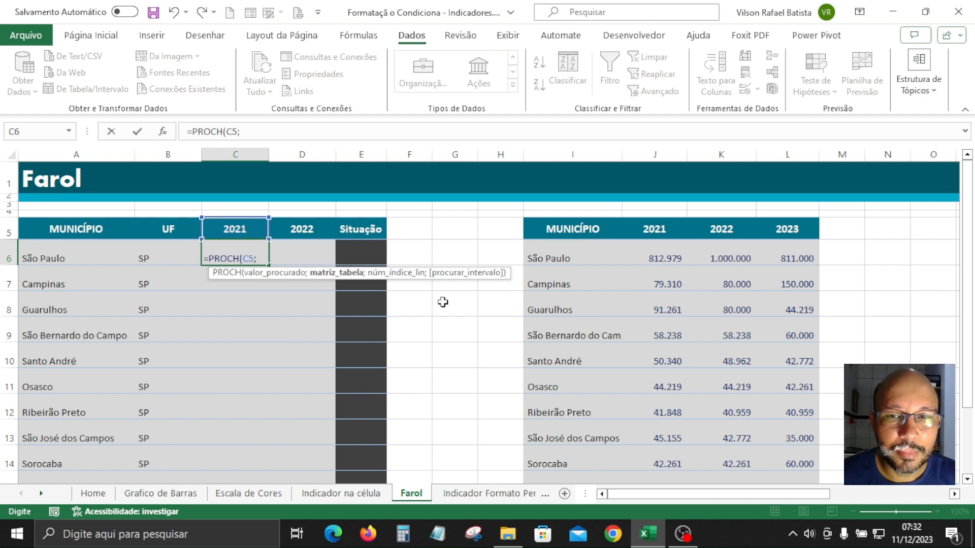
pyautogui.moveTo(651, 240); pyautogui.dragTo(790, 233)
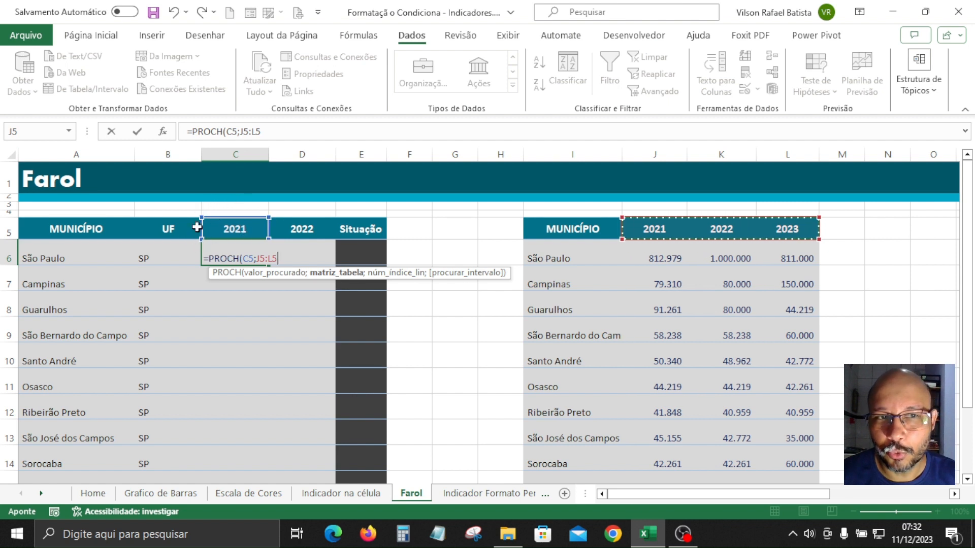
pyautogui.moveTo(648, 231); pyautogui.dragTo(796, 455)
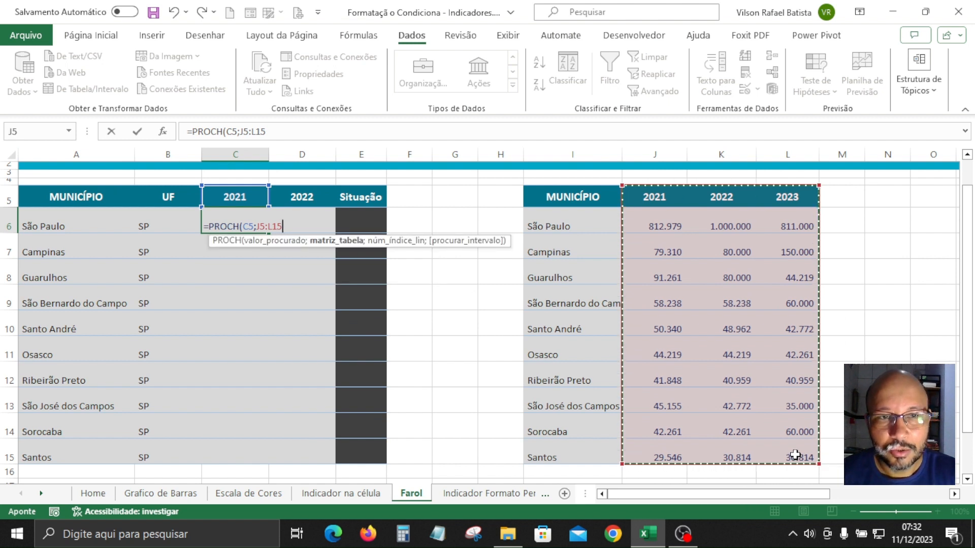
pyautogui.write(';2')
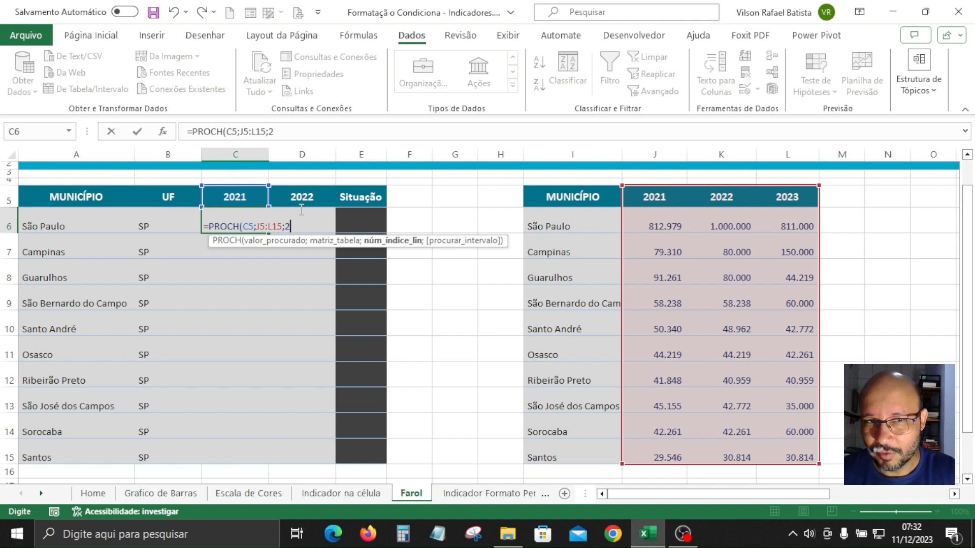
pyautogui.write(';')
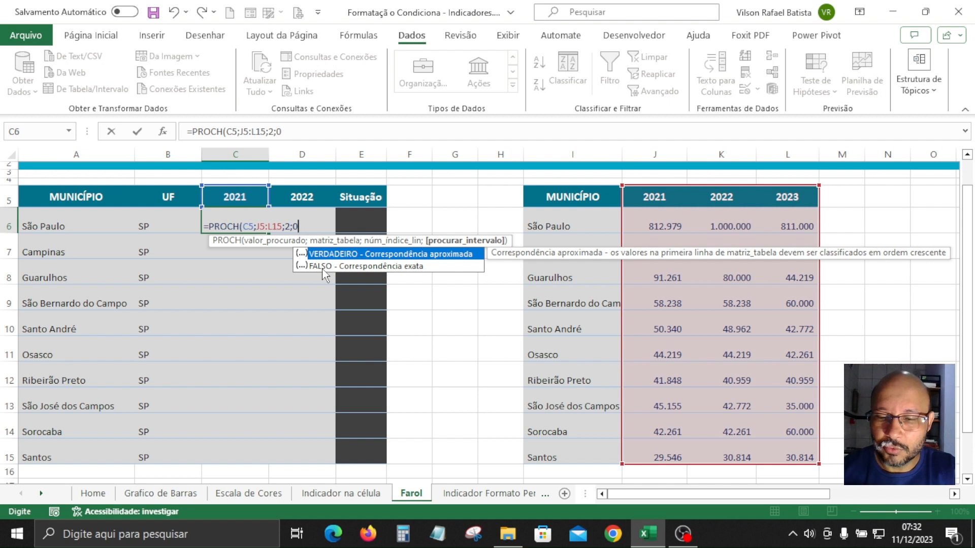
pyautogui.write('0)')
pyautogui.press('Return')
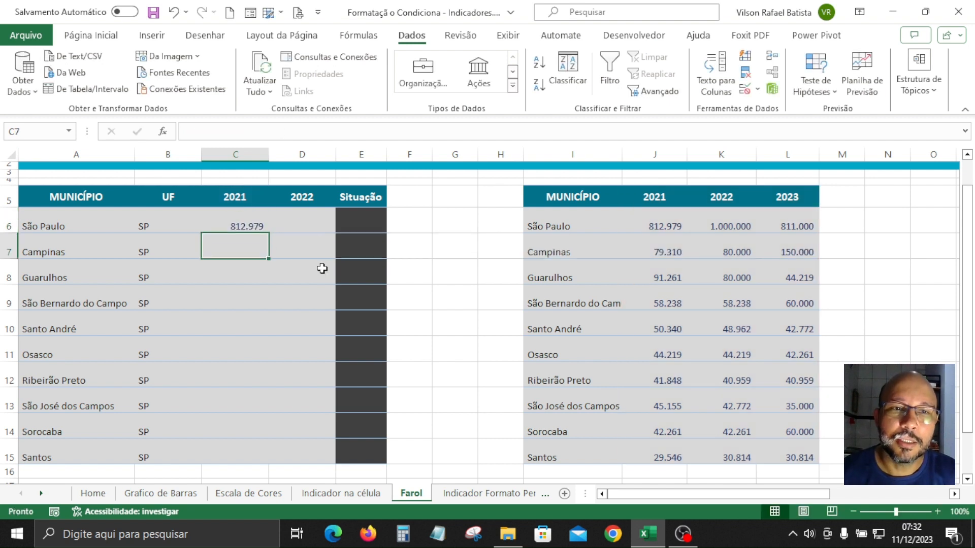
# Check C6 against source cell J6 and fill its PROCH formula down to C15
pyautogui.click(251, 219)
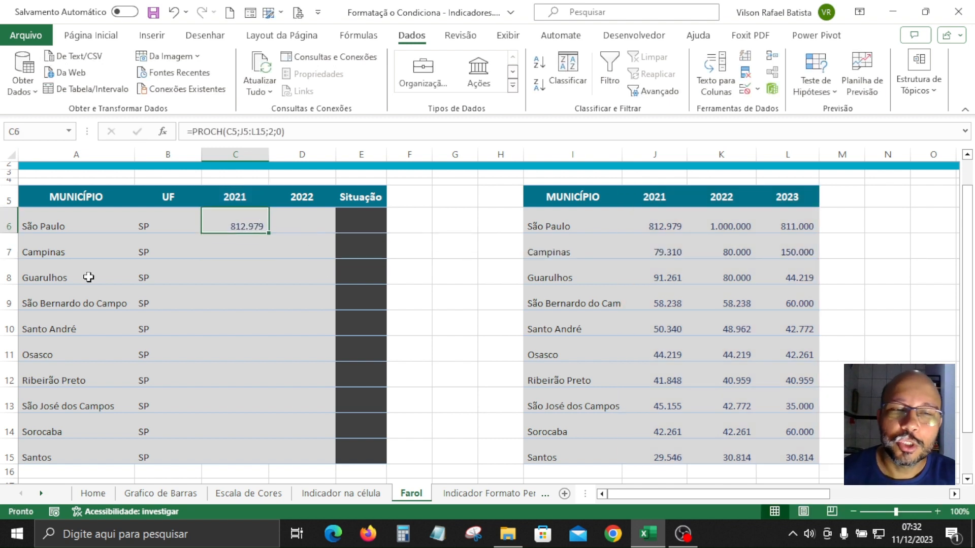
pyautogui.click(660, 227)
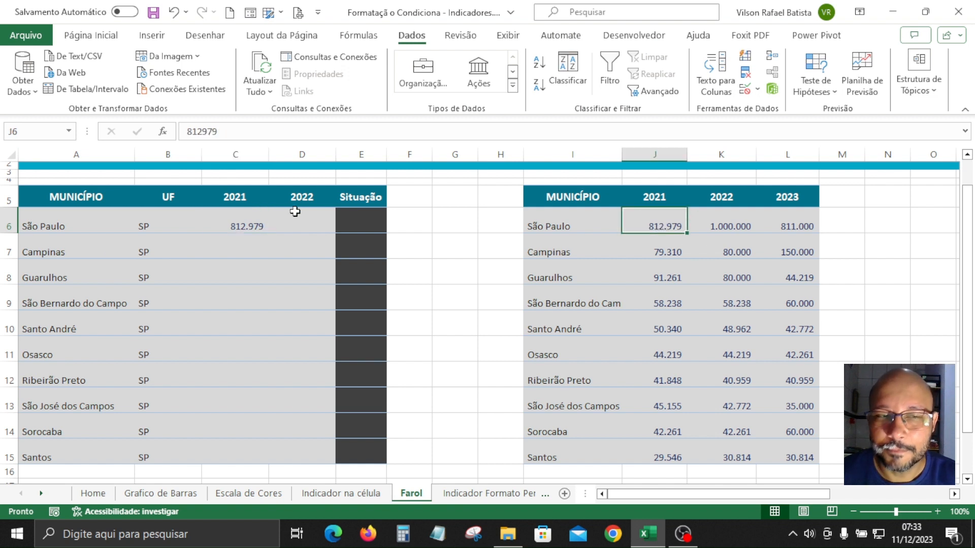
pyautogui.click(246, 213)
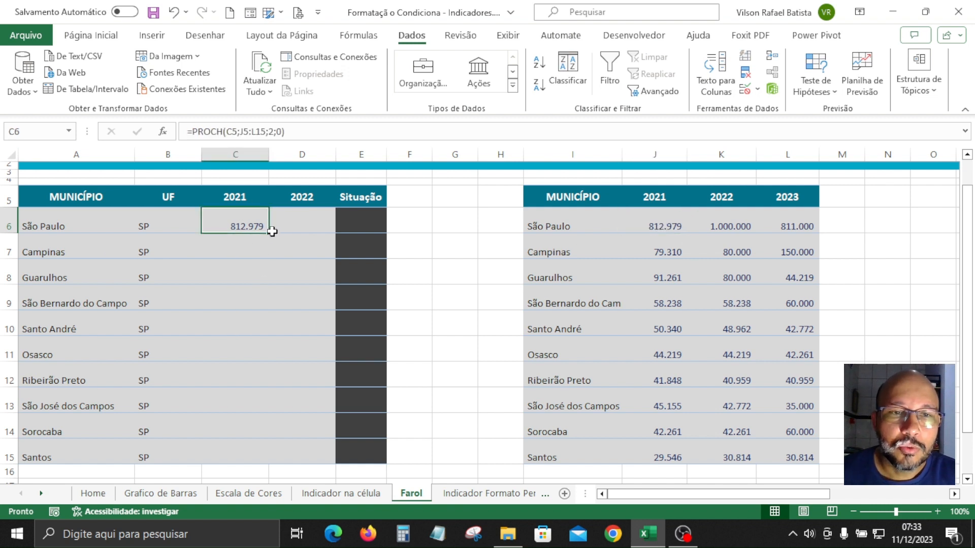
pyautogui.moveTo(269, 234); pyautogui.dragTo(274, 435)
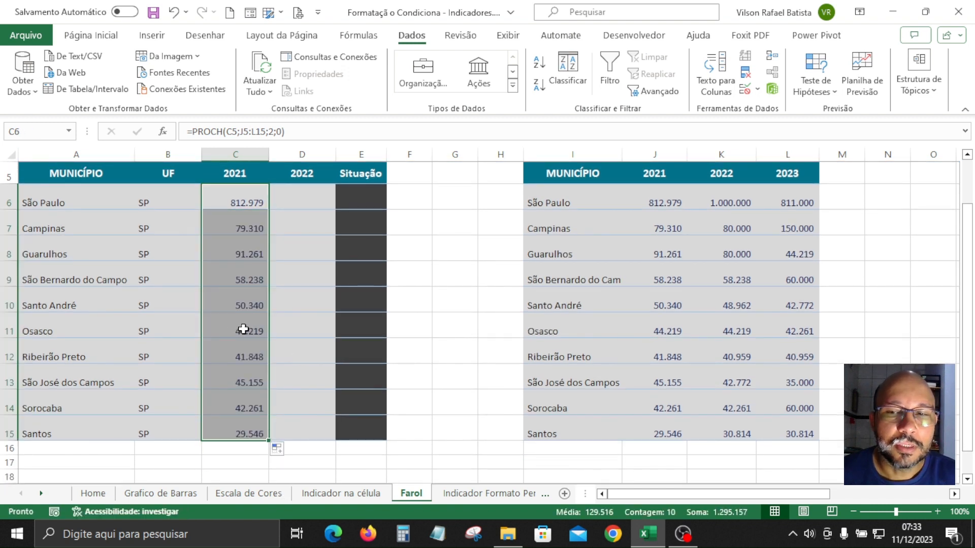
# Compare the filled values for Osasco and Guarulhos in column C with the source values in column J
pyautogui.click(244, 330)
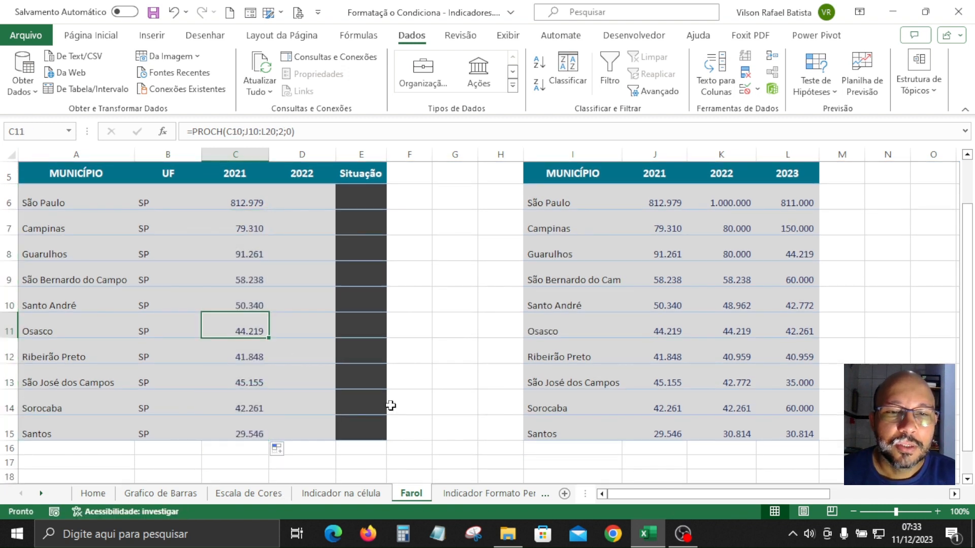
pyautogui.click(667, 331)
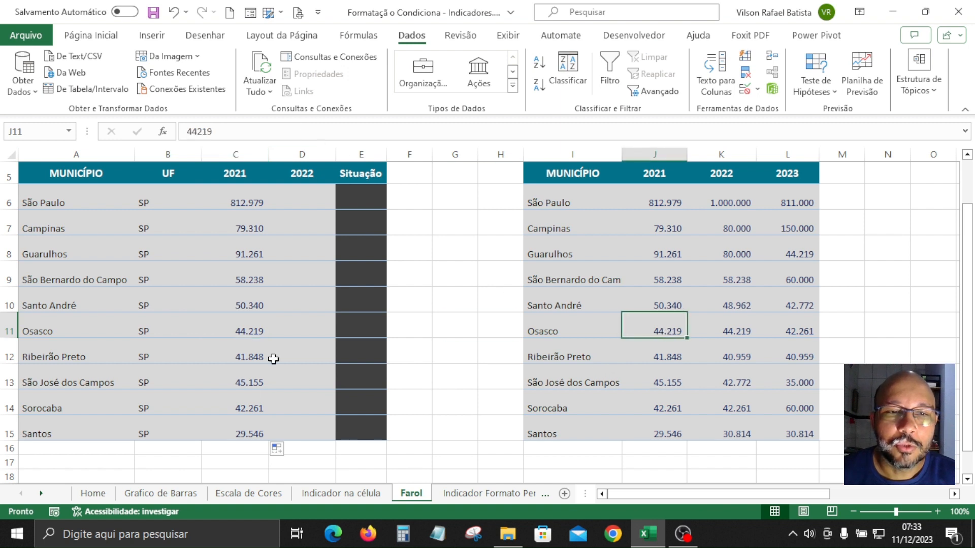
pyautogui.click(249, 256)
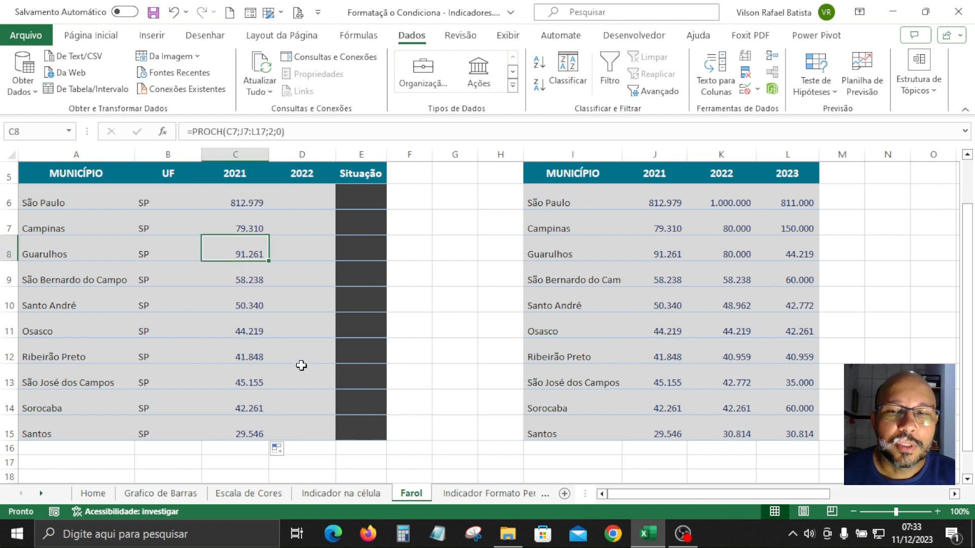
pyautogui.click(675, 279)
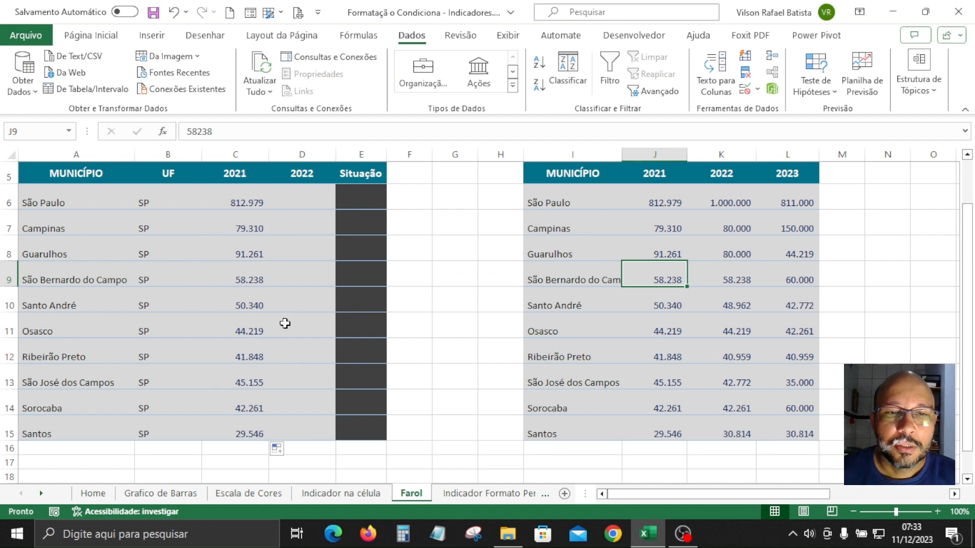
pyautogui.click(659, 248)
pyautogui.scroll(2, 234, 264)
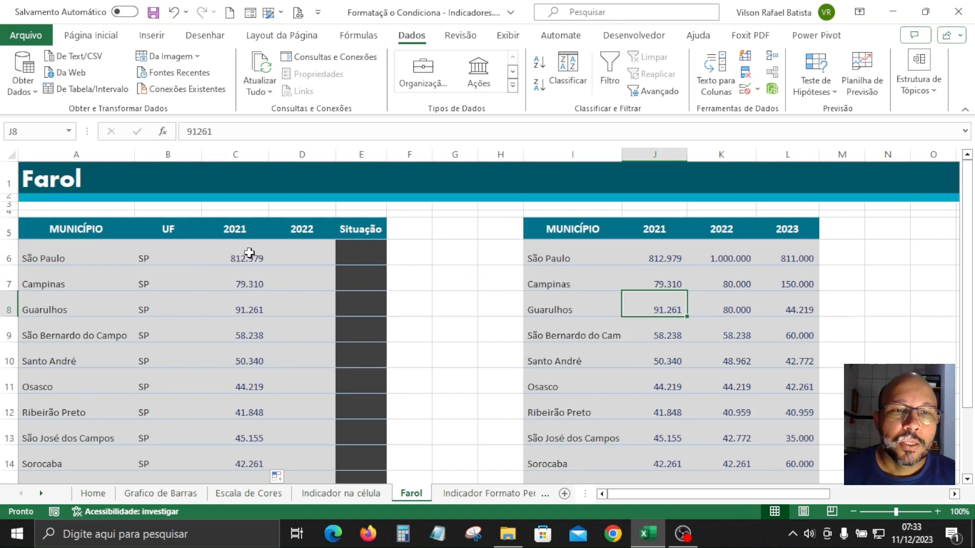
# Examine how the lookup value and table references differ between the PROCH formulas in C6 and C7
pyautogui.click(250, 253)
pyautogui.click(325, 132)
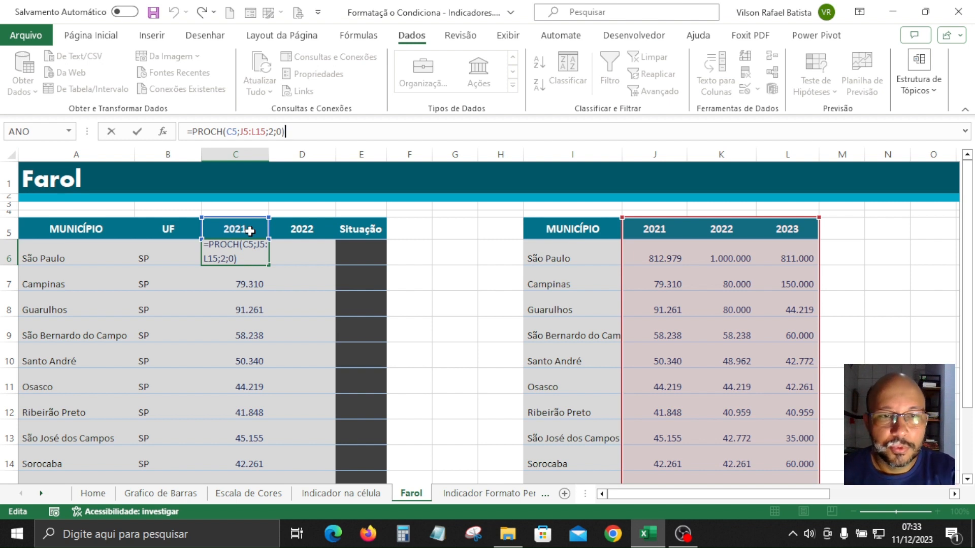
pyautogui.press('Return')
pyautogui.click(340, 128)
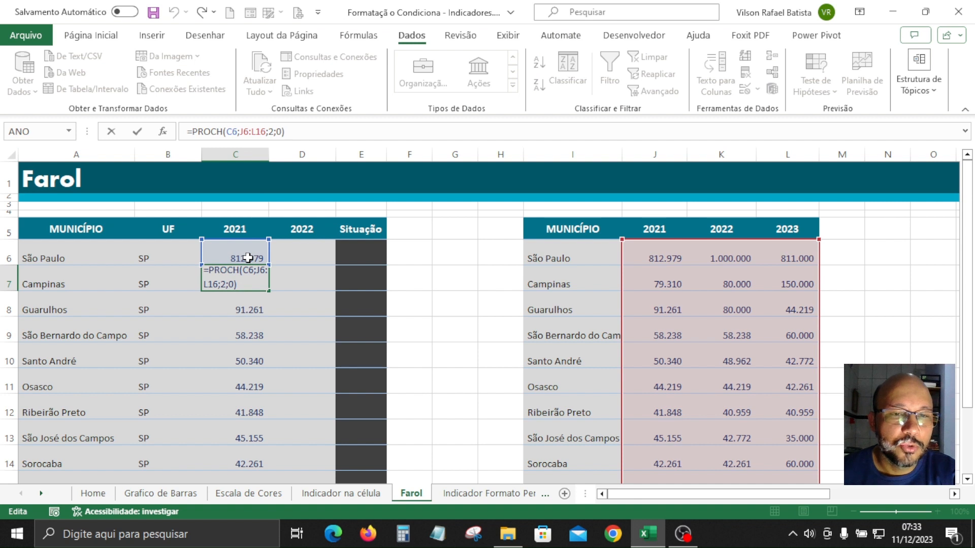
pyautogui.press('Return')
pyautogui.click(673, 263)
pyautogui.click(268, 288)
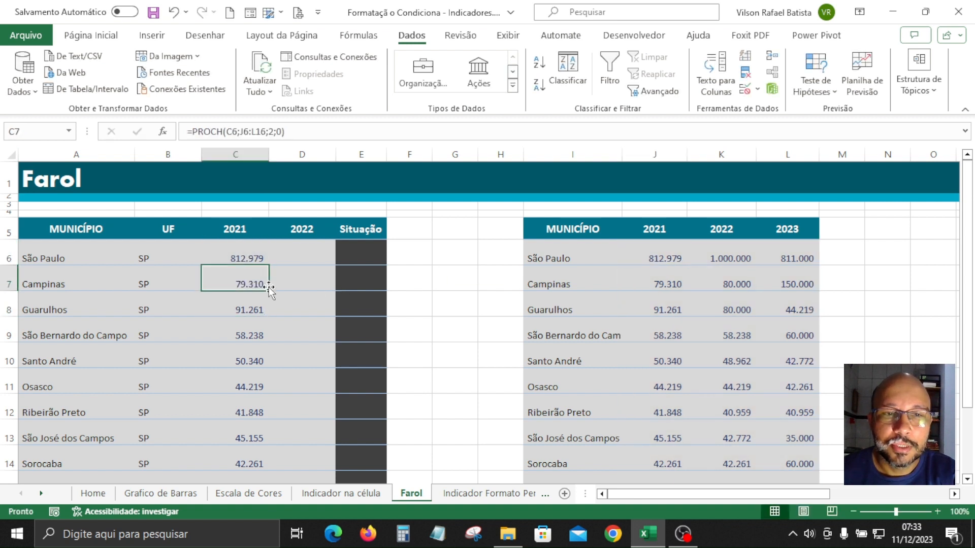
pyautogui.click(253, 257)
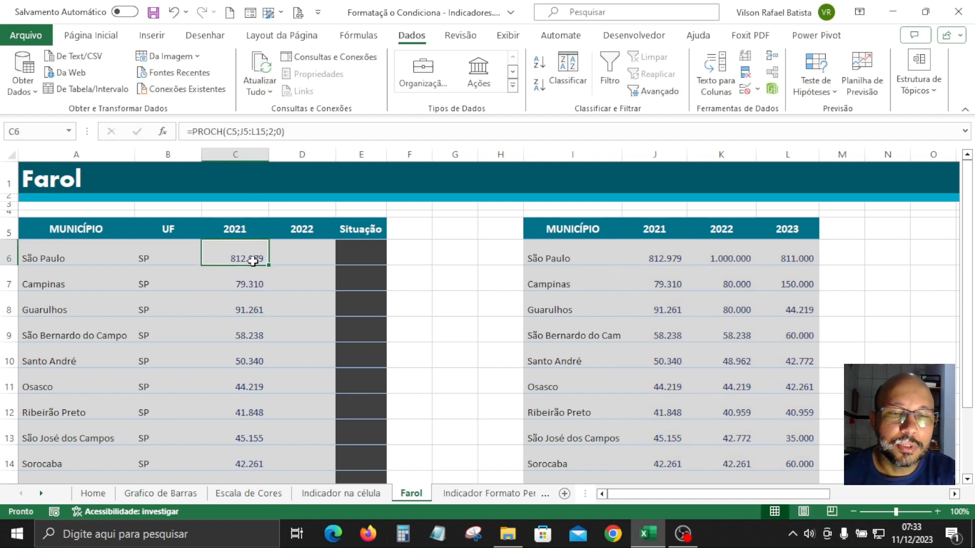
# Review header C5 and open the PROCH formula in C6 for editing at its C5 reference
pyautogui.click(248, 231)
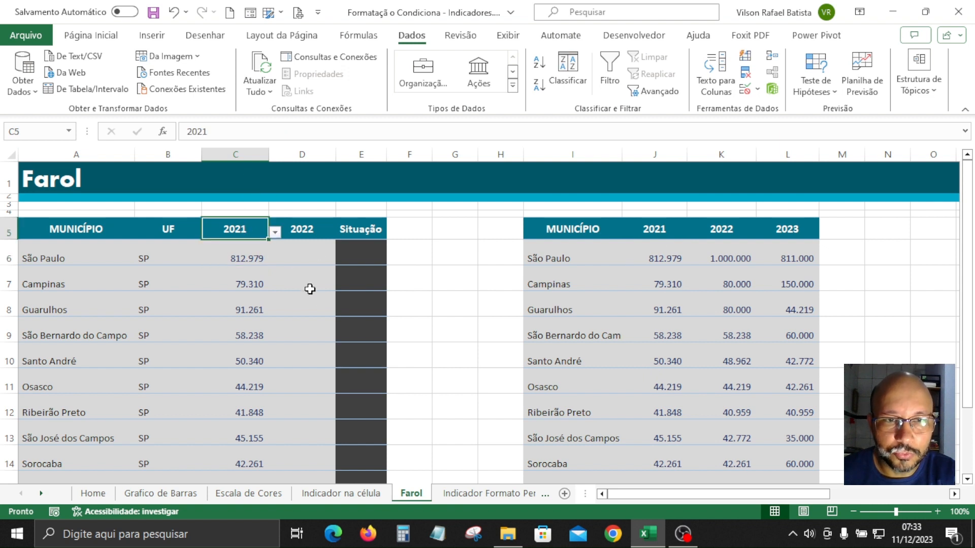
pyautogui.click(251, 260)
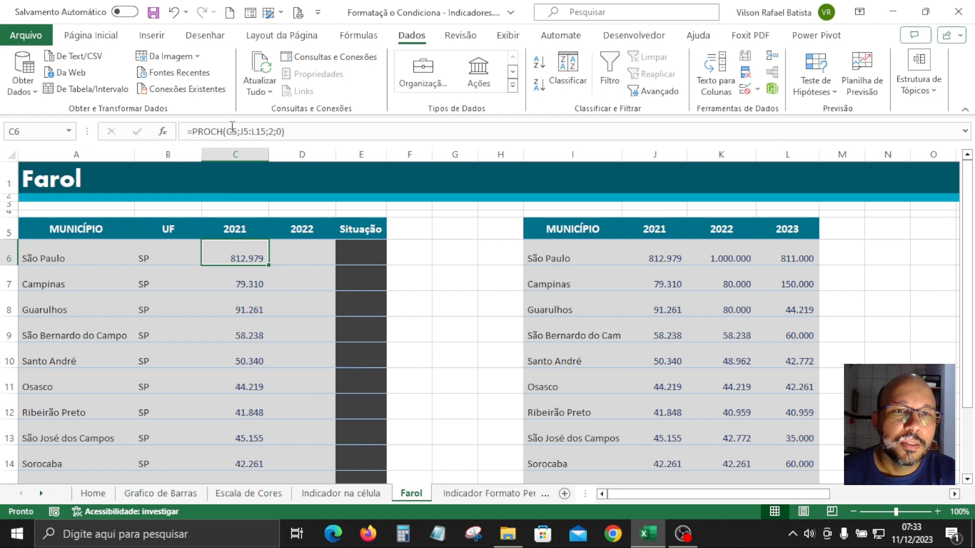
pyautogui.click(232, 132)
pyautogui.press('Return')
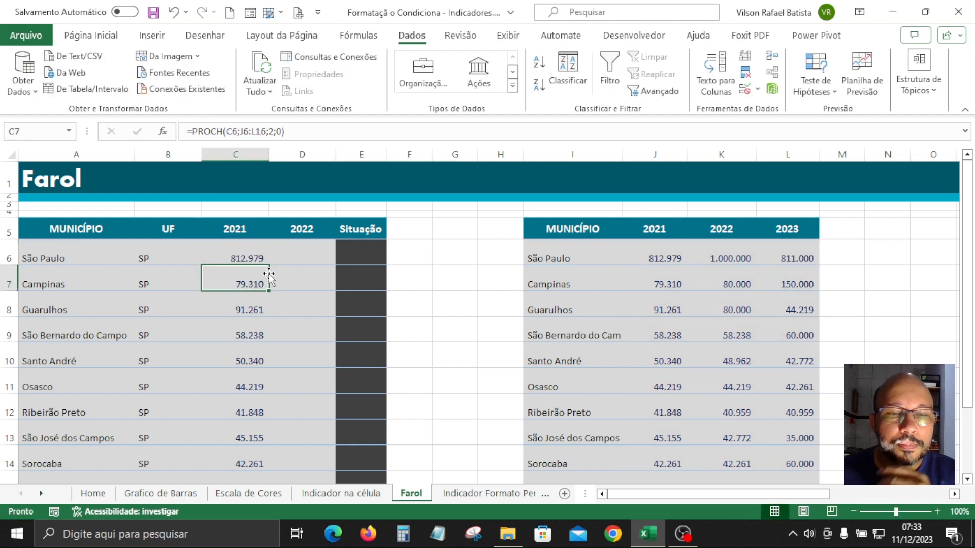
pyautogui.click(253, 258)
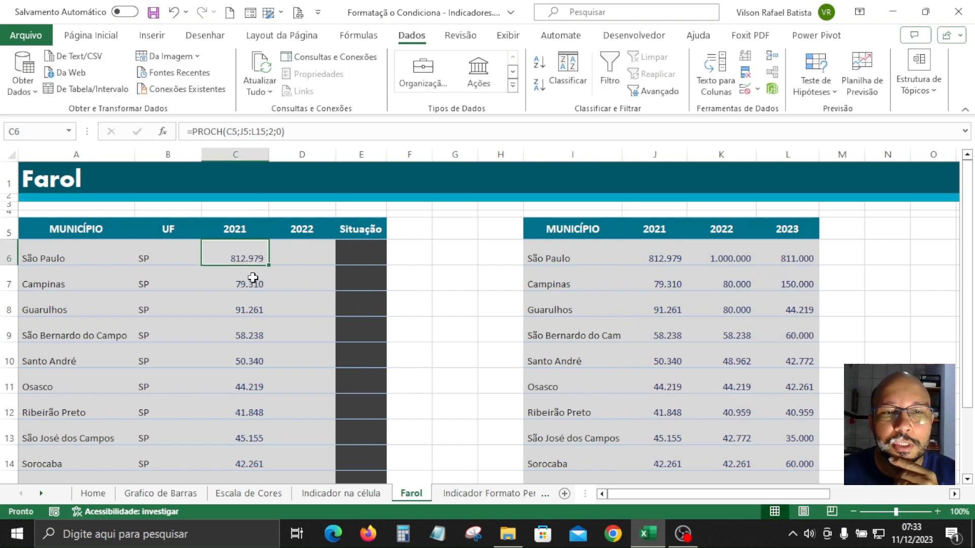
pyautogui.click(235, 130)
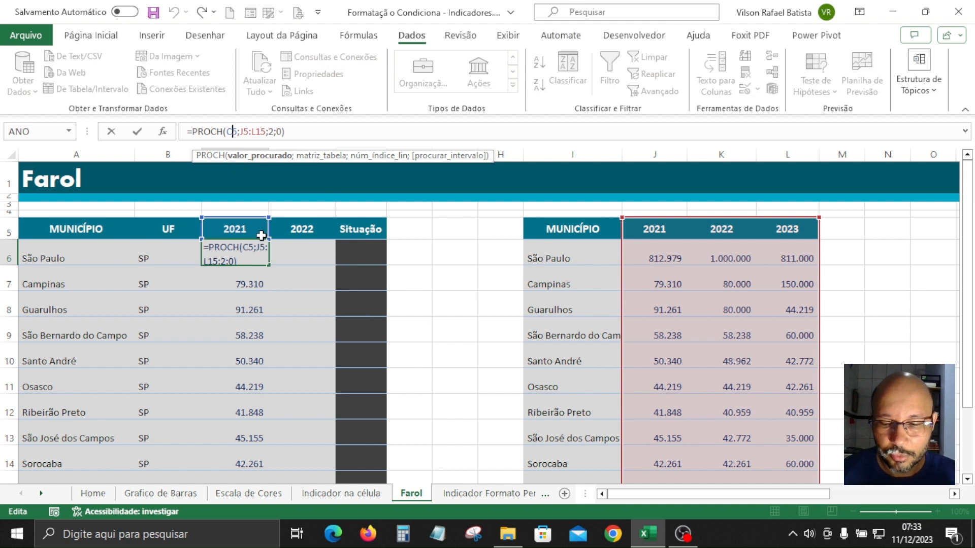
# Lock the row of the lookup value in C6's PROCH formula as C$5, and review the 2021 source column
pyautogui.press('Return')
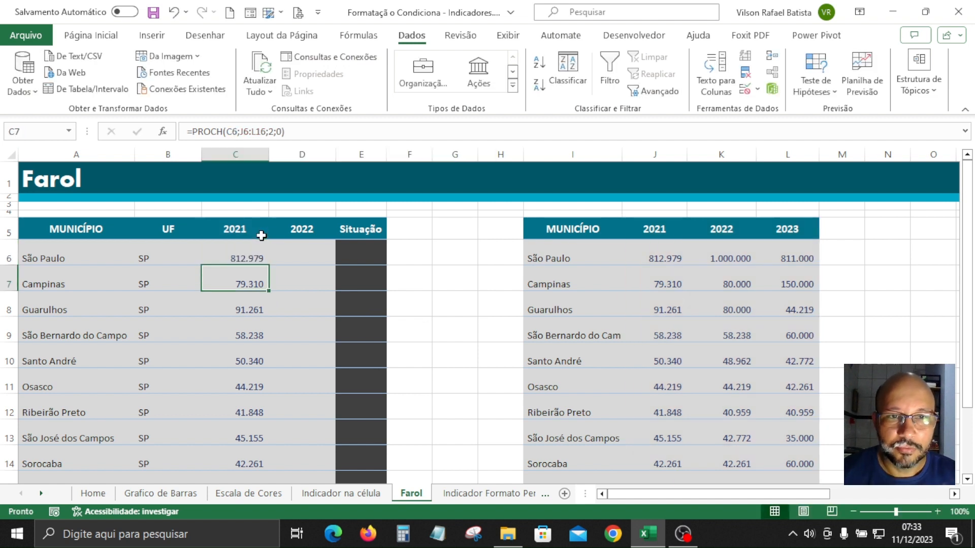
pyautogui.click(256, 261)
pyautogui.click(239, 228)
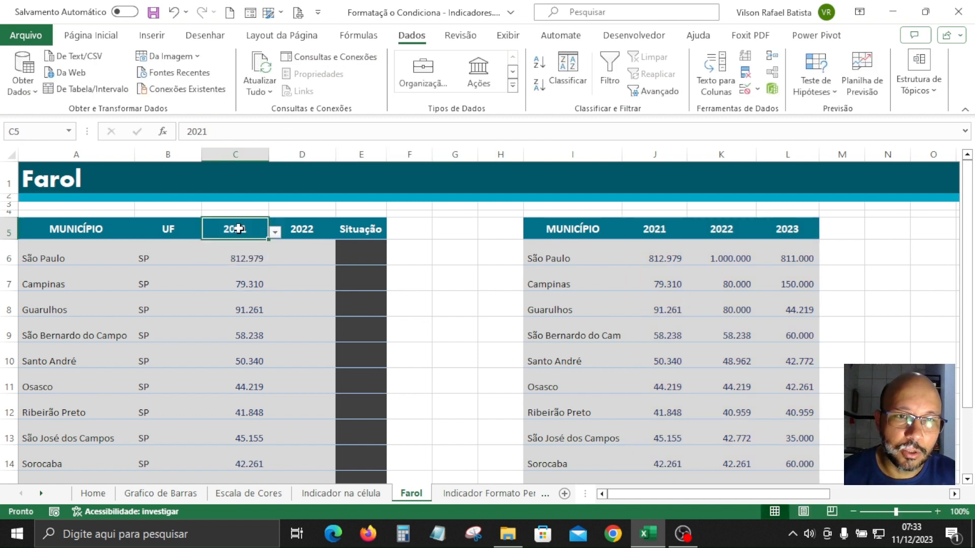
pyautogui.moveTo(656, 229); pyautogui.dragTo(673, 453)
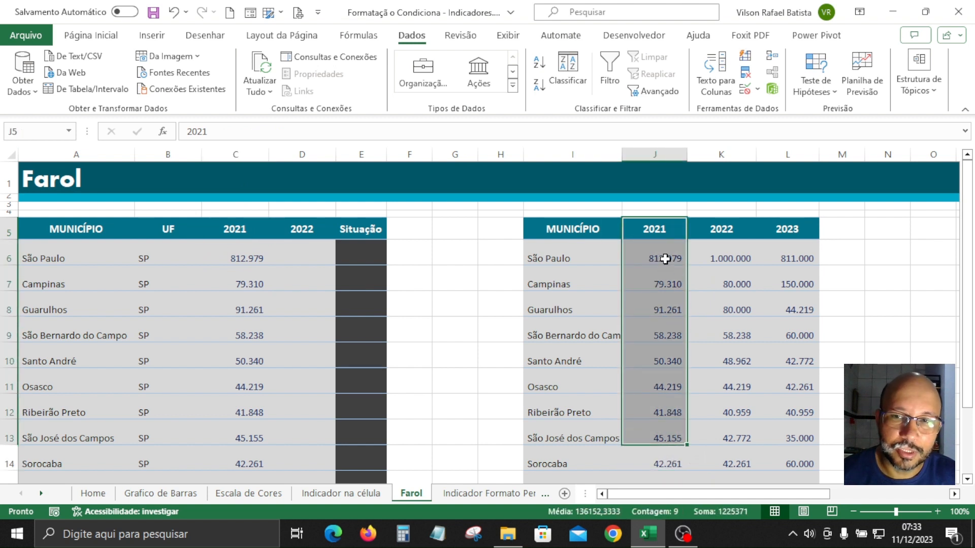
pyautogui.moveTo(664, 258); pyautogui.dragTo(679, 475)
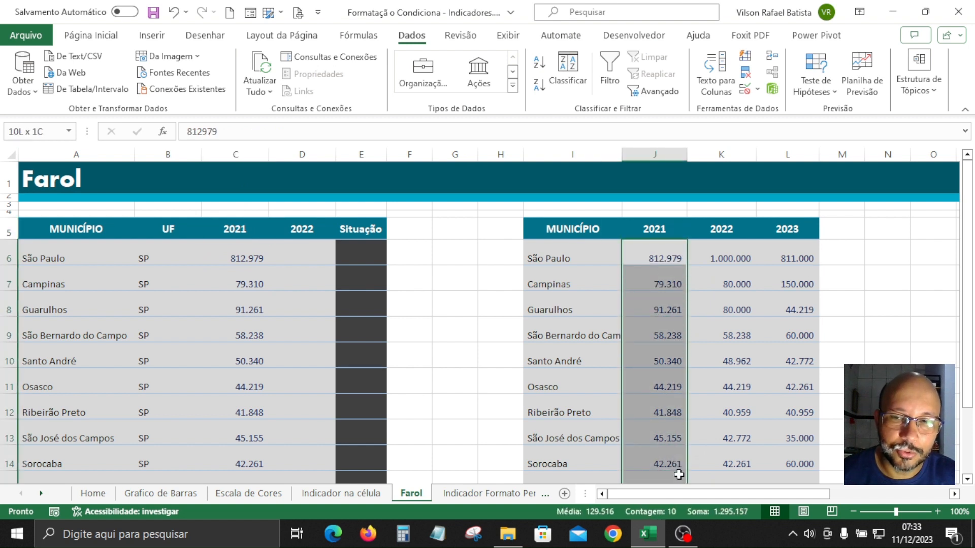
# Fill the PROCH formula from C6 down the 2021 column to C15
pyautogui.click(261, 253)
pyautogui.moveTo(271, 267); pyautogui.dragTo(308, 467)
pyautogui.moveTo(234, 252); pyautogui.dragTo(249, 408)
# Examine the table range and row index arguments in the PROCH formulas of C6, C7 and C8
pyautogui.click(235, 248)
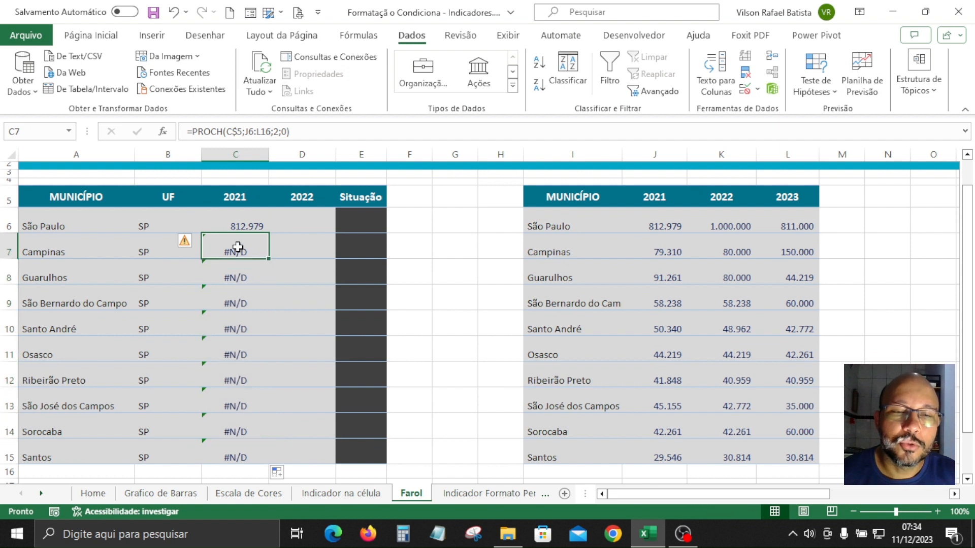
pyautogui.click(240, 273)
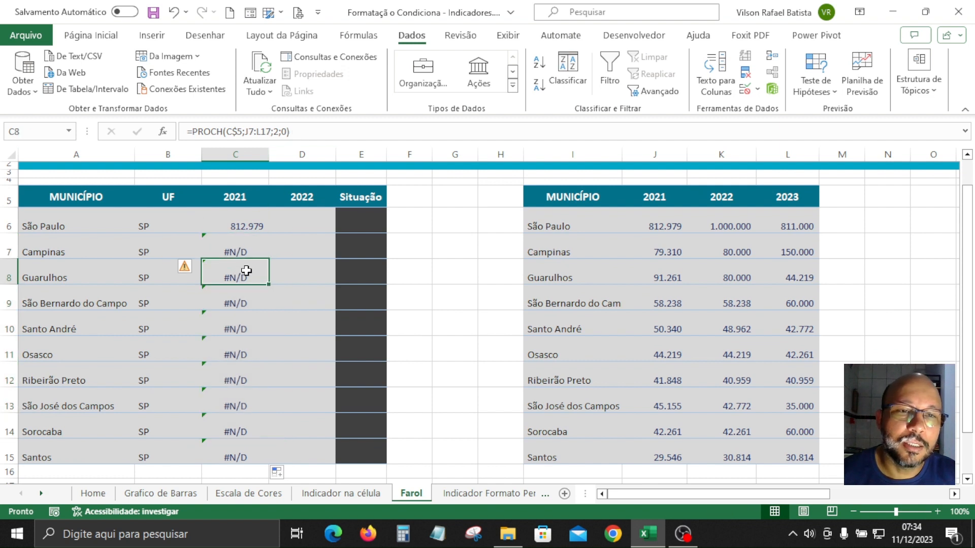
pyautogui.click(248, 253)
pyautogui.click(278, 132)
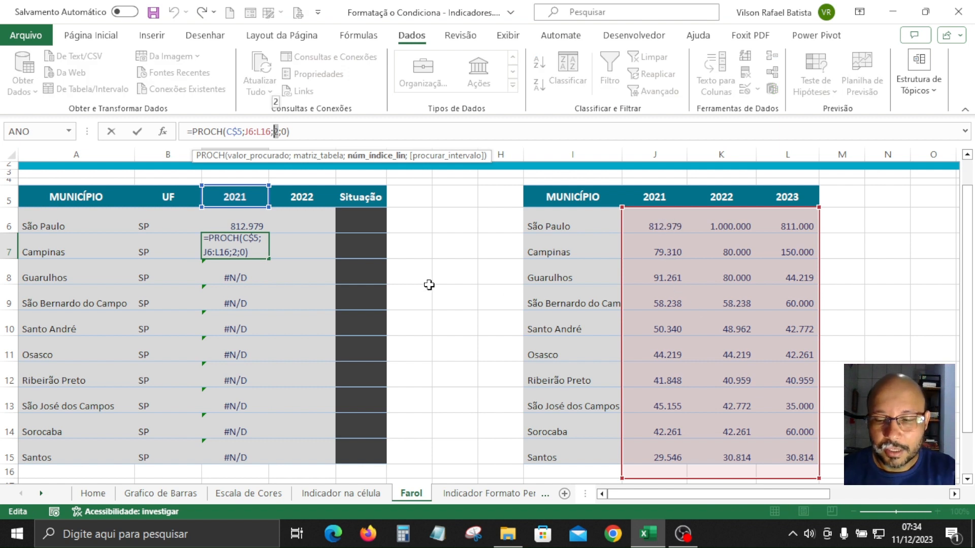
pyautogui.press('Return')
pyautogui.click(296, 130)
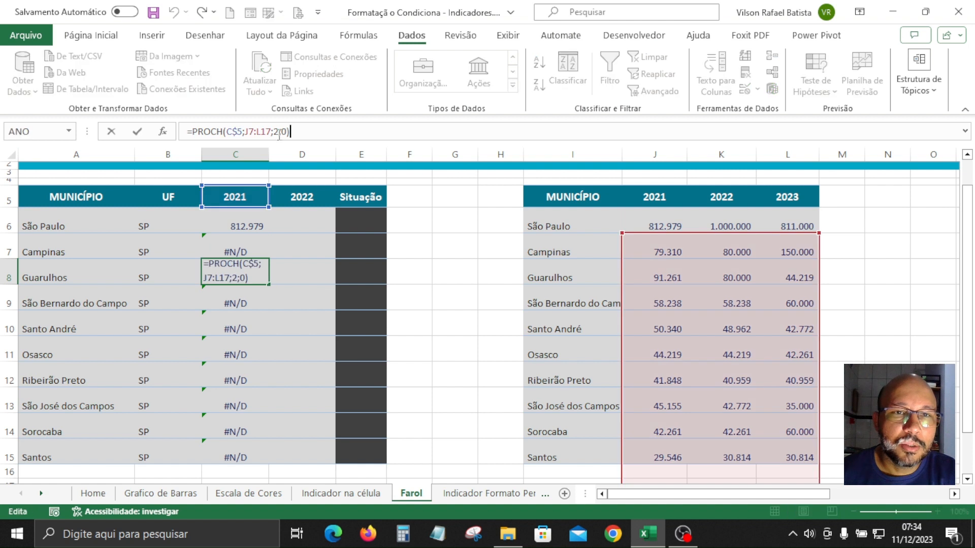
pyautogui.doubleClick(275, 131)
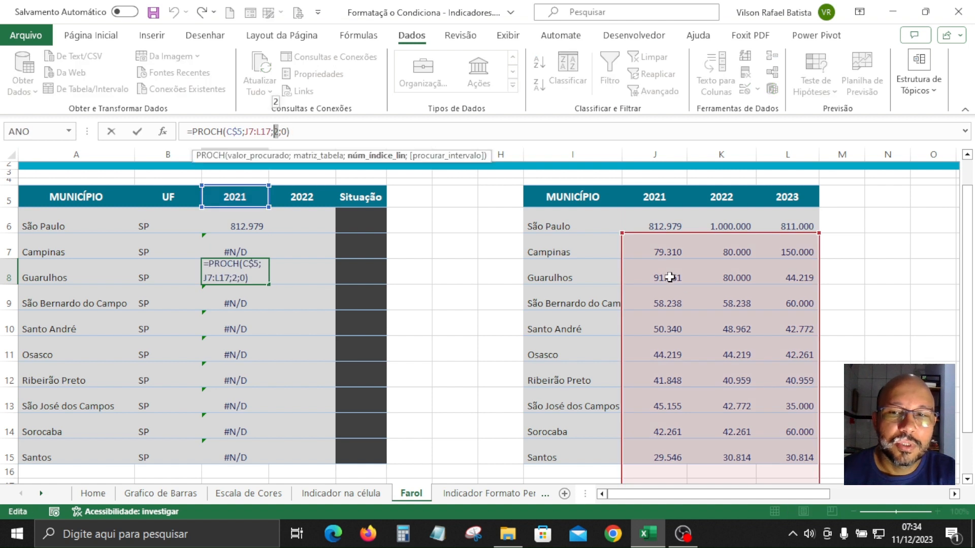
pyautogui.press('Return')
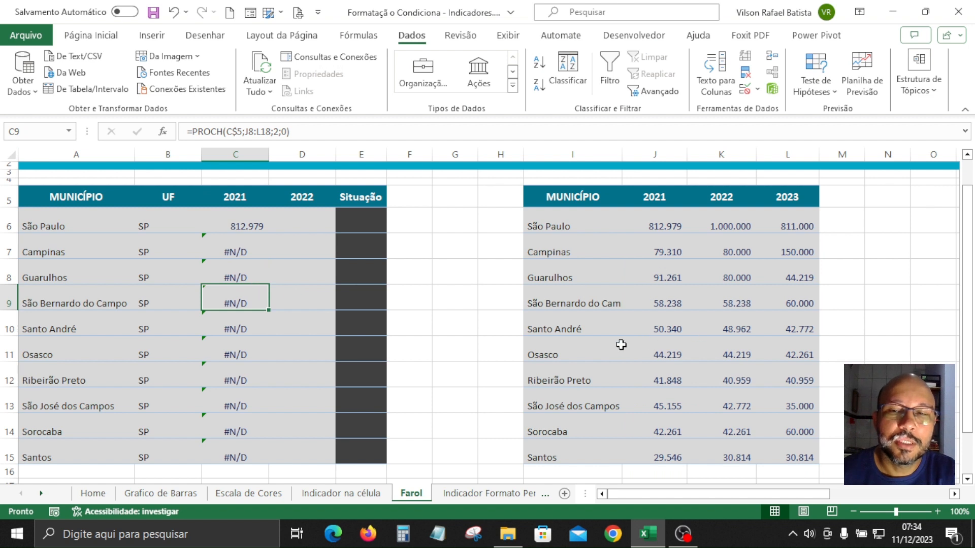
pyautogui.scroll(1, 257, 321)
pyautogui.click(250, 256)
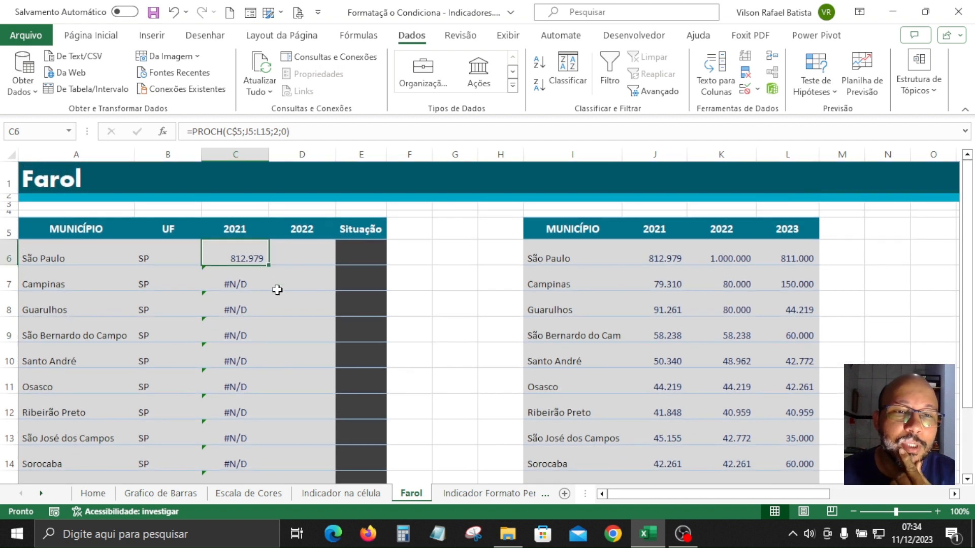
# Number the source table's rows in helper column H with a series from 1 in H5 to 11 in H15
pyautogui.click(505, 232)
pyautogui.write('1')
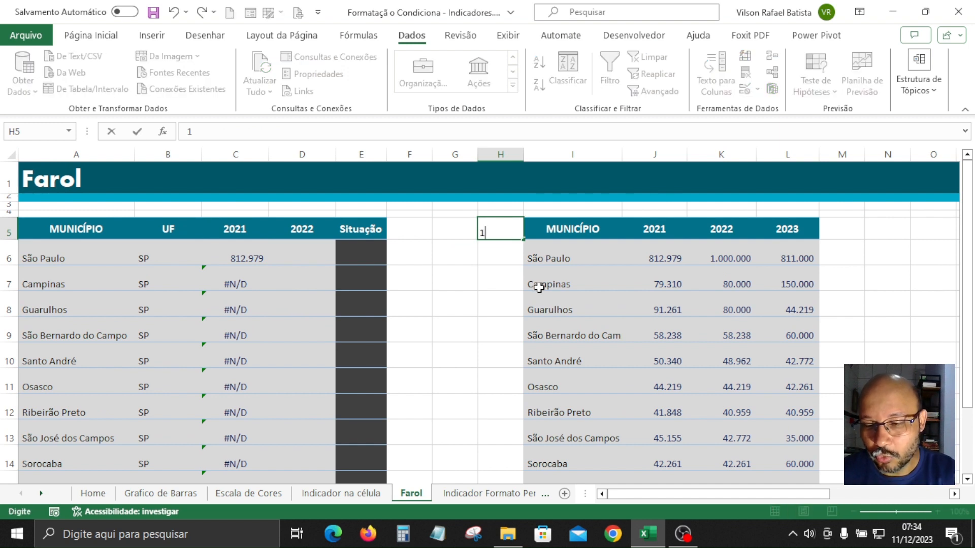
pyautogui.press('Return')
pyautogui.click(509, 233)
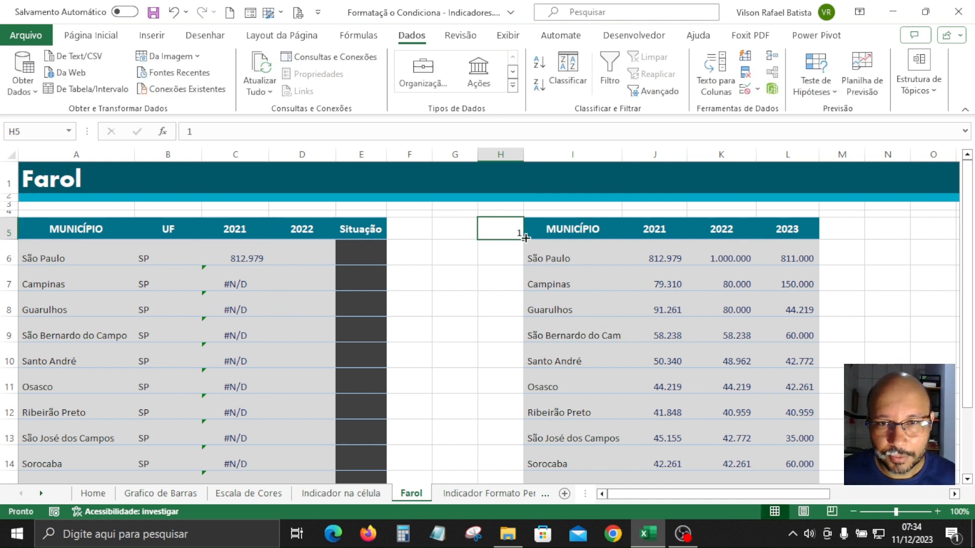
pyautogui.moveTo(526, 239); pyautogui.dragTo(541, 464)
pyautogui.scroll(1, 510, 334)
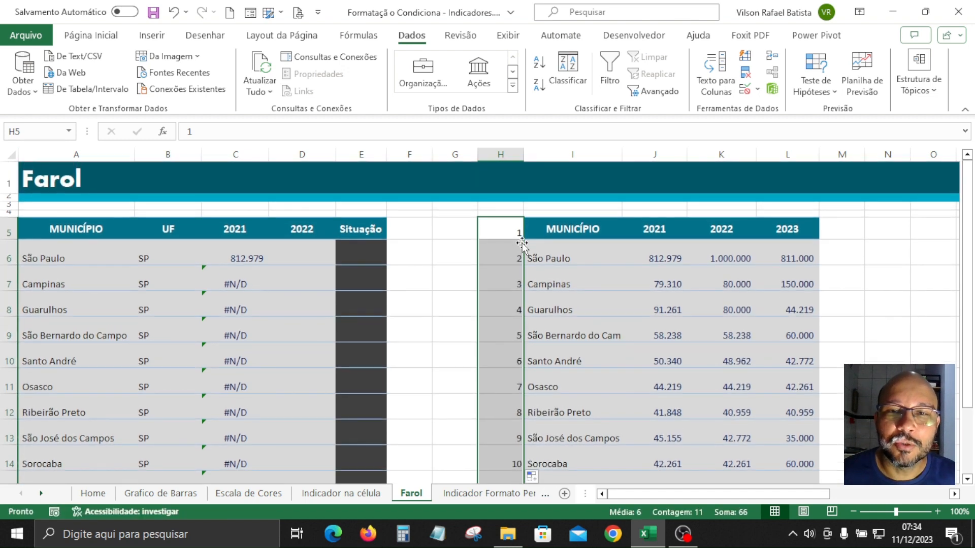
# Compare the helper numbers in column H with the header and first data rows of the source table
pyautogui.moveTo(509, 233); pyautogui.dragTo(696, 231)
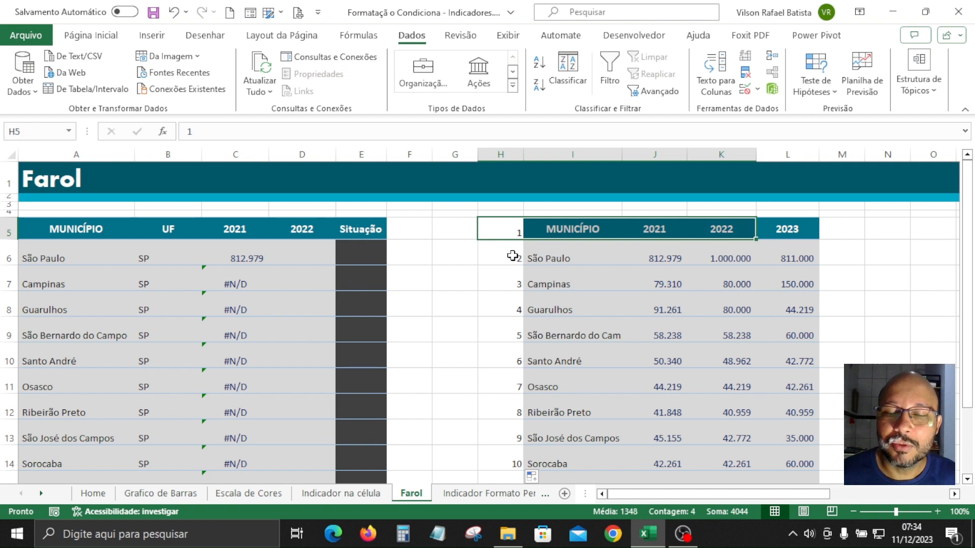
pyautogui.moveTo(509, 254); pyautogui.dragTo(673, 257)
pyautogui.moveTo(507, 289); pyautogui.dragTo(534, 283)
pyautogui.click(511, 236)
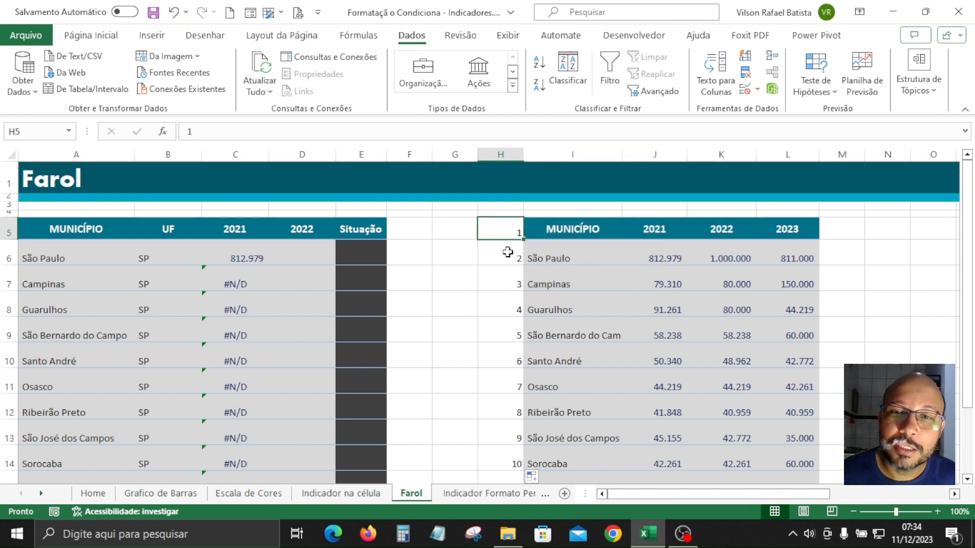
pyautogui.click(509, 253)
pyautogui.click(503, 281)
# Replace the fixed row index in C6's PROCH formula with a reference to H6
pyautogui.click(267, 257)
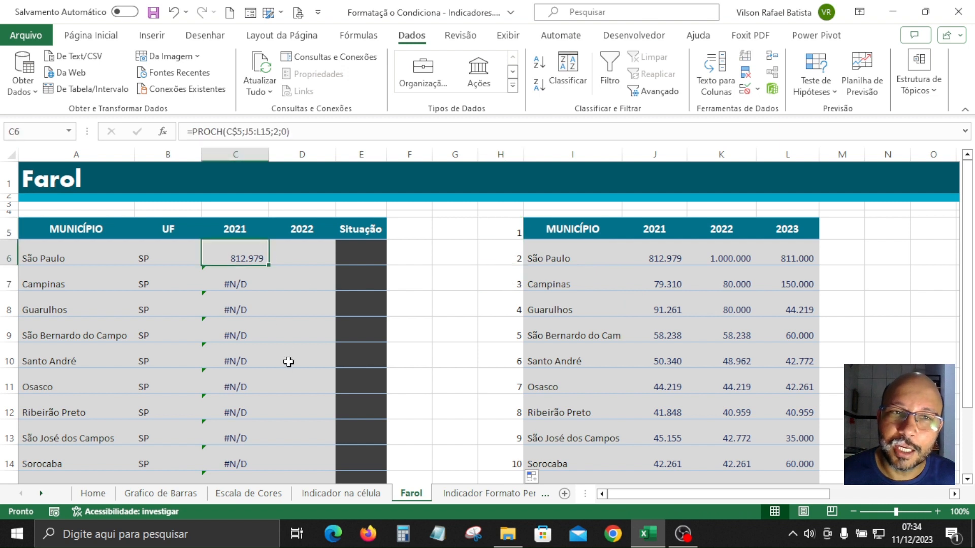
pyautogui.click(277, 131)
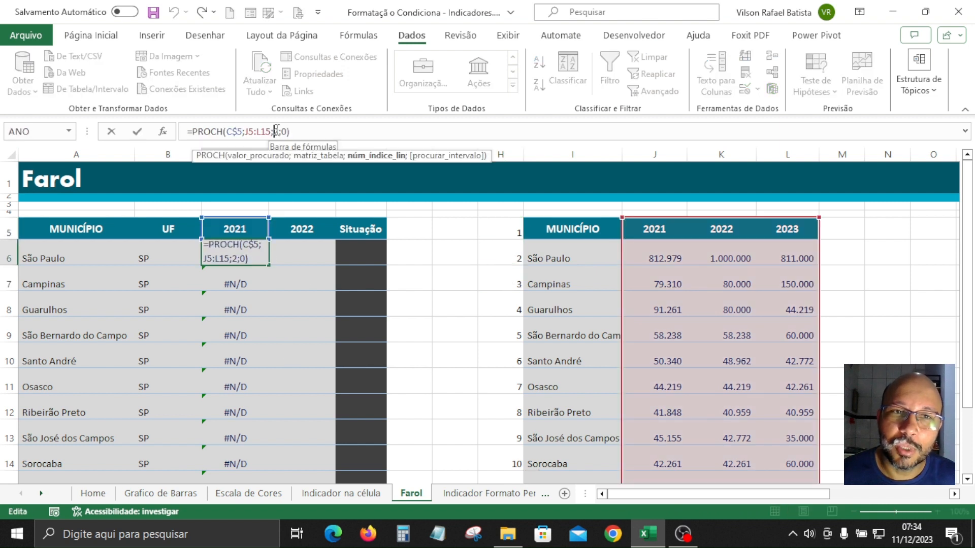
pyautogui.click(404, 162)
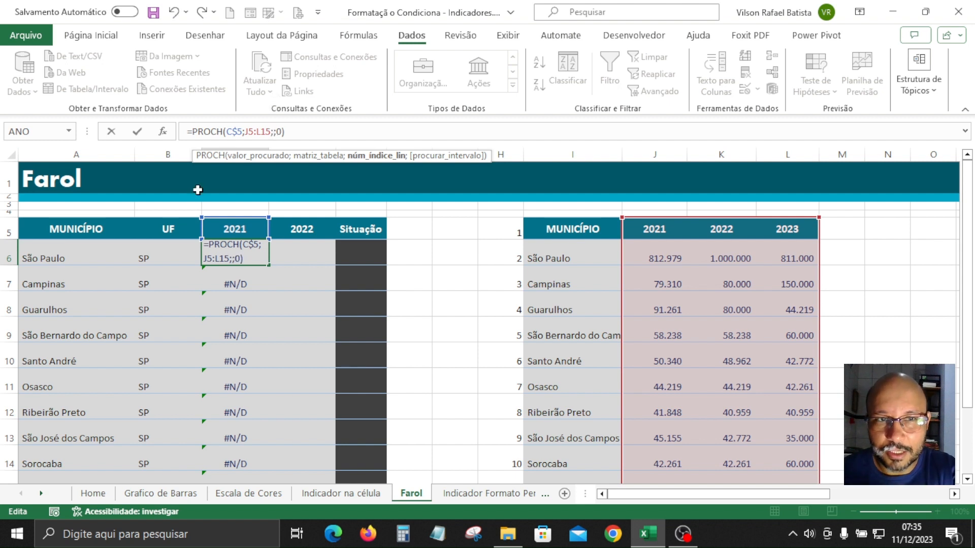
pyautogui.click(510, 253)
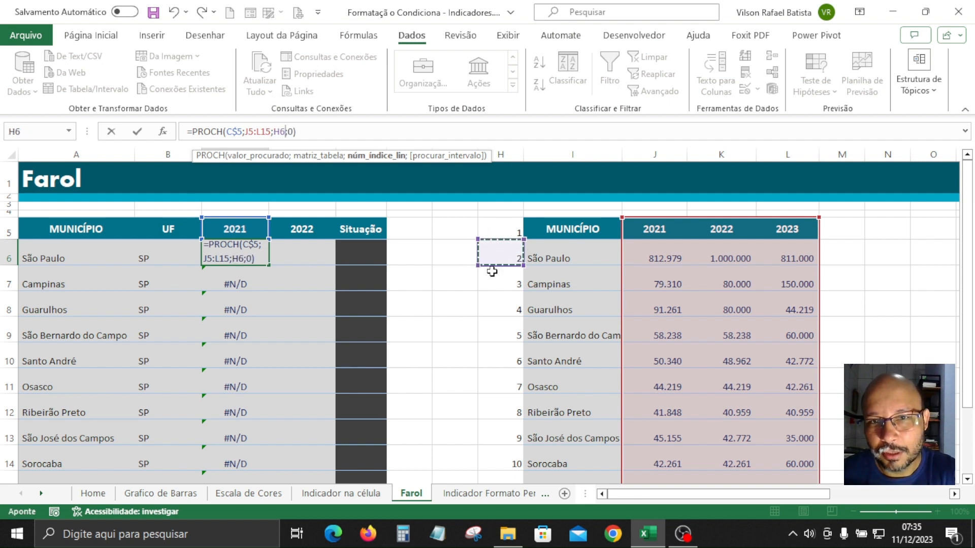
pyautogui.hotkey('ctrl', 'Return')
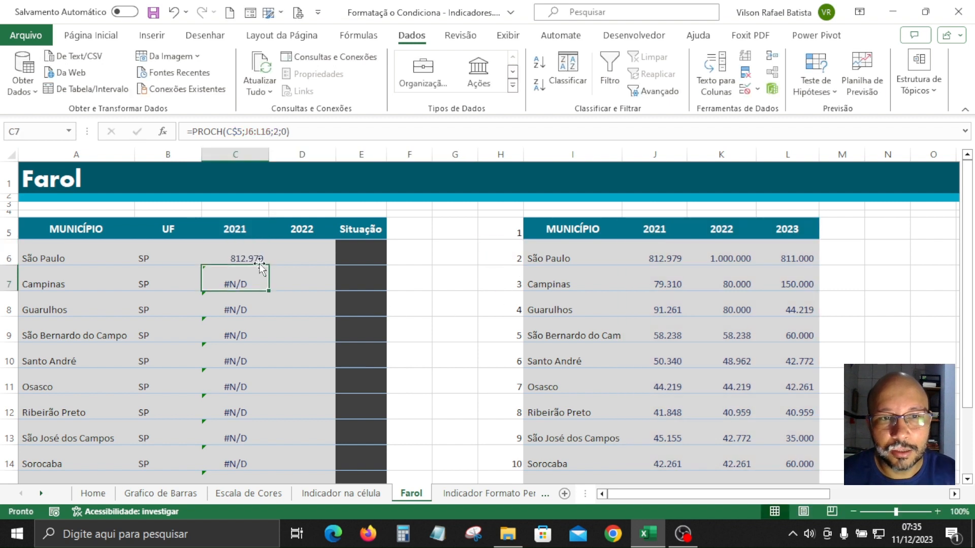
# Copy the C6 formula down to C7 and inspect which cells its arguments reference
pyautogui.moveTo(270, 268); pyautogui.dragTo(261, 305)
pyautogui.click(251, 285)
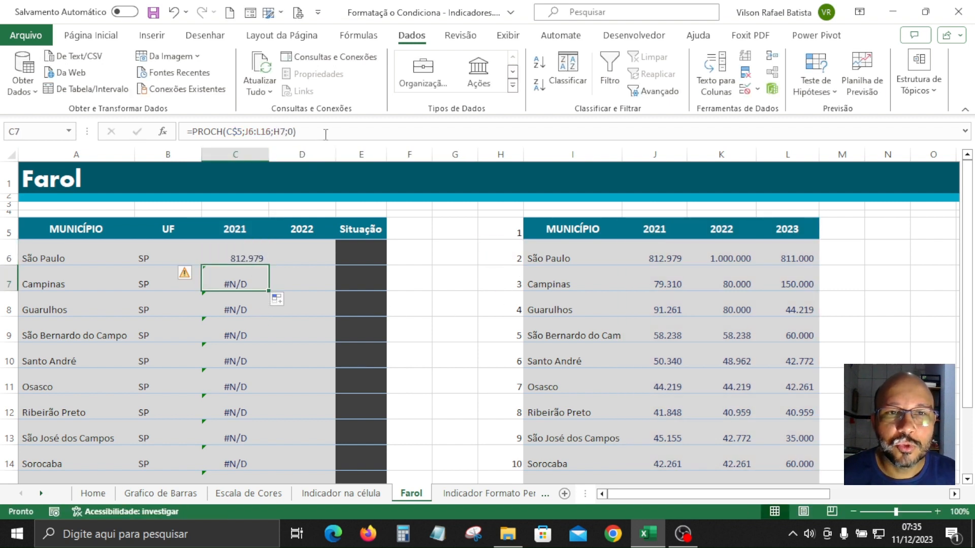
pyautogui.press('F2')
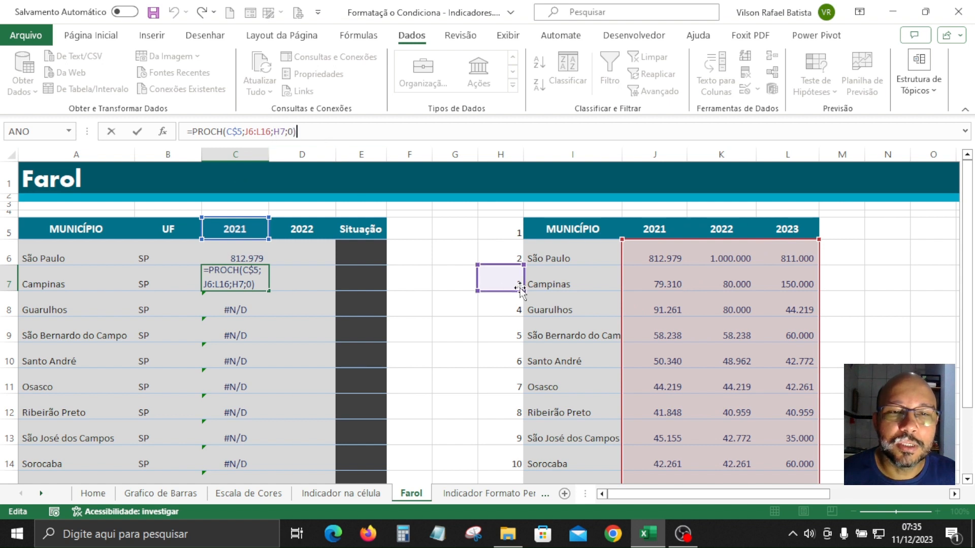
pyautogui.press('Return')
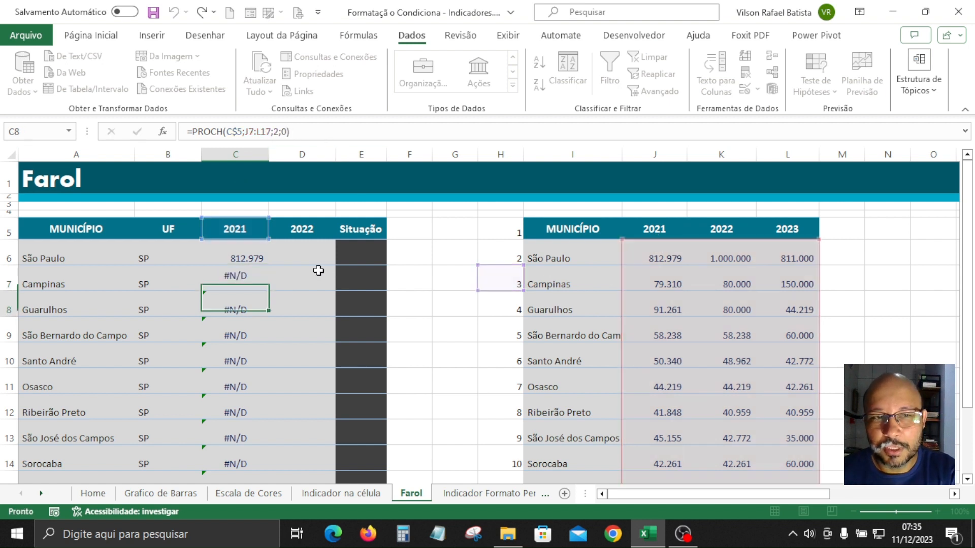
# Make the table range in C6's PROCH formula absolute as $J$5:$L$15
pyautogui.click(233, 257)
pyautogui.moveTo(246, 130); pyautogui.dragTo(266, 131)
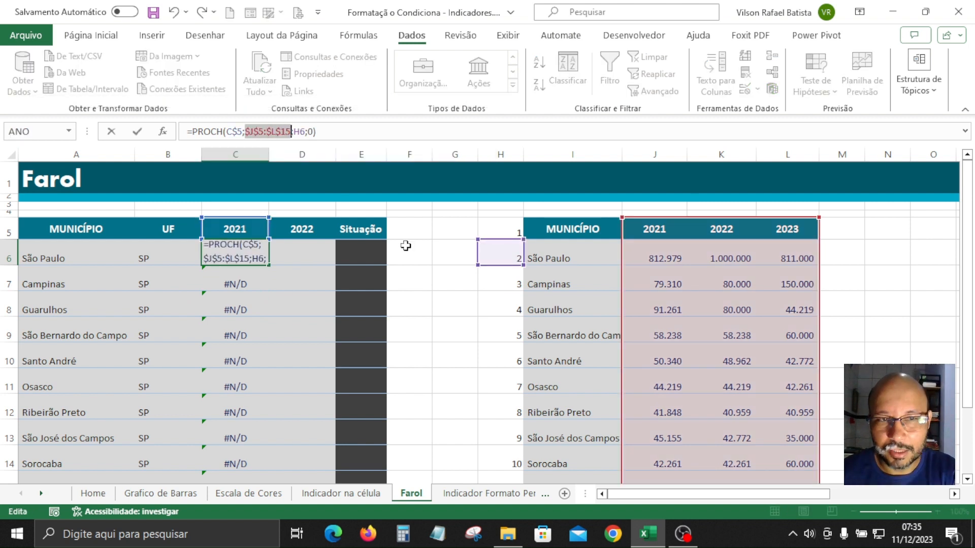
pyautogui.press('Return')
# Copy the C6 formula with the locked table range into C7 and inspect its row index reference
pyautogui.click(257, 264)
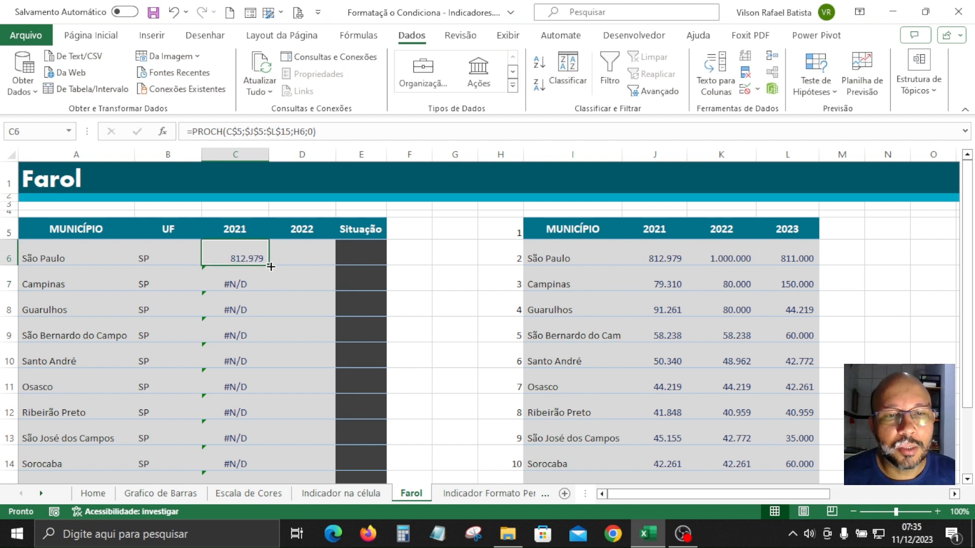
pyautogui.moveTo(271, 267); pyautogui.dragTo(268, 289)
pyautogui.click(249, 283)
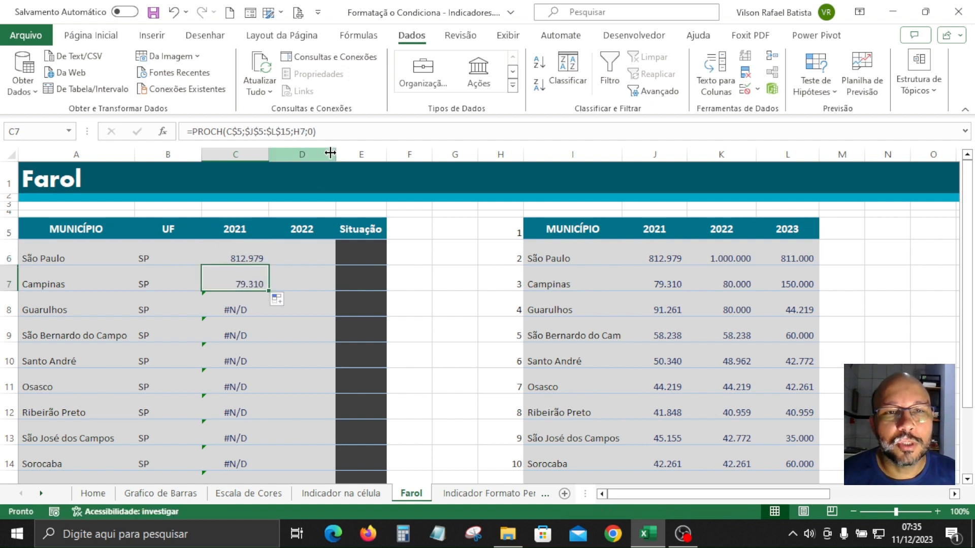
pyautogui.click(364, 131)
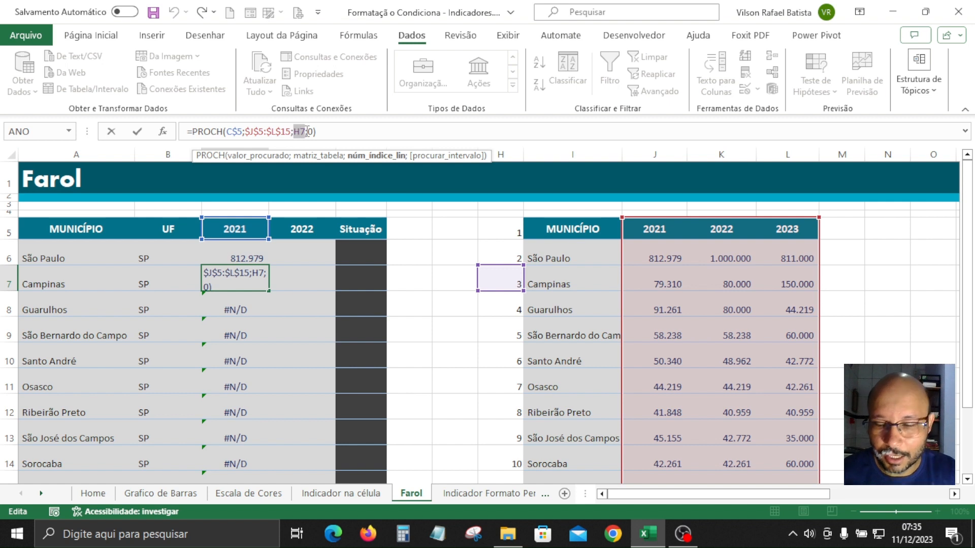
pyautogui.hotkey('ctrl', 'Return')
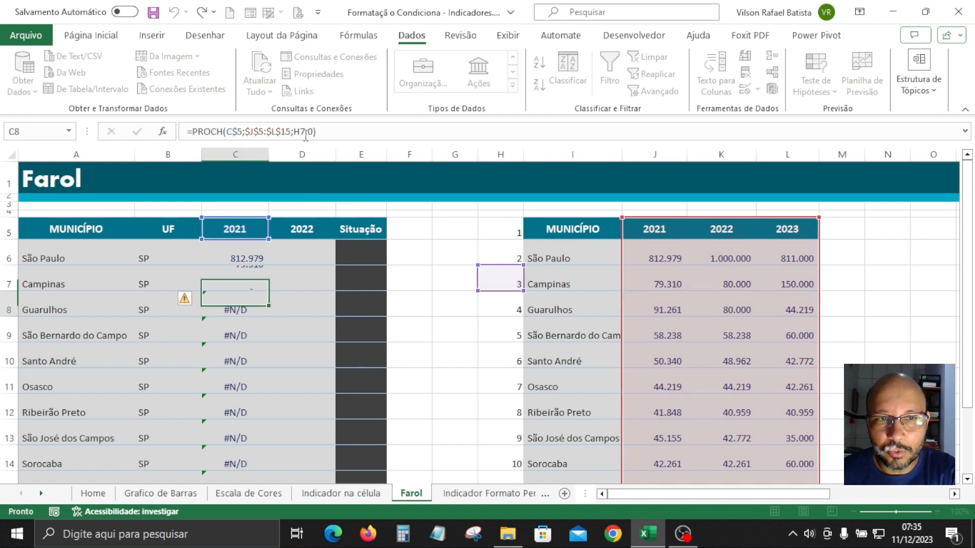
# Extend the formula from C7 to C8 for Guarulhos and check its row index reference in column H
pyautogui.moveTo(271, 292); pyautogui.dragTo(254, 312)
pyautogui.click(255, 312)
pyautogui.click(317, 131)
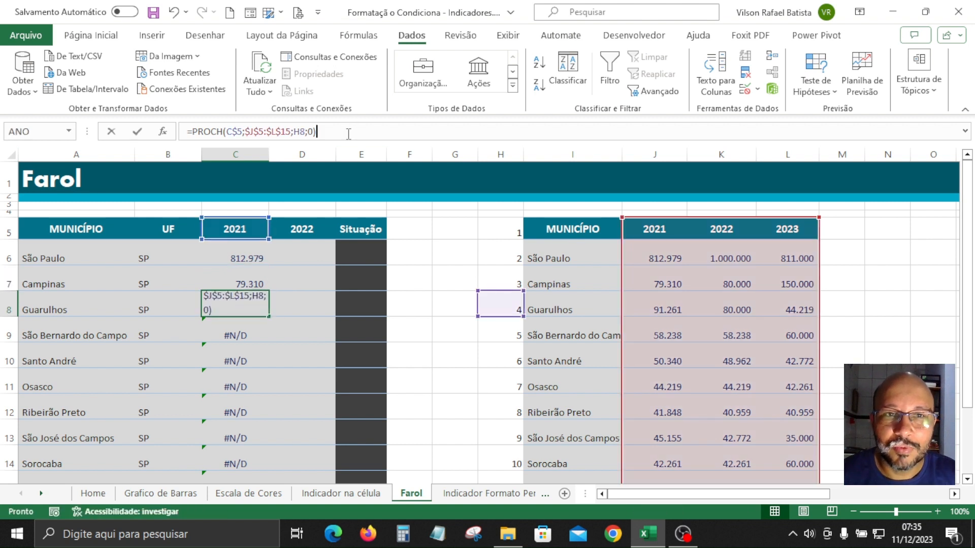
pyautogui.moveTo(291, 132); pyautogui.dragTo(305, 132)
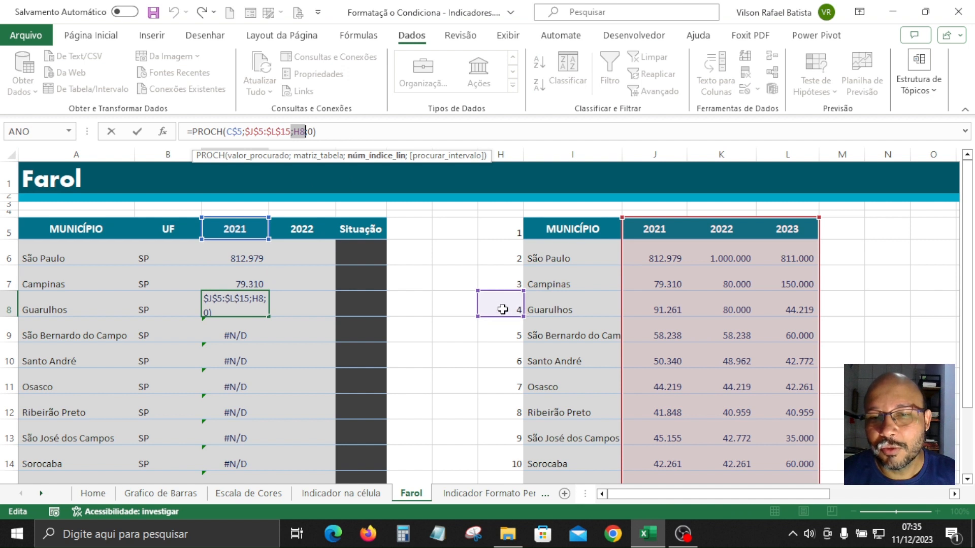
pyautogui.press('Return')
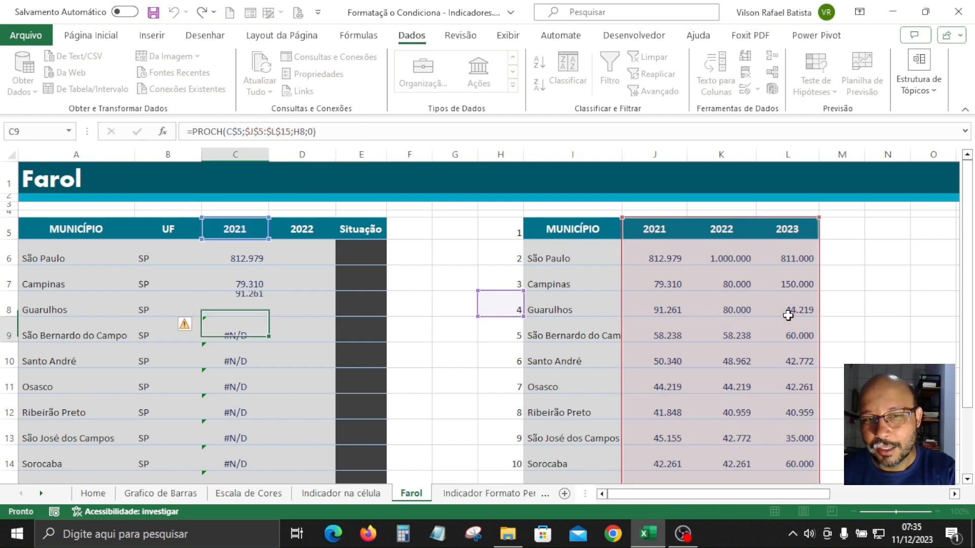
# Fill the corrected PROCH formula from C6 down to C15 and review the 2021 column
pyautogui.click(239, 258)
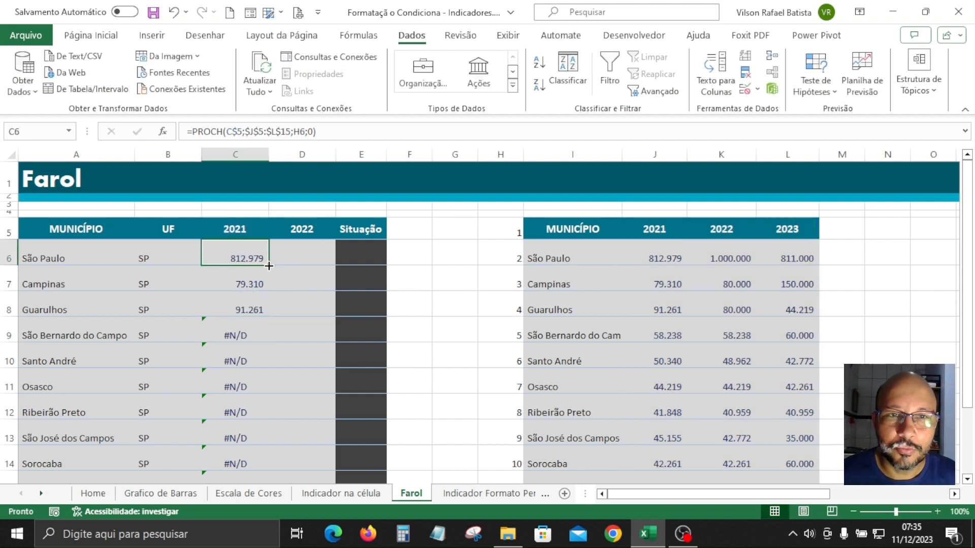
pyautogui.moveTo(269, 268); pyautogui.dragTo(266, 461)
pyautogui.click(252, 457)
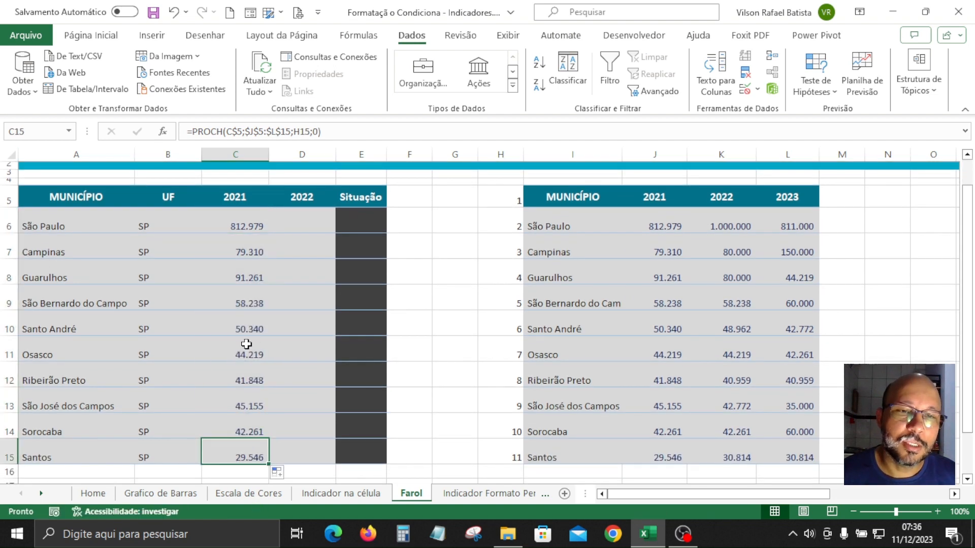
pyautogui.click(225, 339)
pyautogui.scroll(1, 225, 339)
pyautogui.click(247, 259)
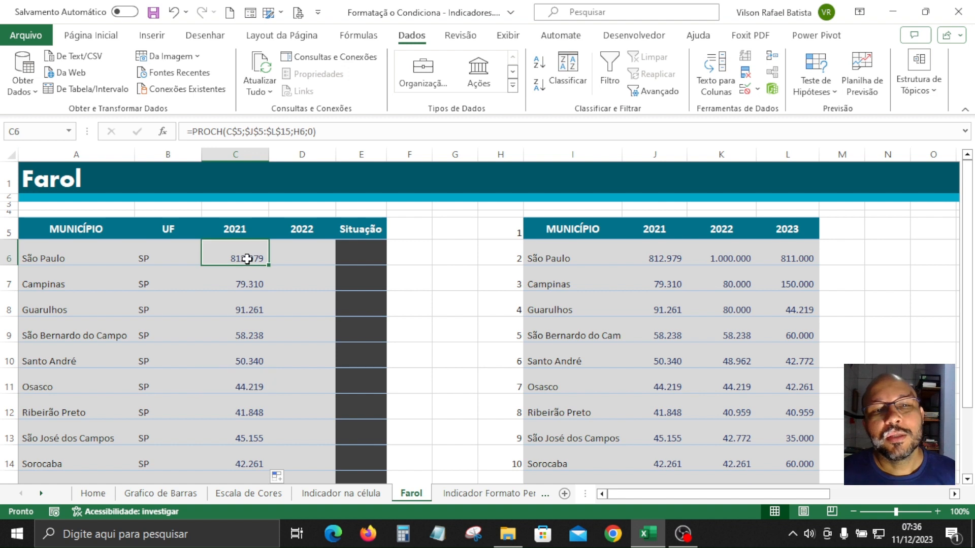
# Enter =PROCH(D5;J5:L15;H5;0) in D6 to look up São Paulo's value for the second year column
pyautogui.click(302, 257)
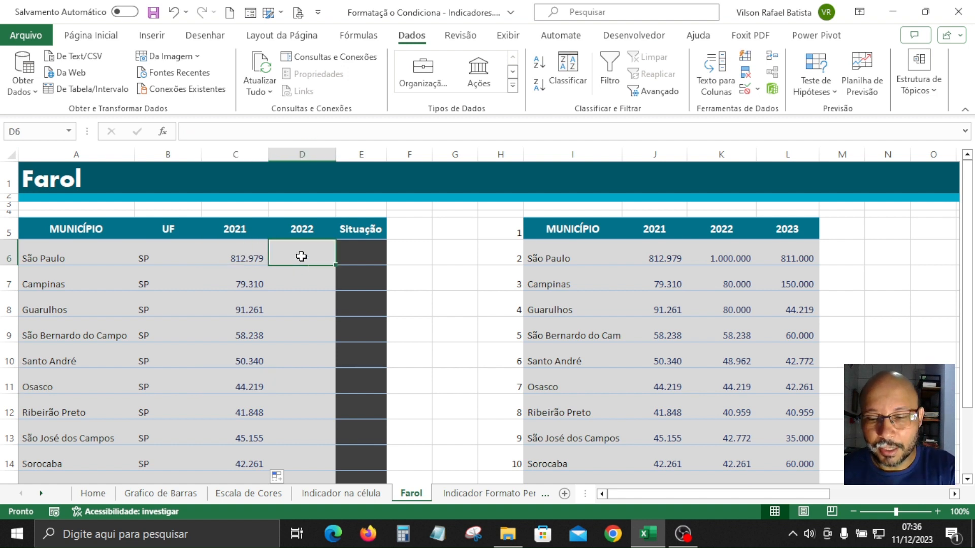
pyautogui.write('=')
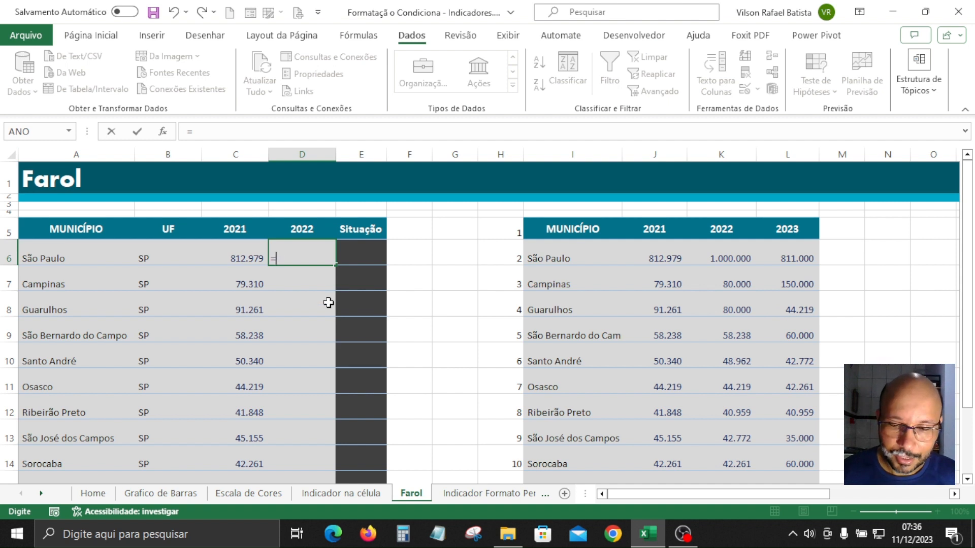
pyautogui.write('proc')
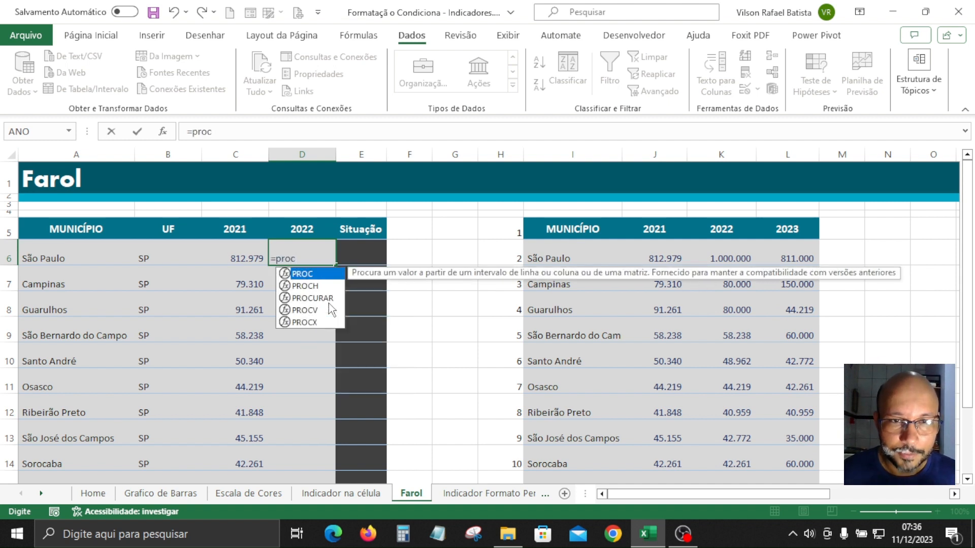
pyautogui.doubleClick(327, 286)
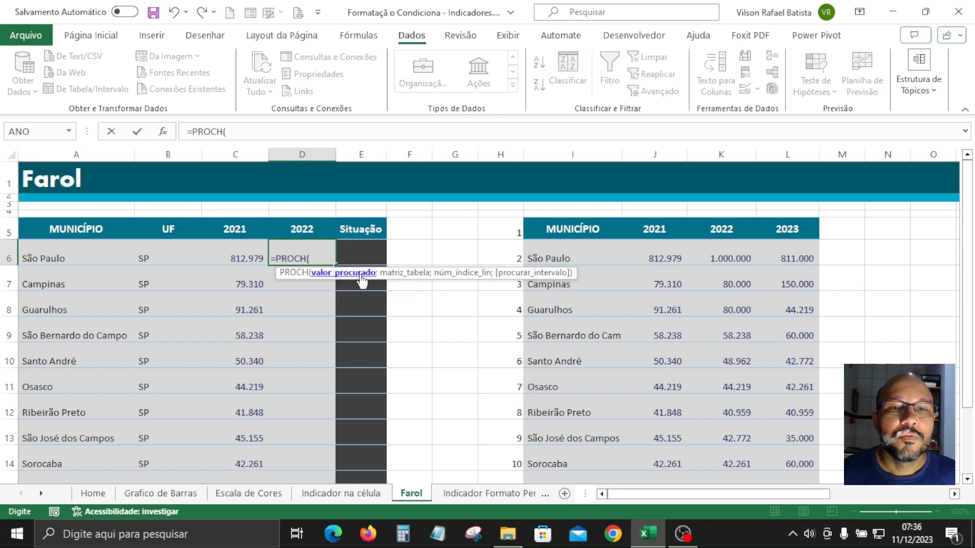
pyautogui.click(287, 224)
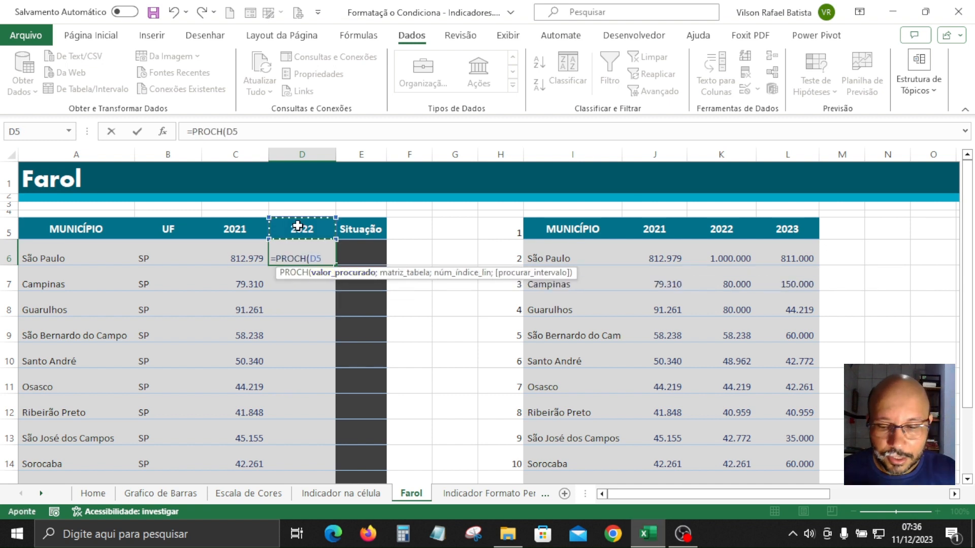
pyautogui.write(';')
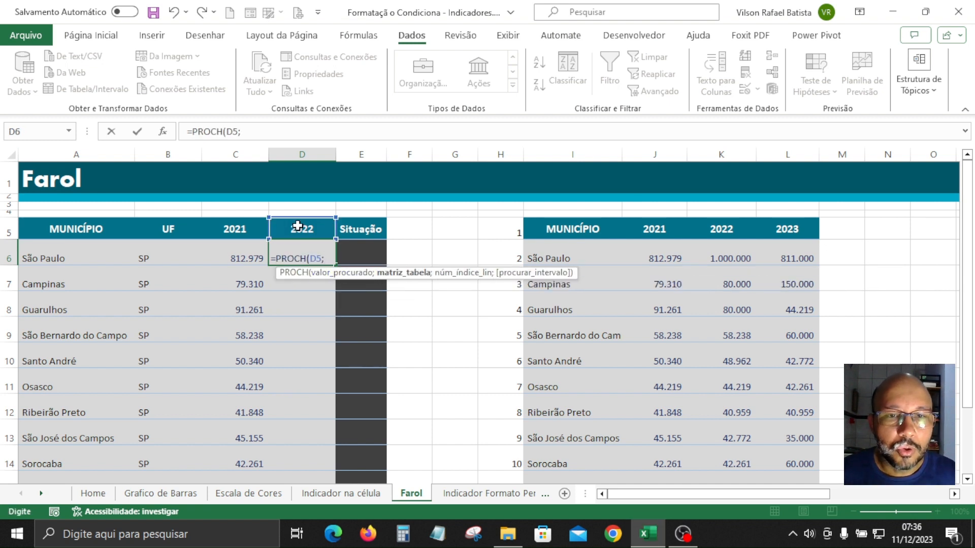
pyautogui.moveTo(654, 231); pyautogui.dragTo(800, 457)
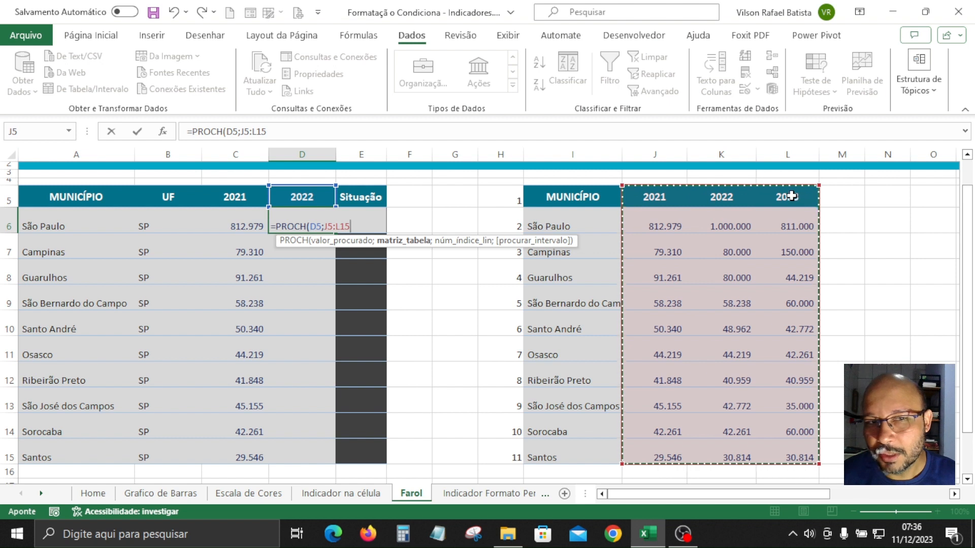
pyautogui.write(';')
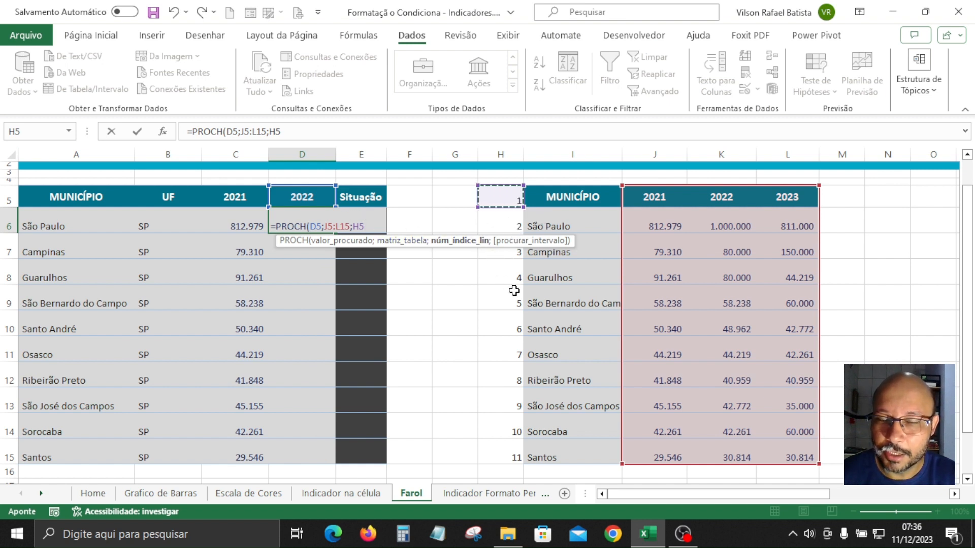
pyautogui.write(';')
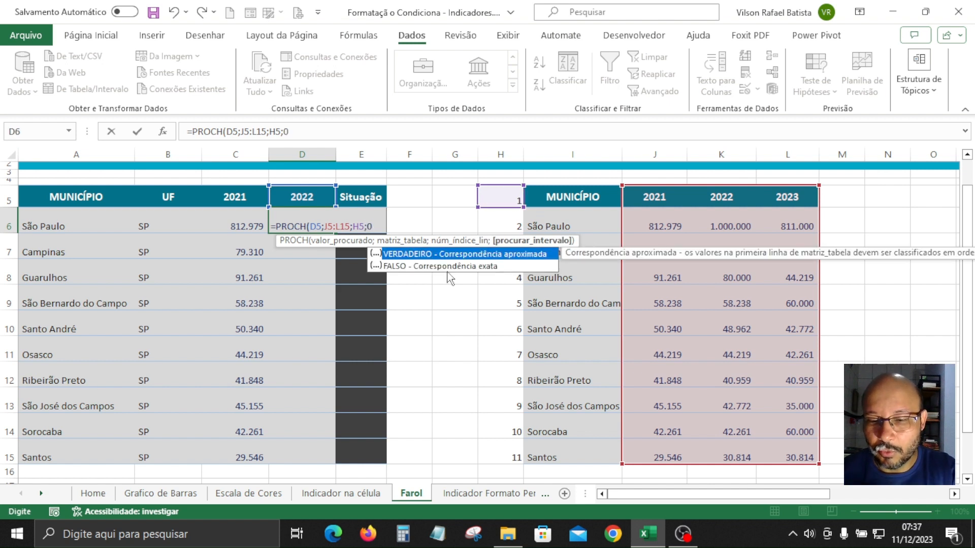
pyautogui.write('0)')
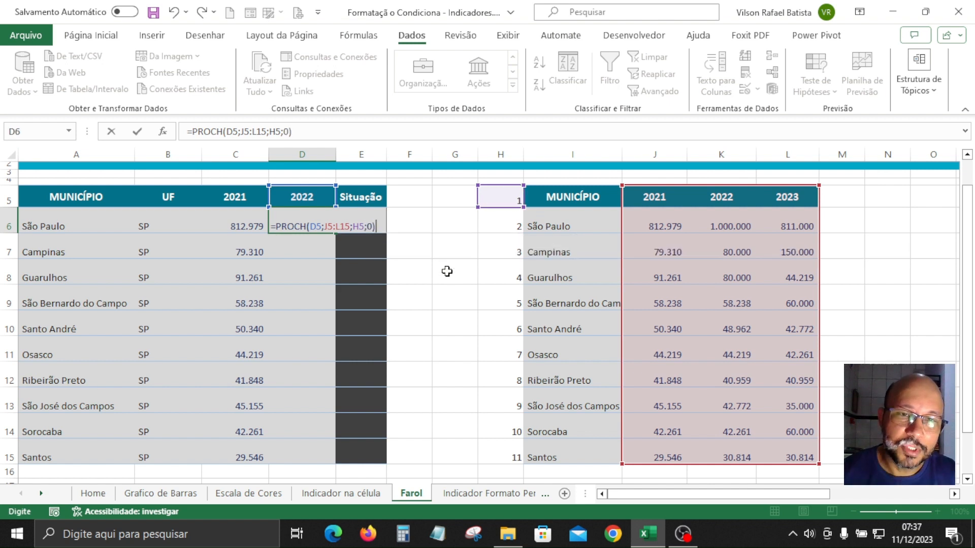
pyautogui.press('Return')
# Lock the references in D6's PROCH formula, using D$5 for the year and $J$5:$L$15 for the table range
pyautogui.click(314, 222)
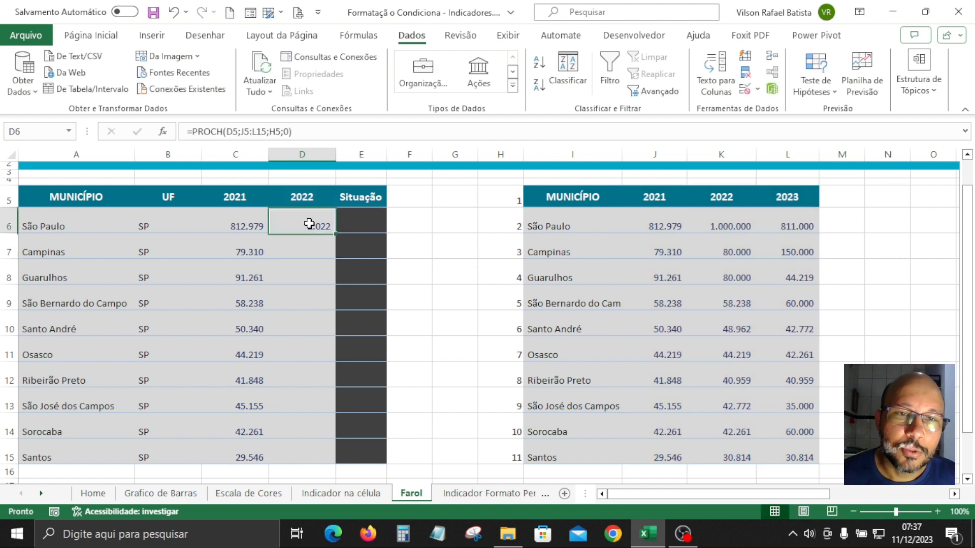
pyautogui.click(266, 132)
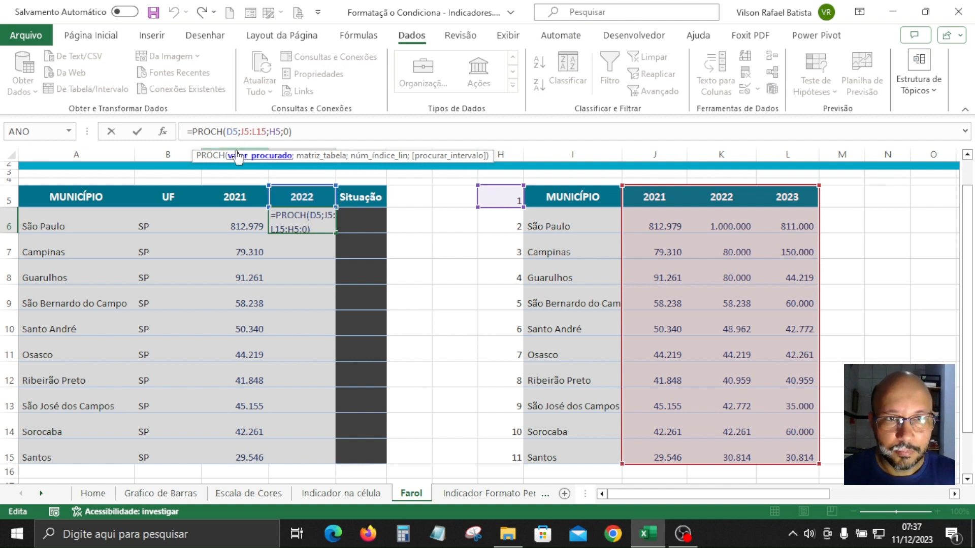
pyautogui.write('$')
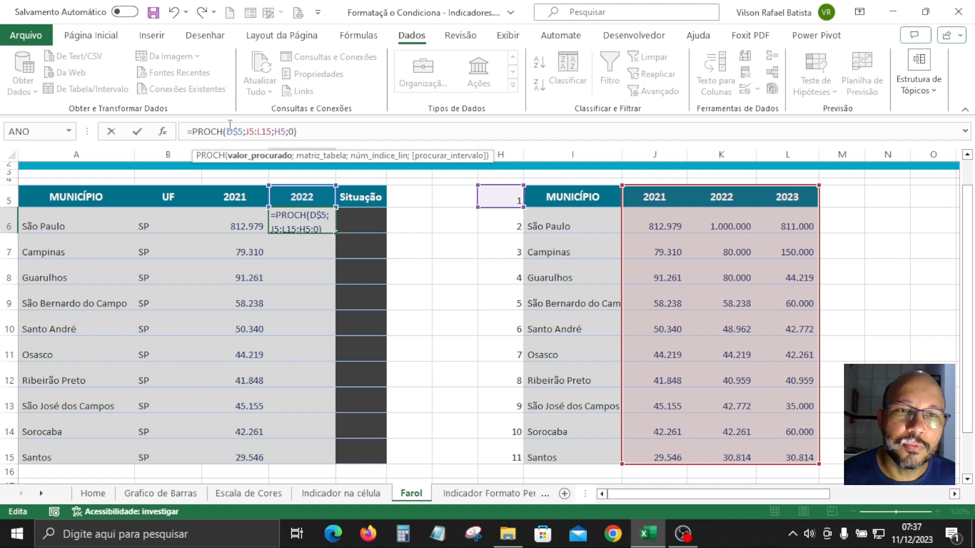
pyautogui.moveTo(262, 128); pyautogui.dragTo(272, 128)
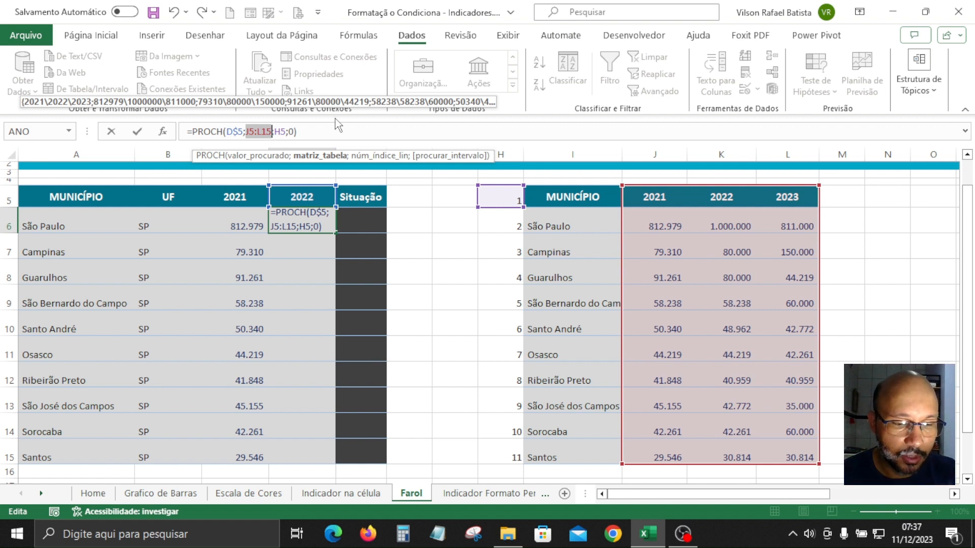
pyautogui.press('F4')
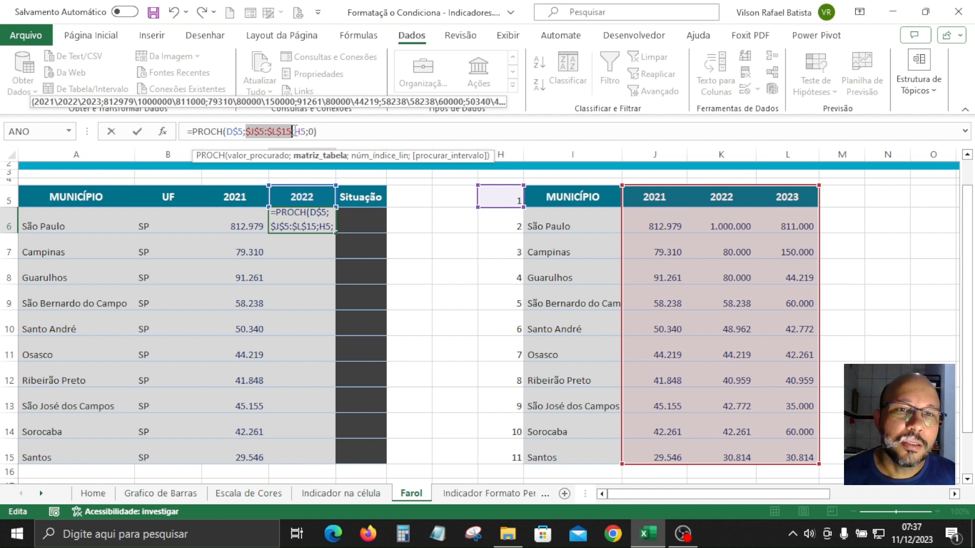
pyautogui.moveTo(294, 131); pyautogui.dragTo(301, 131)
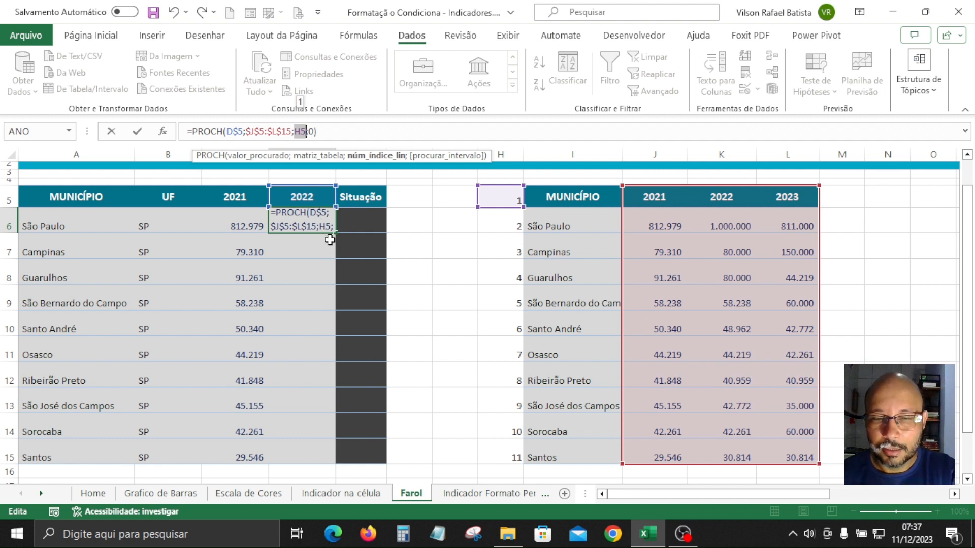
pyautogui.press('Return')
# Copy the D6 formula into D7 for Campinas and inspect its row index reference
pyautogui.click(322, 223)
pyautogui.moveTo(335, 233); pyautogui.dragTo(320, 250)
pyautogui.press('F2')
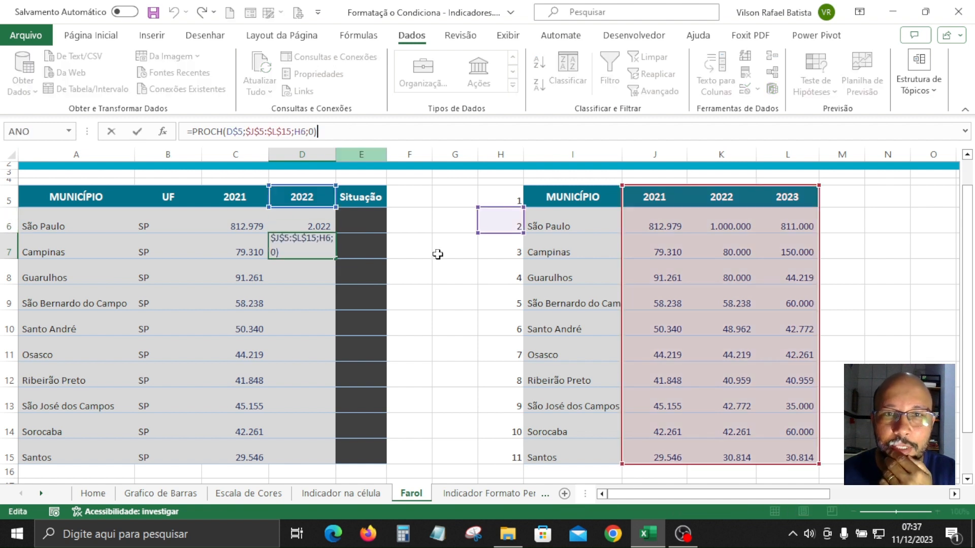
pyautogui.press('Escape')
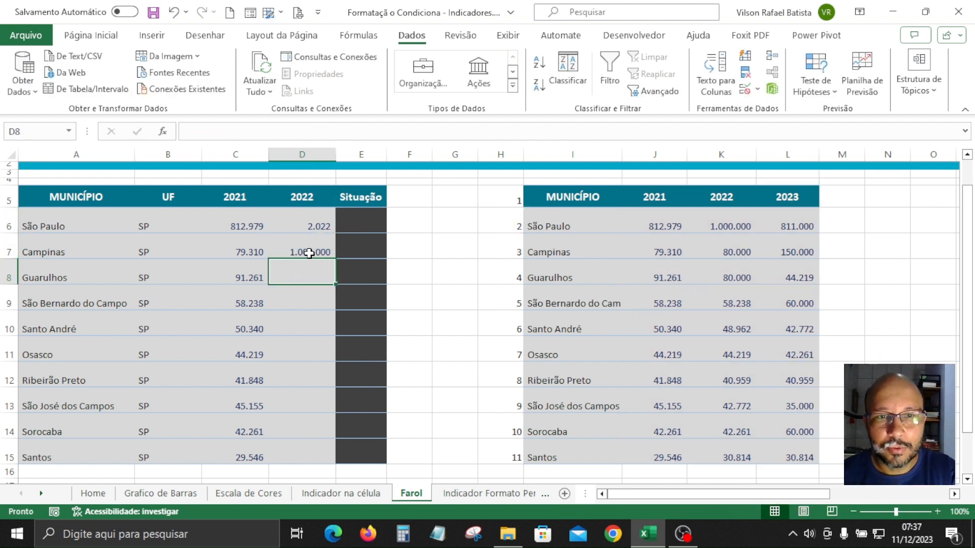
# Extend the formula from D7 to D8 for Guarulhos and check its row index reference in column H
pyautogui.moveTo(336, 259); pyautogui.dragTo(319, 278)
pyautogui.click(319, 277)
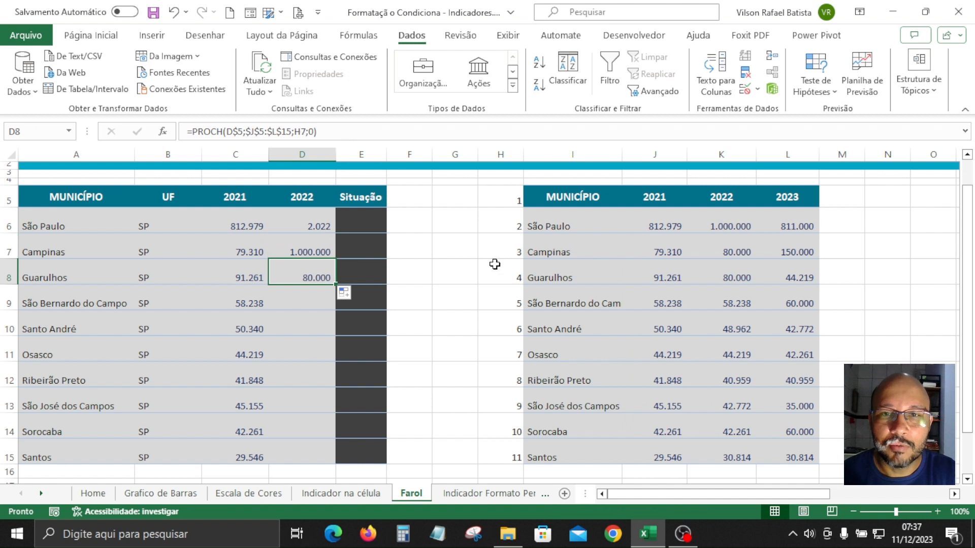
pyautogui.press('F2')
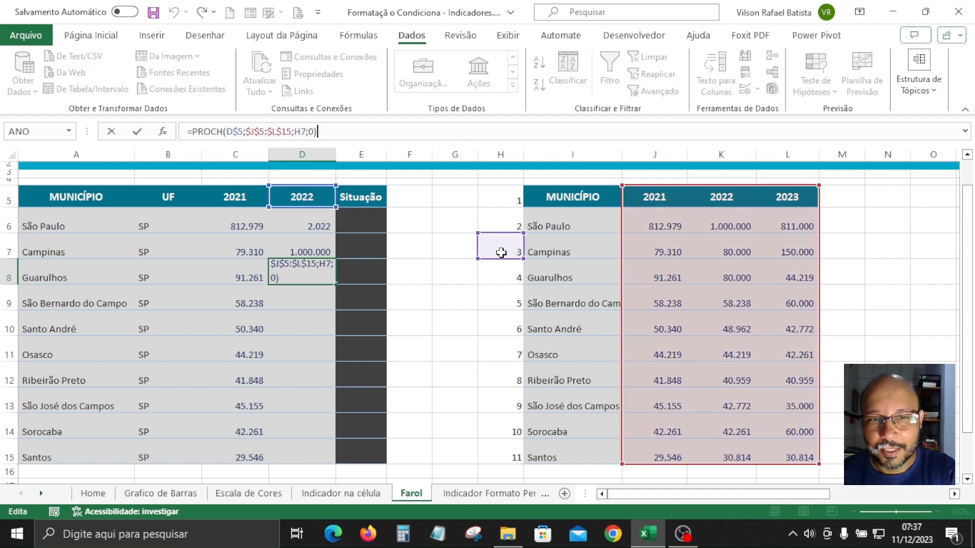
pyautogui.press('Return')
# Fill the PROCH formula from D8 down to D15 for the remaining municipalities
pyautogui.click(322, 276)
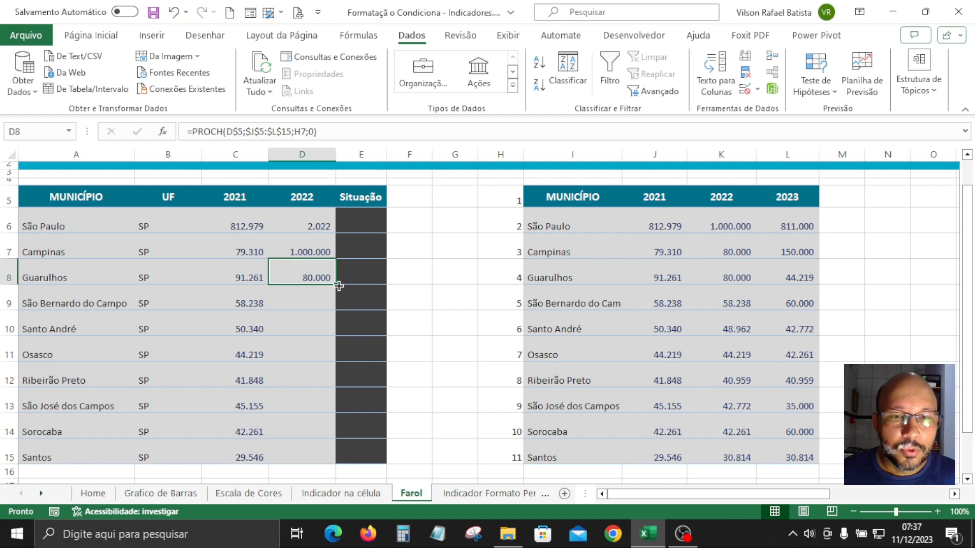
pyautogui.moveTo(338, 286); pyautogui.dragTo(337, 460)
pyautogui.click(423, 409)
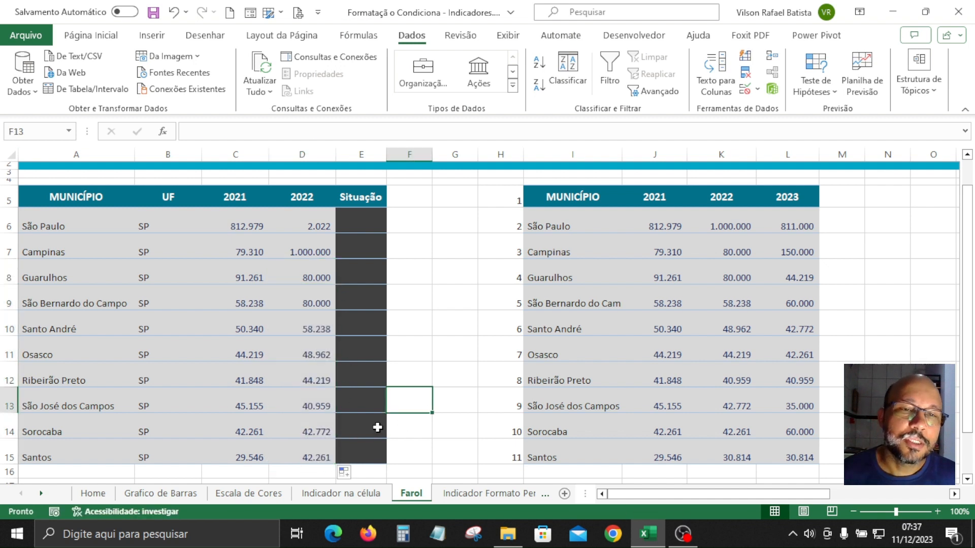
# Choose 2023 as the year in header cell D5 to test the lookup column
pyautogui.click(237, 196)
pyautogui.click(301, 200)
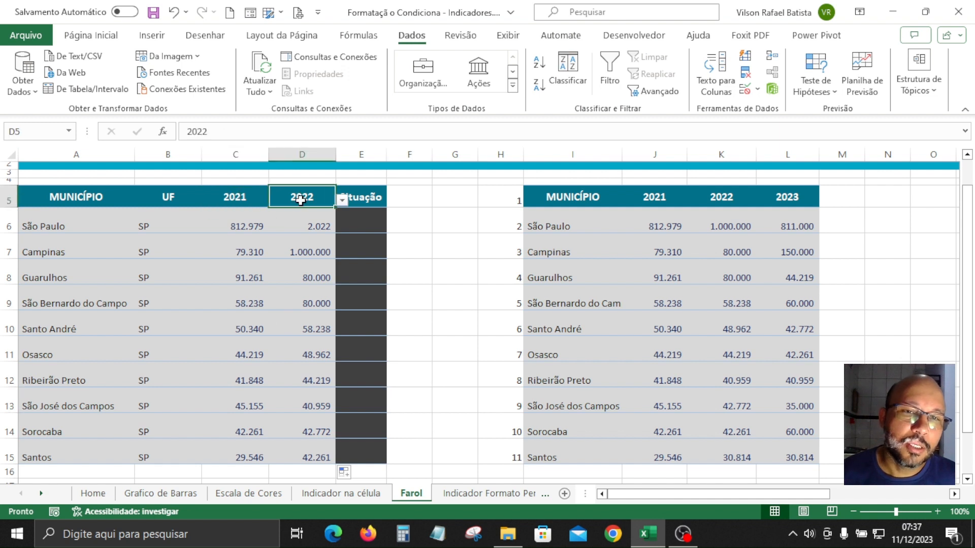
pyautogui.click(343, 201)
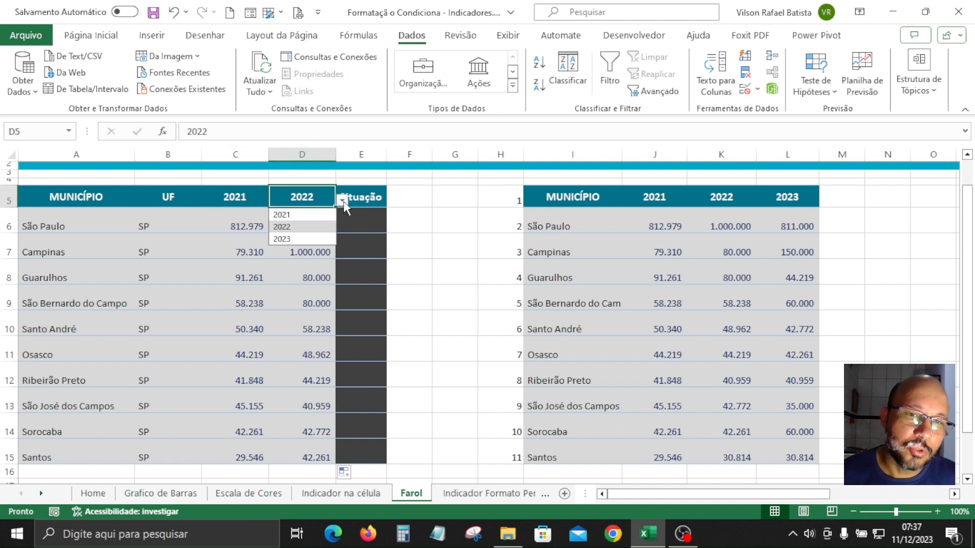
pyautogui.click(295, 234)
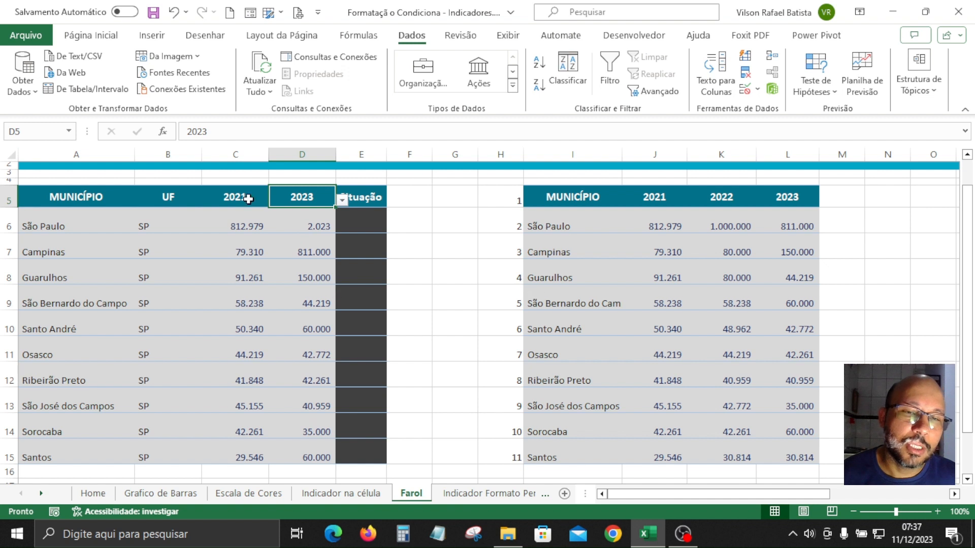
# Choose 2022 as the year in header cell C5 to test the first lookup column
pyautogui.click(229, 193)
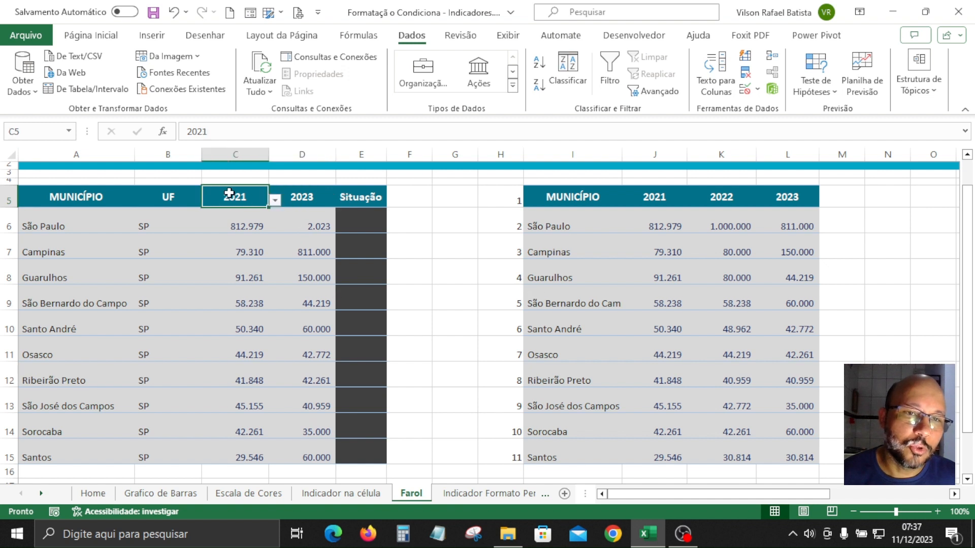
pyautogui.click(311, 194)
pyautogui.click(251, 195)
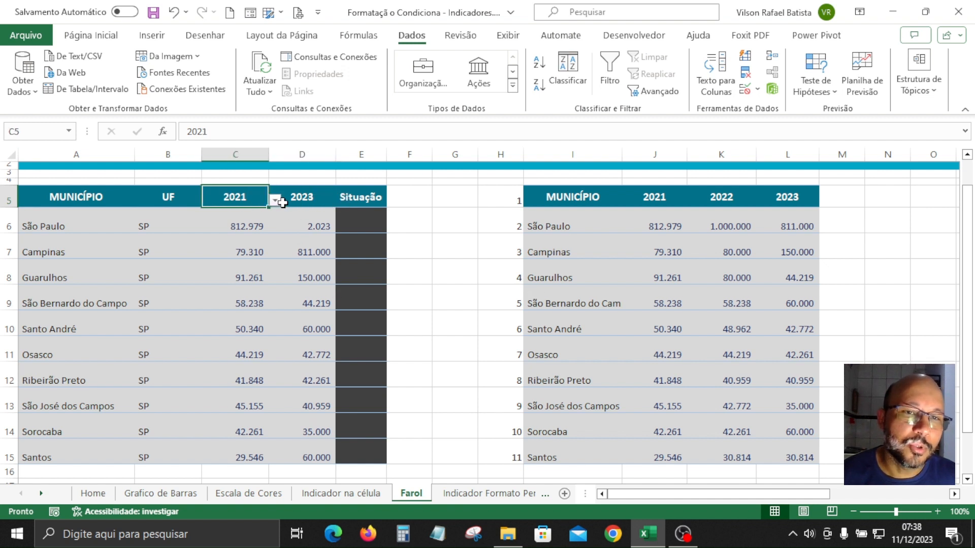
pyautogui.click(274, 201)
pyautogui.click(250, 224)
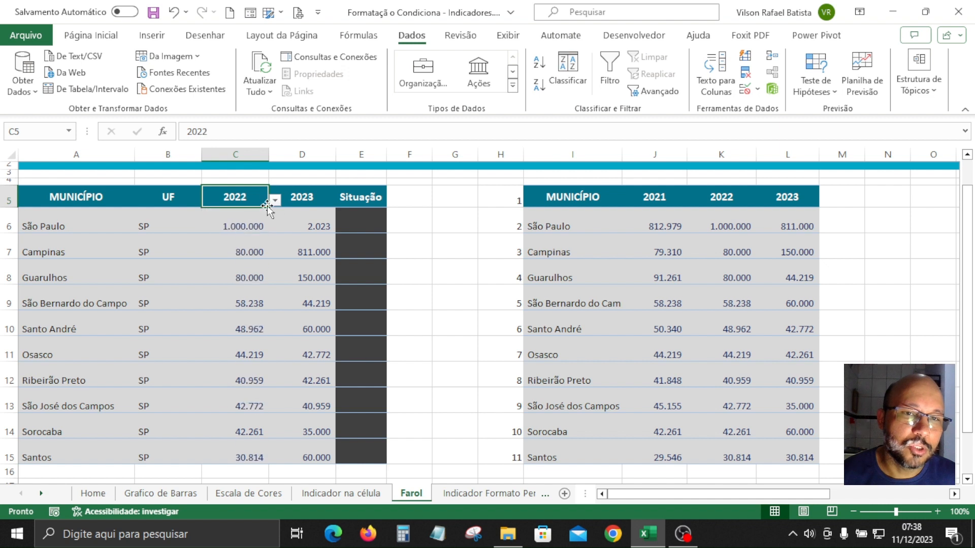
# Set the year in header cell C5 back to 2021
pyautogui.click(299, 200)
pyautogui.click(218, 195)
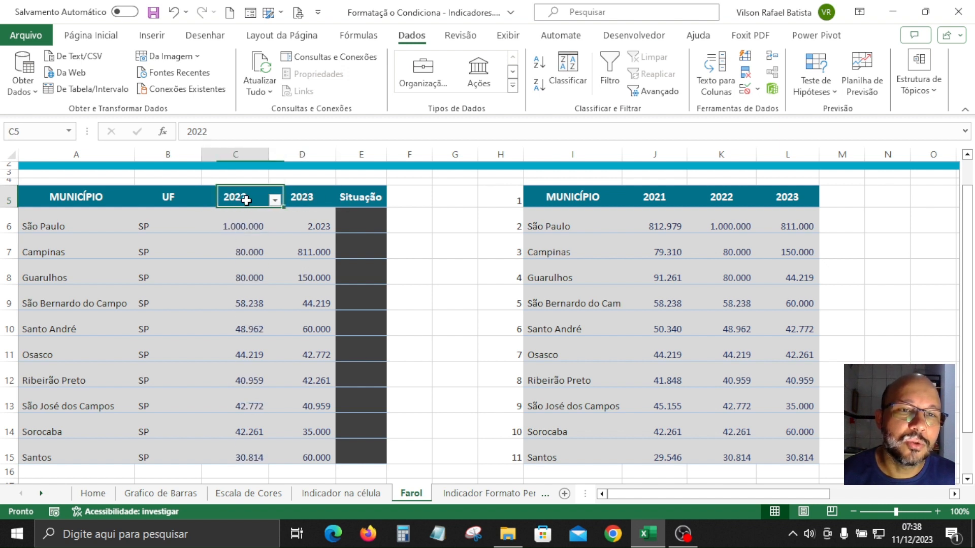
pyautogui.click(274, 200)
pyautogui.click(252, 212)
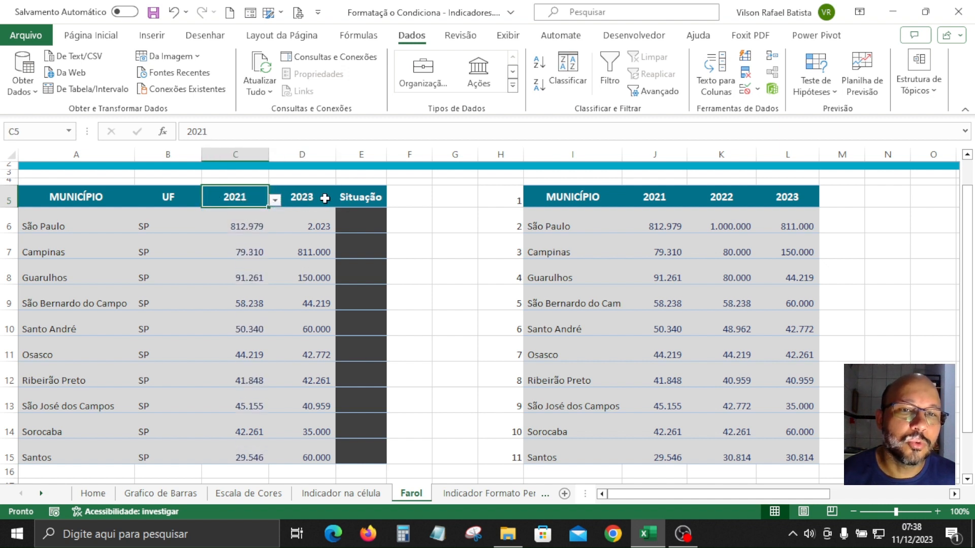
# Set the year in header cell D5 back to 2022 and compare the values in columns C and D
pyautogui.click(299, 198)
pyautogui.click(341, 201)
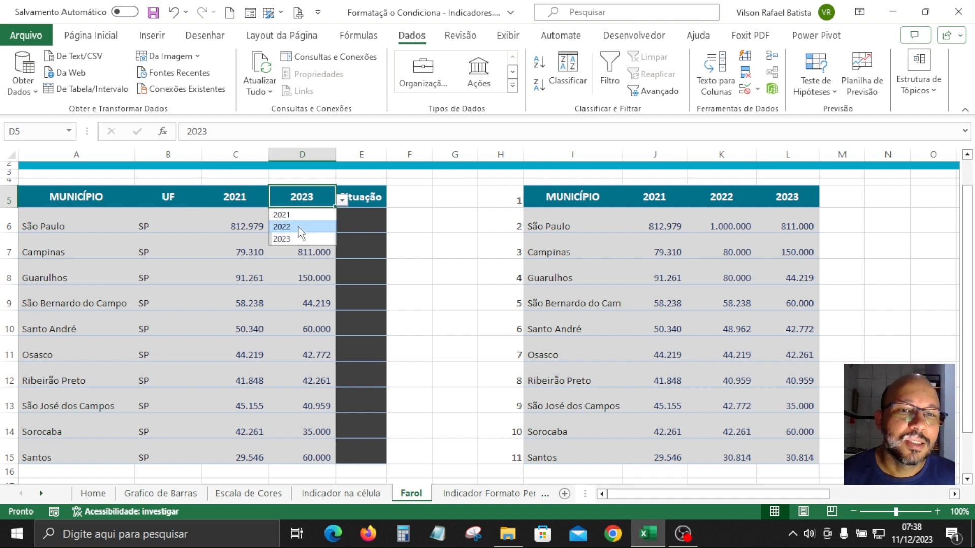
pyautogui.click(282, 226)
pyautogui.moveTo(249, 226); pyautogui.dragTo(305, 227)
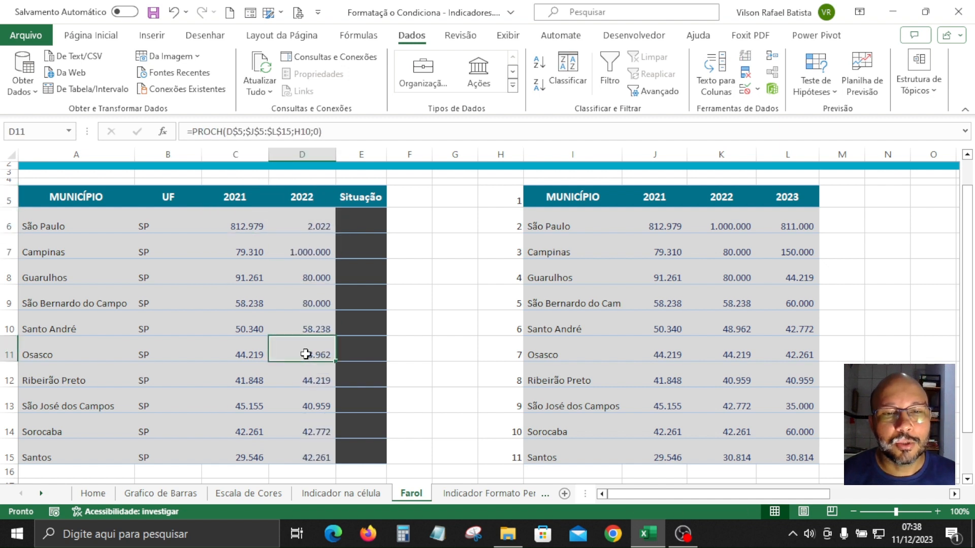
# Enter the formula =D6-C6 in the first Situação cell, E6, to compute the difference between the two selected years
pyautogui.click(359, 269)
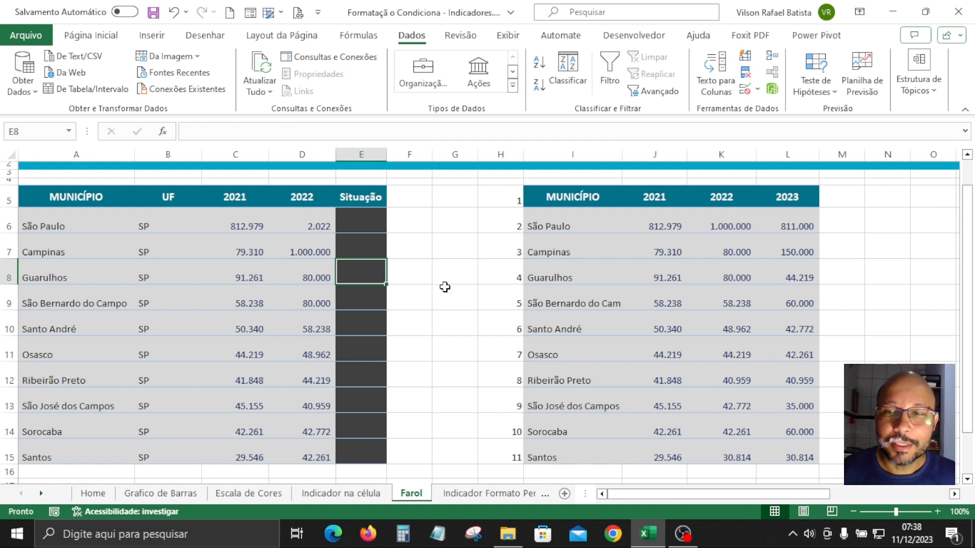
pyautogui.click(370, 224)
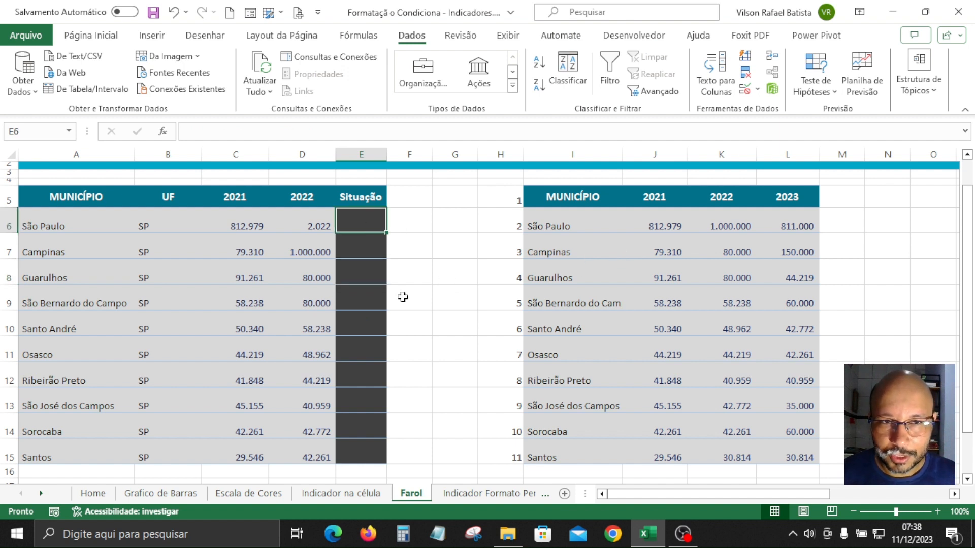
pyautogui.write('=')
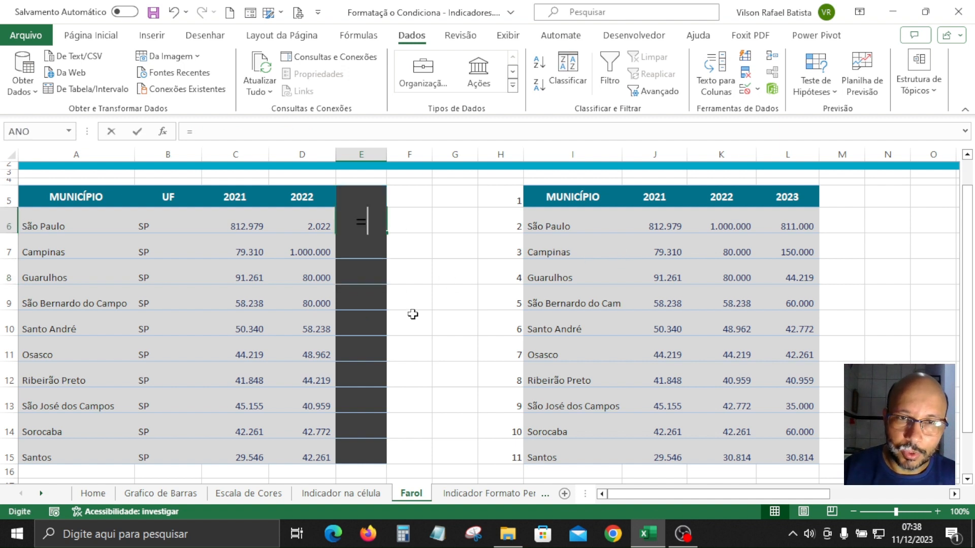
pyautogui.click(329, 225)
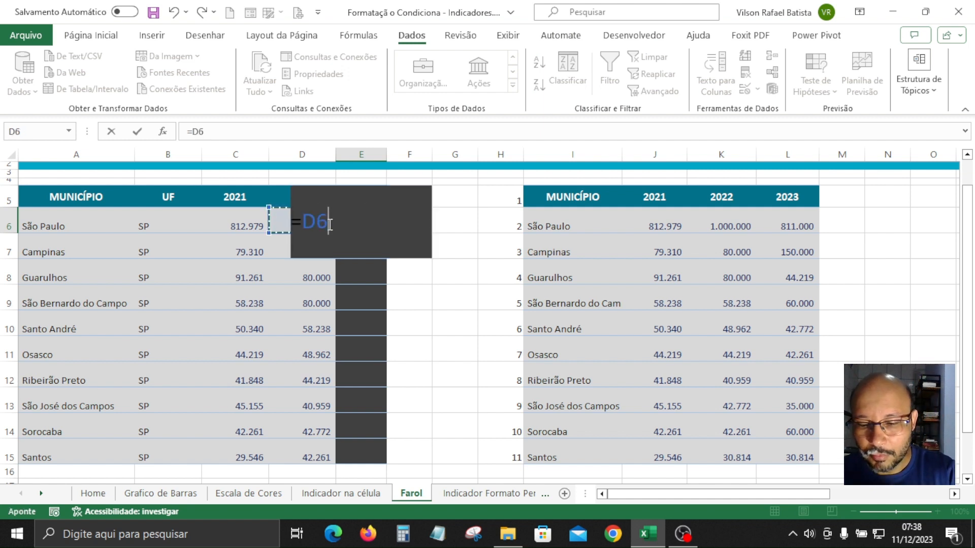
pyautogui.write('-')
pyautogui.click(249, 225)
pyautogui.press('Return')
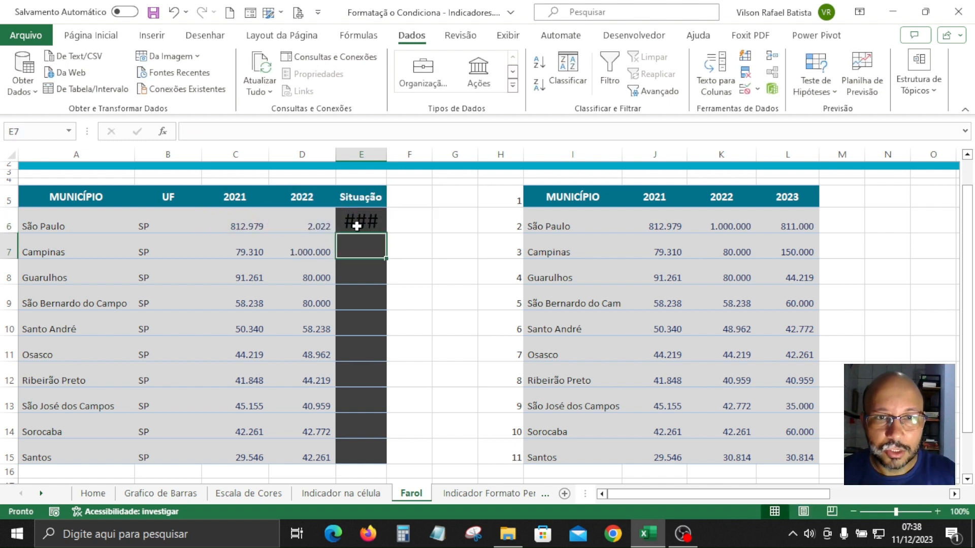
# Widen column E so the Situação values fit, and fill the E6 formula down to E15
pyautogui.click(356, 220)
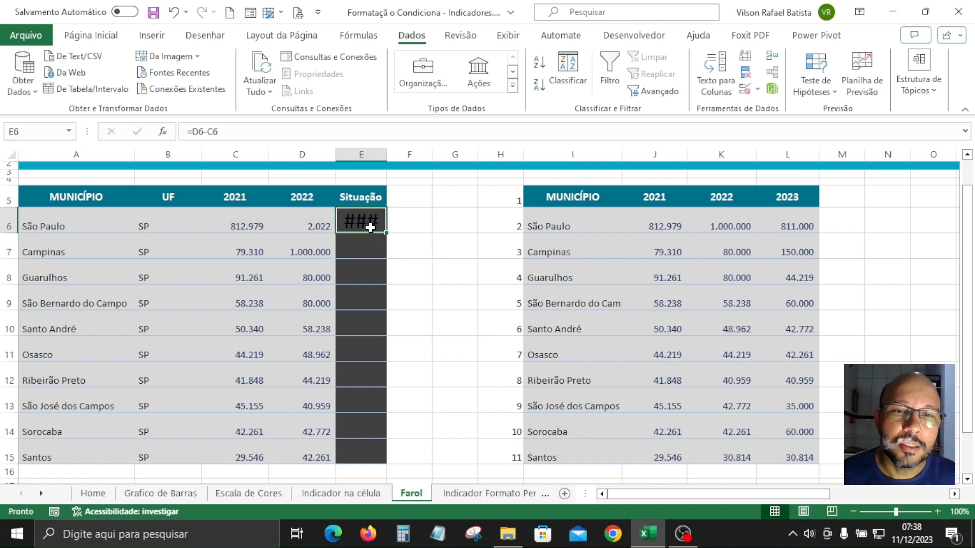
pyautogui.moveTo(384, 157); pyautogui.dragTo(476, 167)
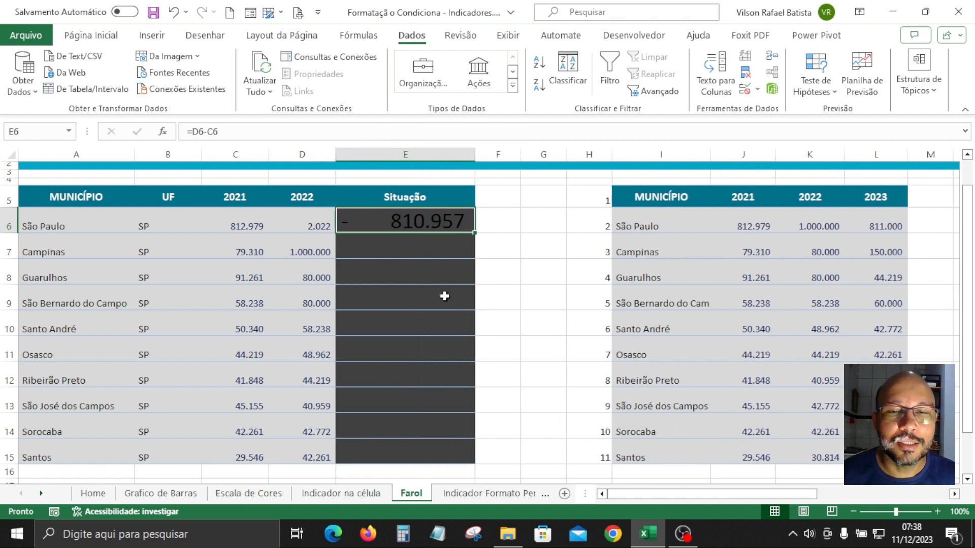
pyautogui.moveTo(473, 236); pyautogui.dragTo(474, 451)
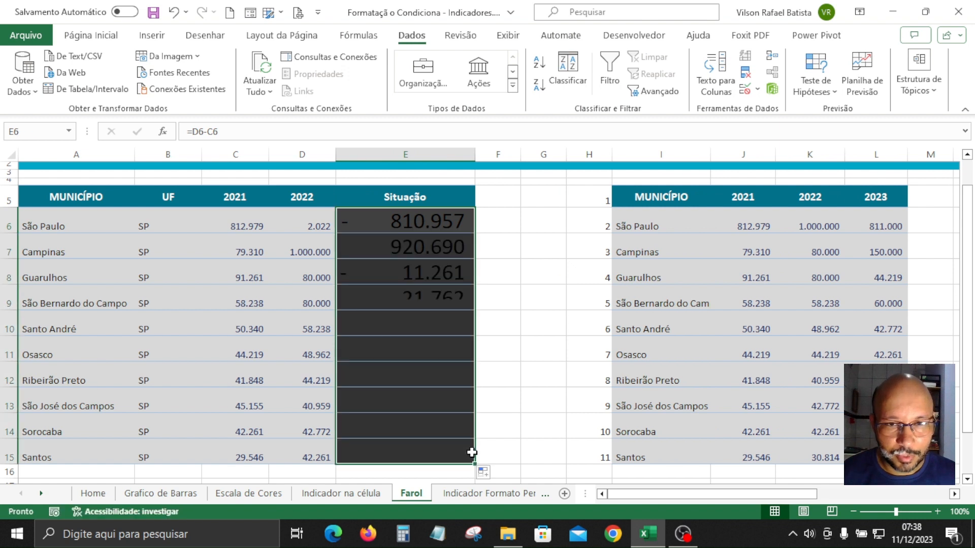
# Change the font color of the Situação values in E6:E15 to white
pyautogui.click(418, 229)
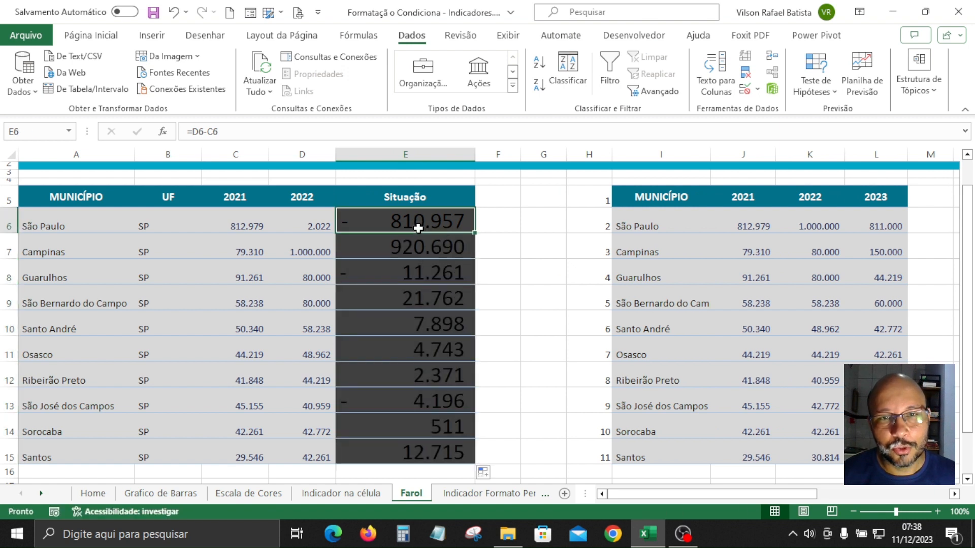
pyautogui.moveTo(424, 229); pyautogui.dragTo(435, 448)
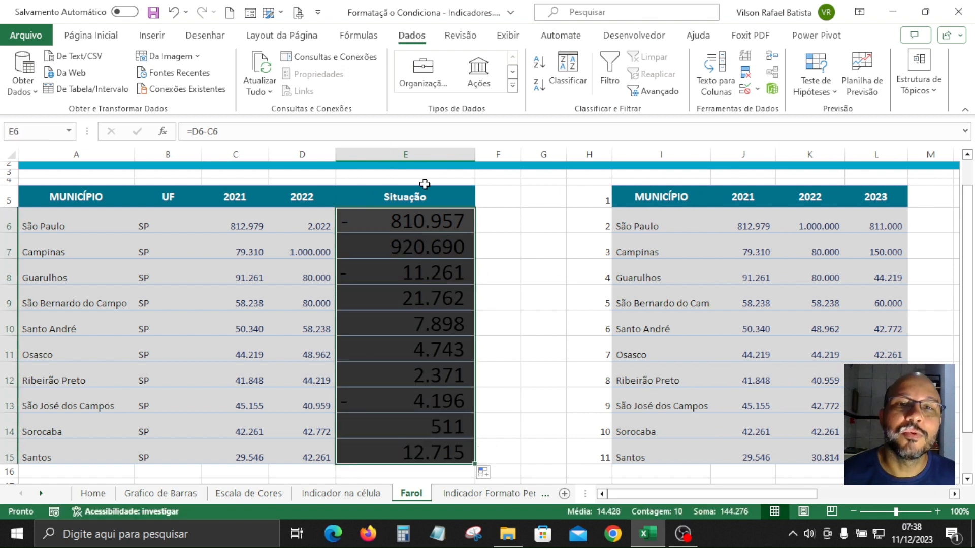
pyautogui.click(91, 35)
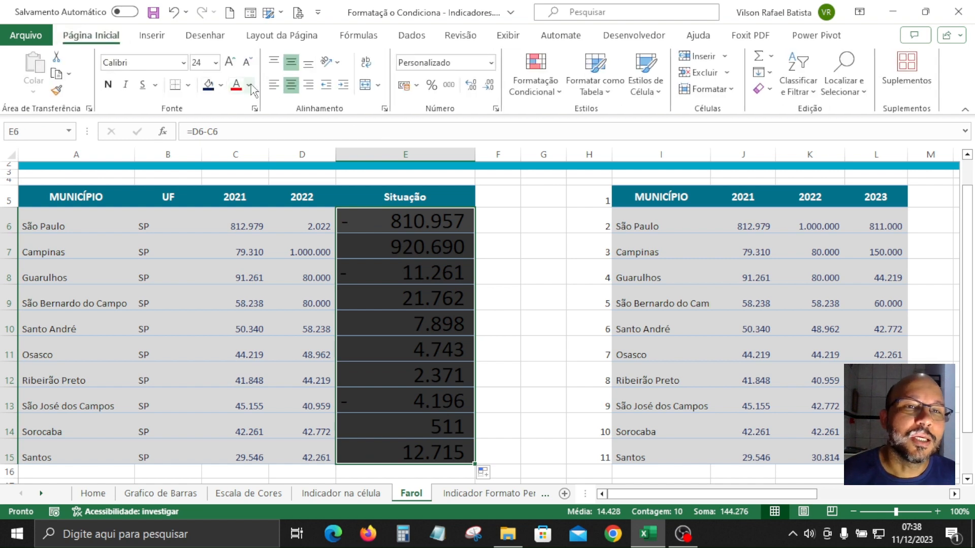
pyautogui.click(250, 85)
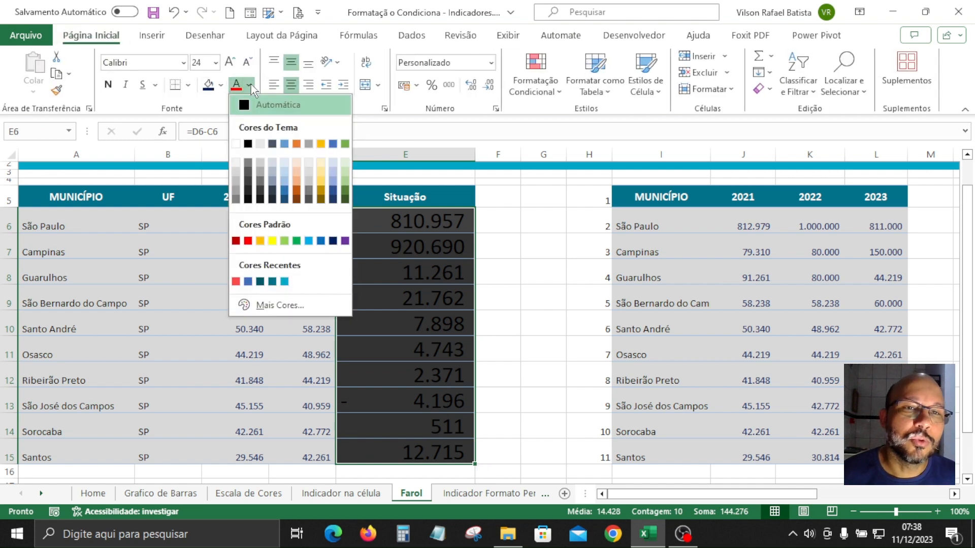
pyautogui.click(236, 144)
pyautogui.click(547, 304)
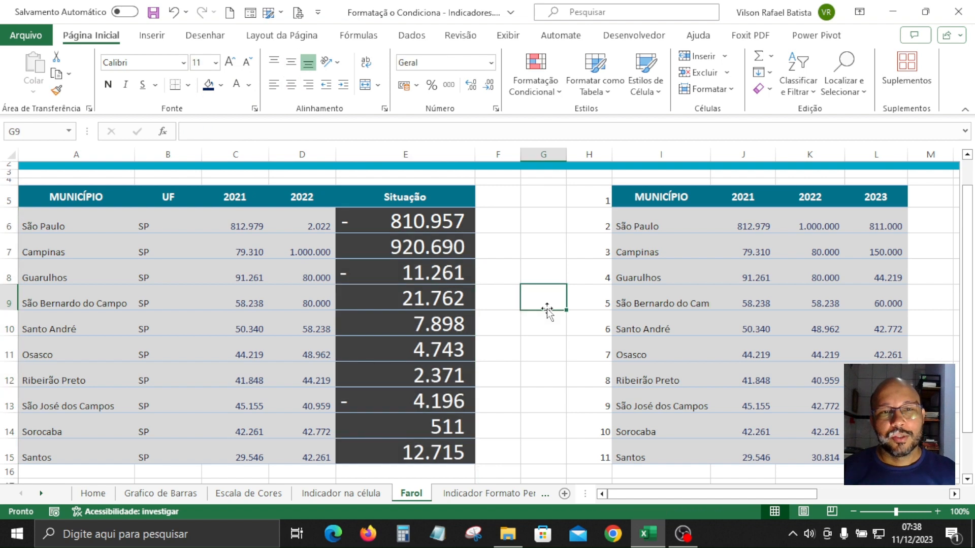
# Apply the three-circle green, yellow and red icon set as conditional formatting to the Situação cells E6:E15
pyautogui.scroll(1, 442, 369)
pyautogui.moveTo(449, 254); pyautogui.dragTo(449, 457)
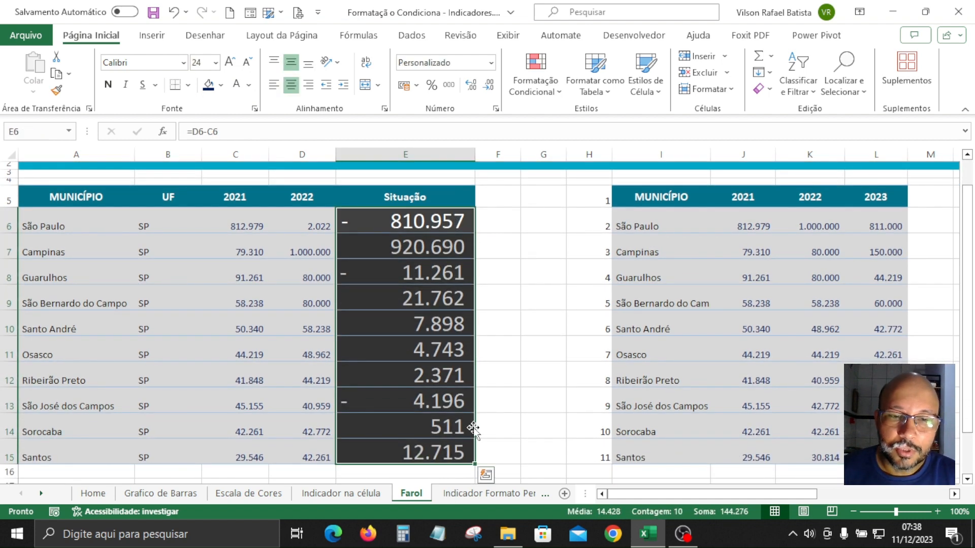
pyautogui.scroll(1, 432, 371)
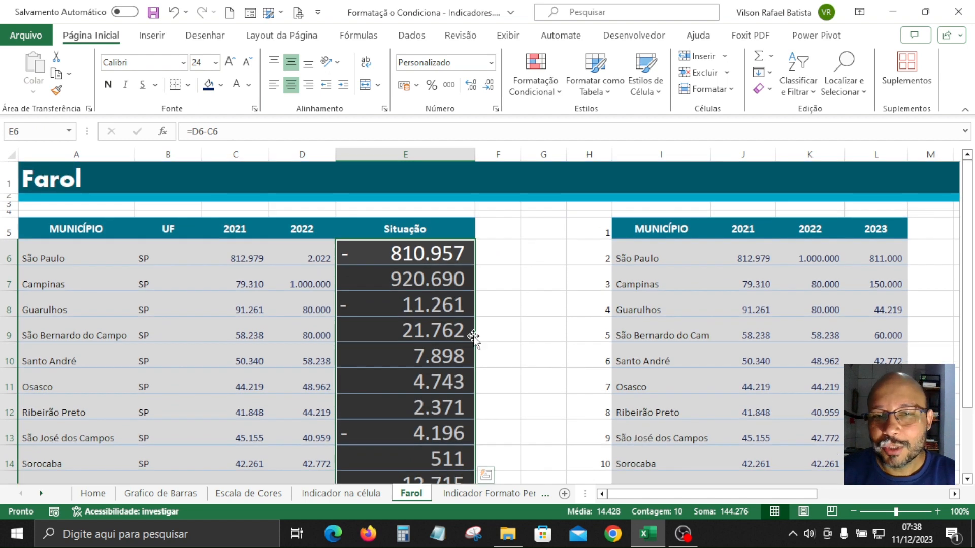
pyautogui.click(556, 94)
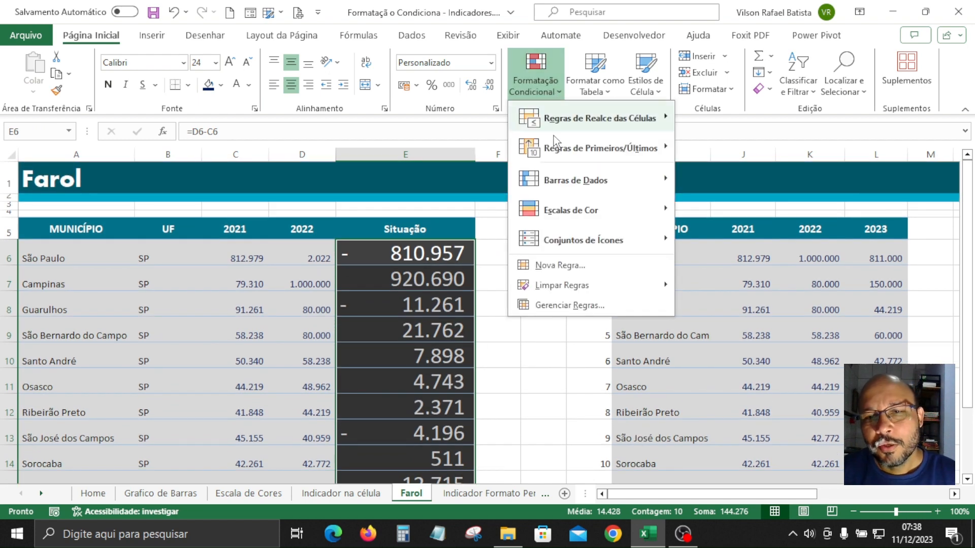
pyautogui.moveTo(573, 245)
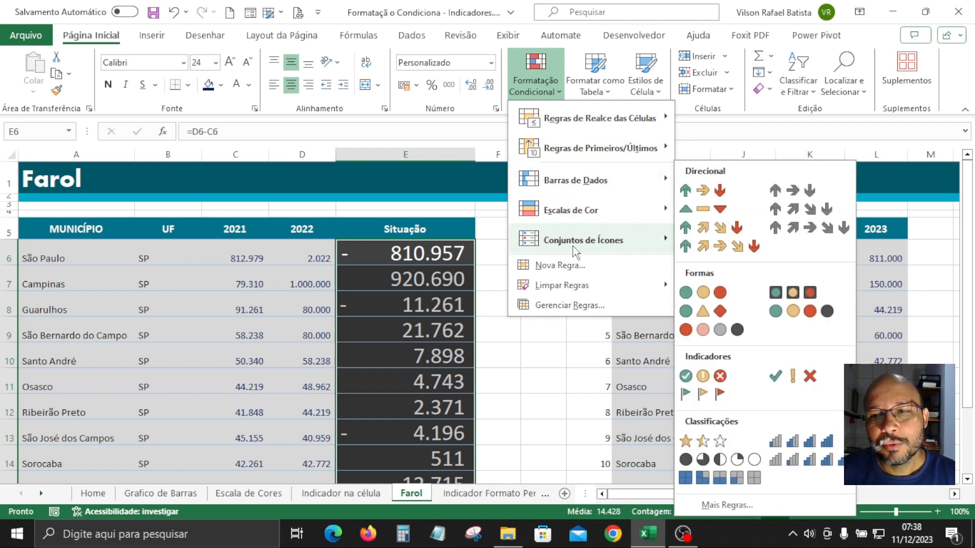
pyautogui.click(709, 297)
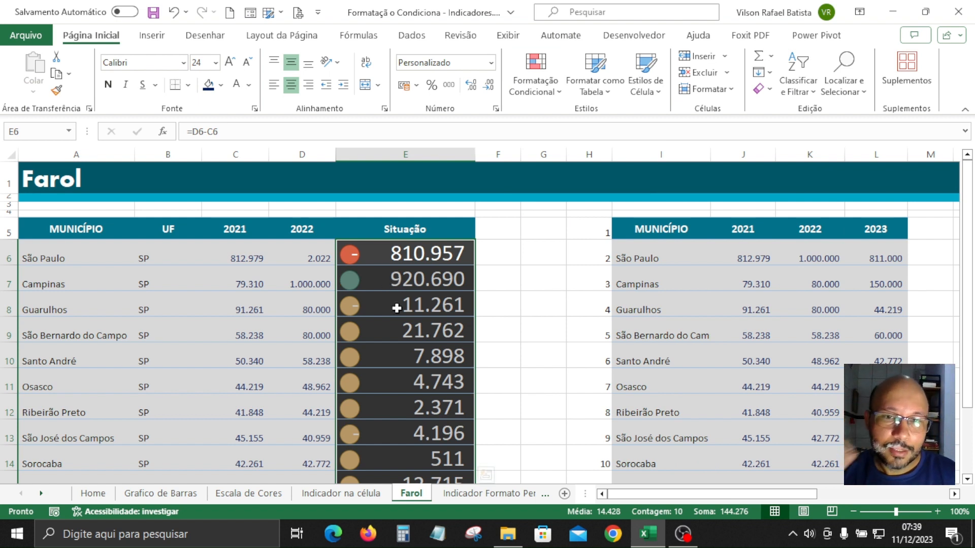
# Compare the circle icons in the Situação column with the differences for São Paulo, Campinas, Guarulhos and the rows below
pyautogui.click(425, 260)
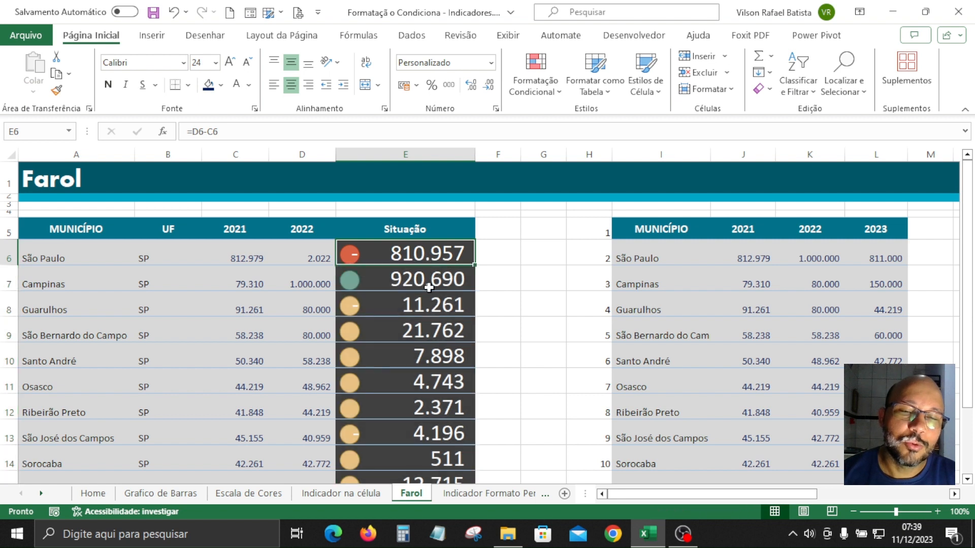
pyautogui.click(397, 285)
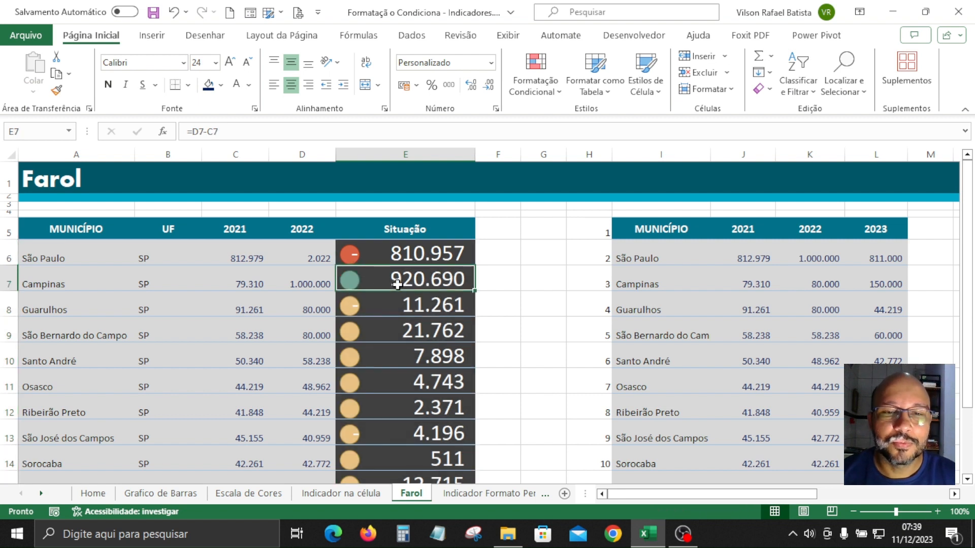
pyautogui.scroll(-1, 384, 404)
pyautogui.moveTo(374, 265); pyautogui.dragTo(397, 345)
pyautogui.click(418, 266)
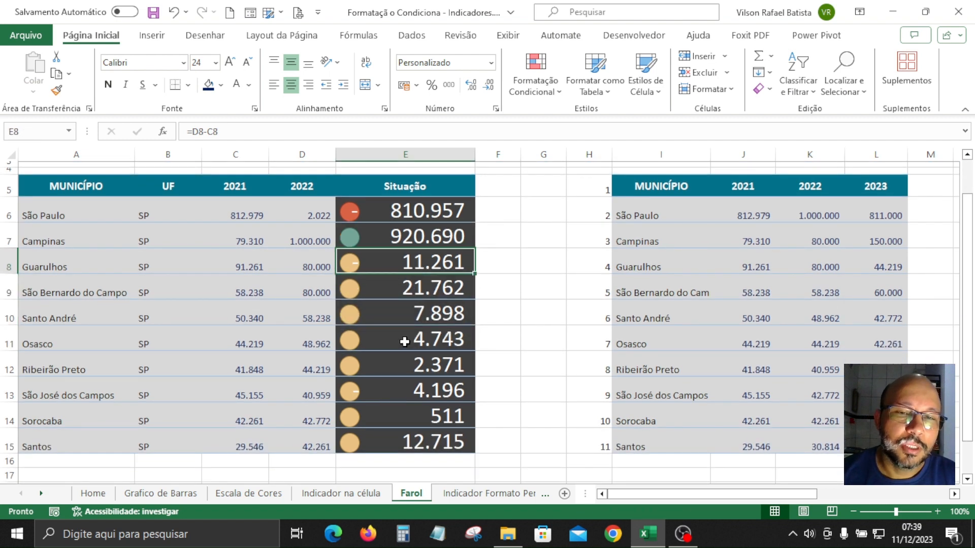
# Edit the icon set rule on E6:E15 so the green circle shows when the value is > 0
pyautogui.moveTo(414, 205); pyautogui.dragTo(397, 446)
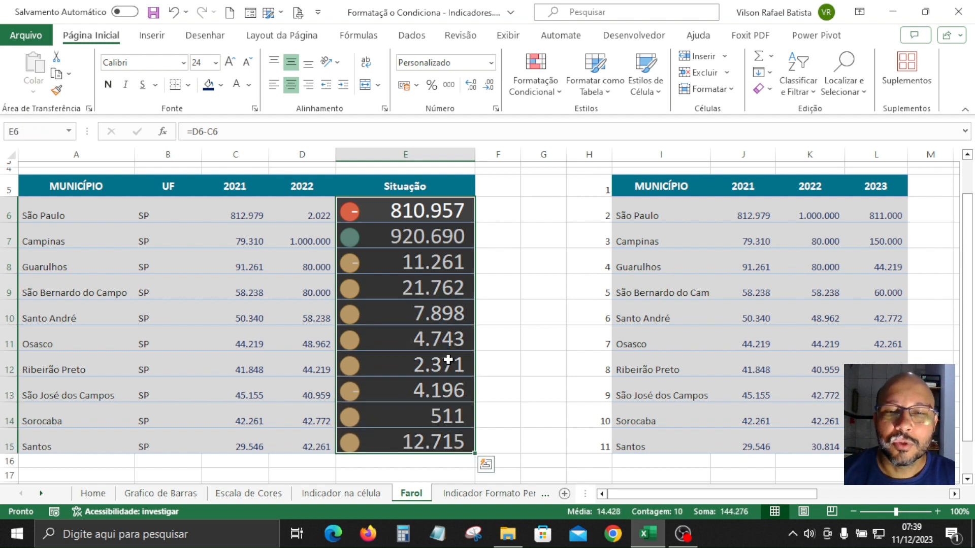
pyautogui.click(558, 93)
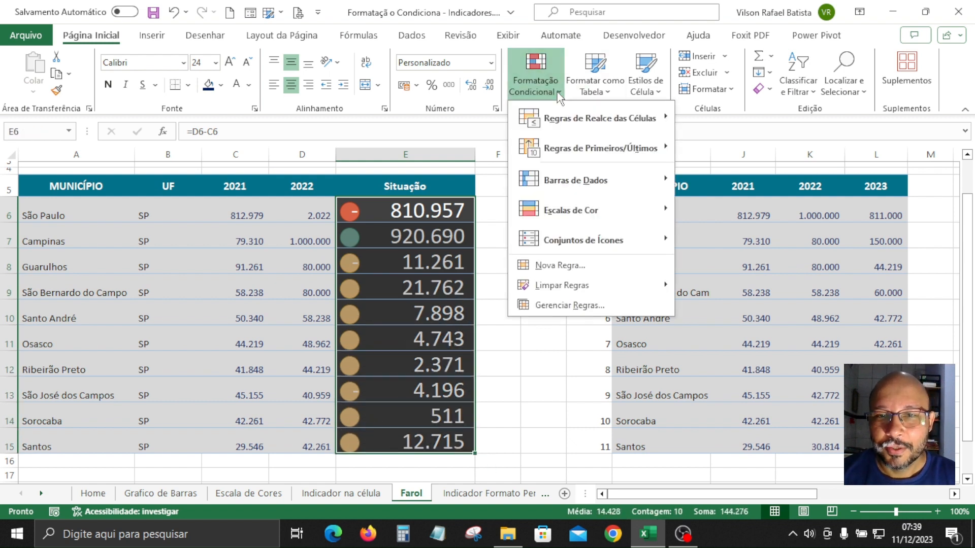
pyautogui.click(592, 305)
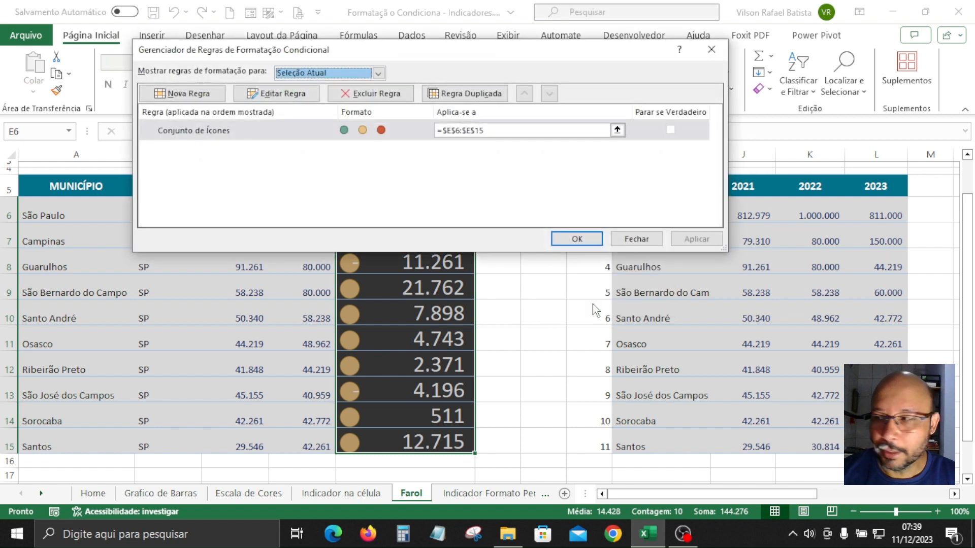
pyautogui.click(360, 131)
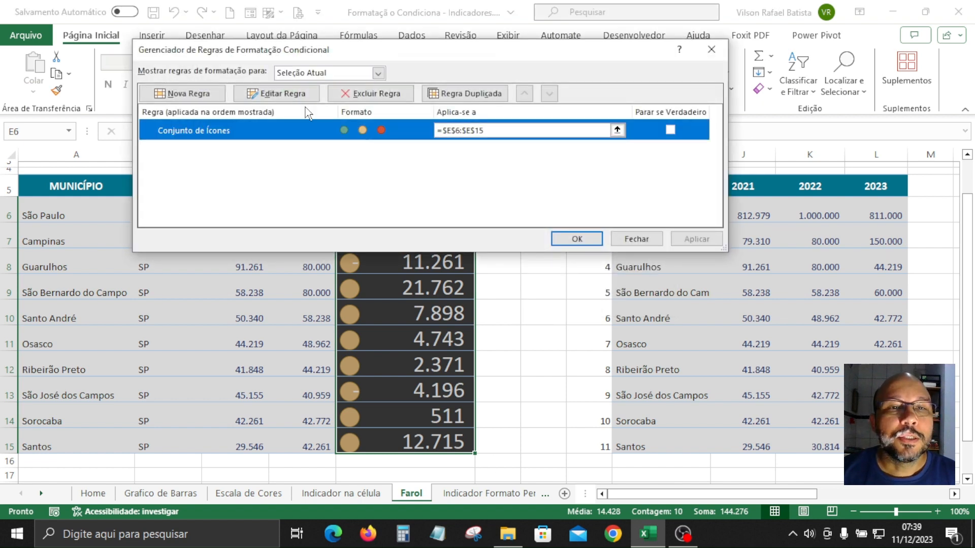
pyautogui.click(283, 93)
pyautogui.moveTo(473, 13); pyautogui.dragTo(748, 61)
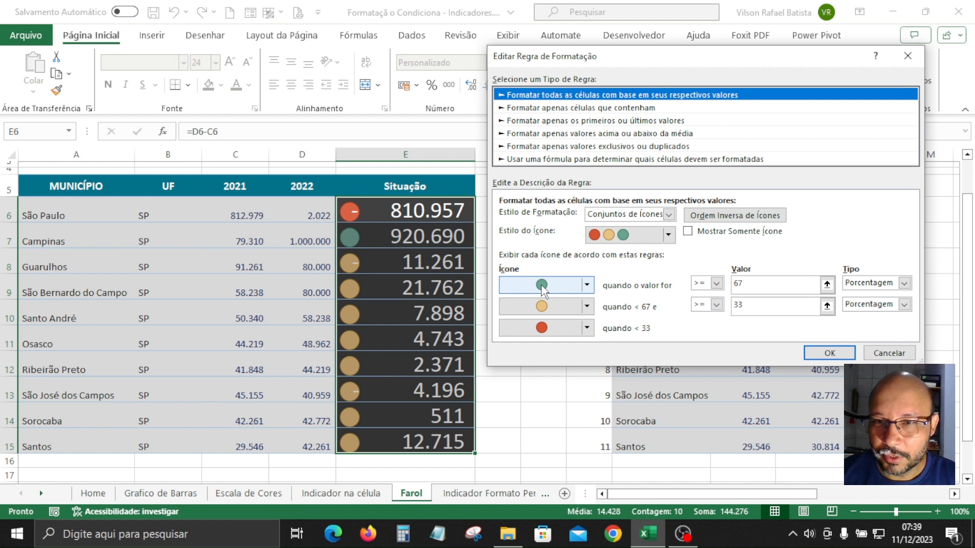
pyautogui.doubleClick(751, 283)
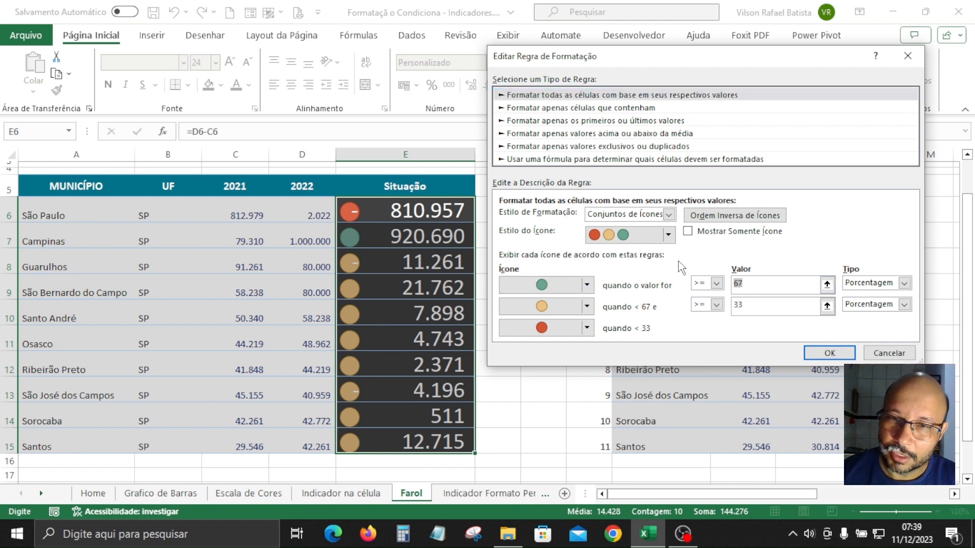
pyautogui.write('0')
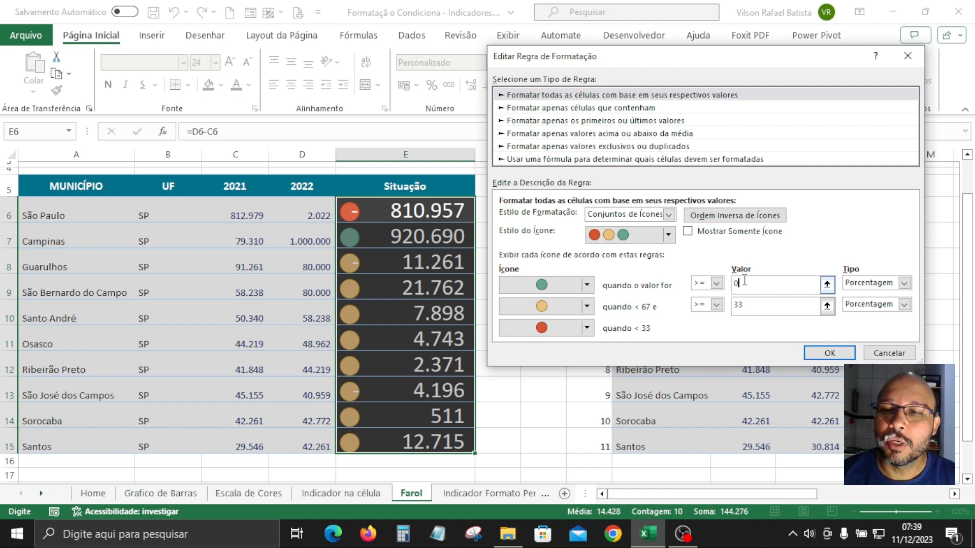
pyautogui.click(717, 285)
pyautogui.click(704, 305)
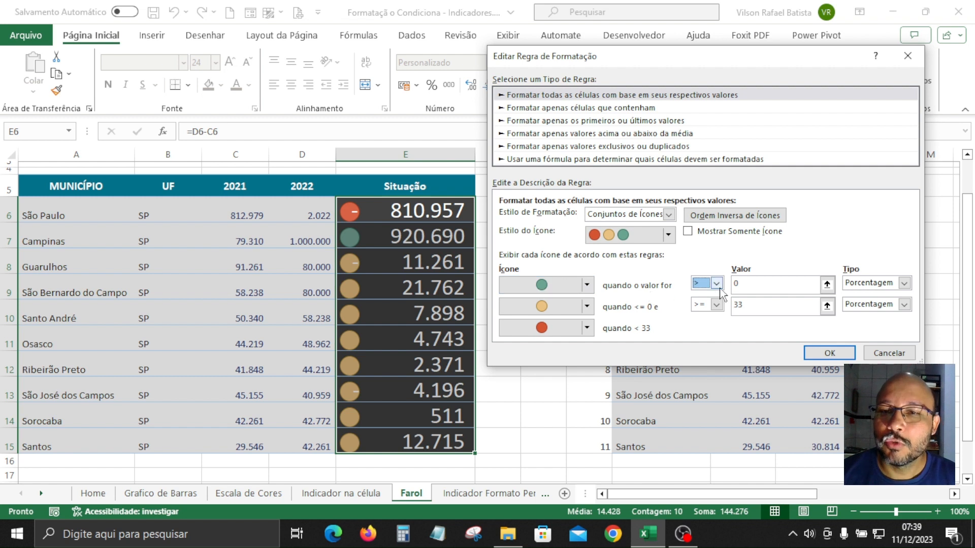
# Set the yellow circle's threshold to >= 0, with red below 0, and apply the edited rule to E6:E15
pyautogui.click(781, 288)
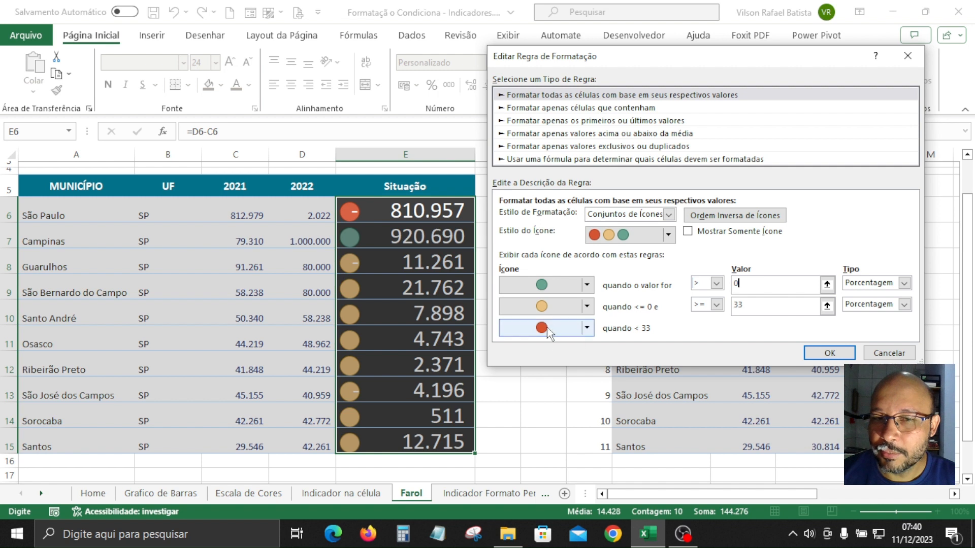
pyautogui.press('Tab')
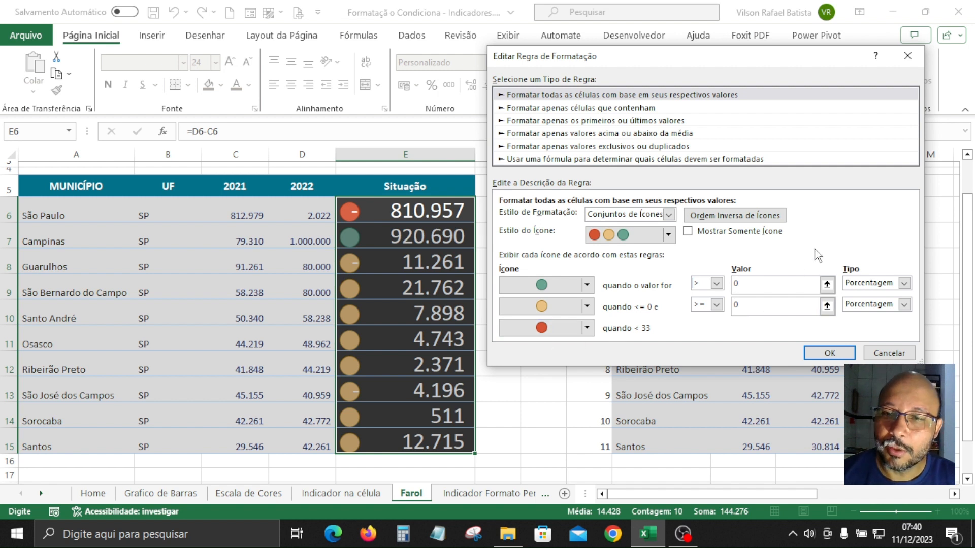
pyautogui.click(756, 282)
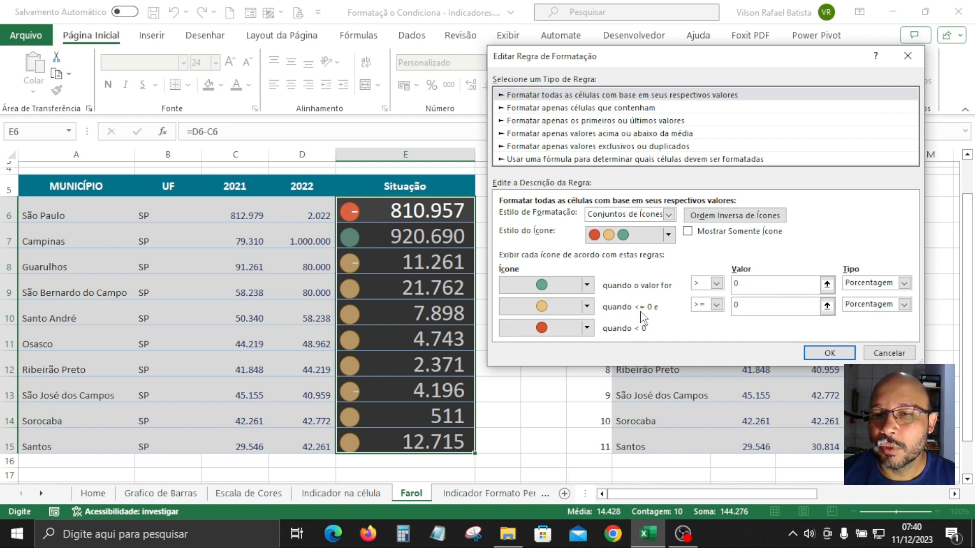
pyautogui.click(749, 310)
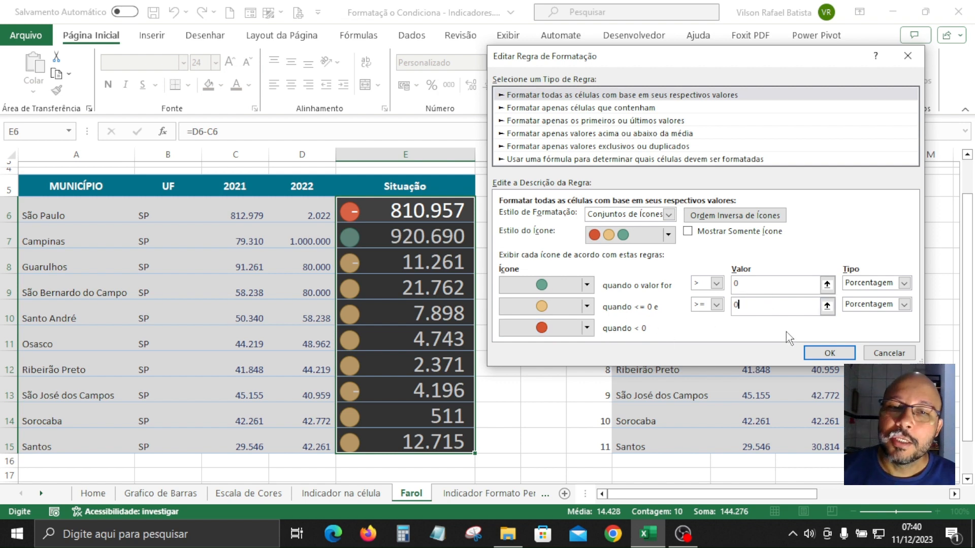
pyautogui.click(824, 355)
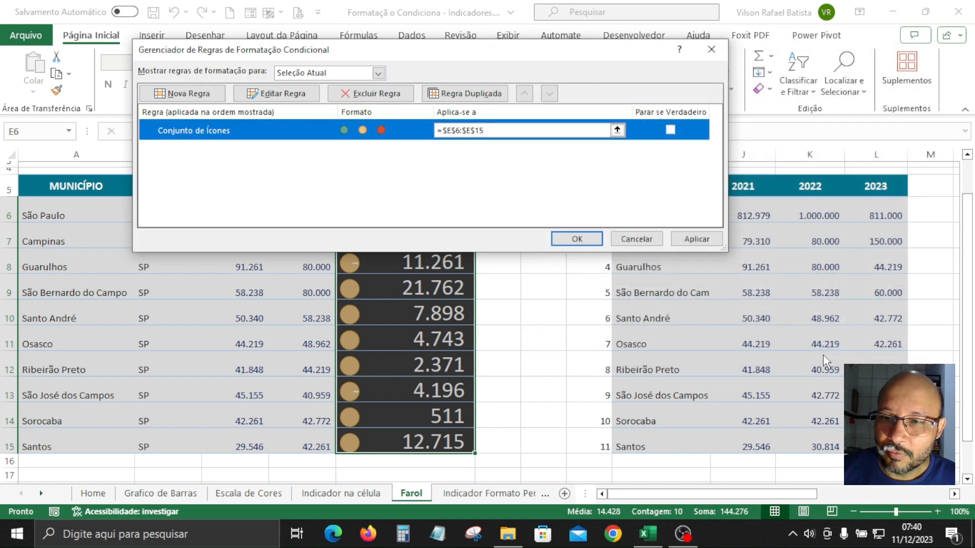
pyautogui.click(707, 242)
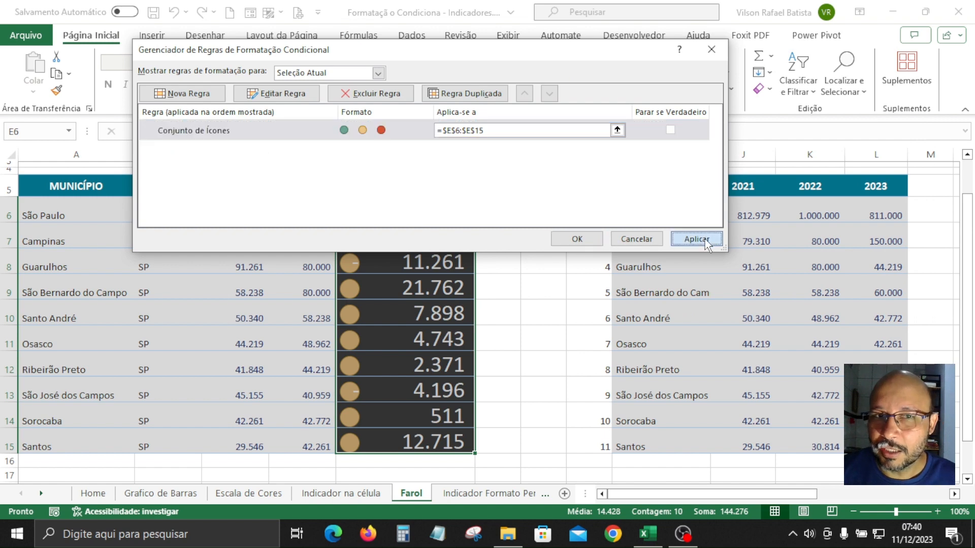
# Close the rules manager and check the Situação circles against the differences in the São Paulo, Guarulhos and lower rows
pyautogui.click(584, 238)
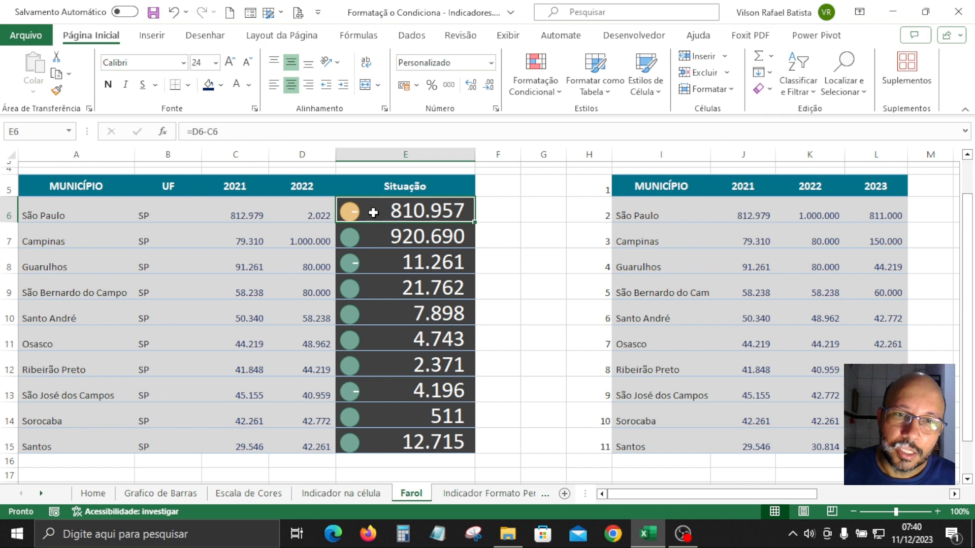
pyautogui.click(394, 250)
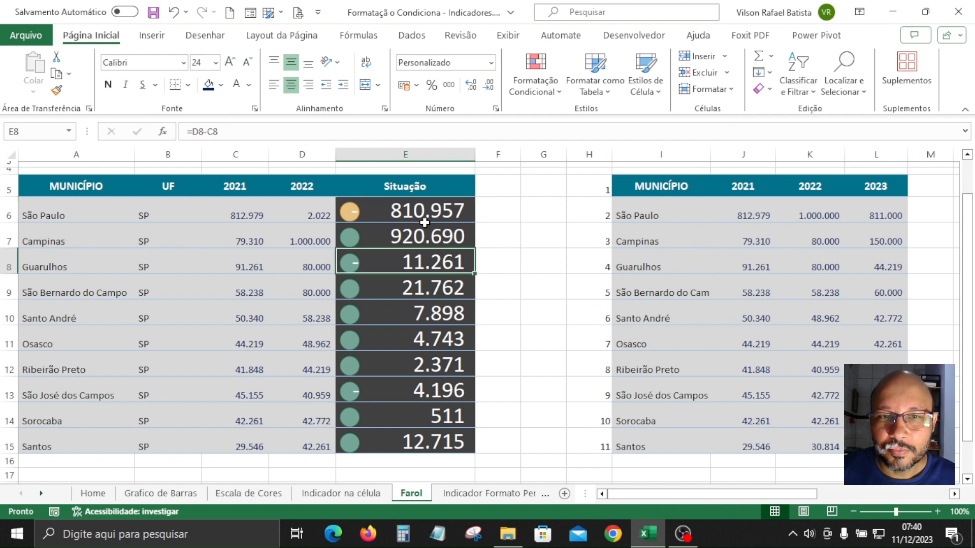
pyautogui.click(416, 291)
pyautogui.click(419, 335)
# Edit the icon set rule on E6:E15 so the green circle's threshold type is Número
pyautogui.moveTo(422, 212); pyautogui.dragTo(420, 442)
pyautogui.click(556, 94)
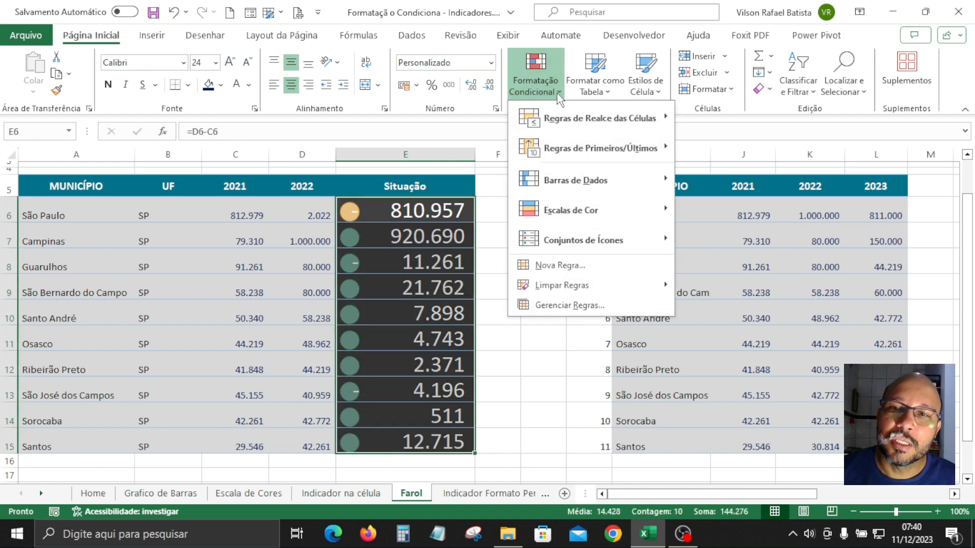
pyautogui.click(570, 305)
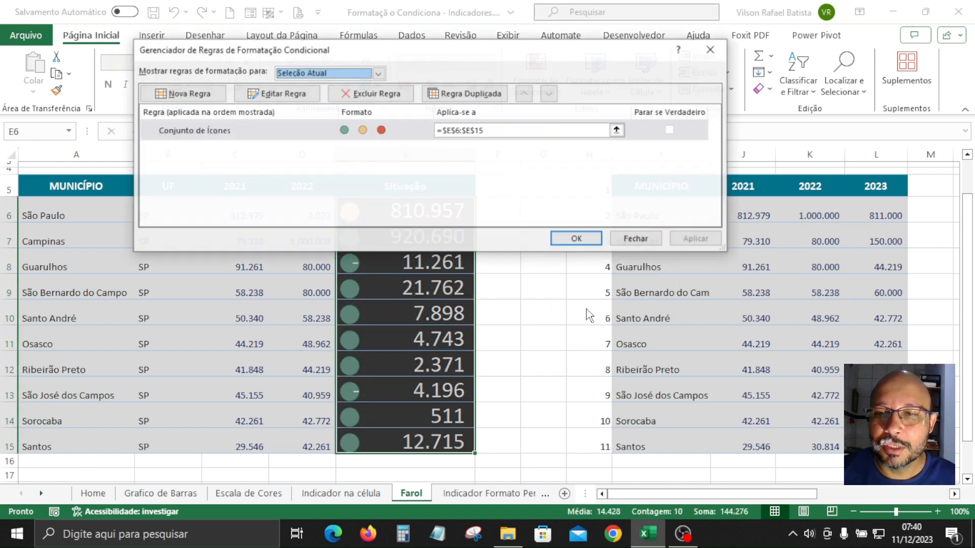
pyautogui.click(282, 95)
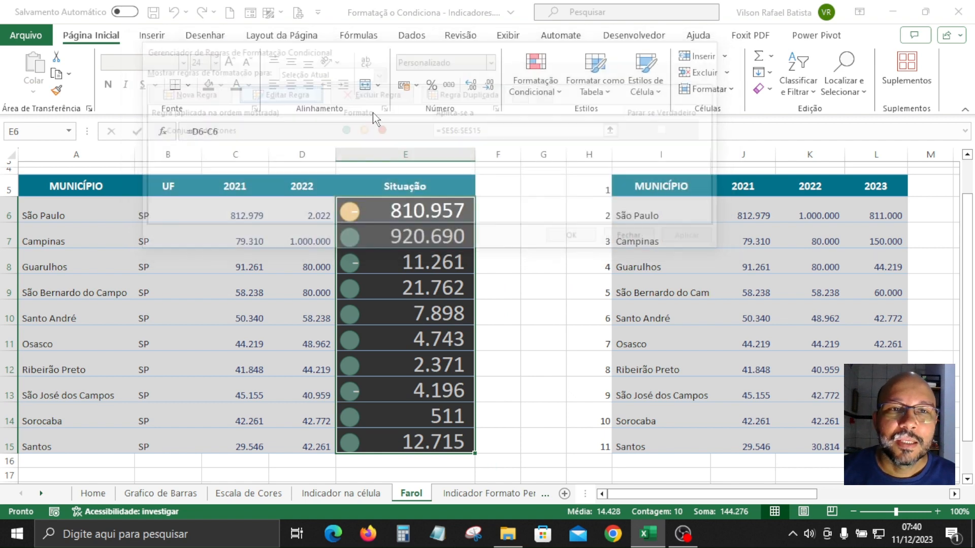
pyautogui.moveTo(517, 20); pyautogui.dragTo(797, 68)
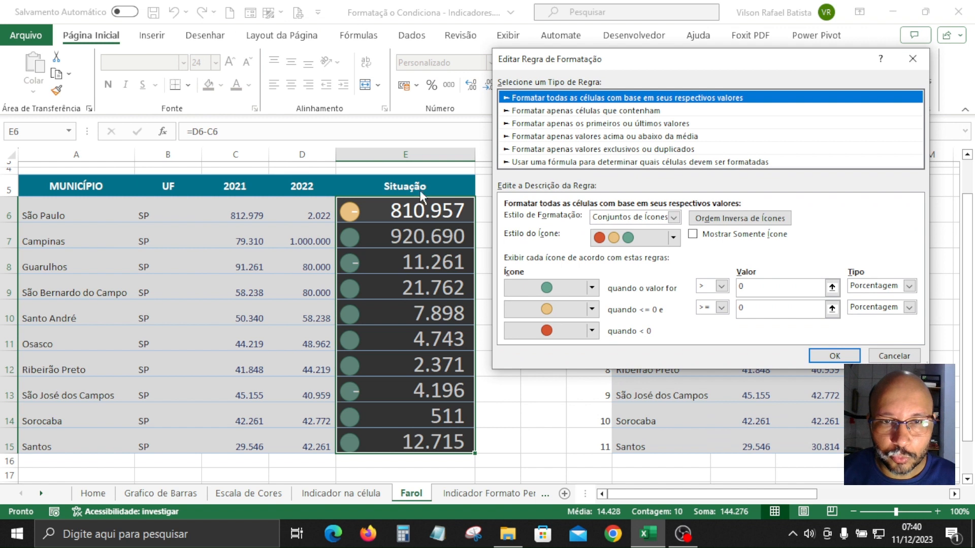
pyautogui.click(909, 286)
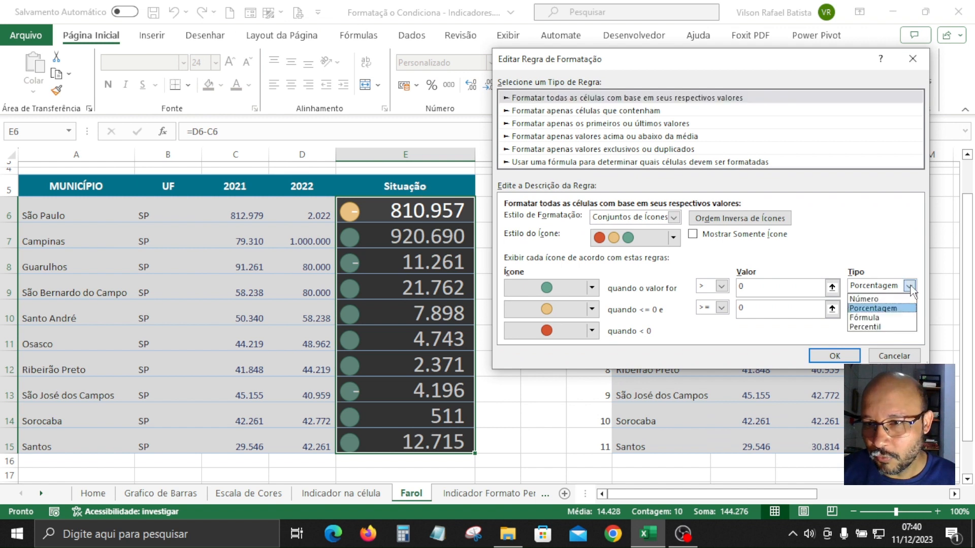
pyautogui.click(881, 299)
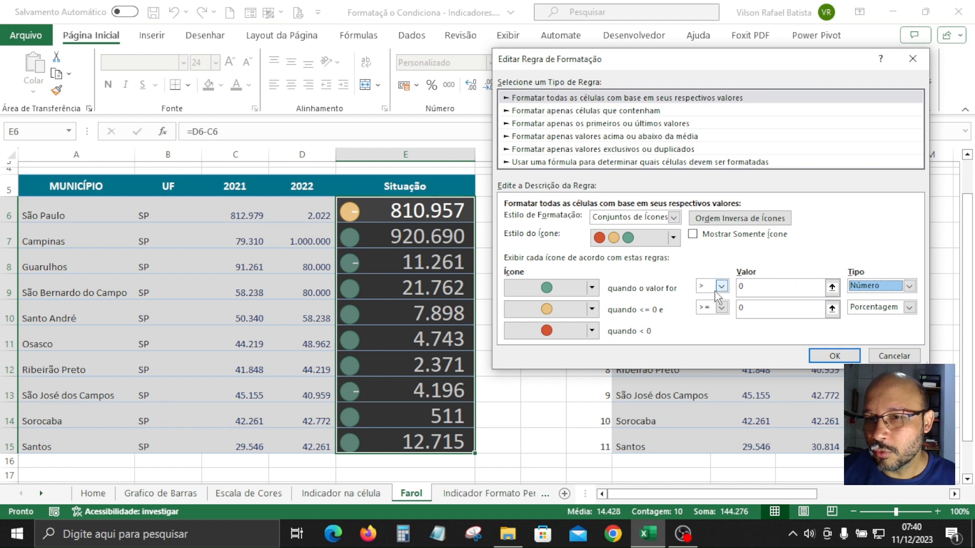
# Set the yellow circle's threshold type to Número and apply the edited rule to the Situação cells
pyautogui.click(909, 308)
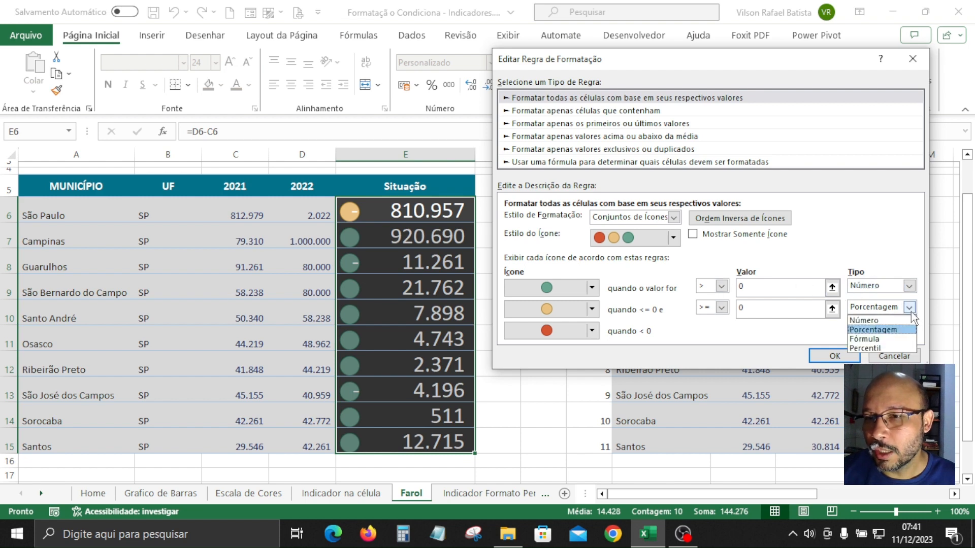
pyautogui.click(863, 318)
pyautogui.click(834, 355)
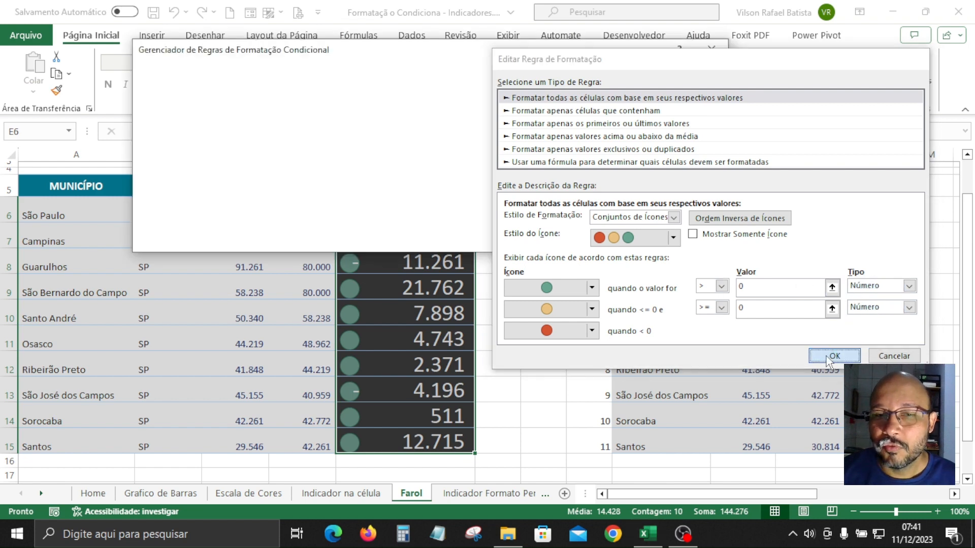
pyautogui.click(705, 244)
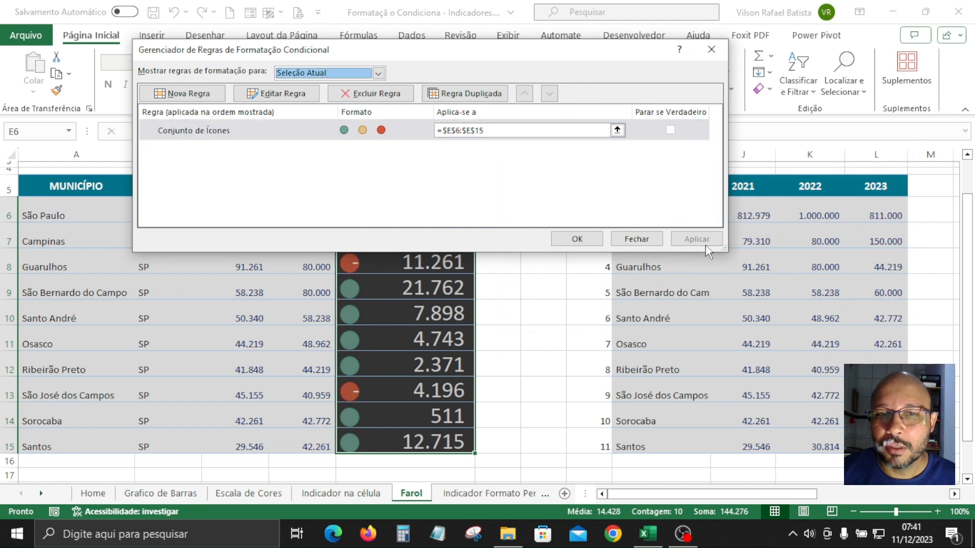
pyautogui.click(577, 239)
# Make the icon set rule on E6:E15 show only the icons, without the difference values, and apply it
pyautogui.click(416, 212)
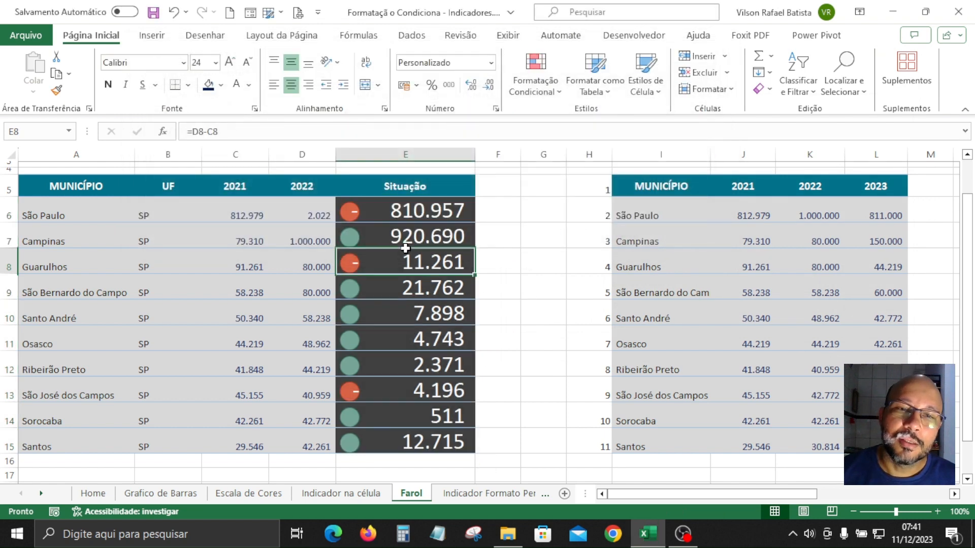
pyautogui.moveTo(416, 212); pyautogui.dragTo(418, 442)
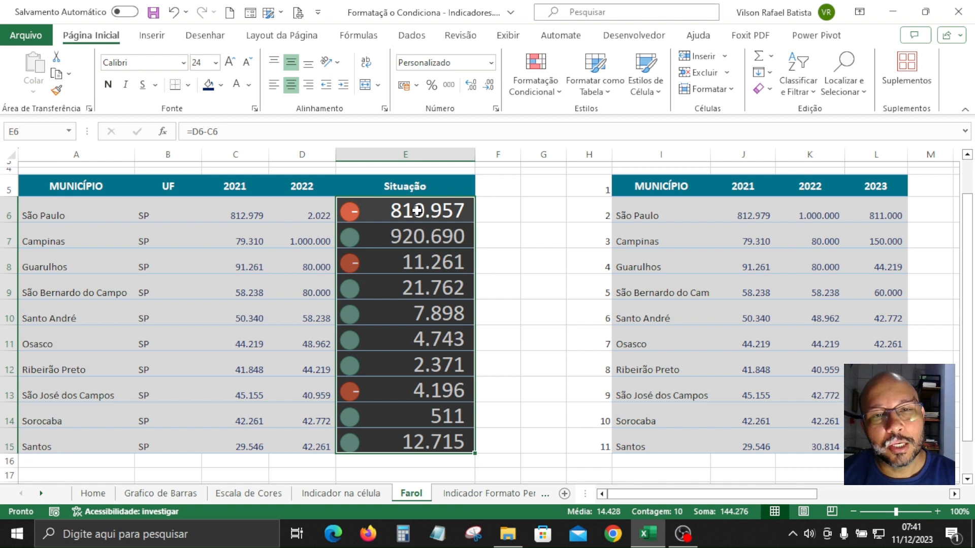
pyautogui.moveTo(388, 216); pyautogui.dragTo(414, 447)
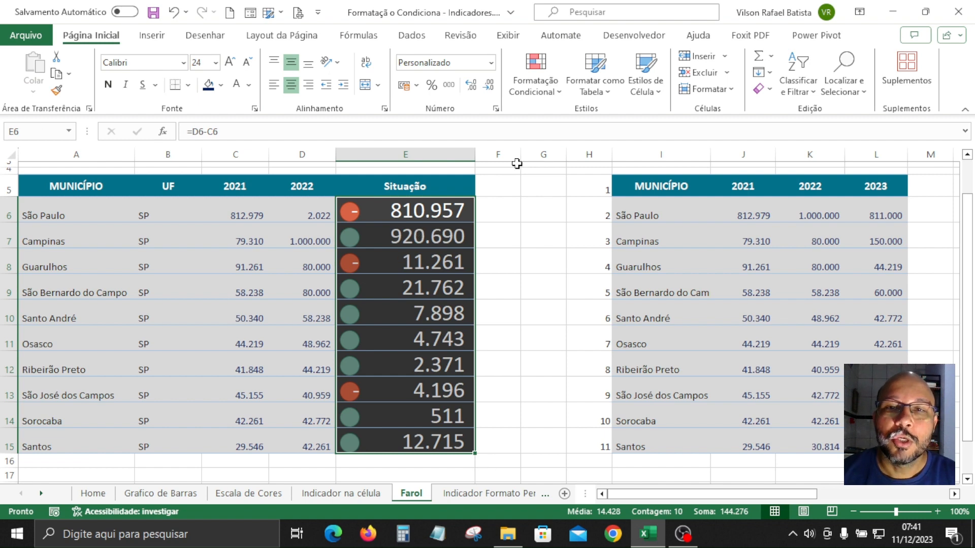
pyautogui.click(562, 90)
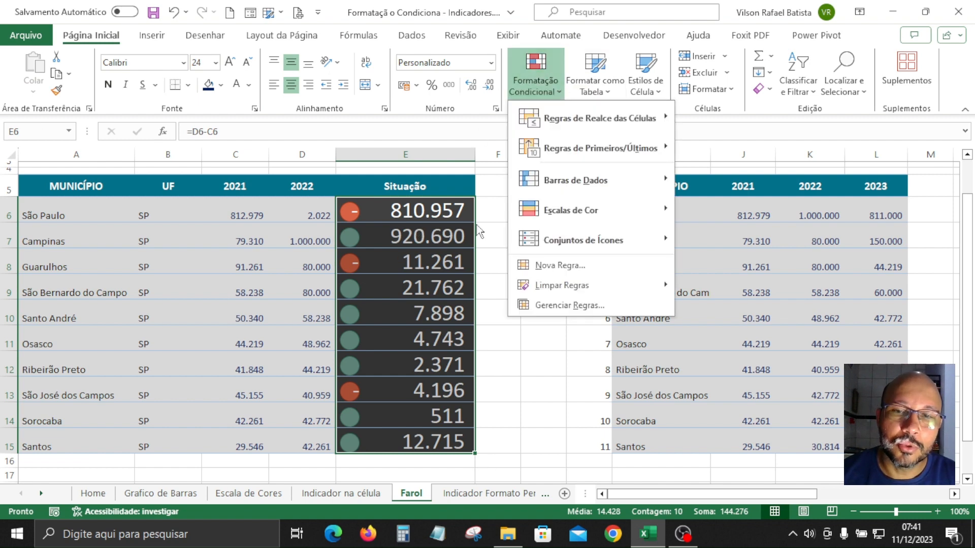
pyautogui.click(561, 305)
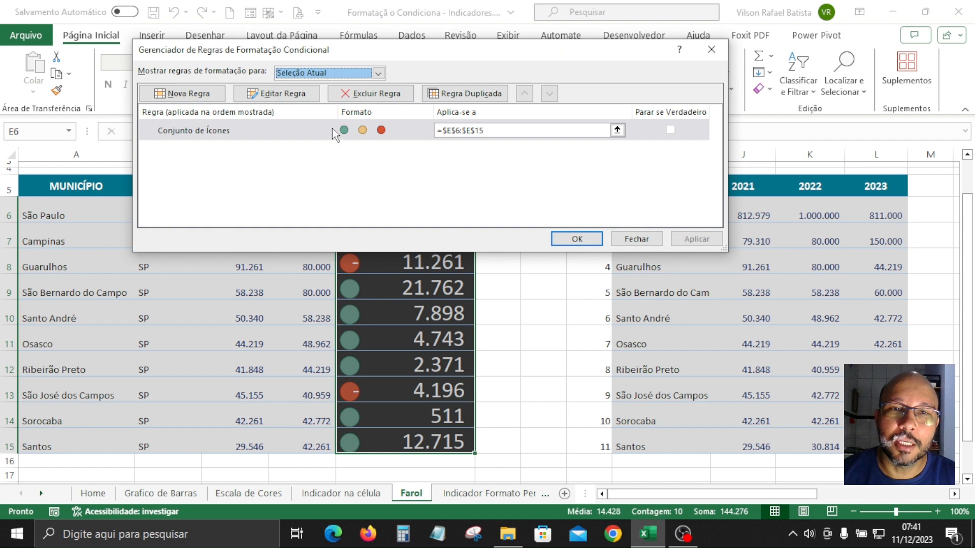
pyautogui.click(335, 133)
pyautogui.click(277, 94)
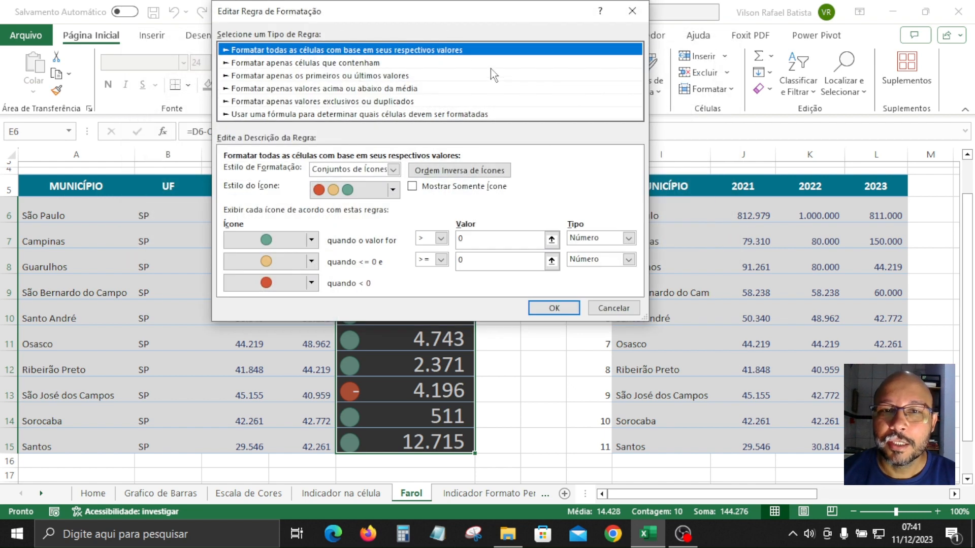
pyautogui.moveTo(455, 20); pyautogui.dragTo(805, 97)
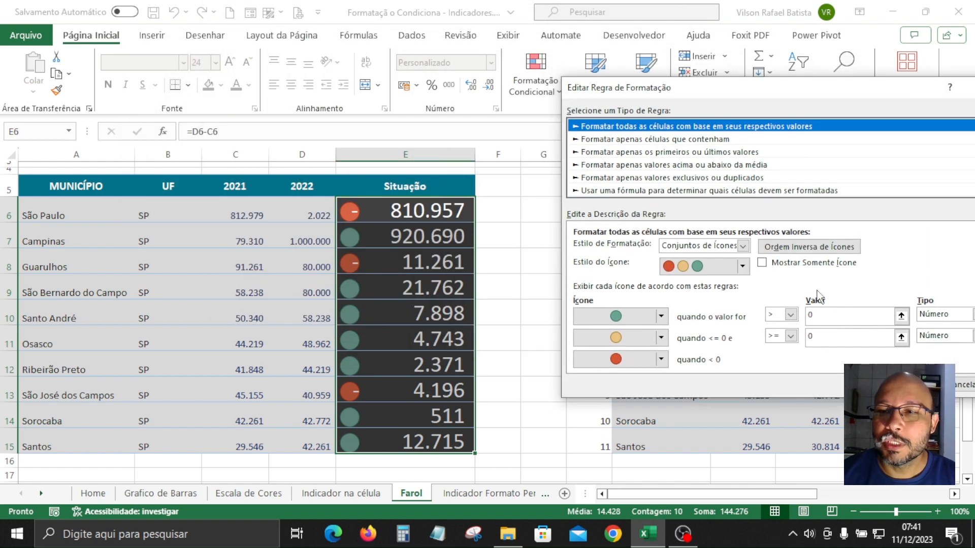
pyautogui.click(762, 264)
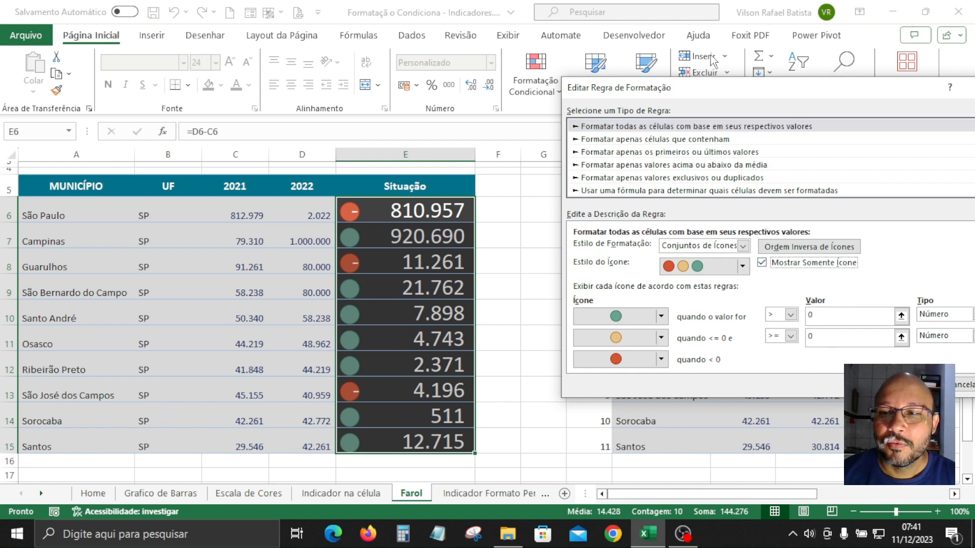
pyautogui.moveTo(800, 97); pyautogui.dragTo(707, 79)
pyautogui.click(801, 364)
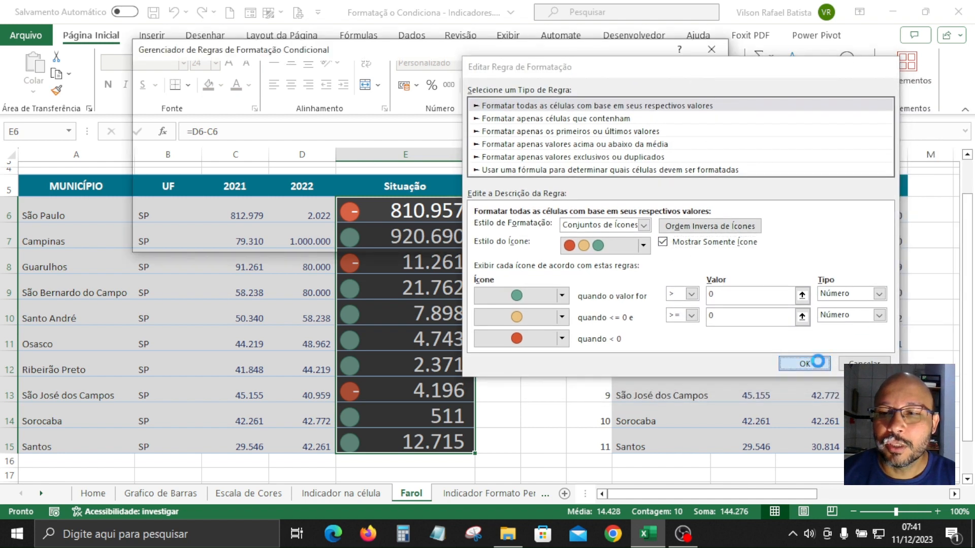
pyautogui.click(694, 240)
pyautogui.click(577, 239)
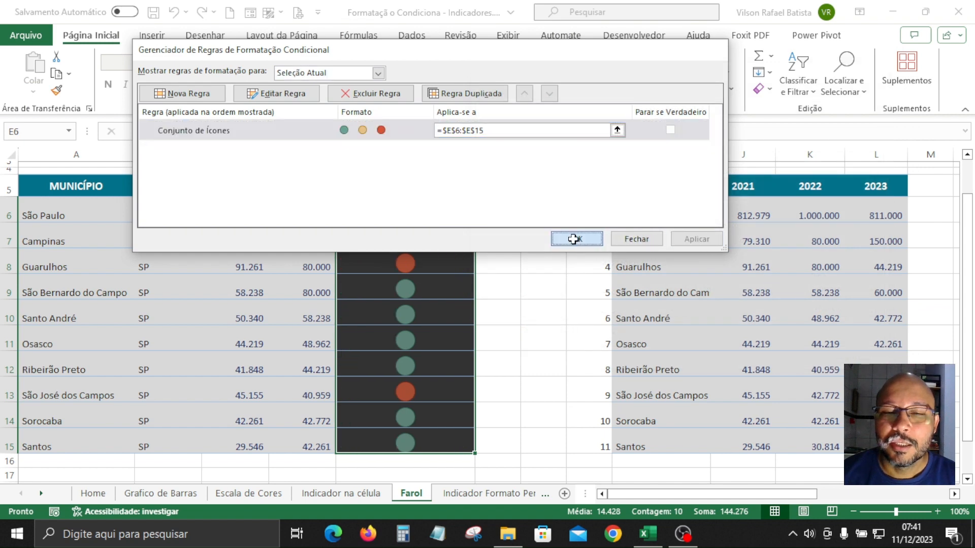
# Narrow the Situação column E so it fits the circle icons compactly
pyautogui.moveTo(433, 209); pyautogui.dragTo(438, 443)
pyautogui.moveTo(477, 158); pyautogui.dragTo(403, 158)
pyautogui.click(445, 265)
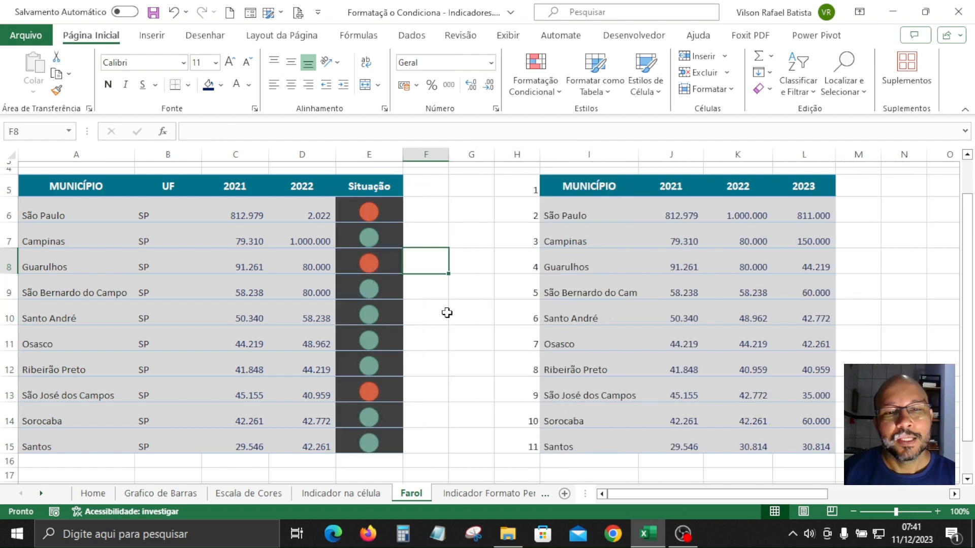
pyautogui.scroll(1, 401, 336)
pyautogui.scroll(-1, 387, 338)
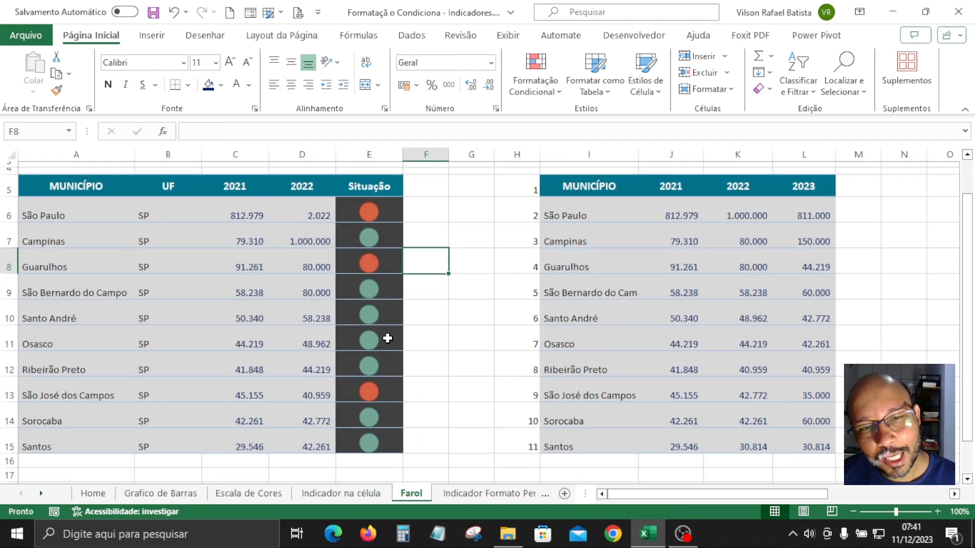
pyautogui.click(372, 364)
pyautogui.scroll(1, 377, 378)
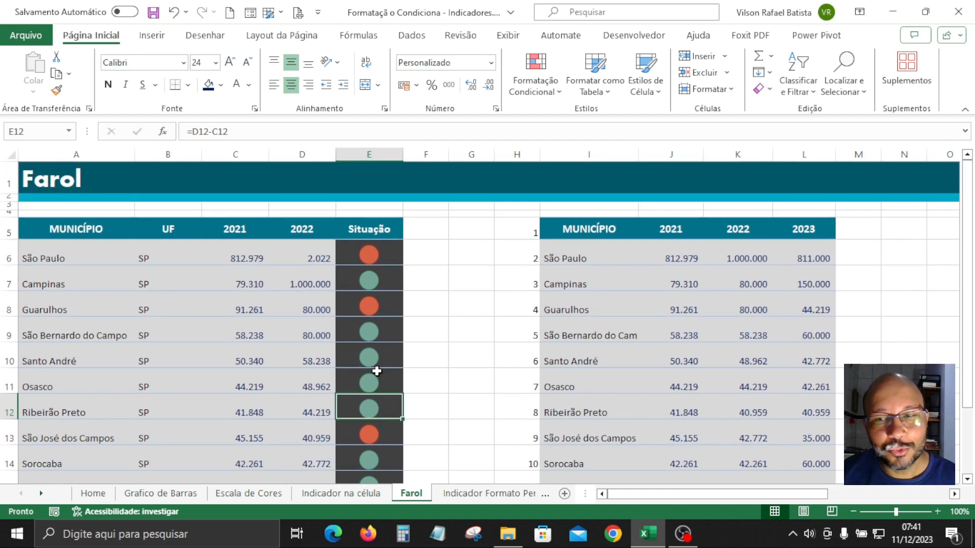
pyautogui.scroll(-1, 377, 371)
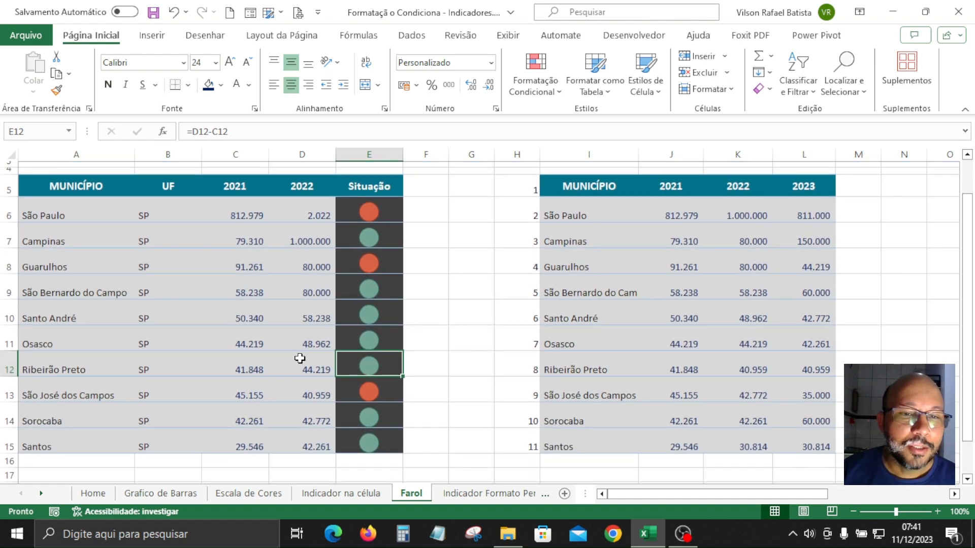
# Choose 2023 as the second comparison year in D5 and review the Situação icons for the municipalities
pyautogui.scroll(1, 304, 358)
pyautogui.click(302, 230)
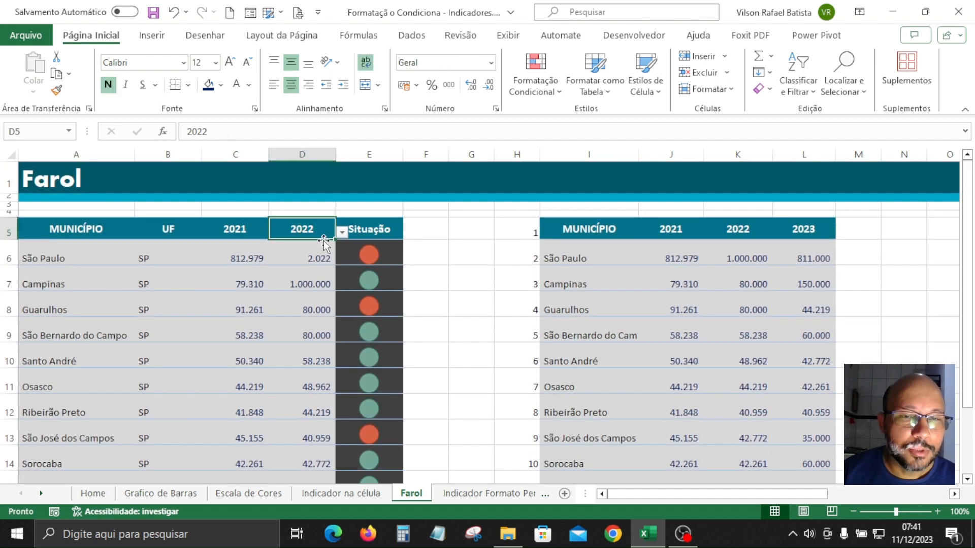
pyautogui.click(243, 231)
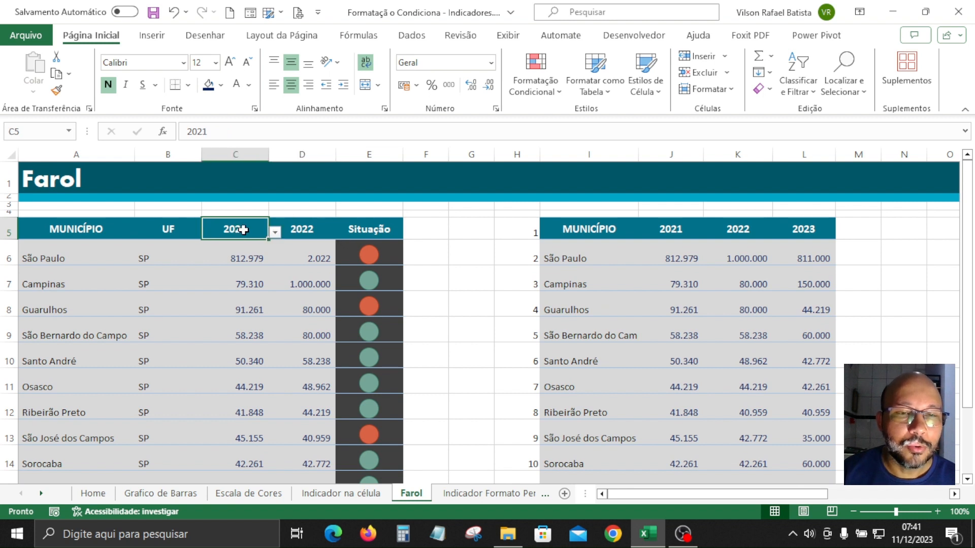
pyautogui.click(301, 230)
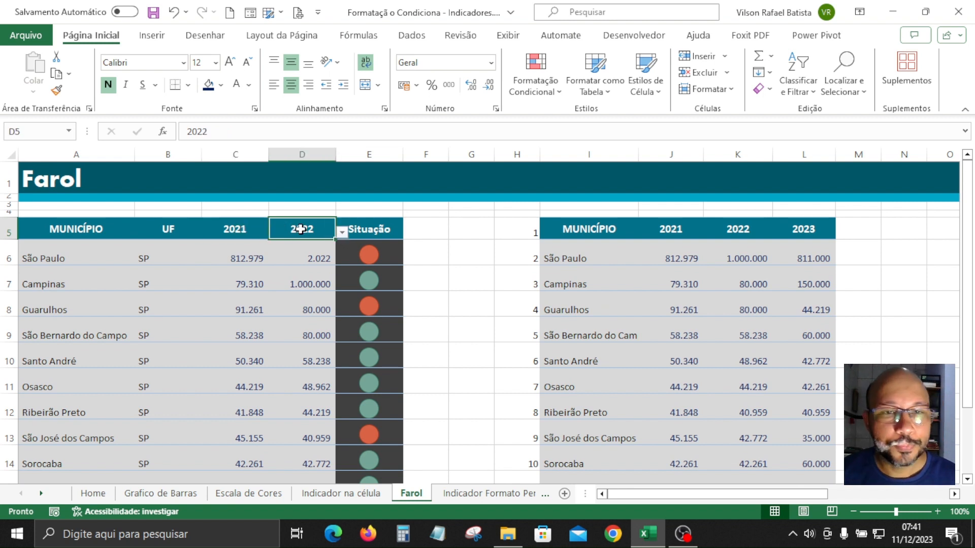
pyautogui.click(246, 229)
pyautogui.click(317, 234)
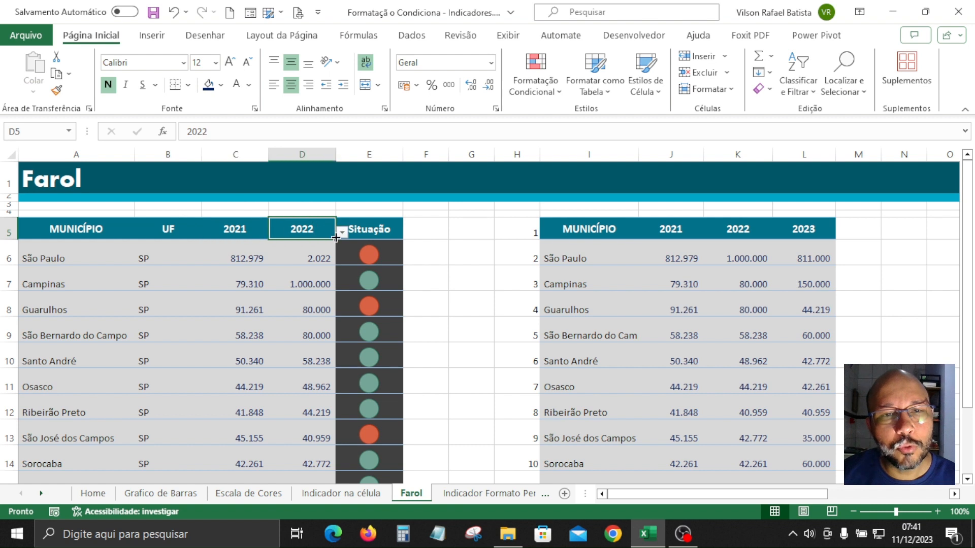
pyautogui.click(342, 232)
pyautogui.click(306, 270)
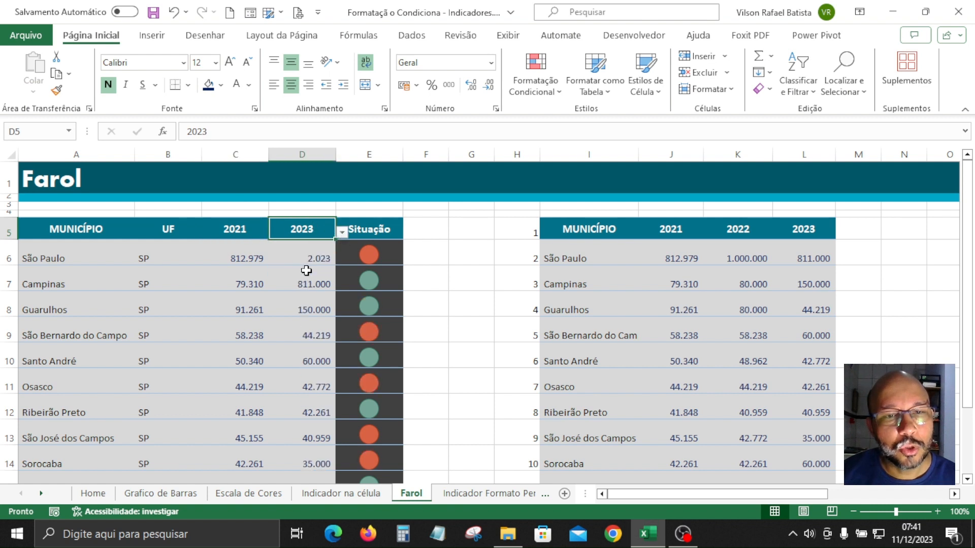
pyautogui.moveTo(384, 279); pyautogui.dragTo(374, 437)
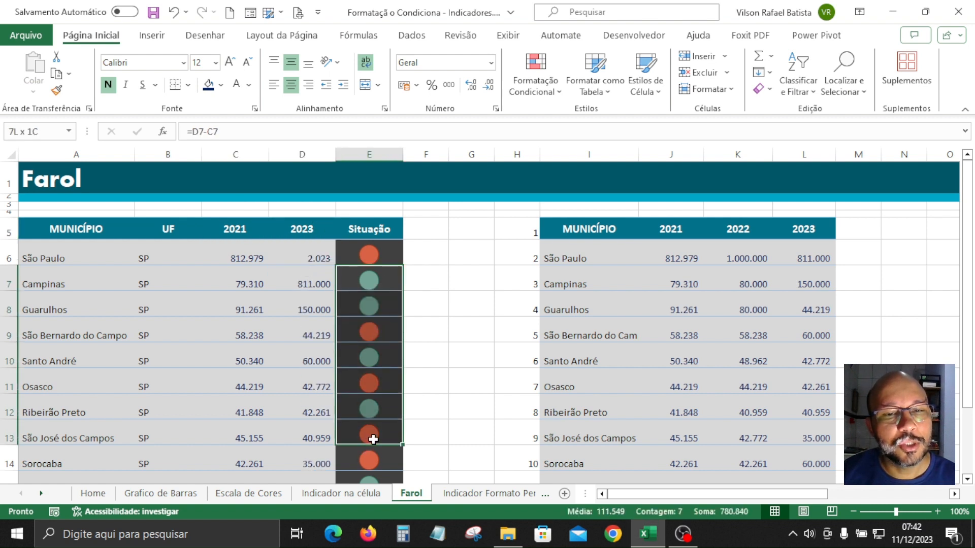
# Choose 2022 as the first comparison year in C5 and check the icons against the source table
pyautogui.click(239, 230)
pyautogui.click(275, 232)
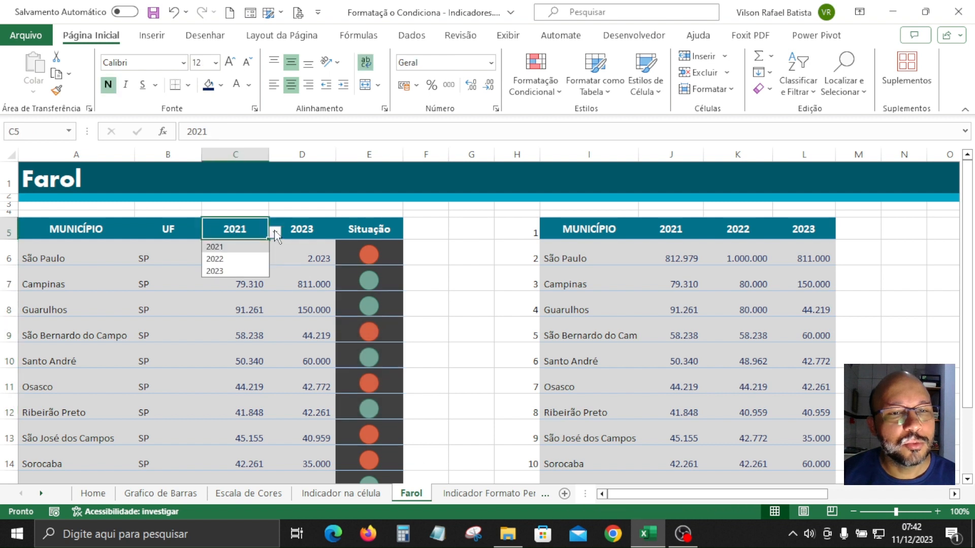
pyautogui.click(232, 258)
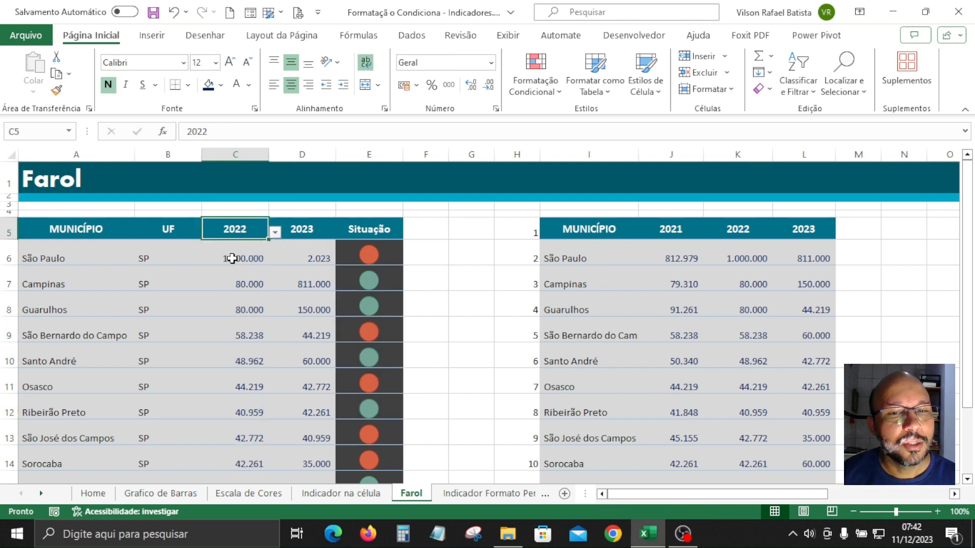
pyautogui.click(385, 283)
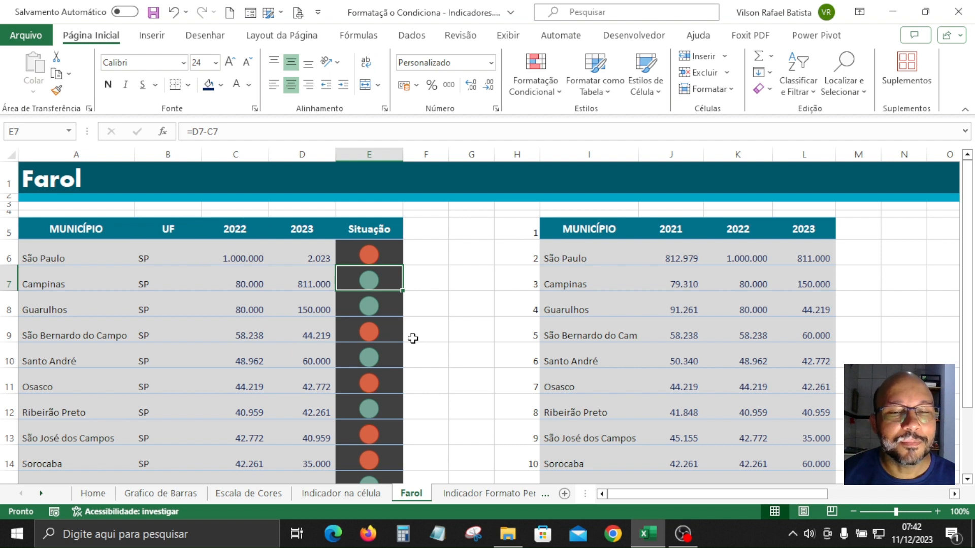
pyautogui.scroll(-1, 413, 339)
pyautogui.click(679, 321)
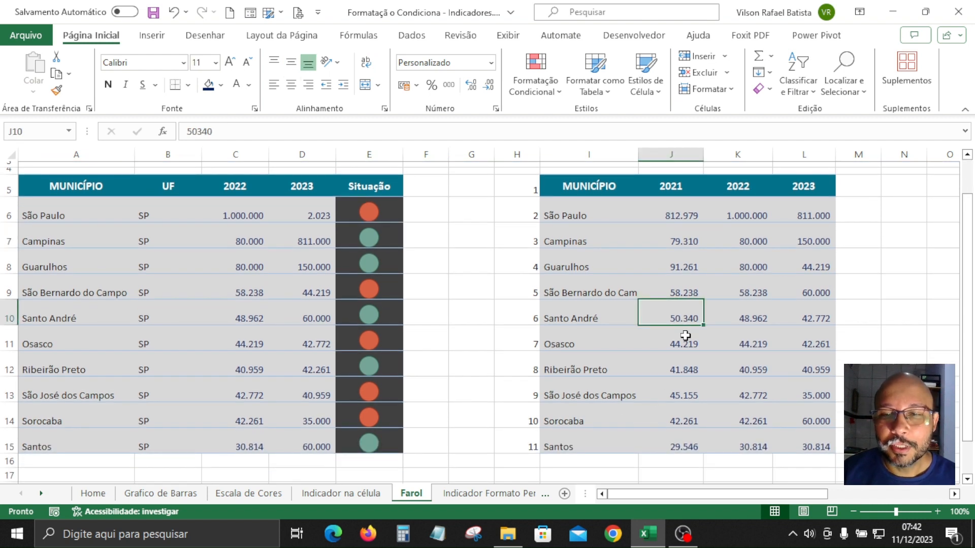
# Set Santo André's 2021 value in J10 to 10 and choose 2021 as the first comparison year in C5
pyautogui.write('10')
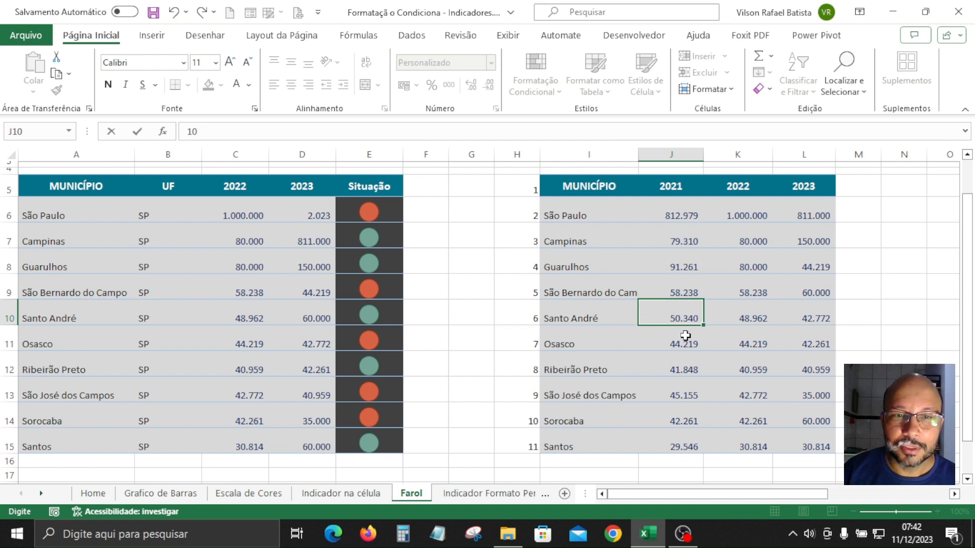
pyautogui.press('Return')
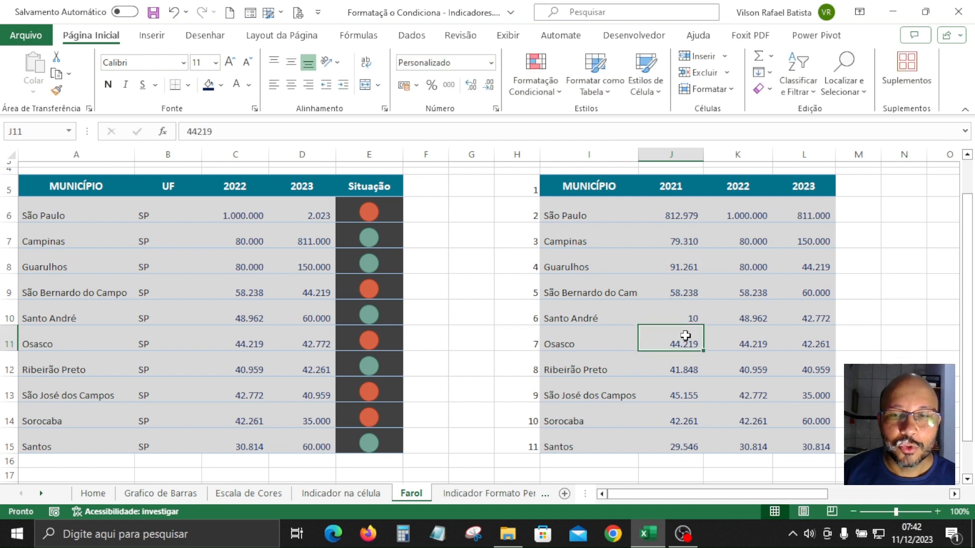
pyautogui.click(266, 186)
pyautogui.click(274, 190)
pyautogui.click(237, 204)
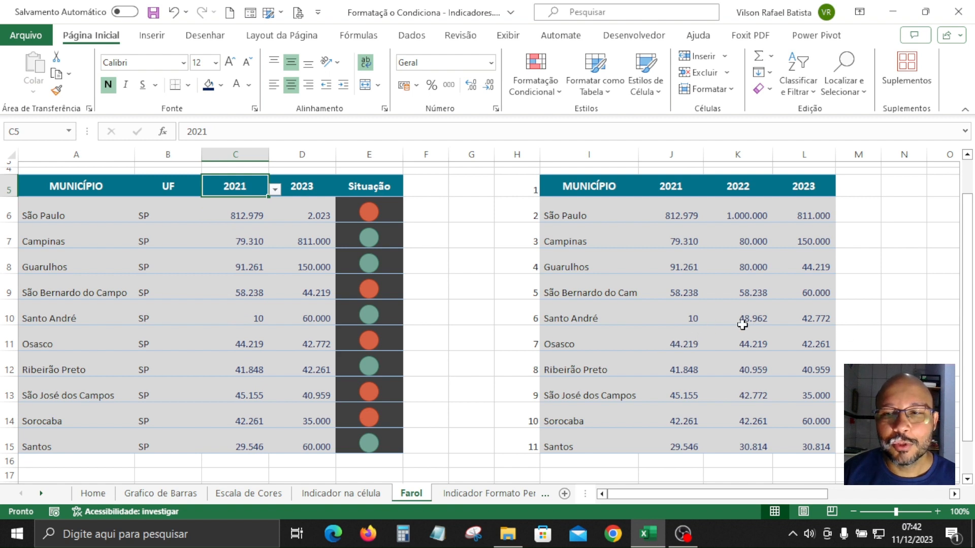
# Set Santo André's 2023 value in L10 of the source table to 10
pyautogui.click(688, 318)
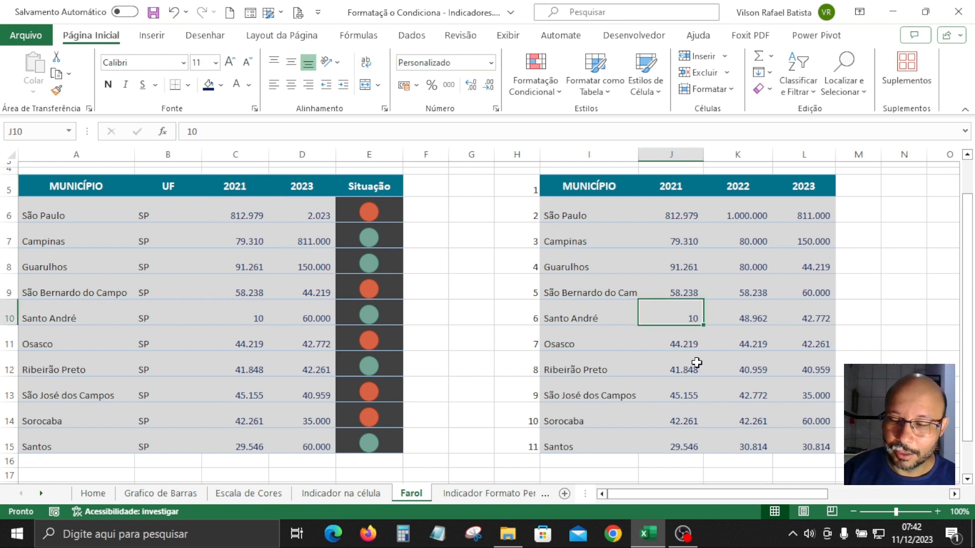
pyautogui.click(807, 319)
pyautogui.write('10')
pyautogui.press('Return')
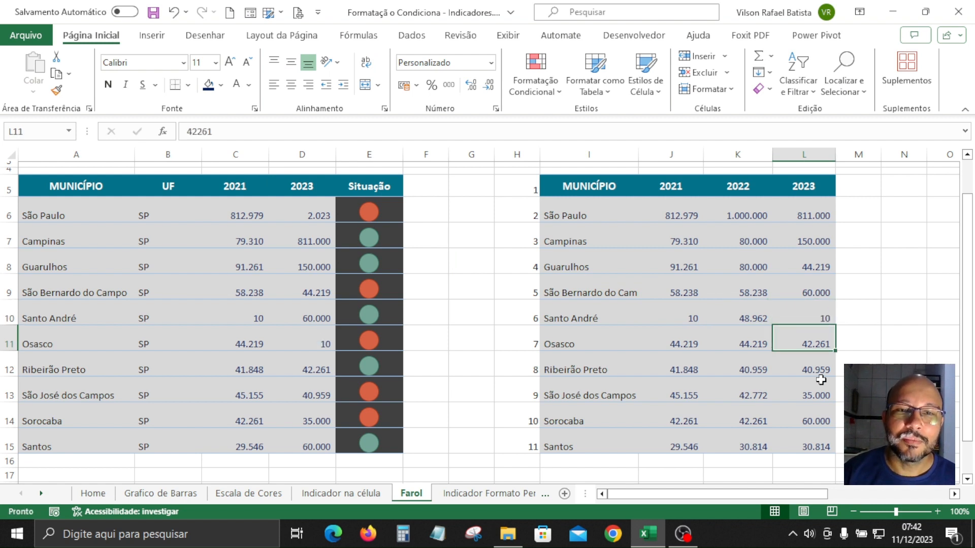
# Examine the row references used by the PROCH formulas in D10 and D6
pyautogui.click(818, 319)
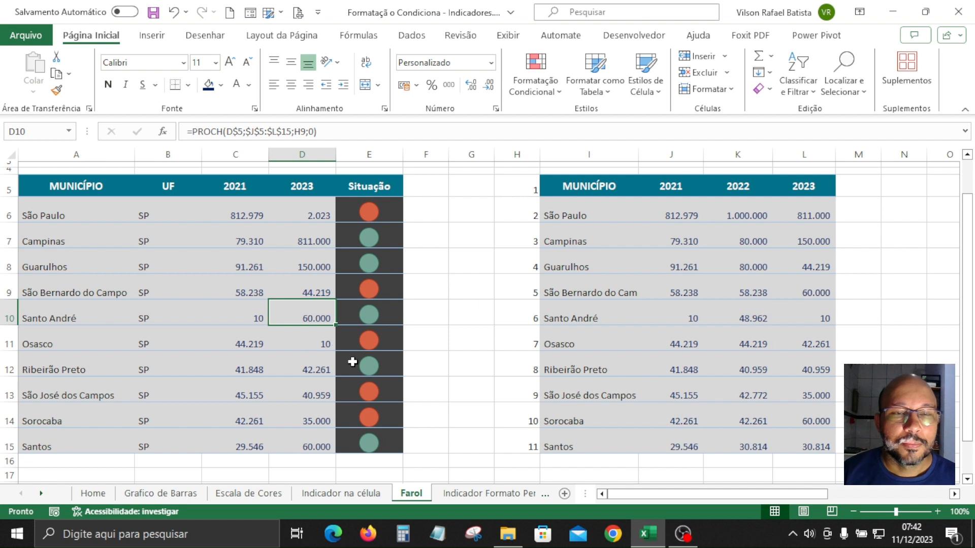
pyautogui.click(385, 134)
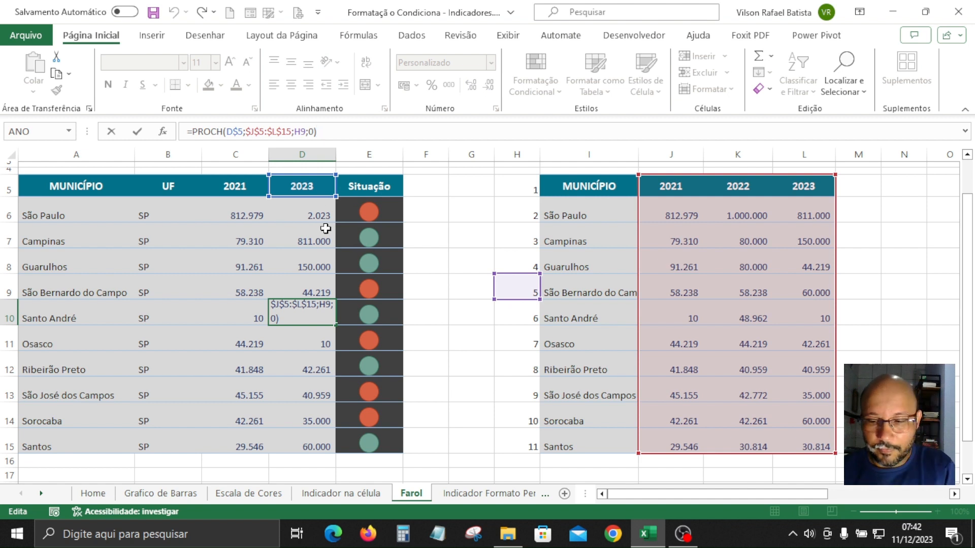
pyautogui.press('Return')
pyautogui.click(300, 211)
pyautogui.click(350, 133)
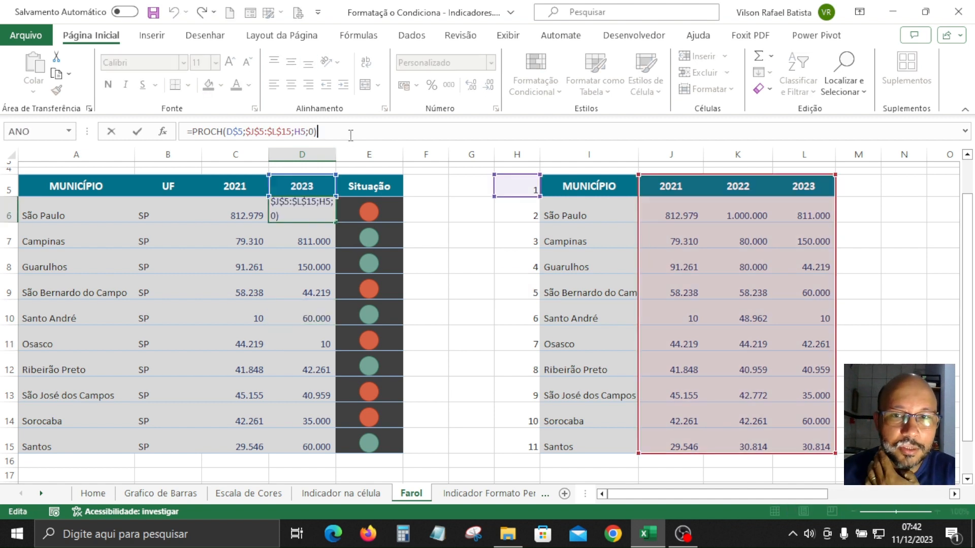
pyautogui.press('Return')
# Change the row reference in C6's PROCH formula to H5 and fill the formula down to C15
pyautogui.press('Up')
pyautogui.press('Left')
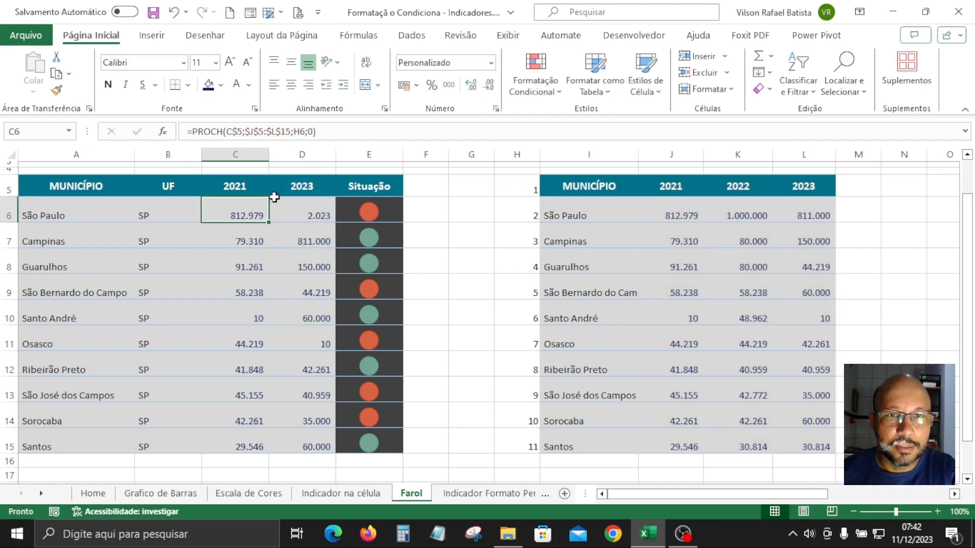
pyautogui.click(361, 138)
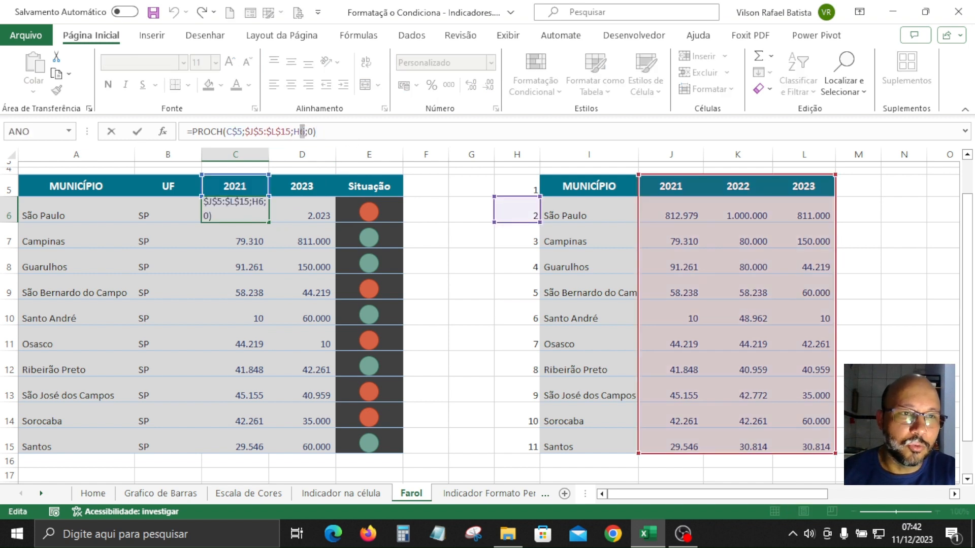
pyautogui.press('BackSpace')
pyautogui.write('5')
pyautogui.press('Return')
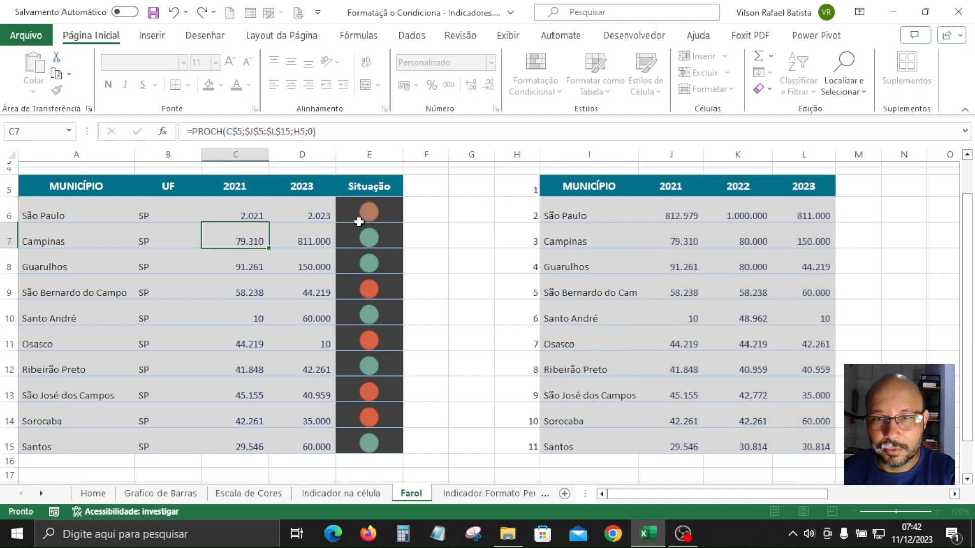
pyautogui.click(248, 214)
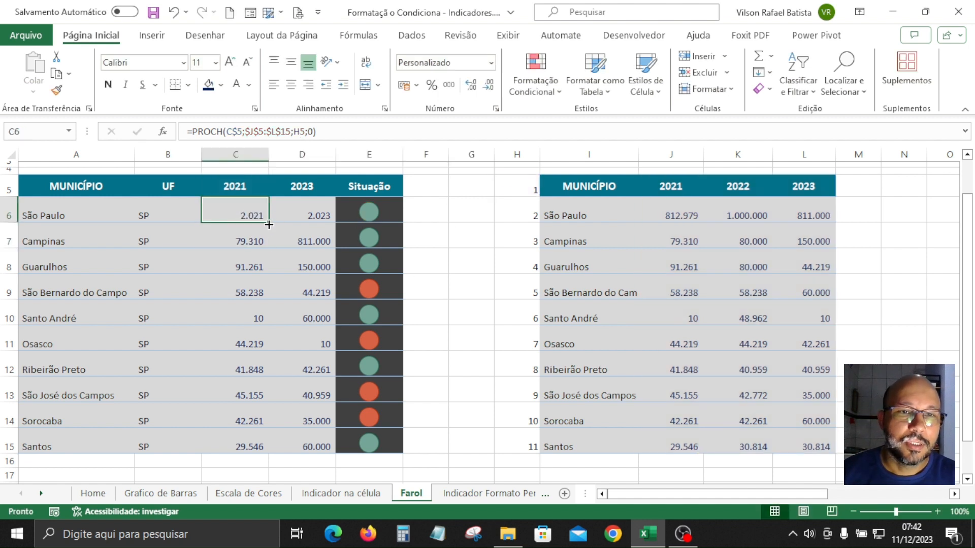
pyautogui.moveTo(269, 225); pyautogui.dragTo(257, 449)
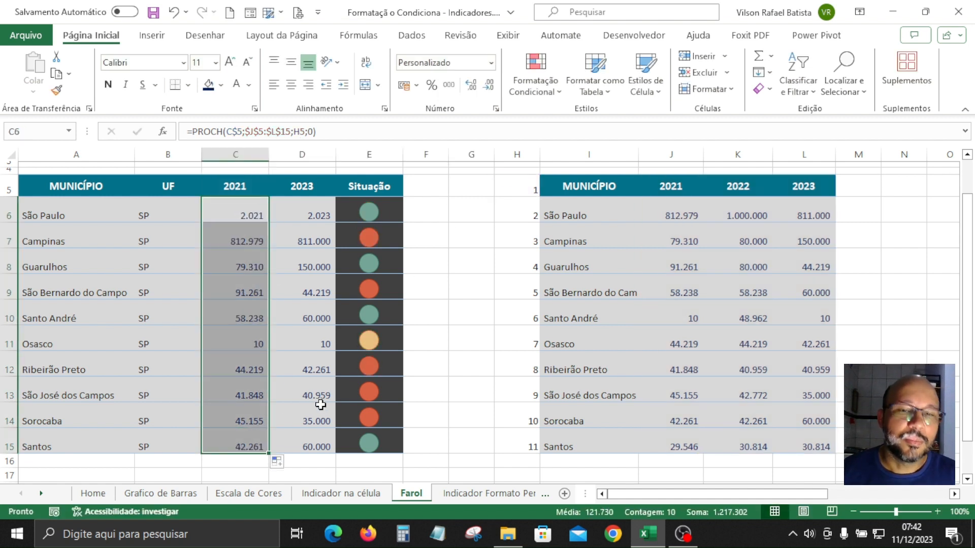
# Choose 2022 as the second comparison year in D5 and review the Situação icons in E6:E15
pyautogui.click(281, 336)
pyautogui.moveTo(250, 211); pyautogui.dragTo(313, 445)
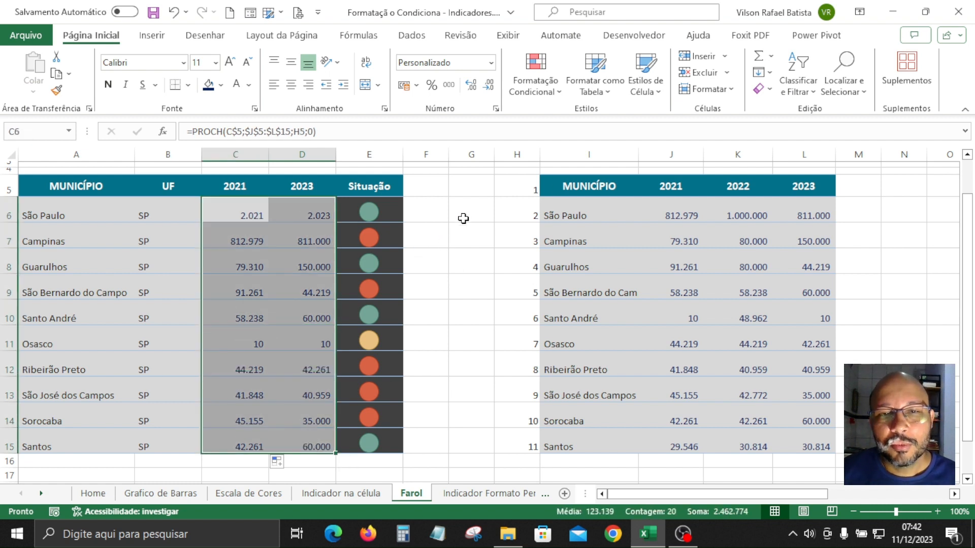
pyautogui.click(248, 188)
pyautogui.click(303, 188)
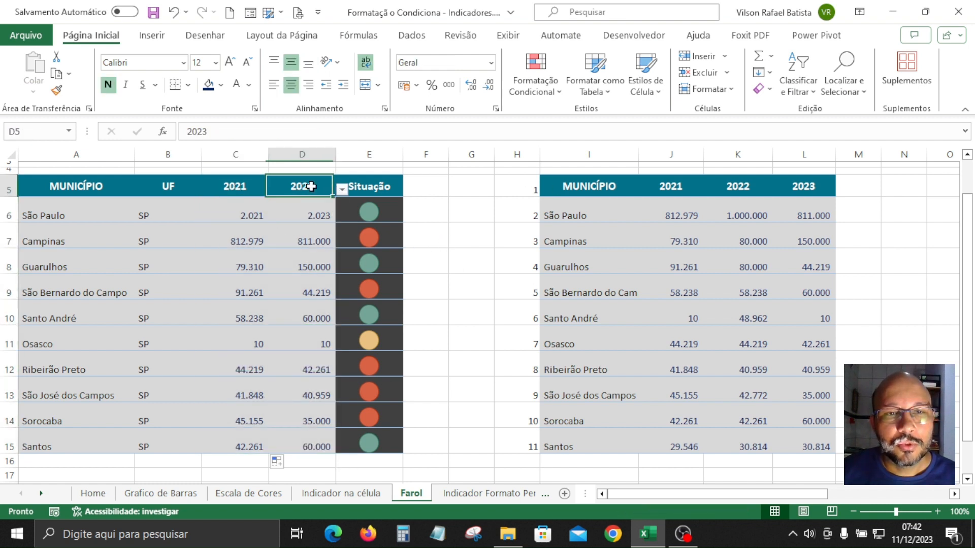
pyautogui.click(342, 189)
pyautogui.click(305, 217)
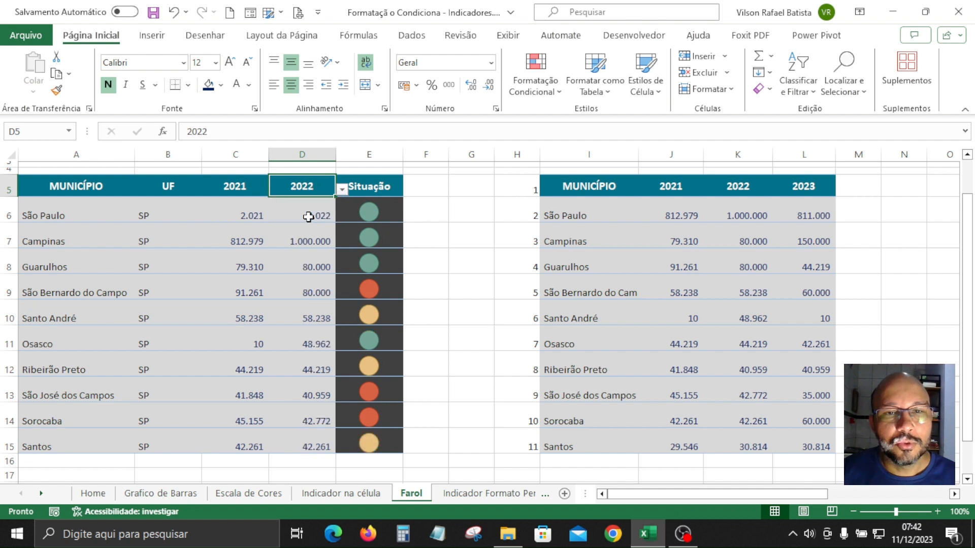
pyautogui.moveTo(391, 219); pyautogui.dragTo(398, 442)
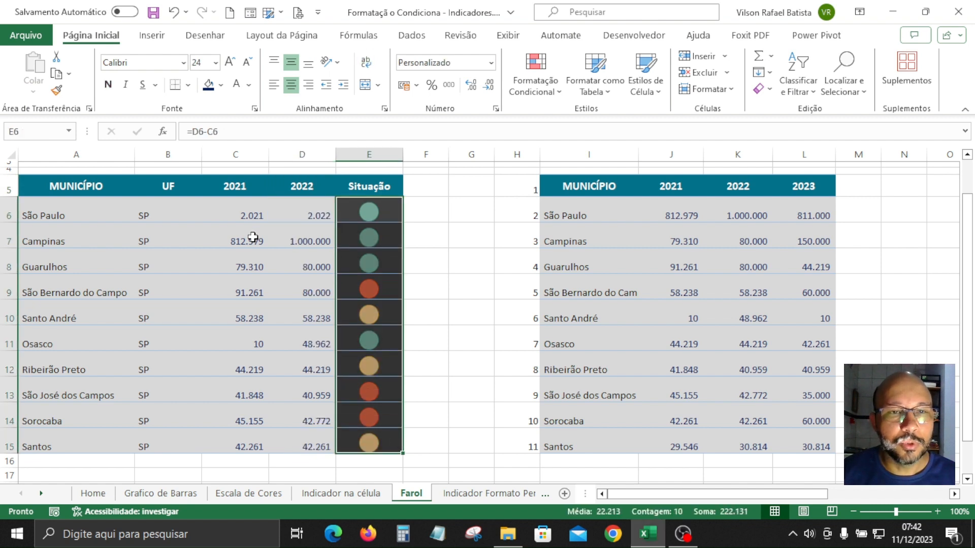
# Choose 2023 as the second comparison year in D5 and compare Osasco's two values with its Situação icon
pyautogui.click(236, 189)
pyautogui.click(274, 191)
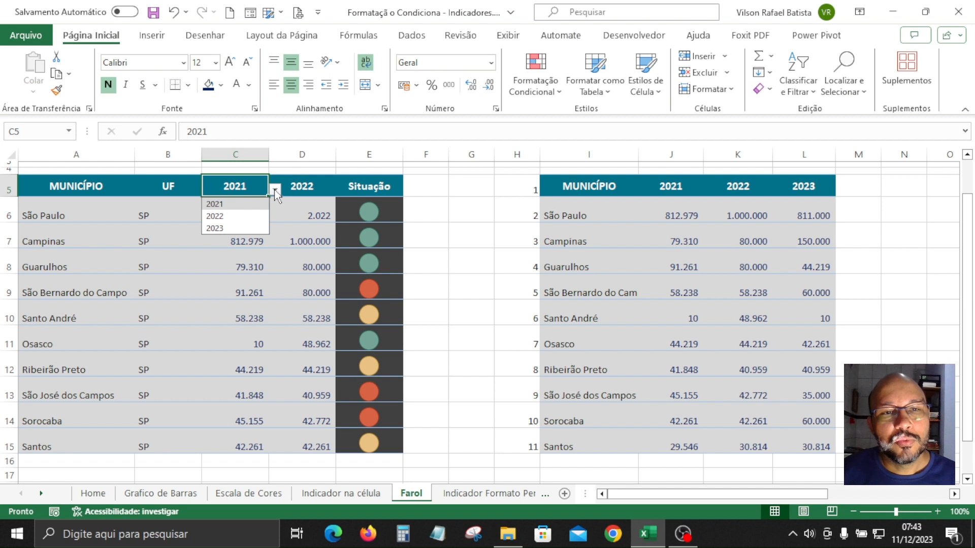
pyautogui.click(308, 186)
pyautogui.click(342, 189)
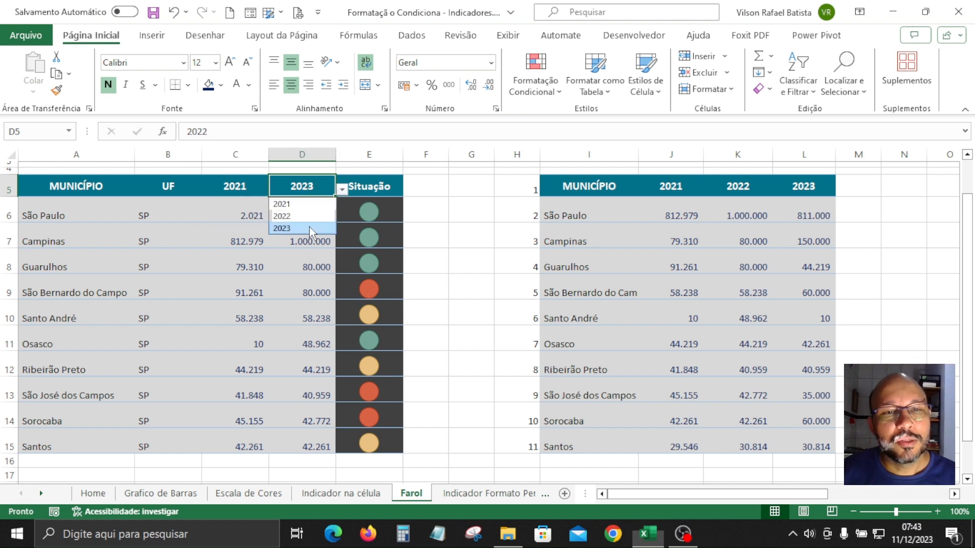
pyautogui.click(309, 228)
pyautogui.moveTo(390, 216); pyautogui.dragTo(380, 390)
pyautogui.moveTo(238, 342); pyautogui.dragTo(306, 343)
pyautogui.click(451, 364)
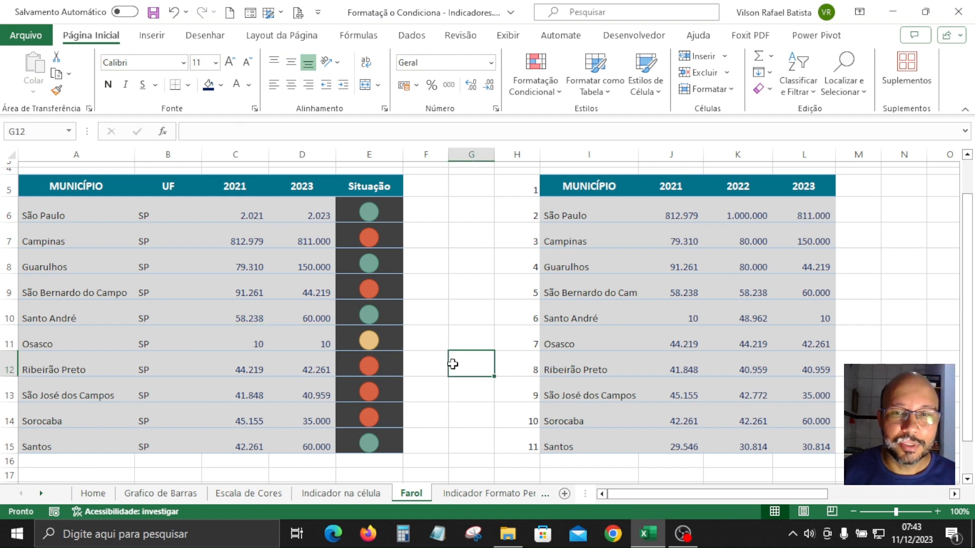
pyautogui.click(485, 231)
pyautogui.scroll(1, 463, 193)
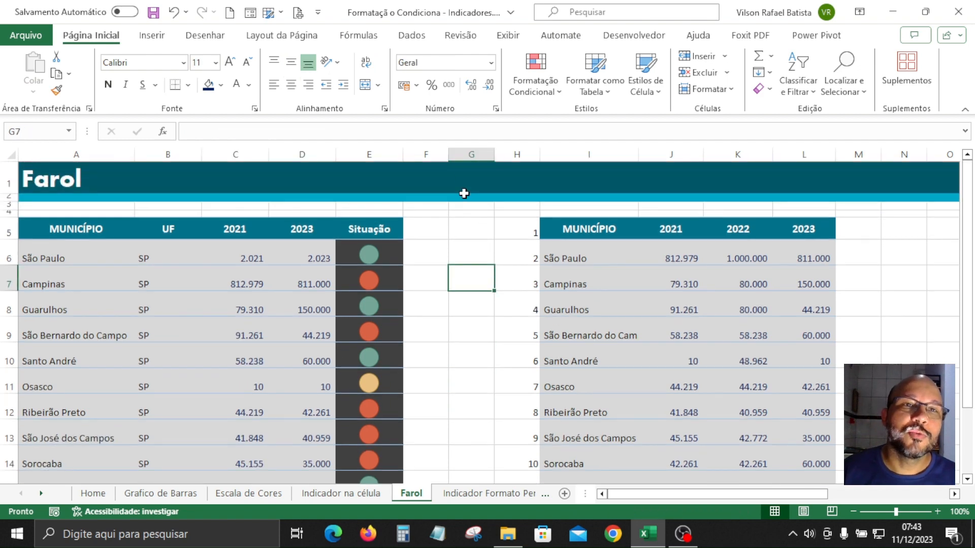
pyautogui.scroll(-2, 516, 287)
pyautogui.scroll(1, 358, 289)
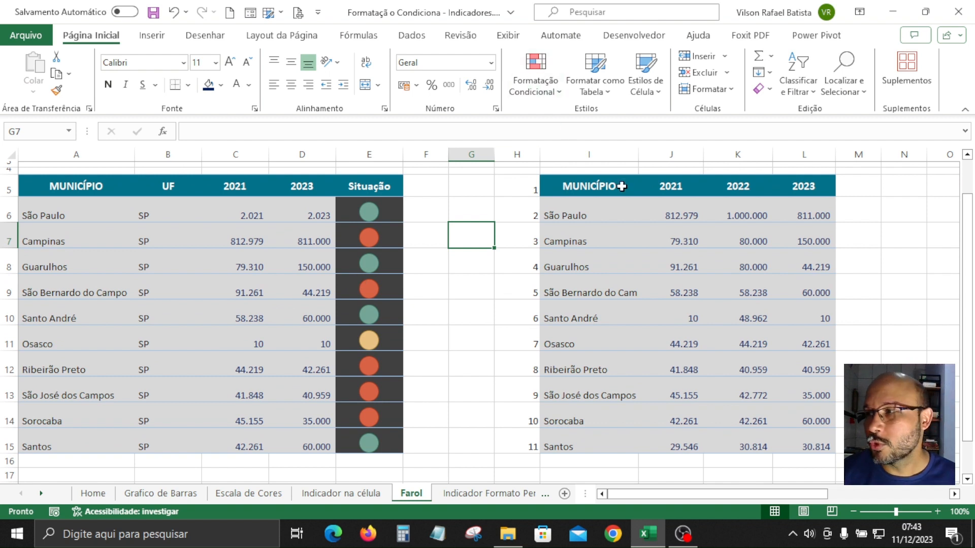
pyautogui.moveTo(386, 211); pyautogui.dragTo(391, 446)
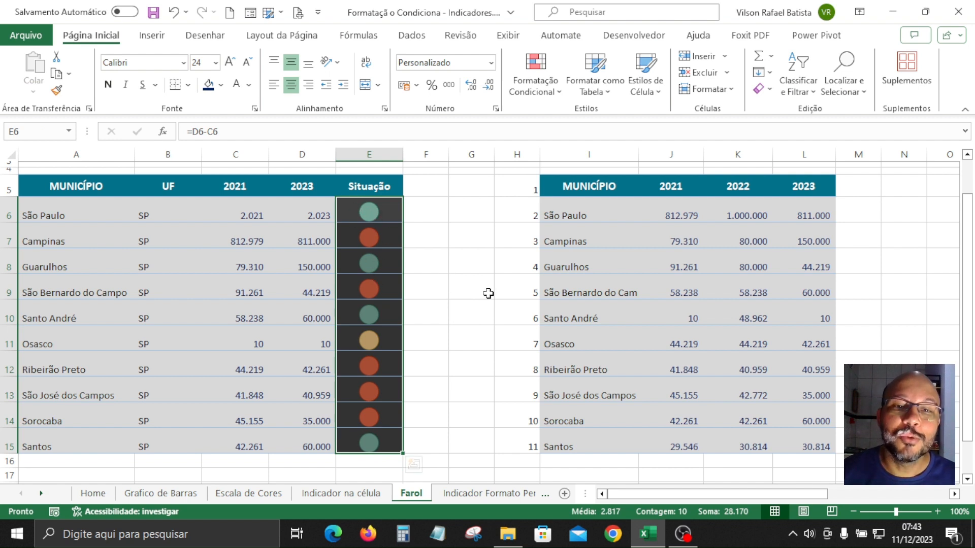
pyautogui.click(474, 285)
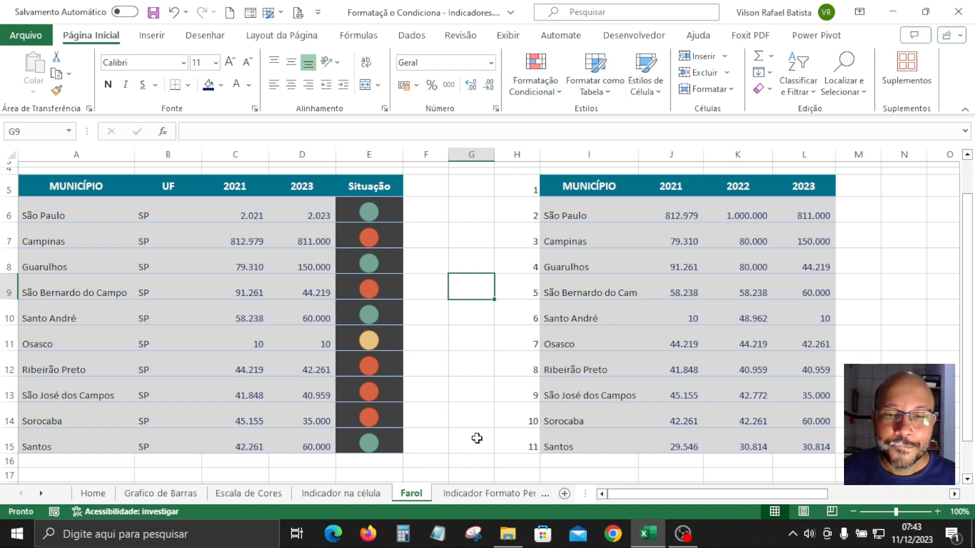
# Open the Indicador Formato Percentual sheet and examine the Diferença com indicador column, F6:F15
pyautogui.click(465, 494)
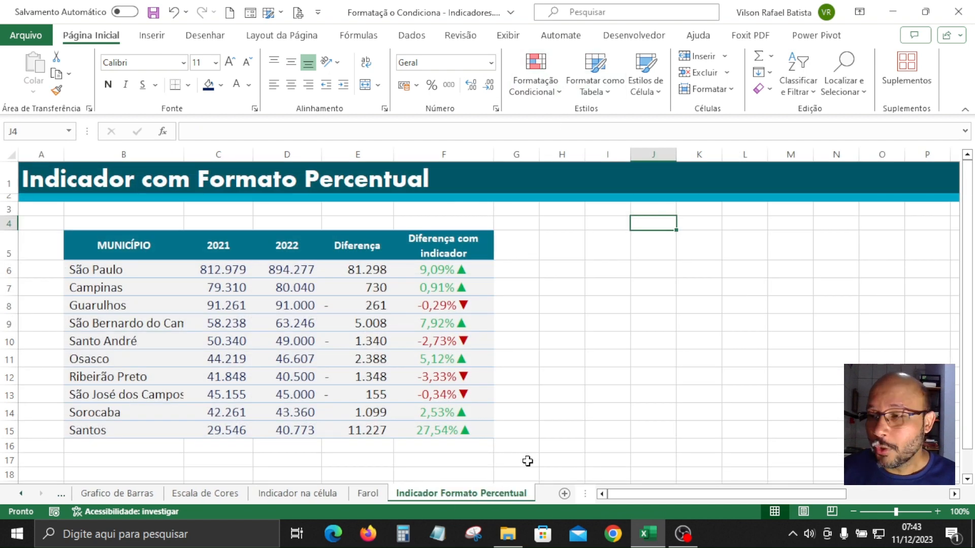
pyautogui.moveTo(460, 269); pyautogui.dragTo(452, 431)
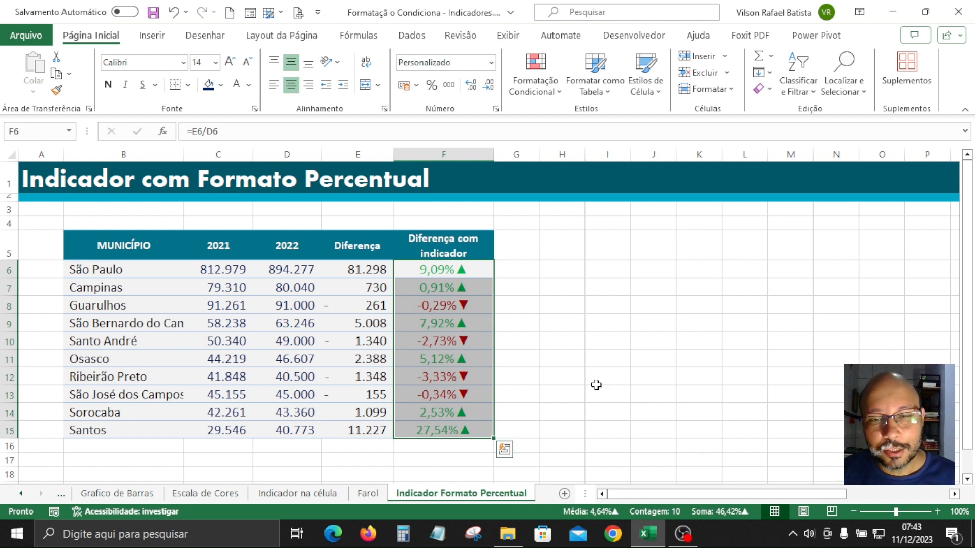
pyautogui.click(598, 389)
pyautogui.click(36, 180)
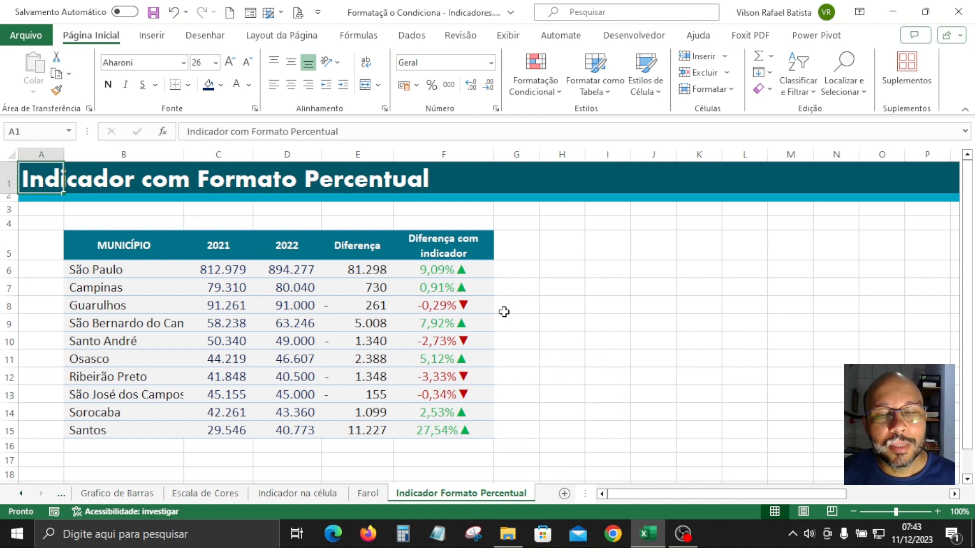
pyautogui.moveTo(434, 271); pyautogui.dragTo(437, 432)
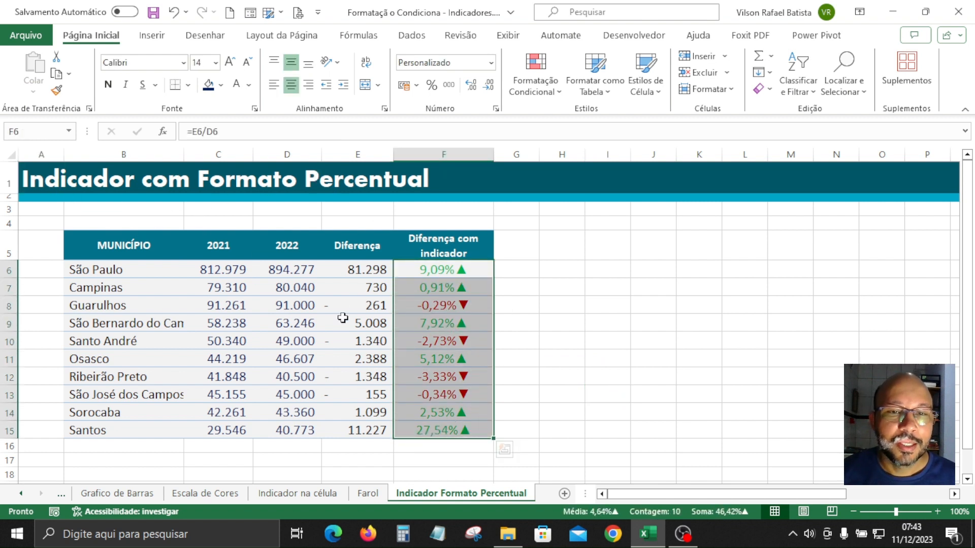
# Examine how the Diferença column is calculated from the 2021 and 2022 values
pyautogui.click(353, 272)
pyautogui.click(379, 336)
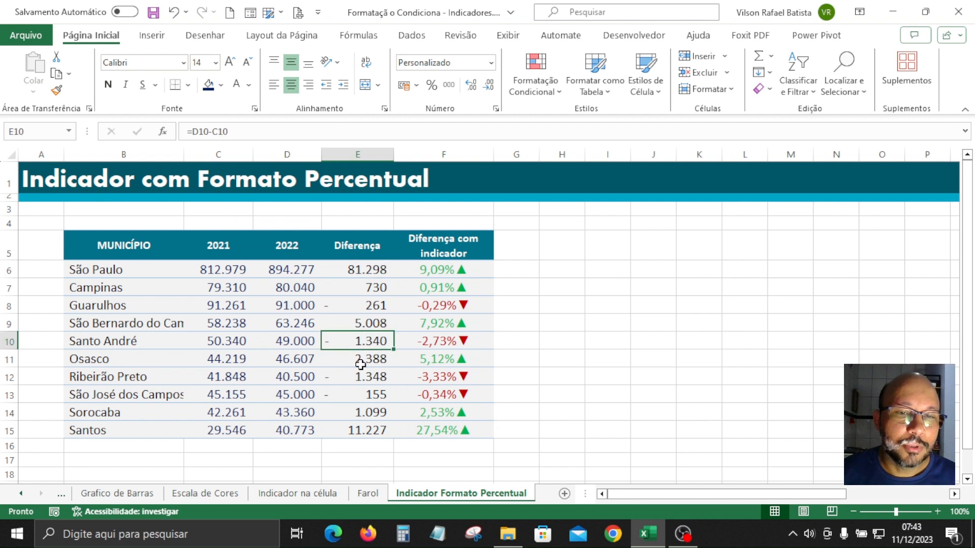
pyautogui.click(367, 274)
pyautogui.click(220, 271)
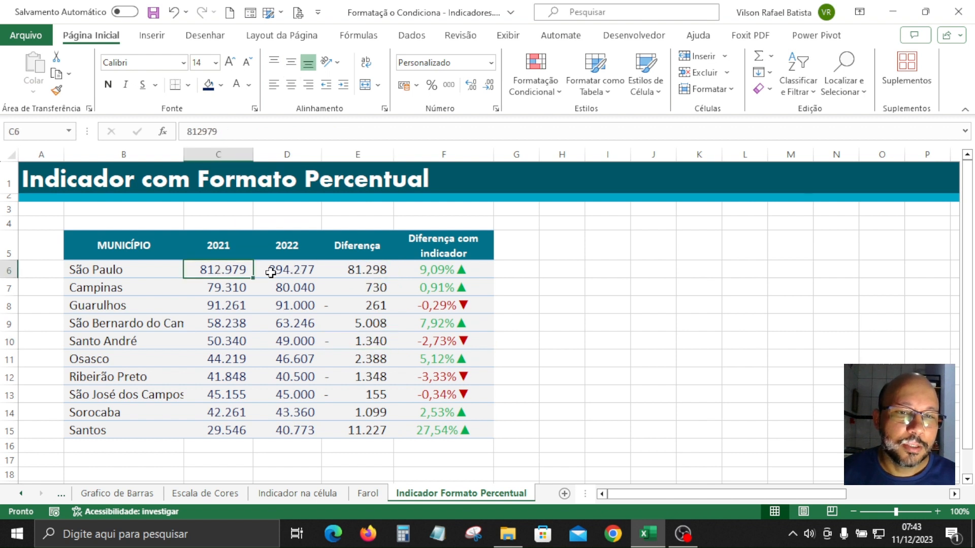
pyautogui.click(288, 272)
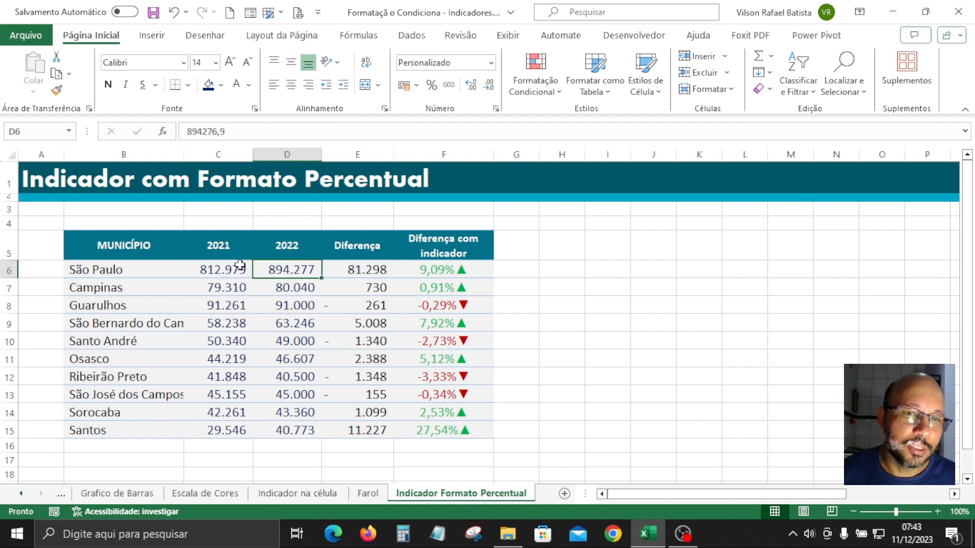
pyautogui.click(359, 268)
pyautogui.moveTo(360, 268); pyautogui.dragTo(359, 426)
# Clear the Diferença com indicador cells F6:F15 and check the difference formula in E6
pyautogui.moveTo(434, 272); pyautogui.dragTo(438, 434)
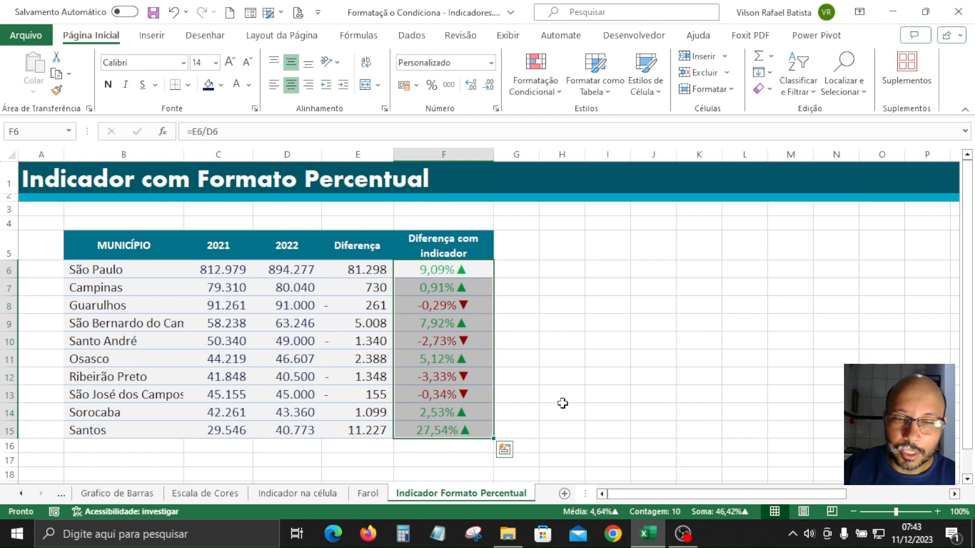
pyautogui.press('Delete')
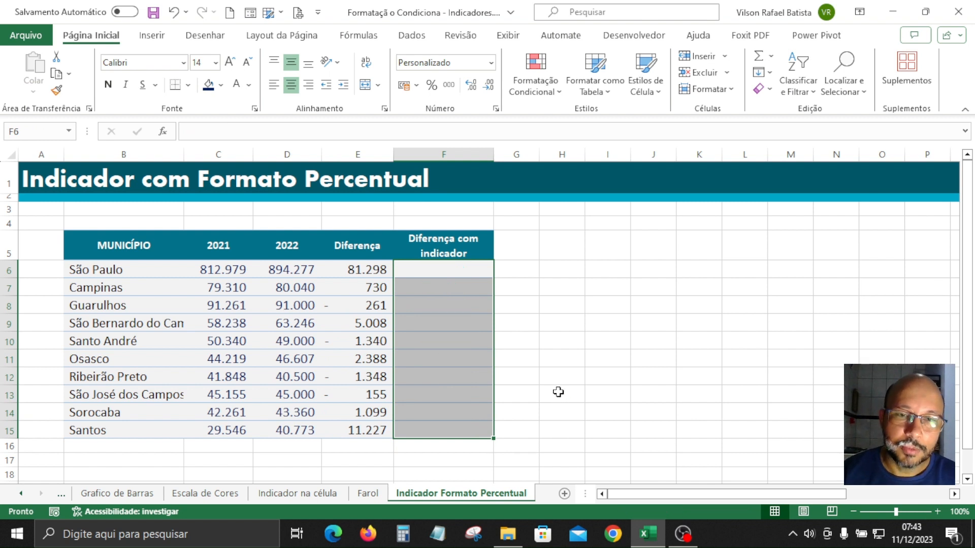
pyautogui.click(356, 272)
pyautogui.click(359, 132)
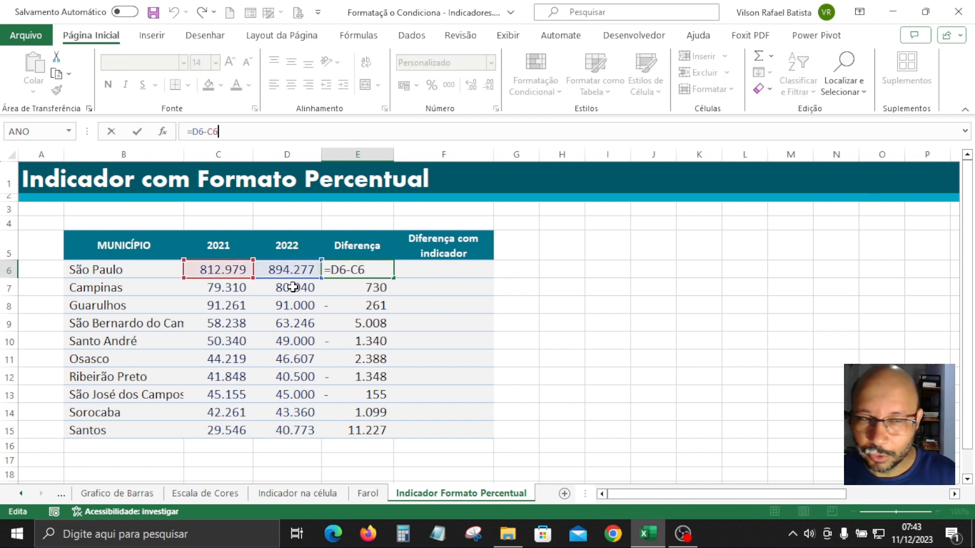
pyautogui.click(442, 341)
pyautogui.click(444, 276)
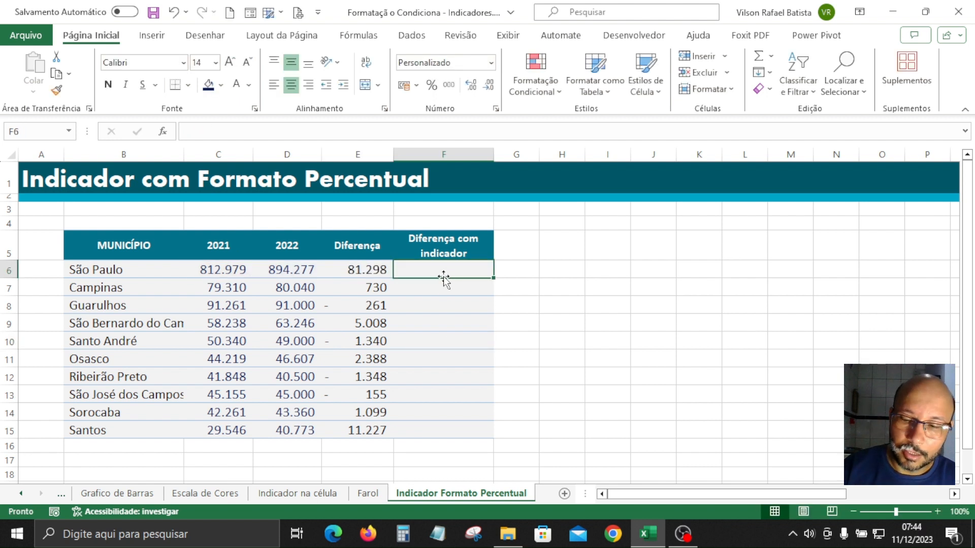
# Enter the formula =E6/C6 in F6 and fill it down to F15
pyautogui.write('=')
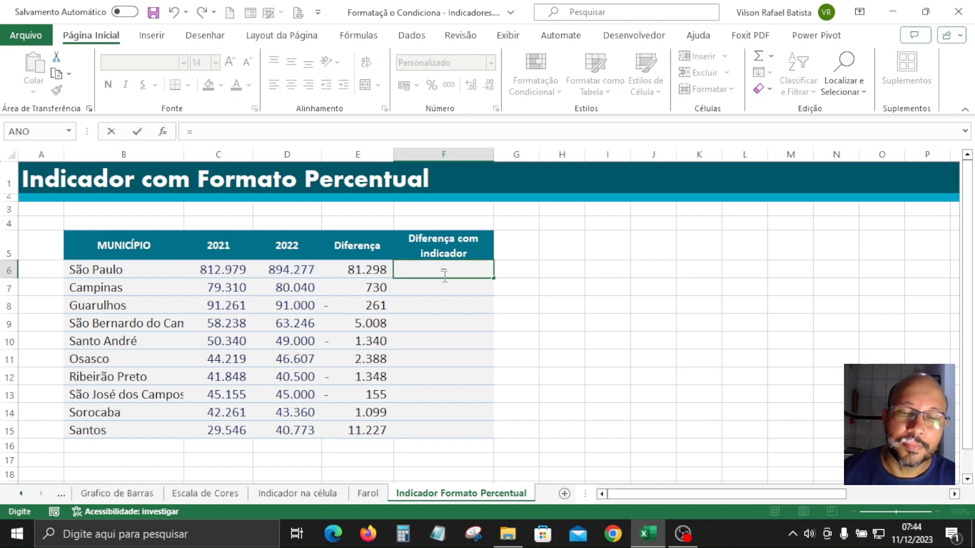
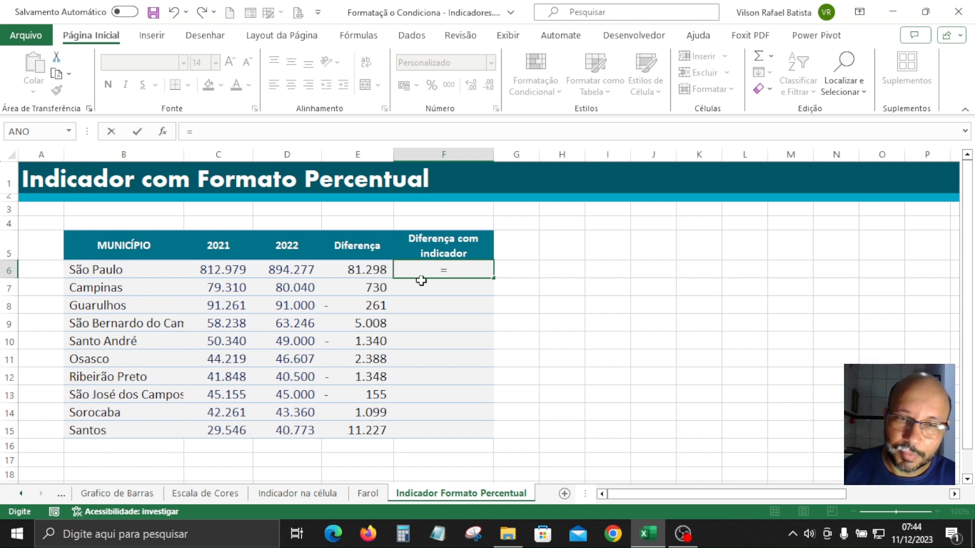
pyautogui.click(359, 267)
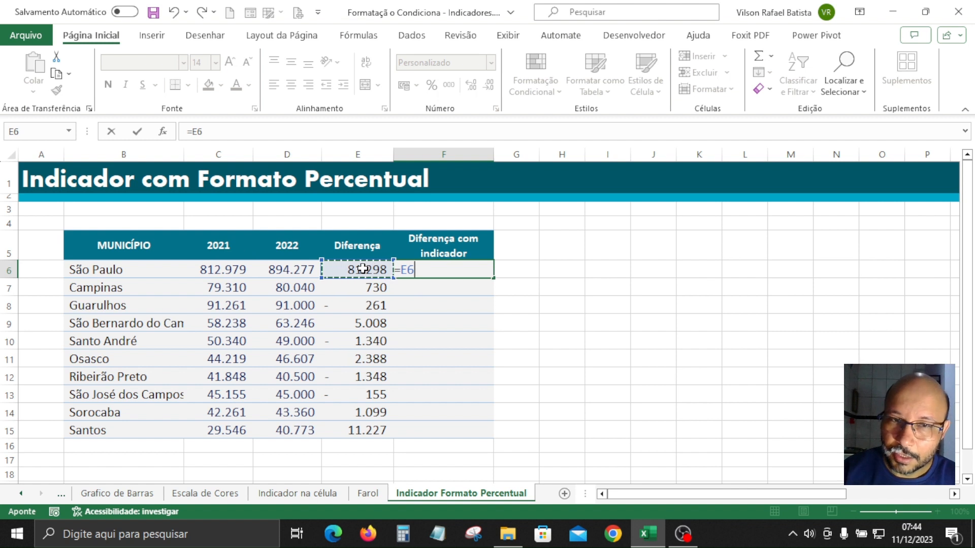
pyautogui.write('/')
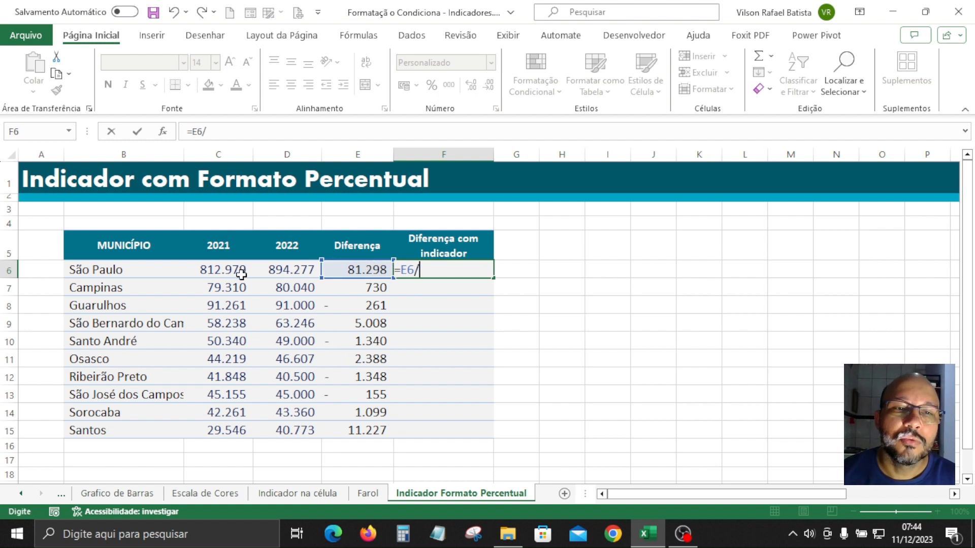
pyautogui.click(226, 271)
pyautogui.press('Return')
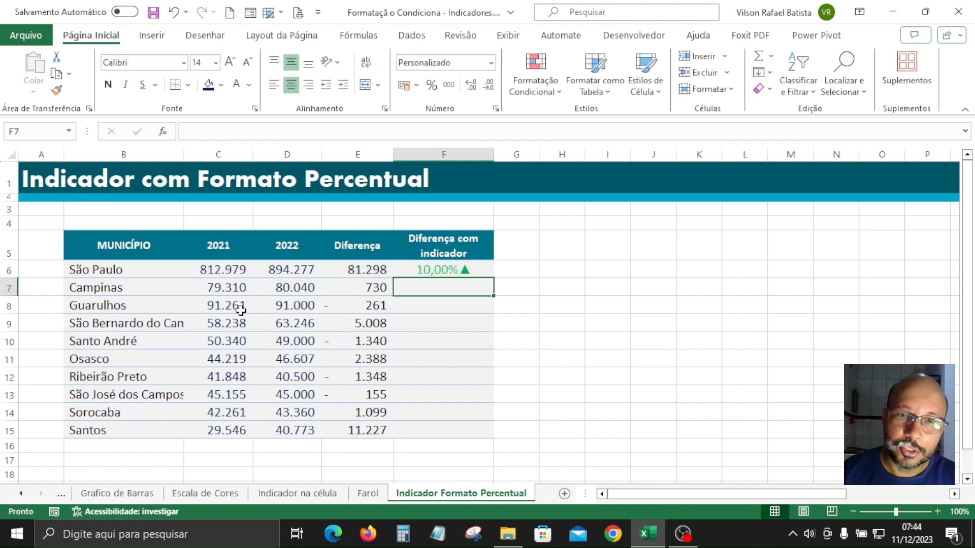
pyautogui.click(419, 272)
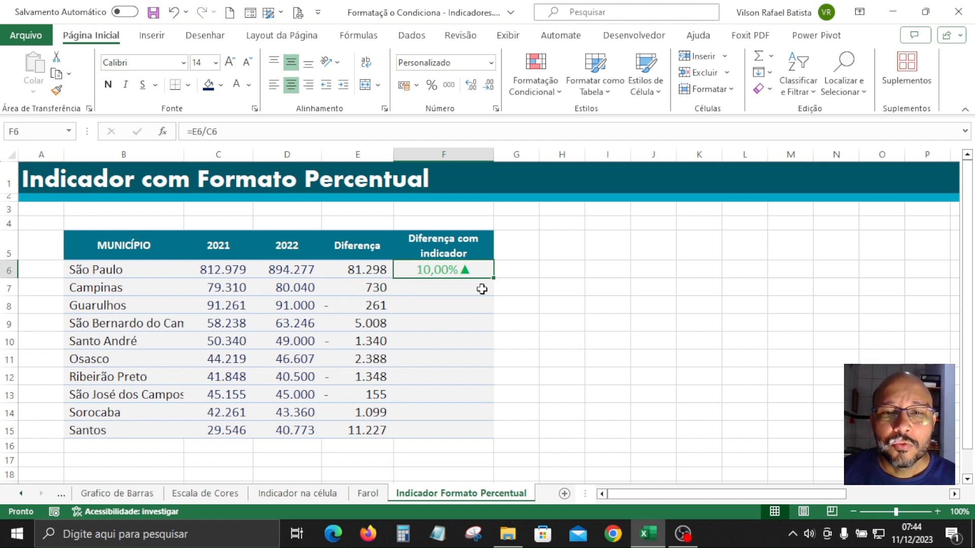
pyautogui.moveTo(496, 279); pyautogui.dragTo(495, 435)
# Clear the conditional formatting rules from the Diferença com indicador cells F6:F15
pyautogui.moveTo(442, 272); pyautogui.dragTo(437, 429)
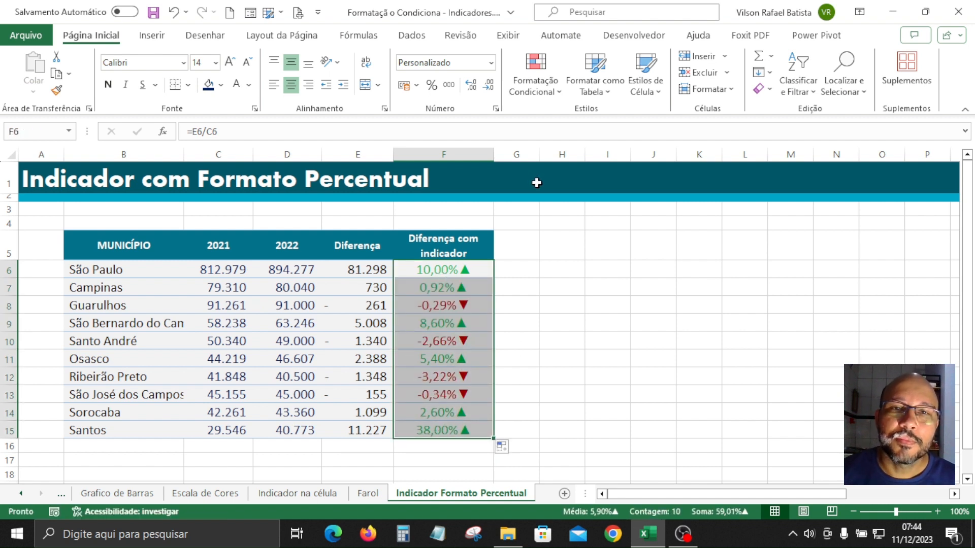
pyautogui.click(558, 90)
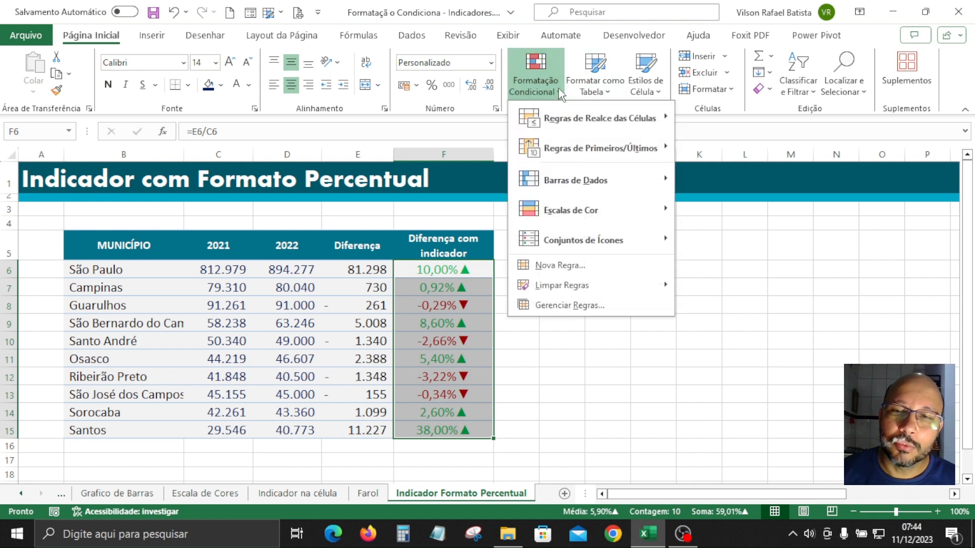
pyautogui.moveTo(613, 291)
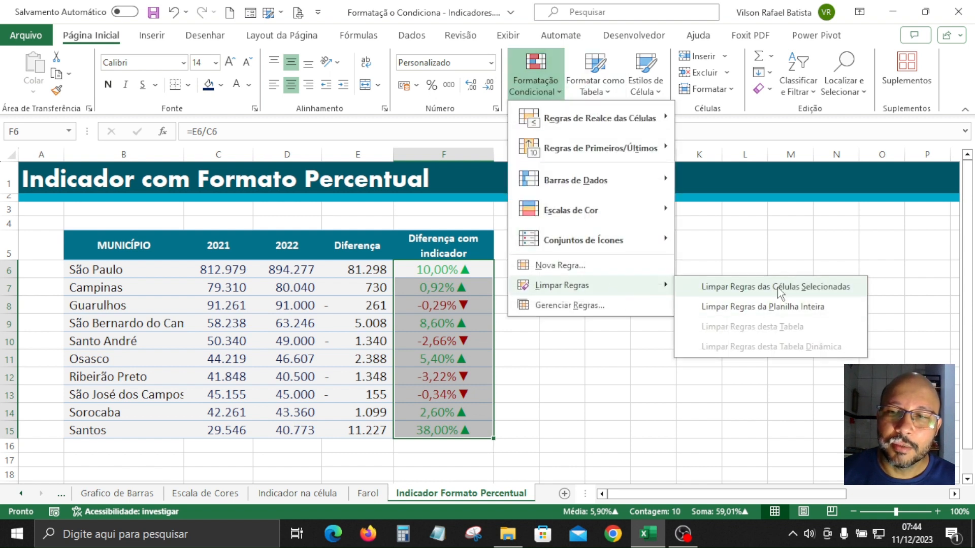
pyautogui.click(736, 286)
pyautogui.click(587, 318)
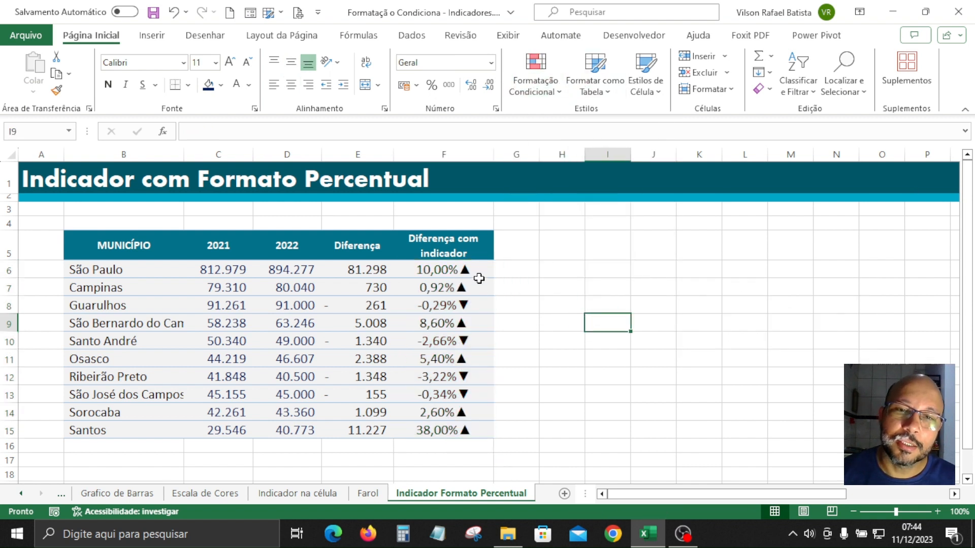
# Apply the thousands-separator number format to F6:F15 and extend it to four decimal places
pyautogui.moveTo(479, 275); pyautogui.dragTo(468, 429)
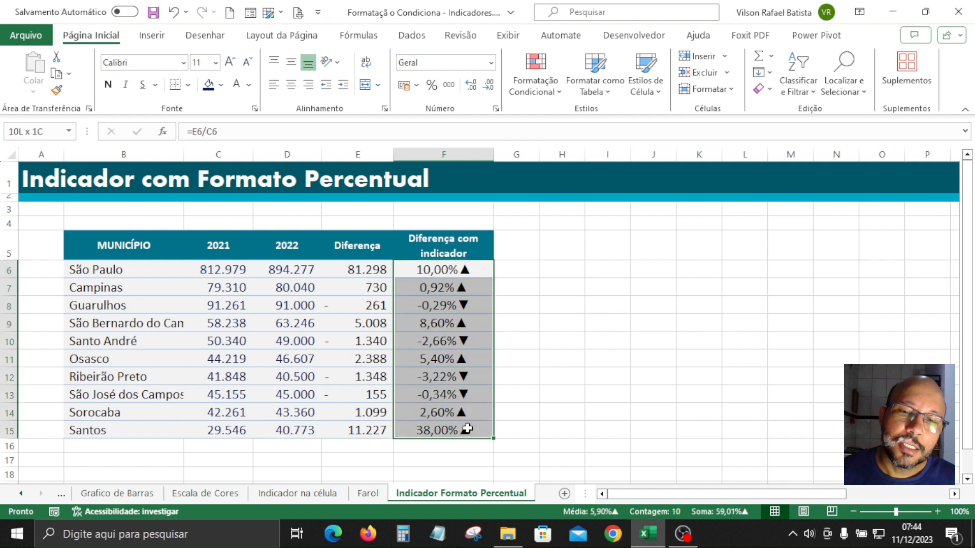
pyautogui.click(449, 85)
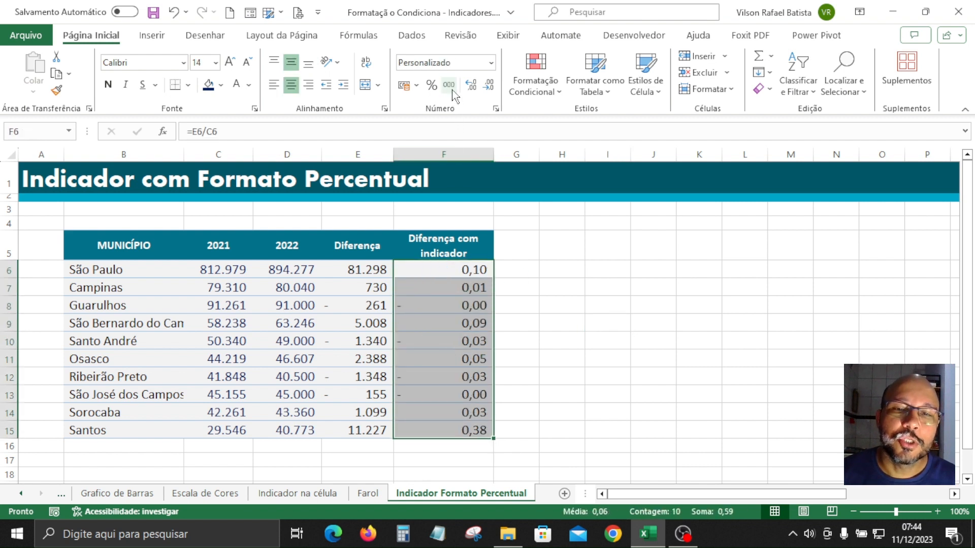
pyautogui.click(550, 327)
pyautogui.moveTo(475, 269); pyautogui.dragTo(449, 430)
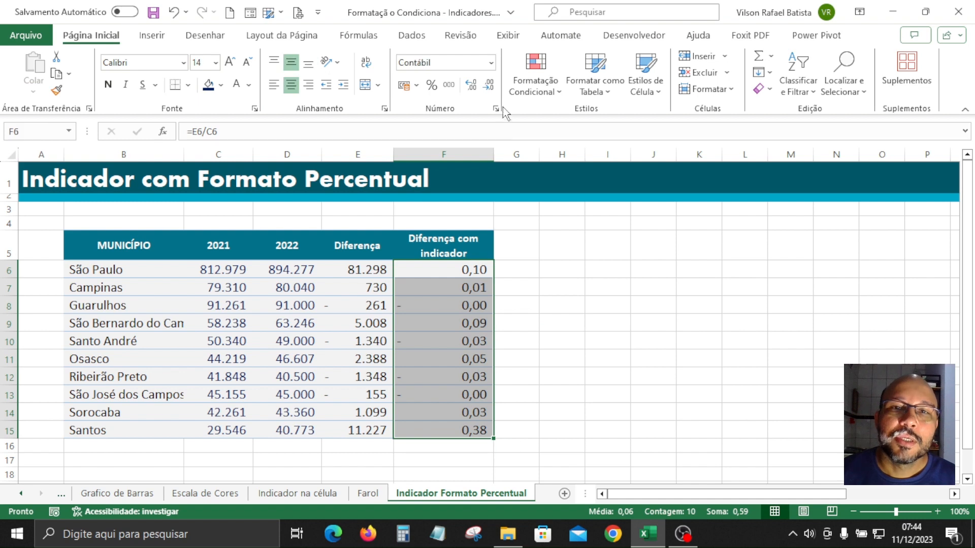
pyautogui.click(471, 85)
pyautogui.click(472, 88)
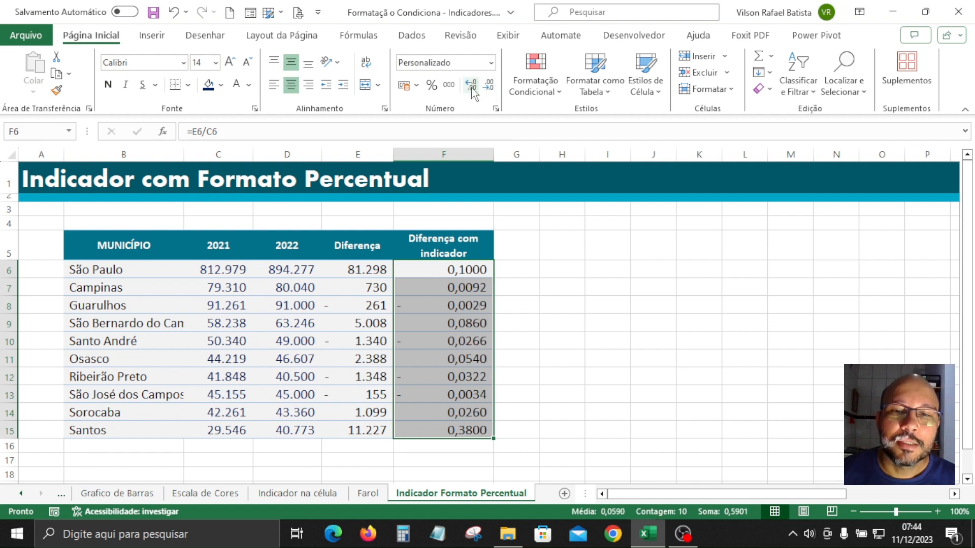
pyautogui.click(625, 346)
# Examine the decimal differences in F6:F15 and the icon sets offered by conditional formatting
pyautogui.moveTo(468, 273); pyautogui.dragTo(467, 335)
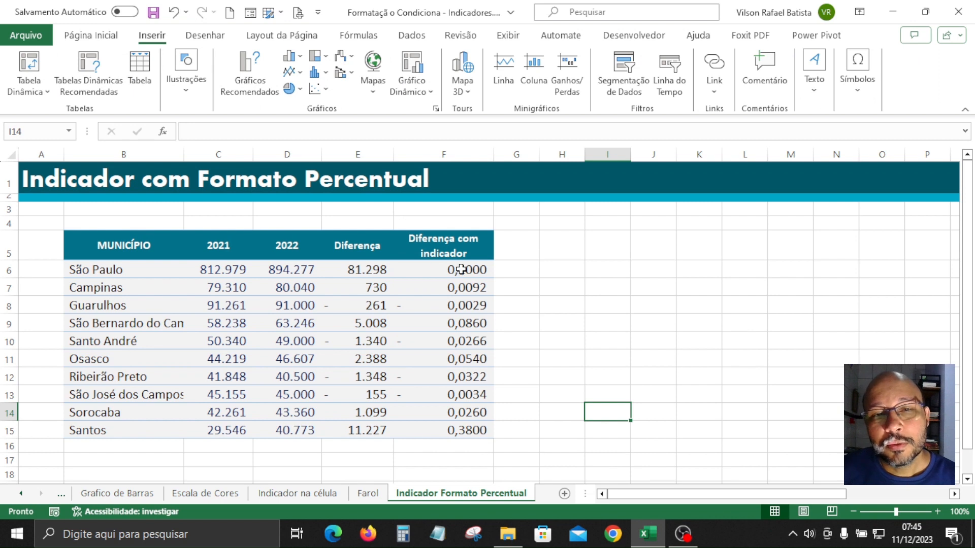
pyautogui.click(461, 270)
pyautogui.moveTo(461, 270); pyautogui.dragTo(450, 429)
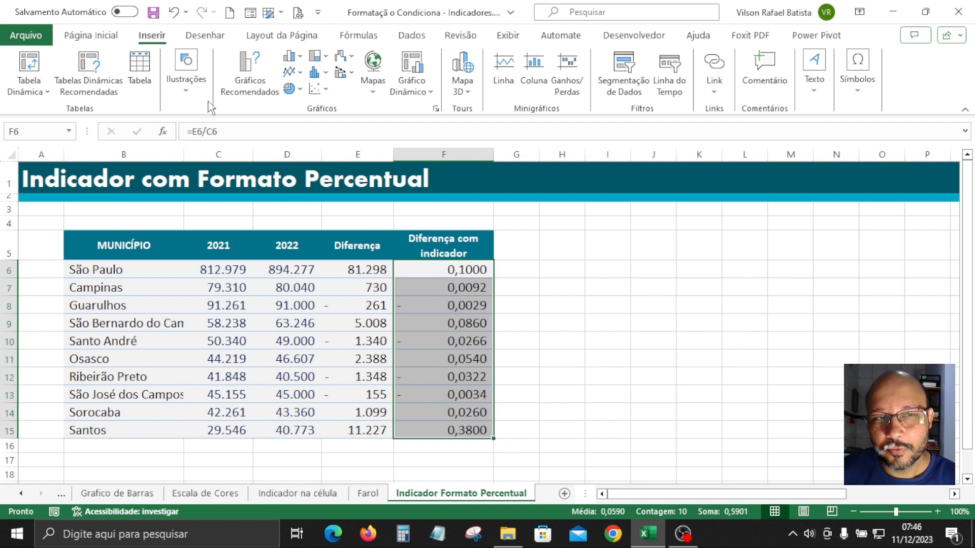
pyautogui.click(107, 38)
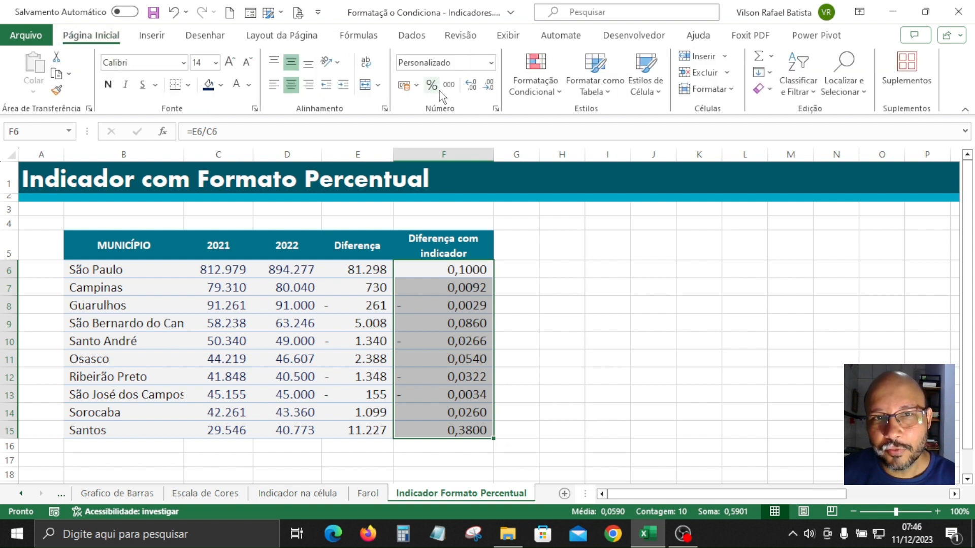
pyautogui.click(561, 395)
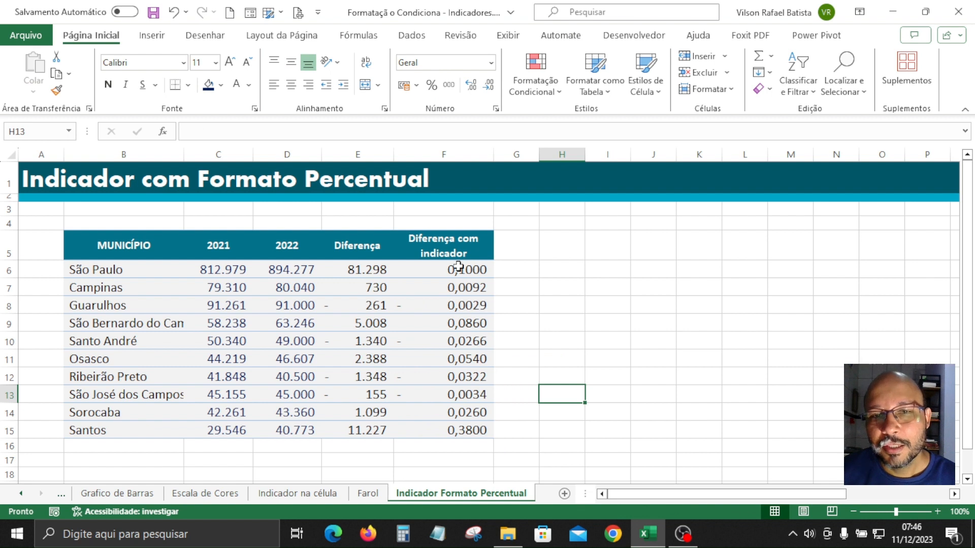
pyautogui.moveTo(446, 269); pyautogui.dragTo(463, 433)
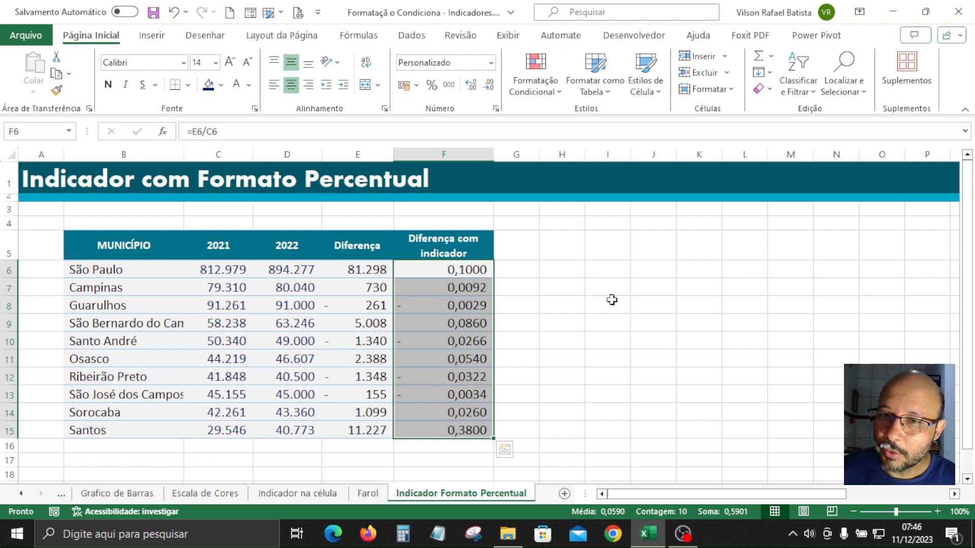
pyautogui.click(697, 274)
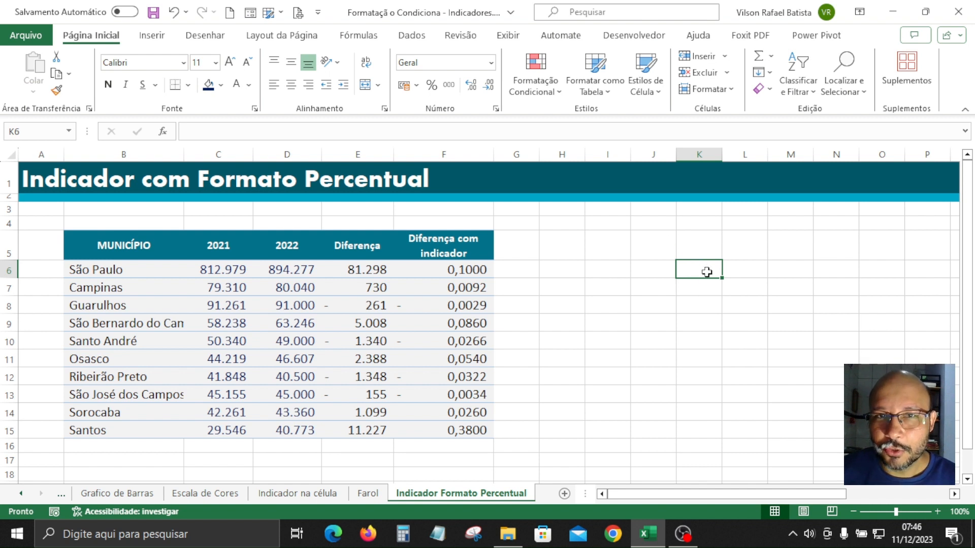
pyautogui.click(532, 90)
pyautogui.moveTo(612, 248)
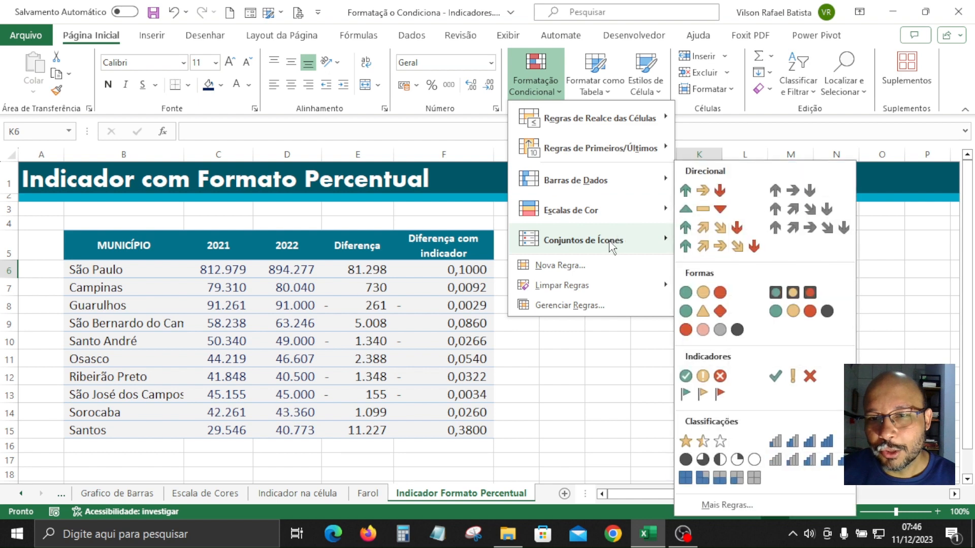
pyautogui.click(626, 362)
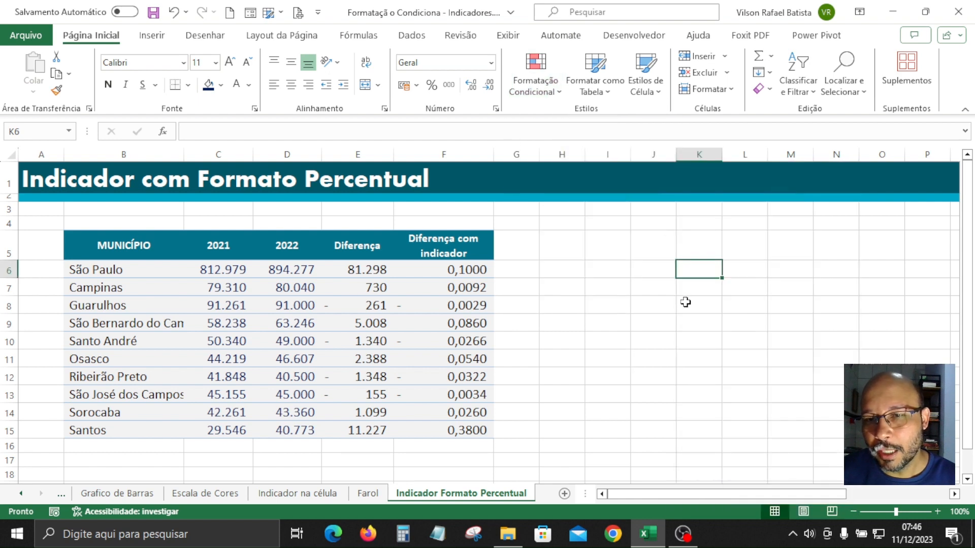
# Open the Símbolo dialog for cell K6 and choose the Arial font with the Formas Geométricas subset
pyautogui.click(152, 37)
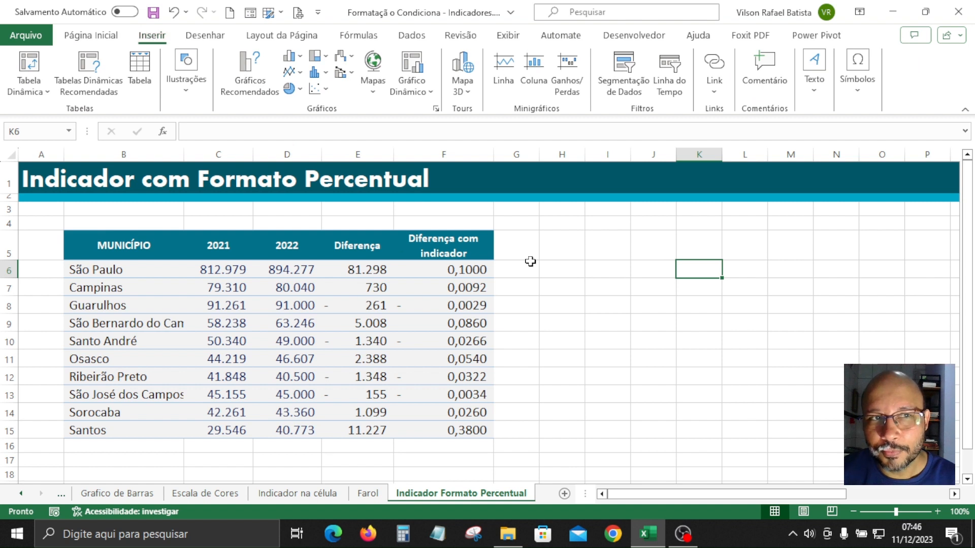
pyautogui.click(858, 99)
pyautogui.click(893, 136)
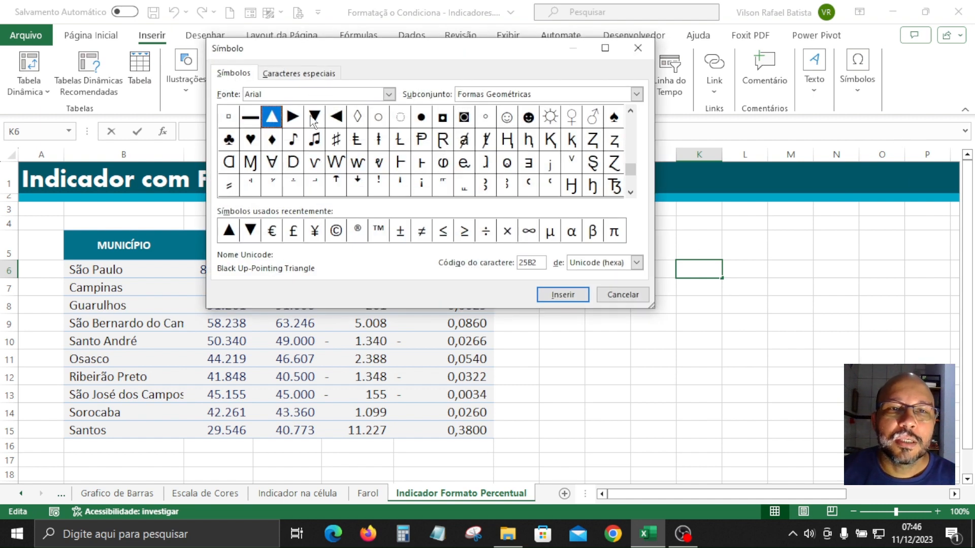
pyautogui.click(315, 119)
pyautogui.click(272, 118)
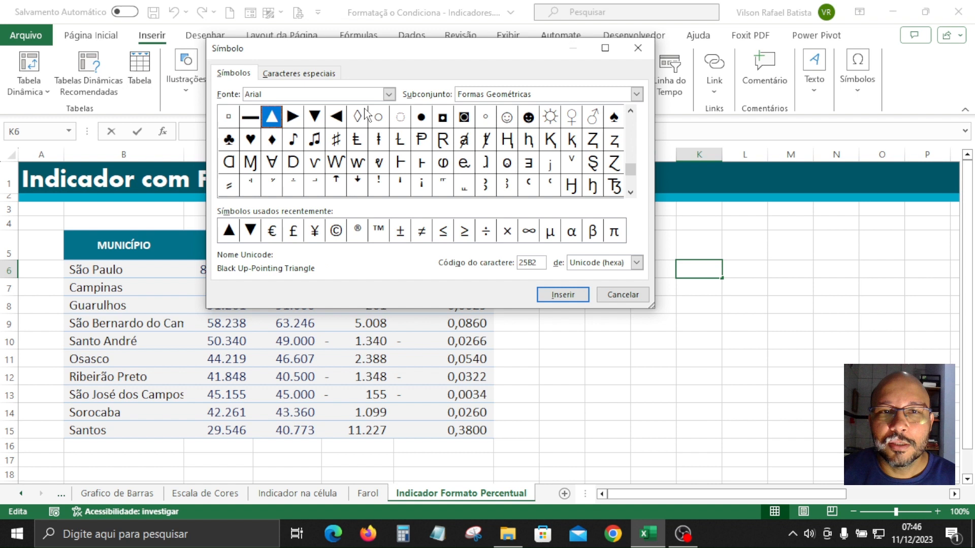
pyautogui.click(389, 94)
pyautogui.click(299, 163)
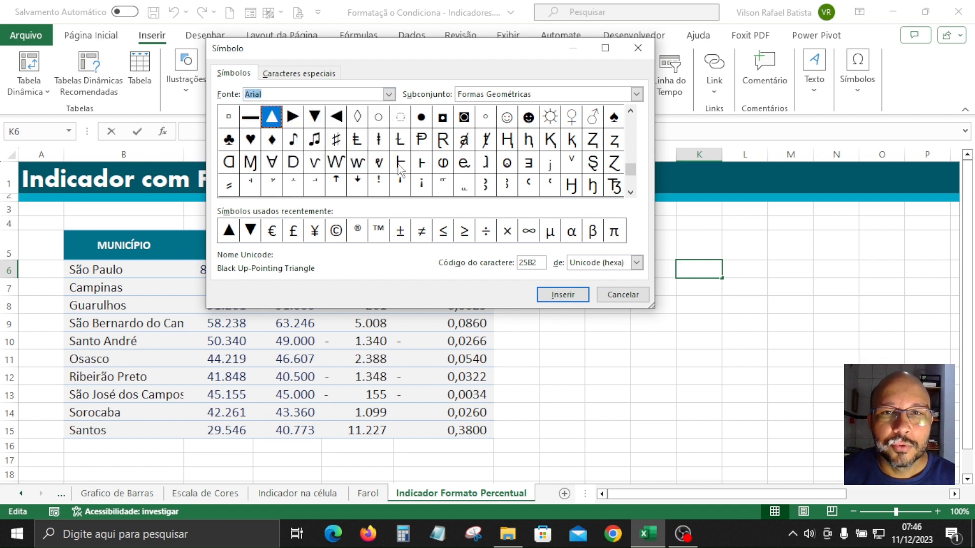
pyautogui.click(603, 96)
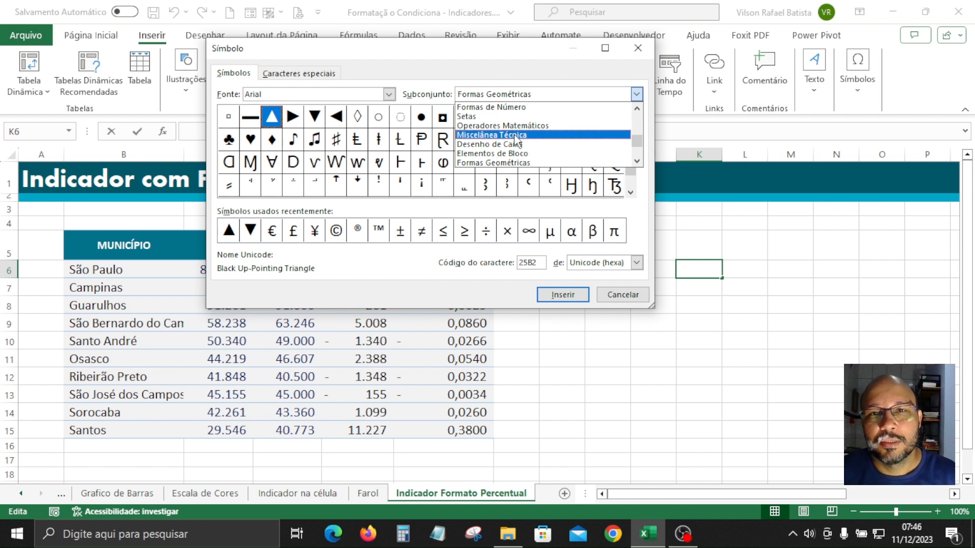
pyautogui.click(523, 163)
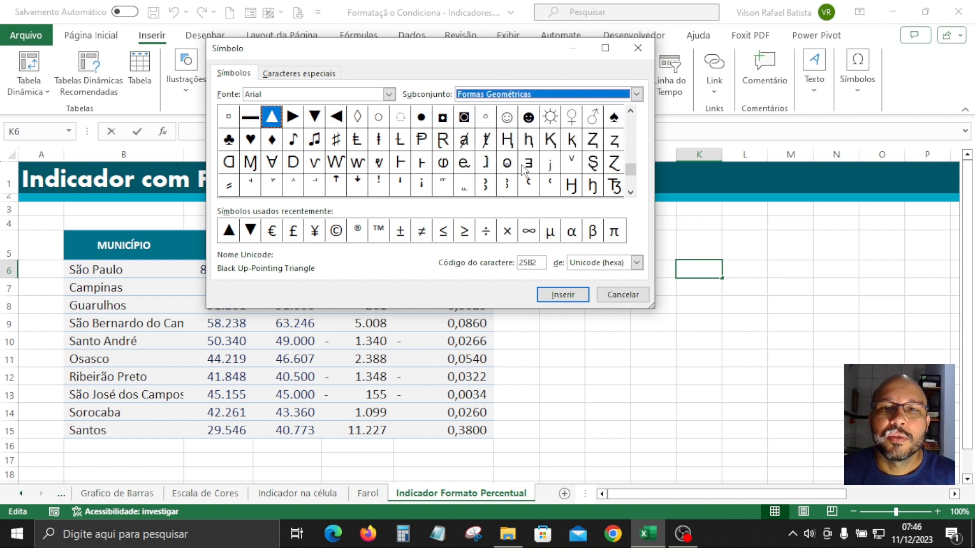
# Insert the Black Up-Pointing Triangle (25B2) and Black Down-Pointing Triangle (25BC) symbols into K6 and close the dialog
pyautogui.moveTo(633, 175)
pyautogui.mouseDown()
pyautogui.moveTo(633, 123)
pyautogui.moveTo(634, 175)
pyautogui.mouseUp()
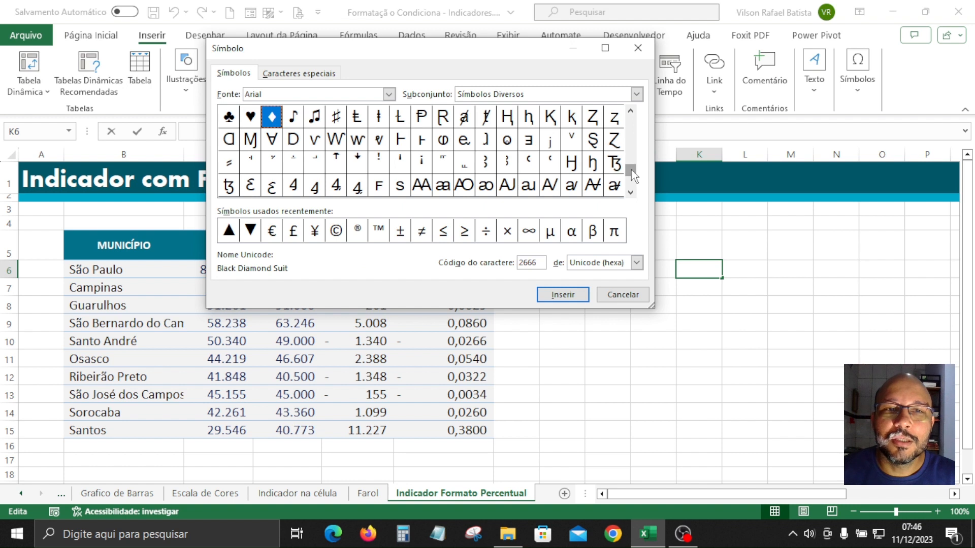
pyautogui.click(632, 111)
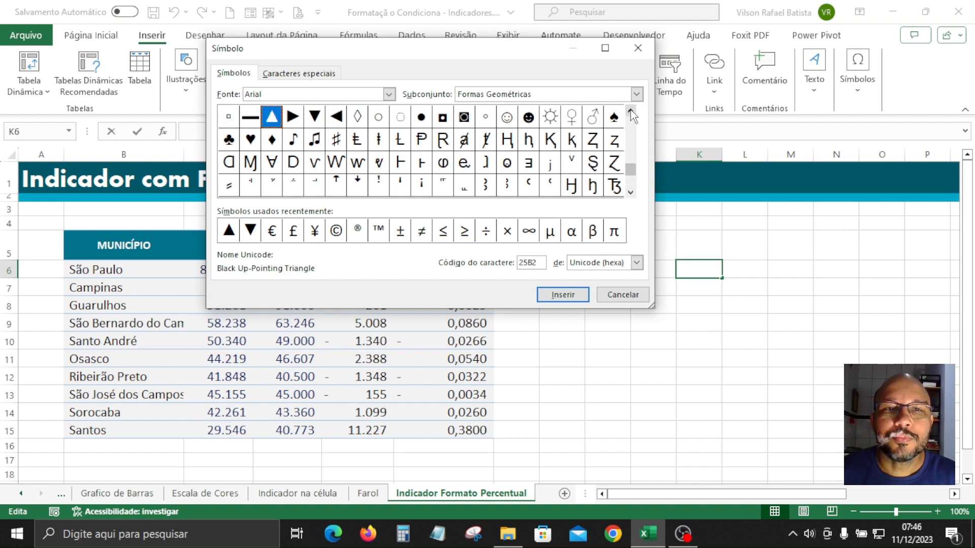
pyautogui.click(631, 112)
pyautogui.click(272, 142)
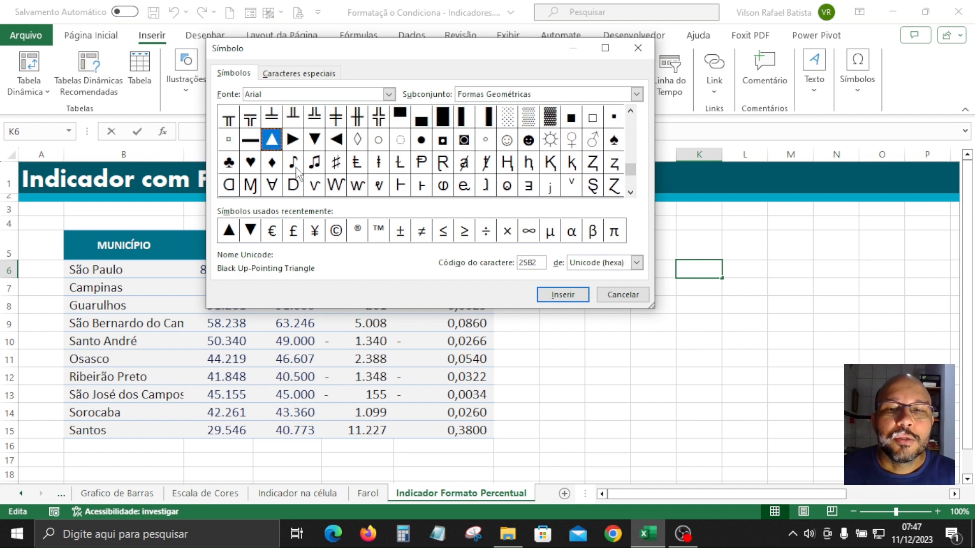
pyautogui.click(563, 300)
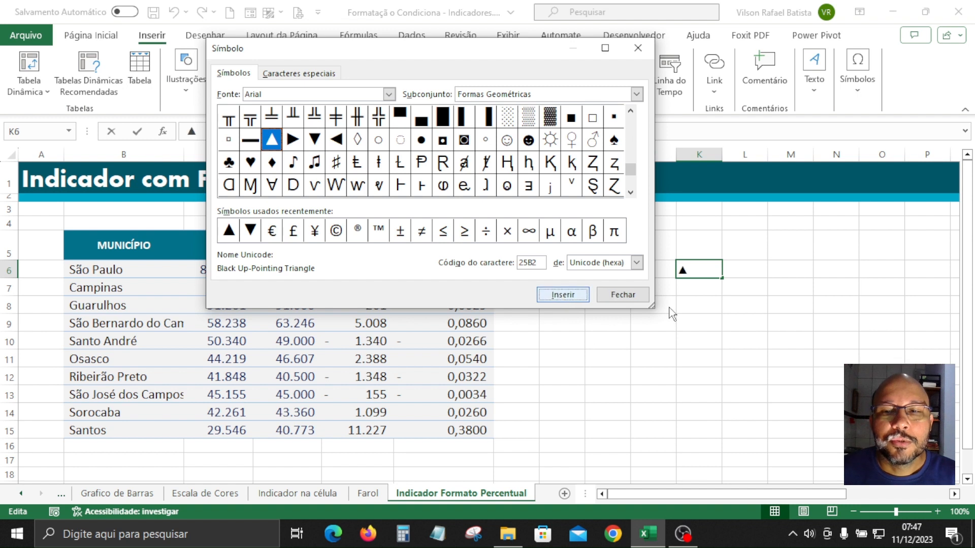
pyautogui.click(319, 141)
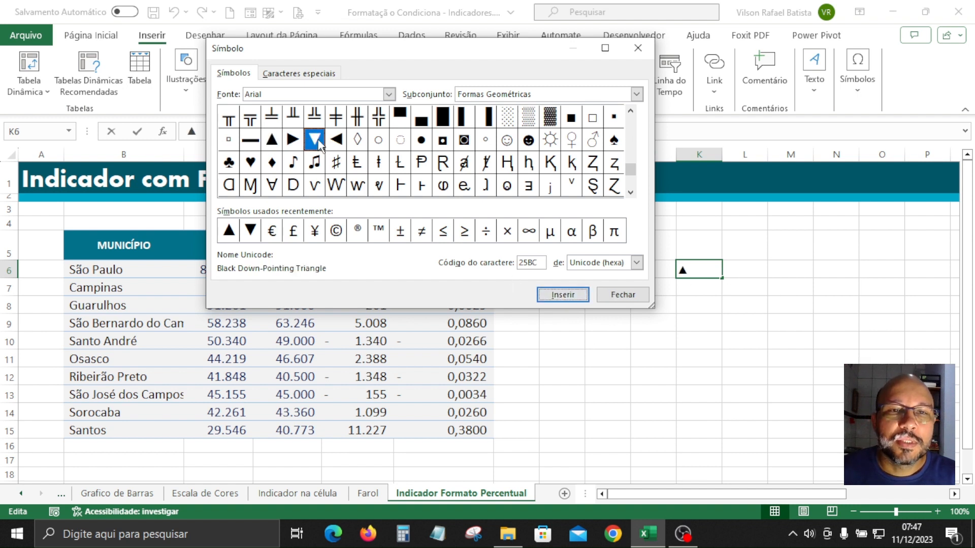
pyautogui.click(563, 295)
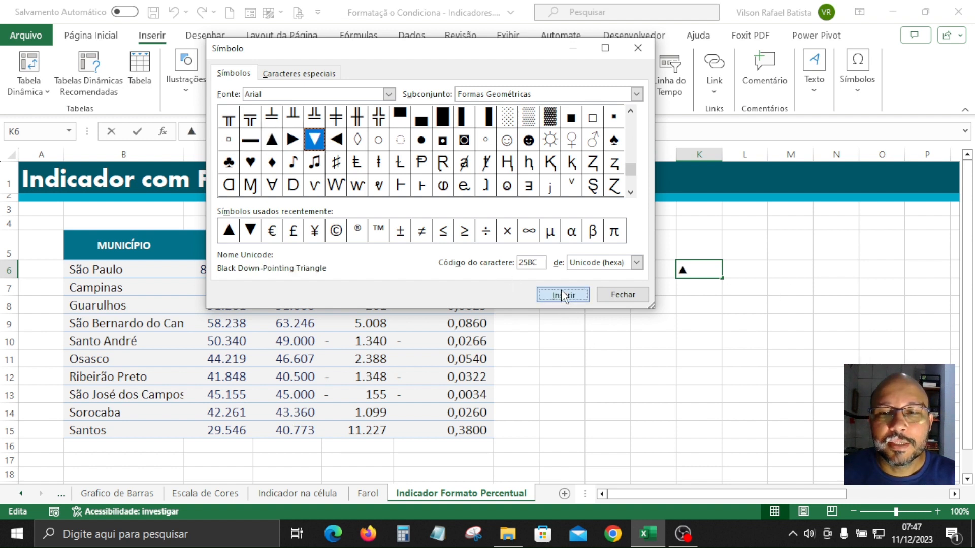
pyautogui.click(624, 295)
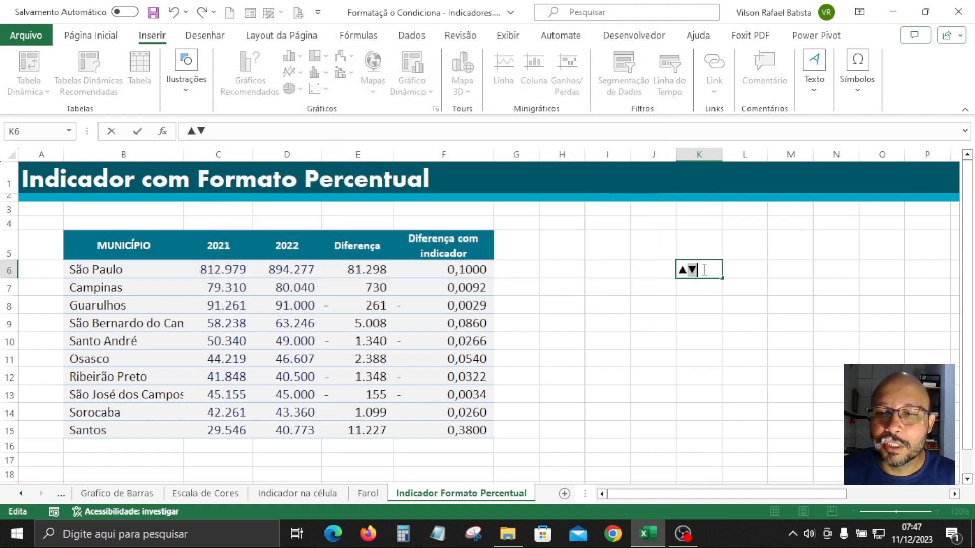
# Keep only the up triangle ▲ in K6 and place the down triangle ▼ separately in L6
pyautogui.press('BackSpace')
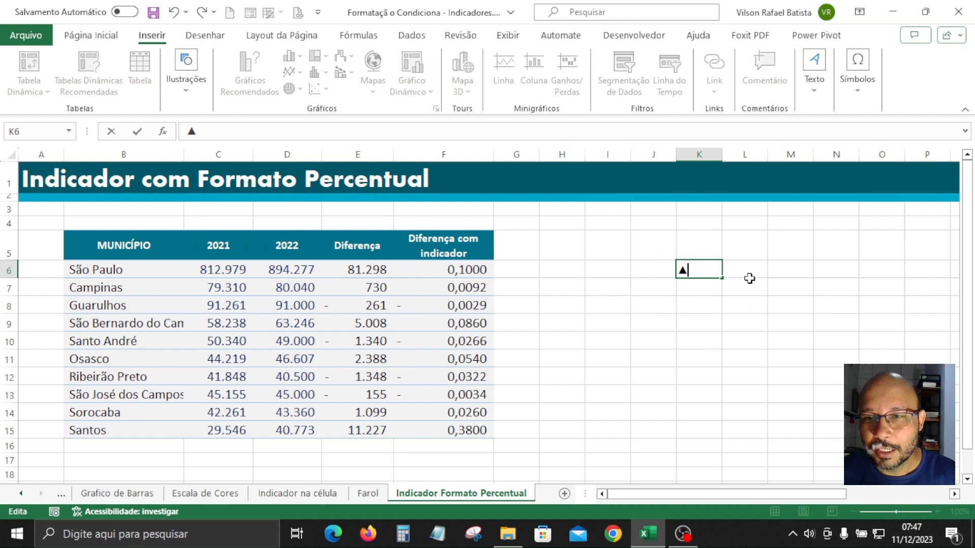
pyautogui.click(748, 274)
pyautogui.write('▼')
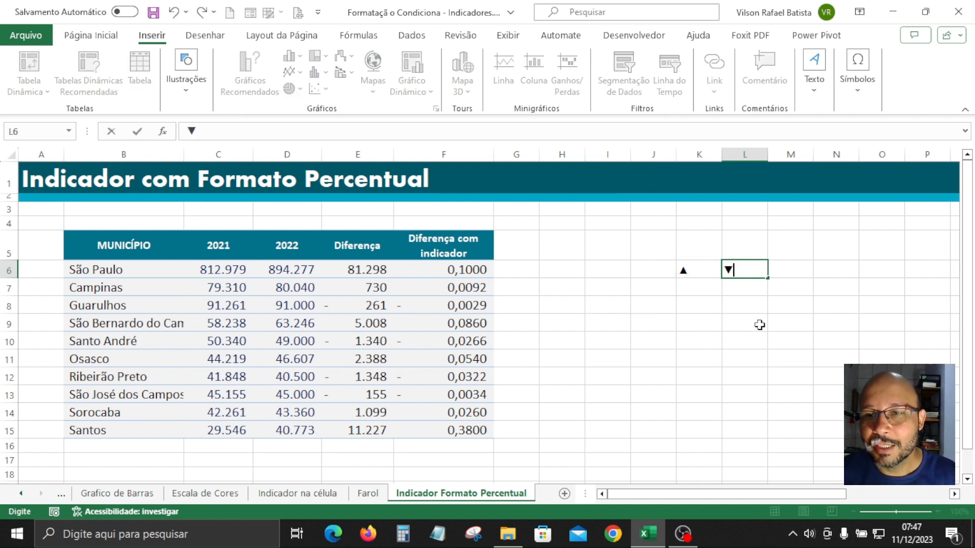
pyautogui.click(760, 324)
# Examine the triangle symbols in K6 and L6 alongside the differences in F6:F15
pyautogui.click(693, 270)
pyautogui.click(749, 272)
pyautogui.click(696, 273)
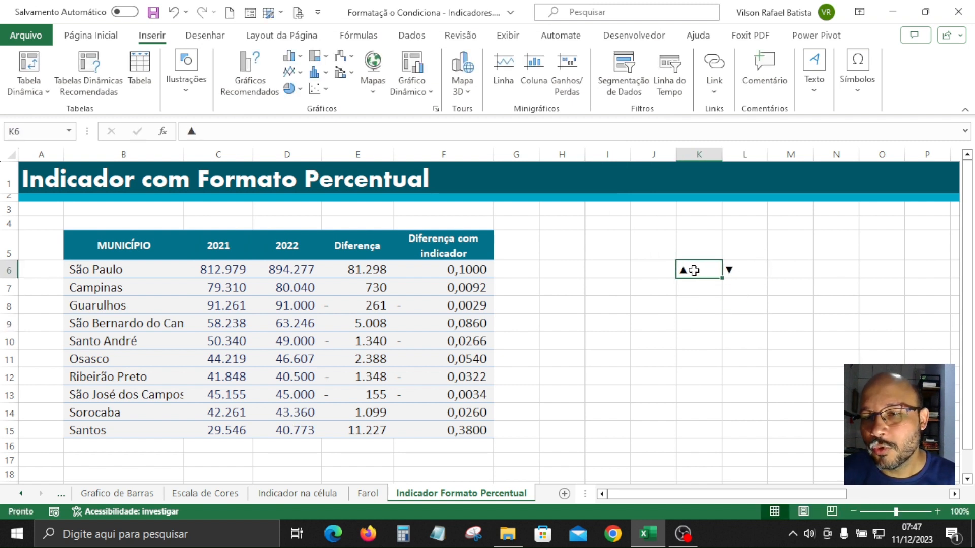
pyautogui.click(751, 273)
pyautogui.moveTo(687, 271); pyautogui.dragTo(755, 269)
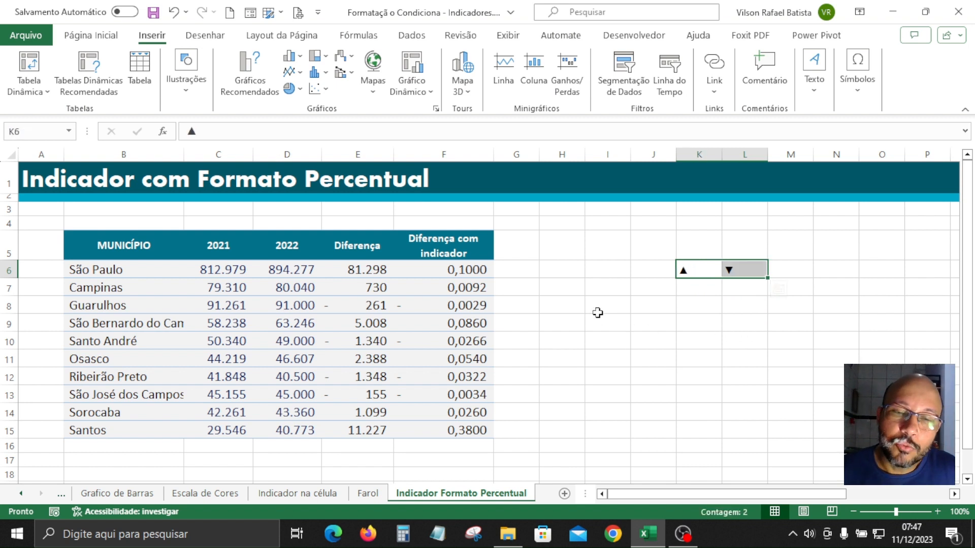
pyautogui.moveTo(467, 269); pyautogui.dragTo(461, 435)
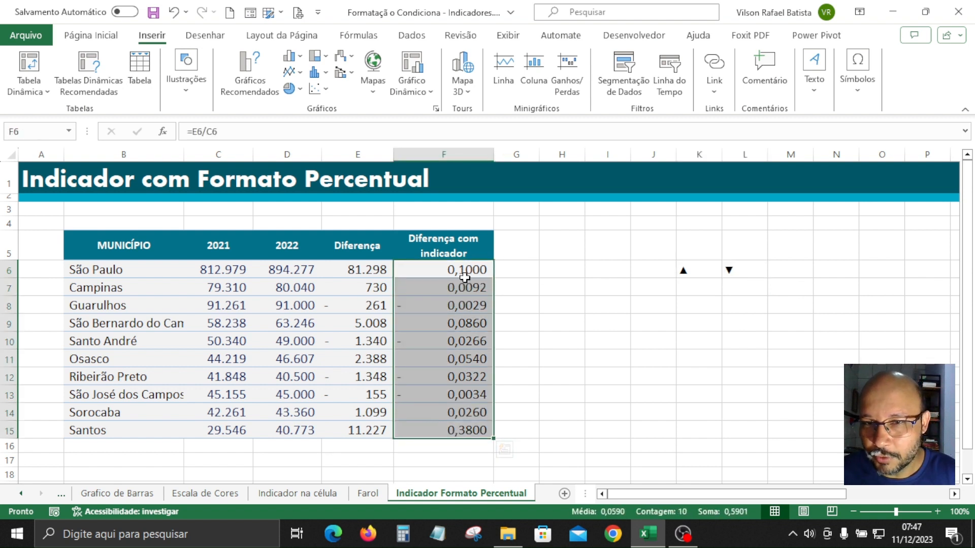
pyautogui.click(687, 274)
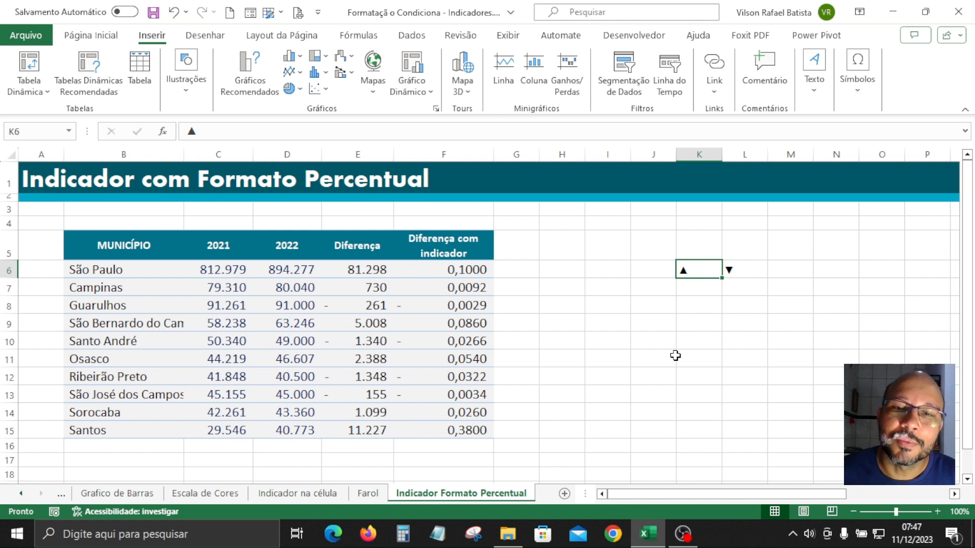
pyautogui.moveTo(467, 269); pyautogui.dragTo(453, 433)
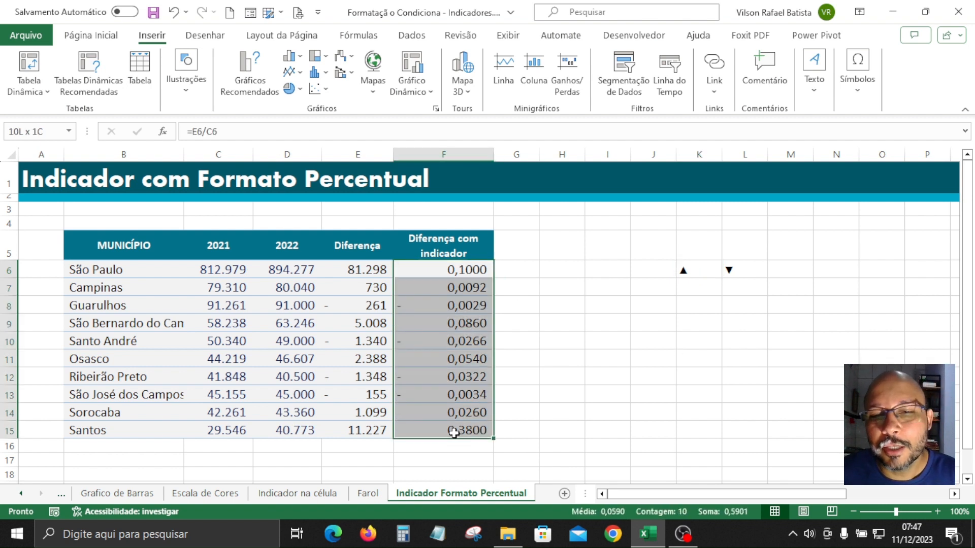
pyautogui.click(740, 273)
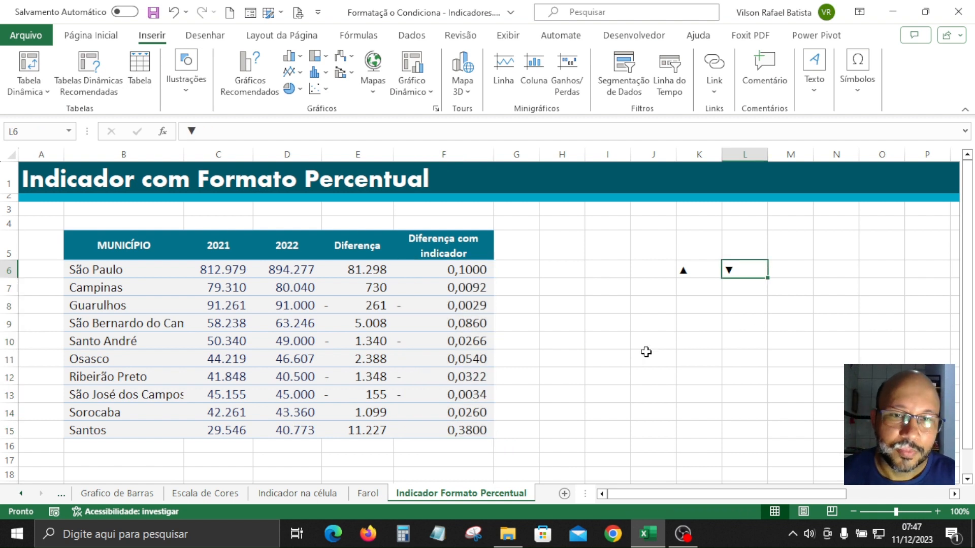
pyautogui.click(483, 292)
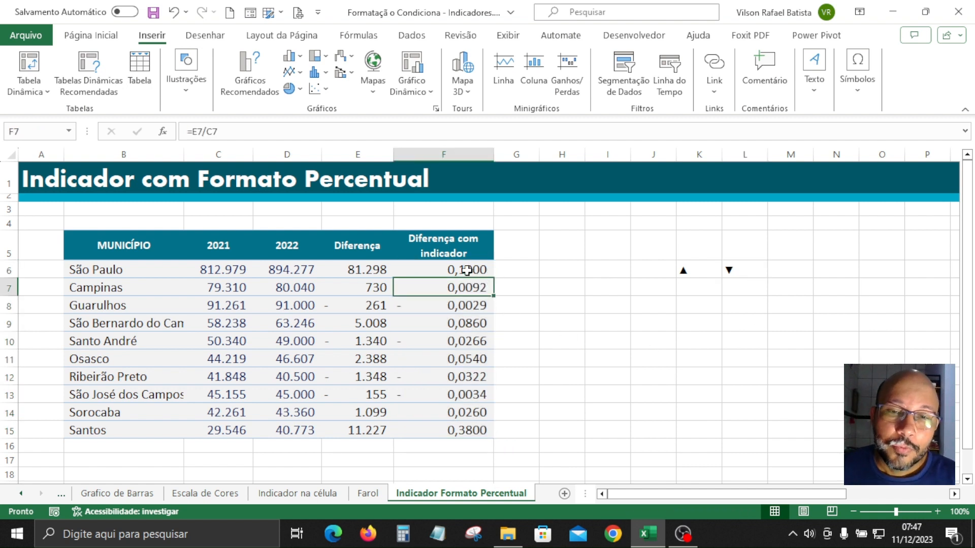
# Open the cell format settings for F6:F15 at the Personalizado number category
pyautogui.moveTo(466, 268); pyautogui.dragTo(445, 430)
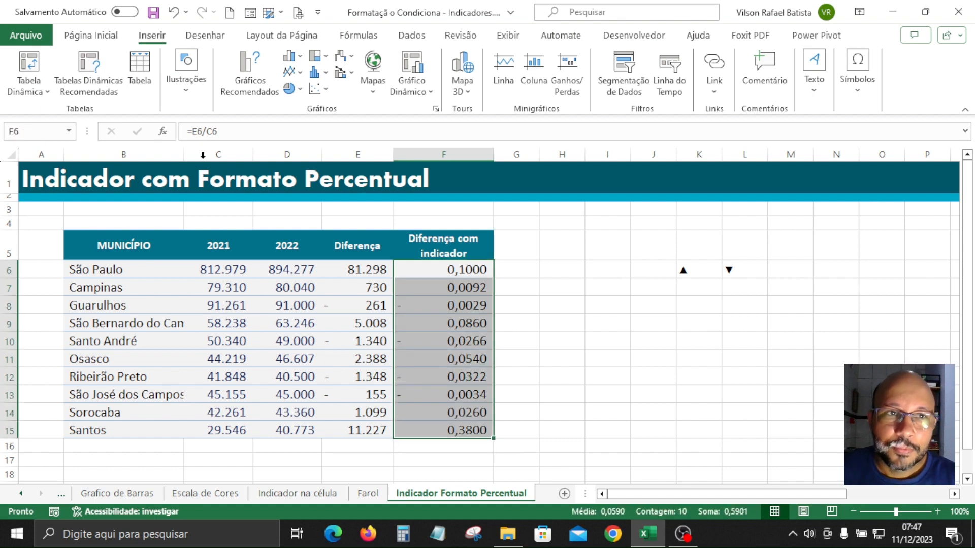
pyautogui.click(94, 36)
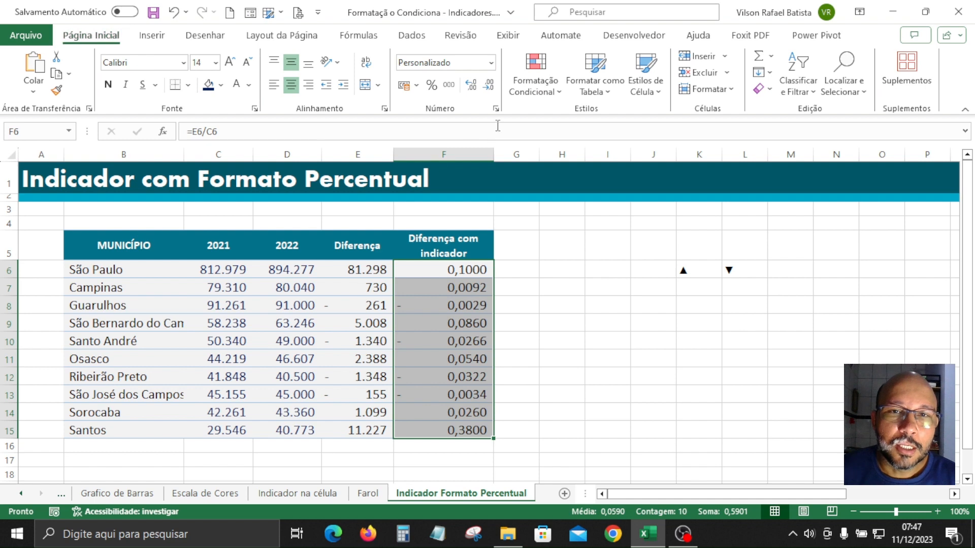
pyautogui.click(491, 62)
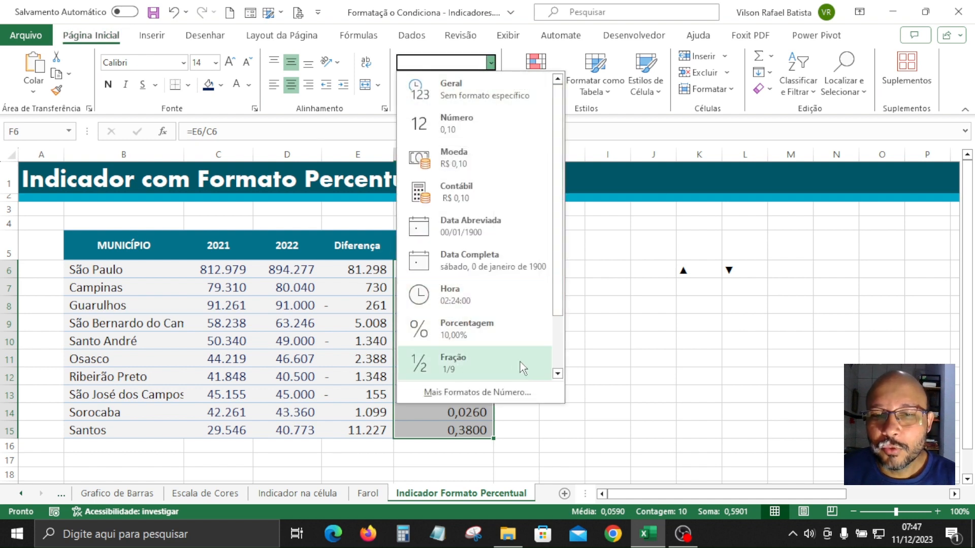
pyautogui.click(502, 393)
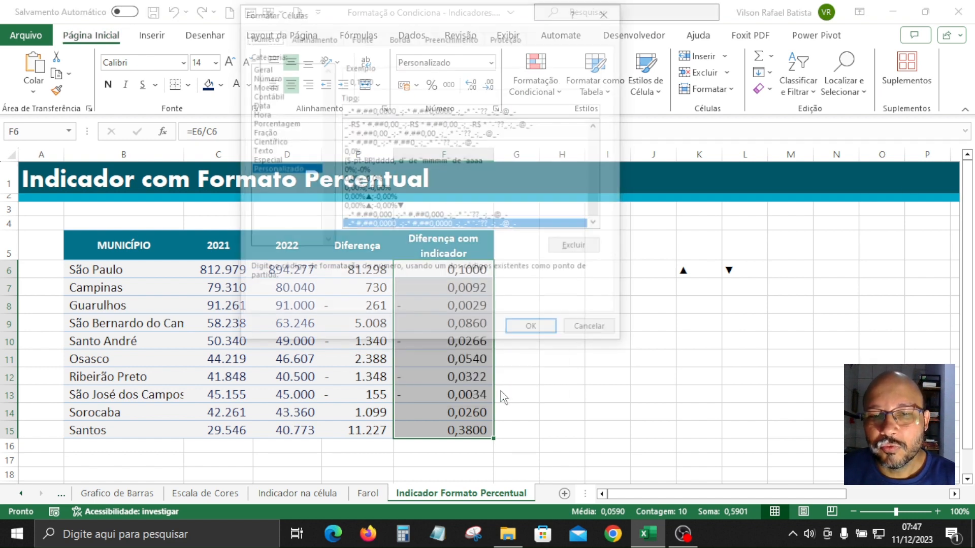
pyautogui.moveTo(449, 17); pyautogui.dragTo(342, 37)
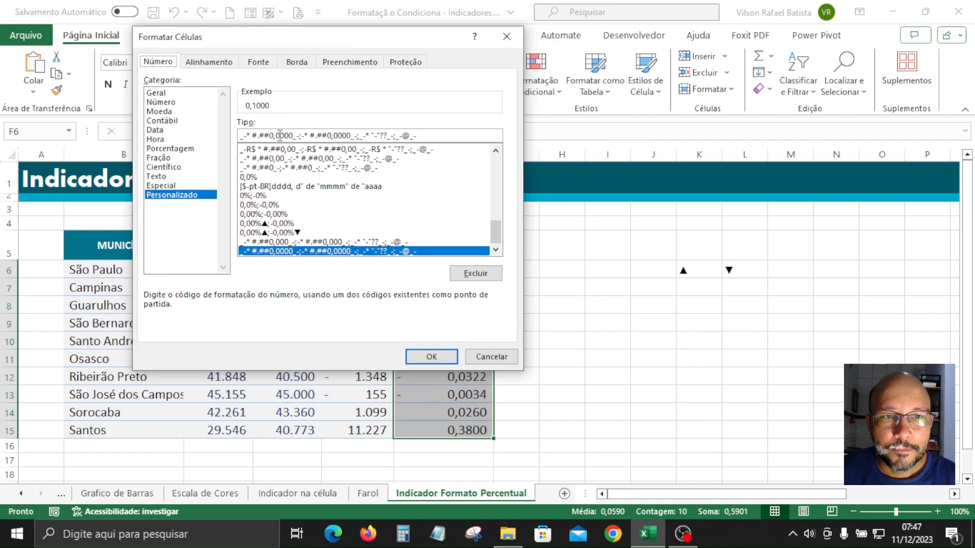
pyautogui.click(192, 196)
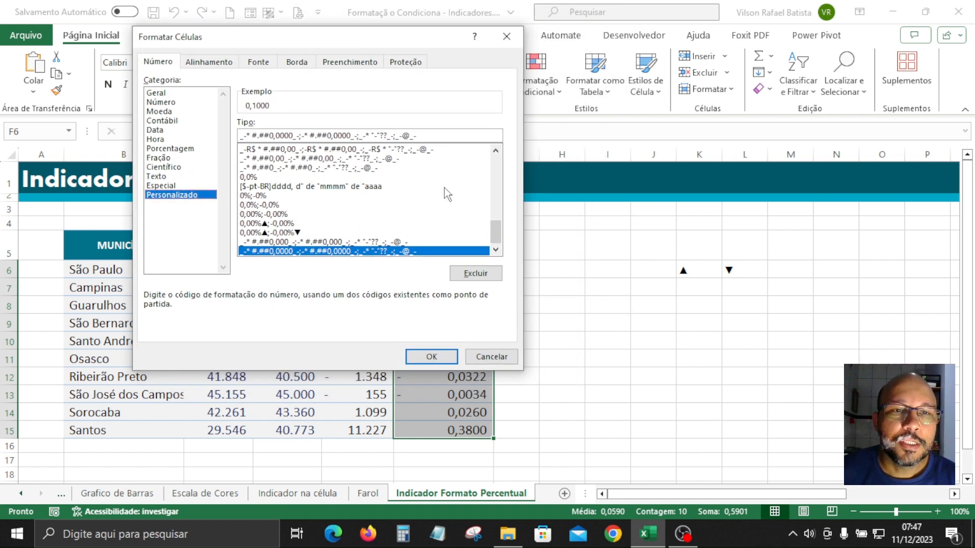
pyautogui.moveTo(492, 234); pyautogui.dragTo(494, 167)
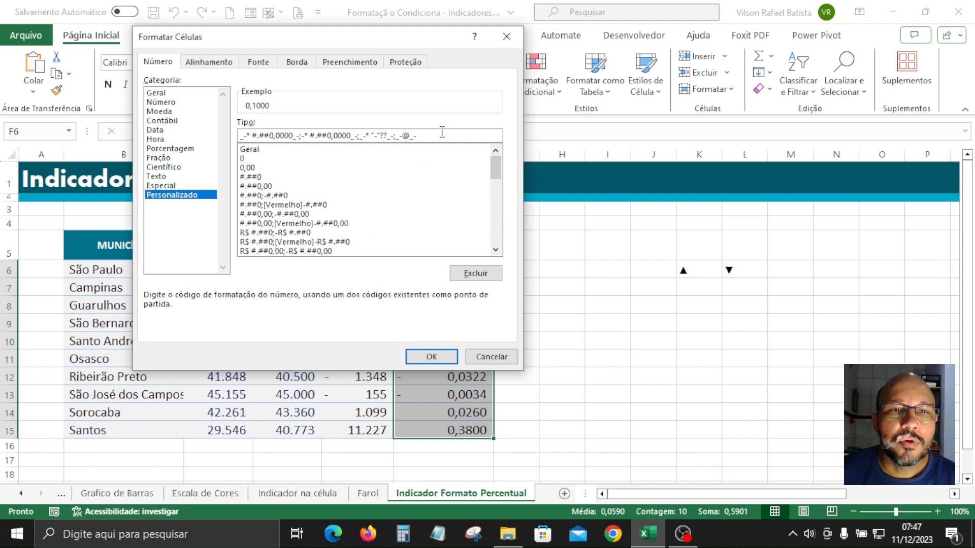
# Replace the format code in the Tipo field with 0%;-0%
pyautogui.moveTo(442, 134); pyautogui.dragTo(202, 132)
pyautogui.press('BackSpace')
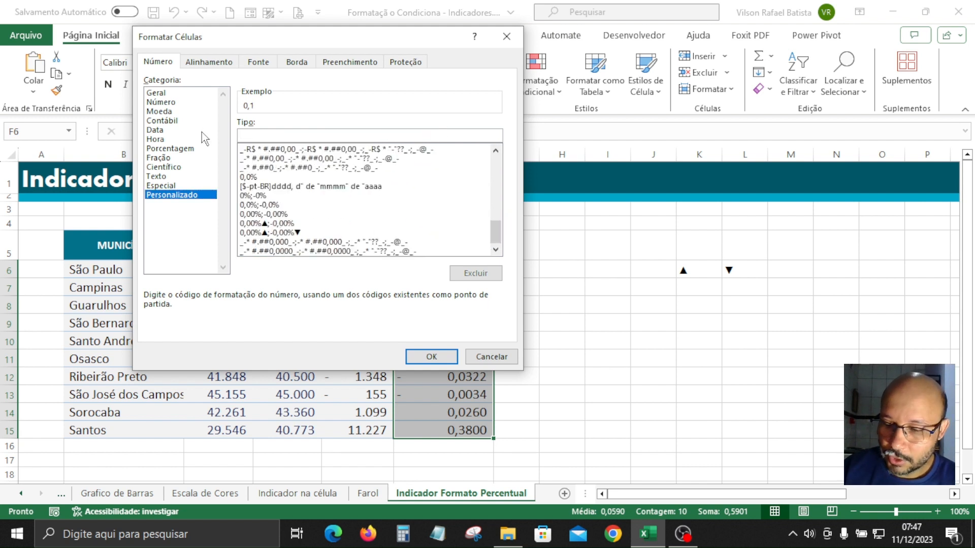
pyautogui.write('0')
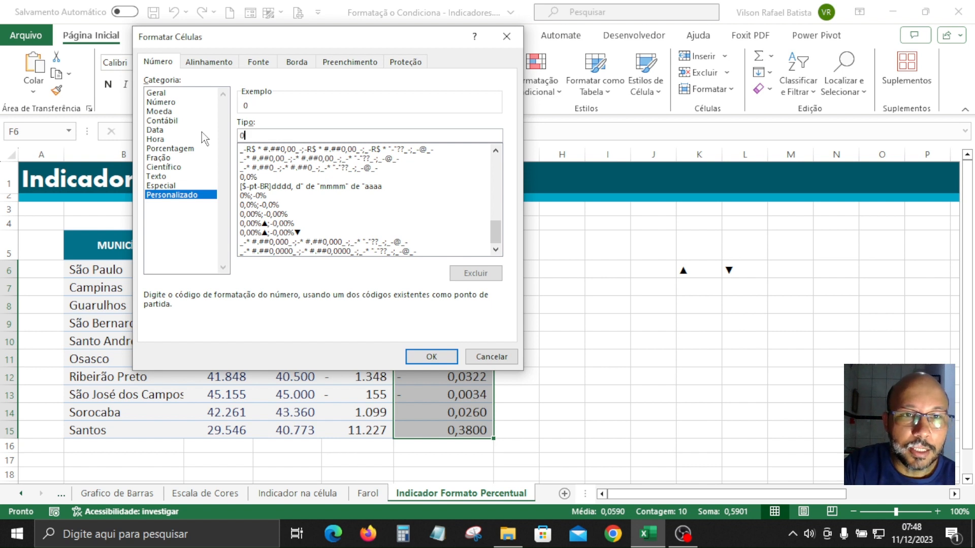
pyautogui.write('5')
pyautogui.press('BackSpace')
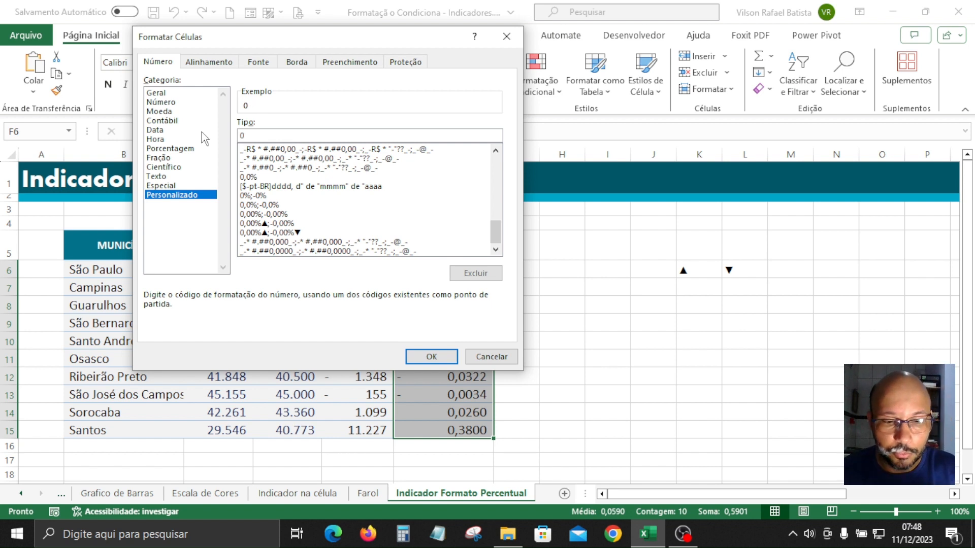
pyautogui.write('%')
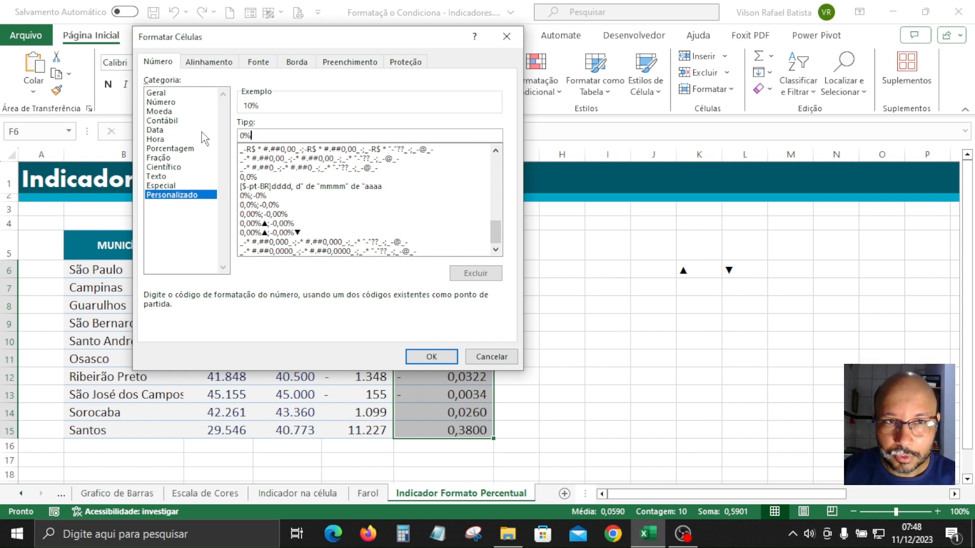
pyautogui.write(';-0')
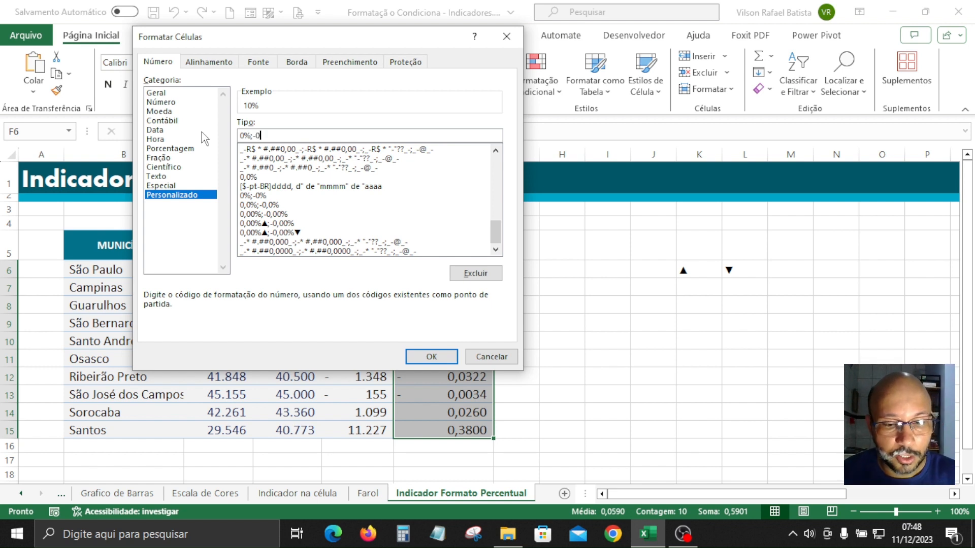
pyautogui.write('%')
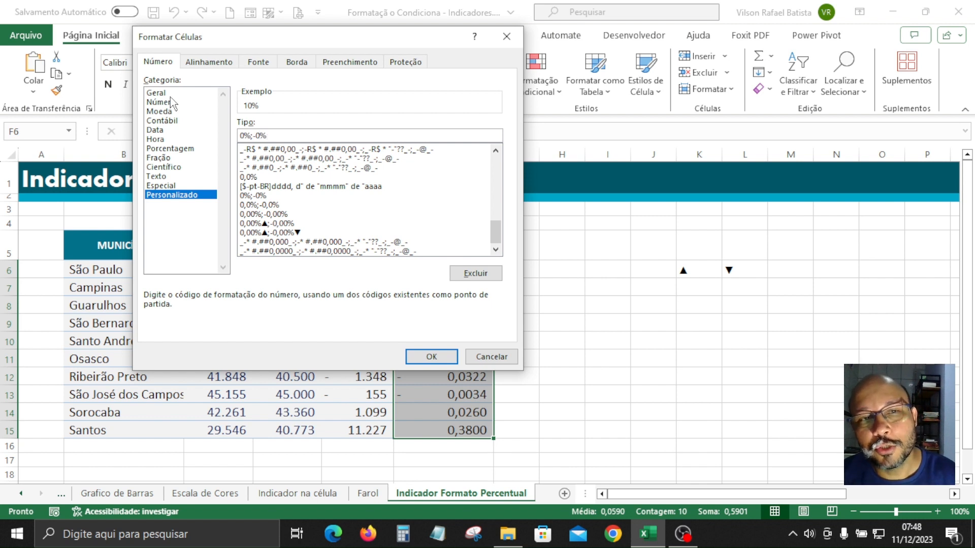
# Look through the other number format categories, including Número and Fração, and return to Personalizado
pyautogui.click(245, 136)
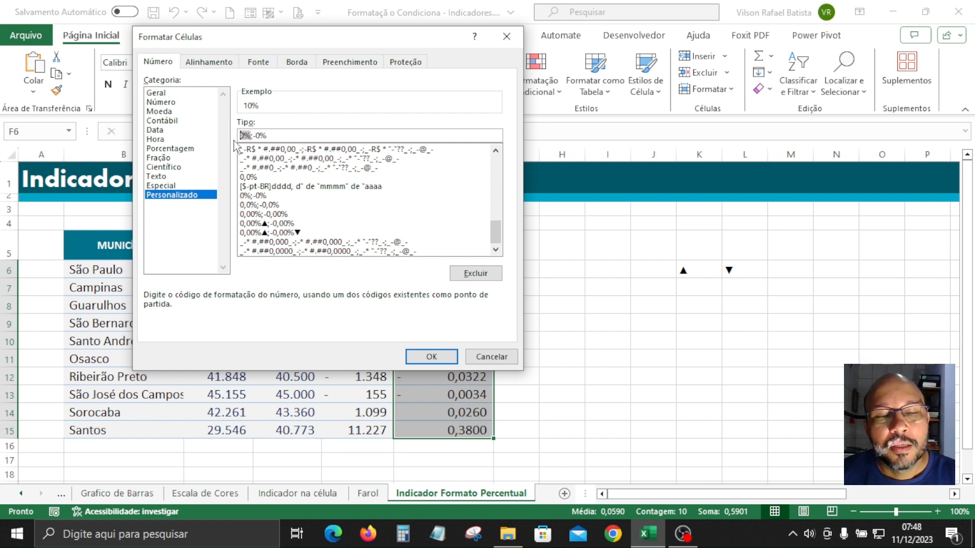
pyautogui.click(165, 176)
pyautogui.click(170, 149)
pyautogui.click(169, 123)
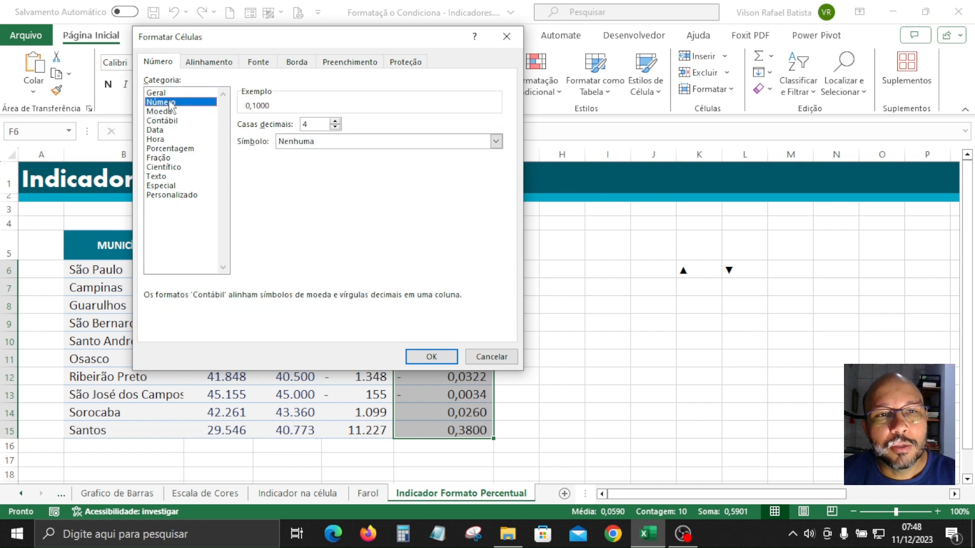
pyautogui.click(163, 157)
pyautogui.click(171, 195)
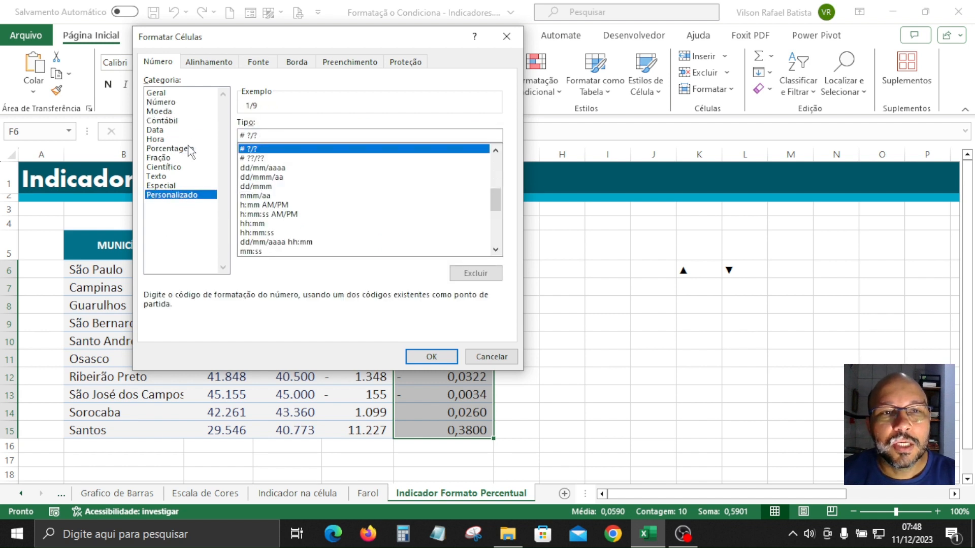
# Apply the custom number format 0%;-0% to F6:F15
pyautogui.press('BackSpace')
pyautogui.press('BackSpace')
pyautogui.press('BackSpace')
pyautogui.press('BackSpace')
pyautogui.press('BackSpace')
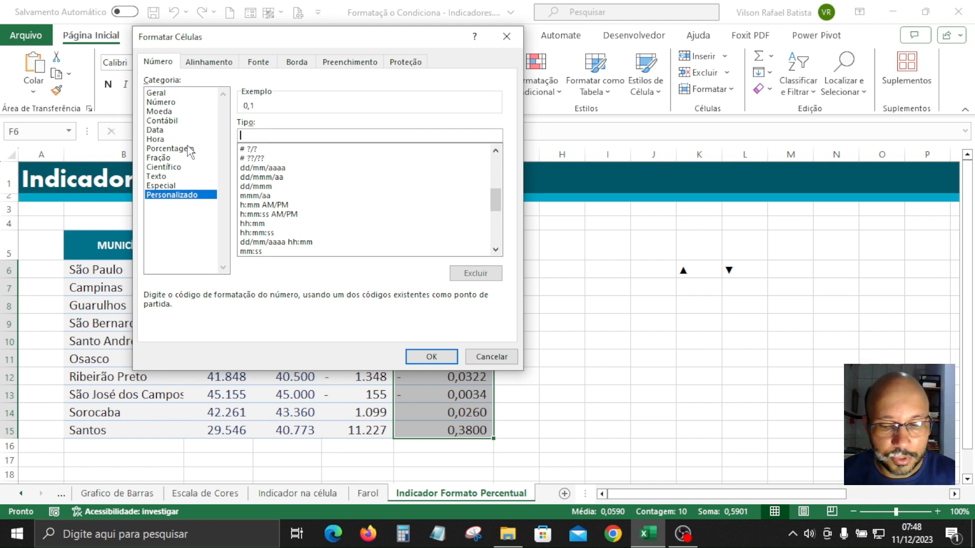
pyautogui.write('0%;-0%')
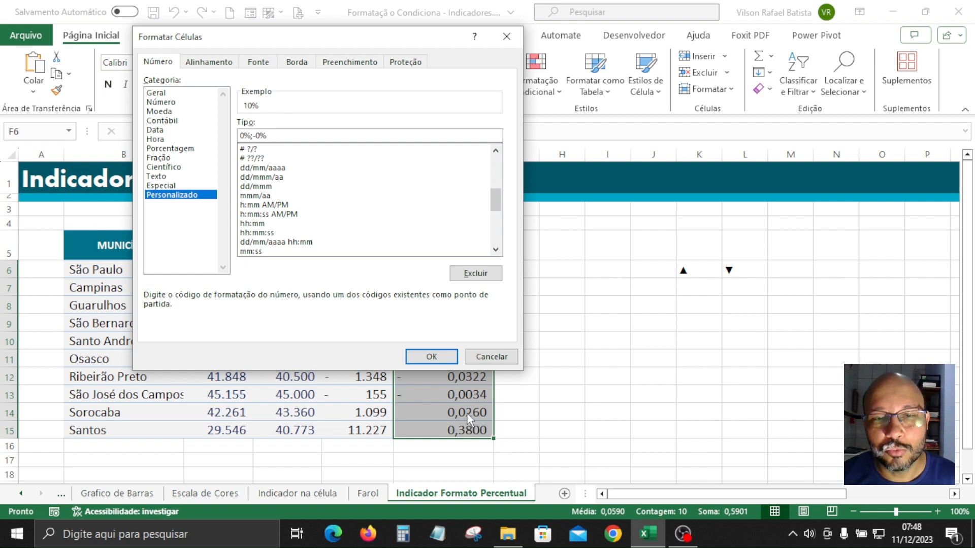
pyautogui.click(432, 358)
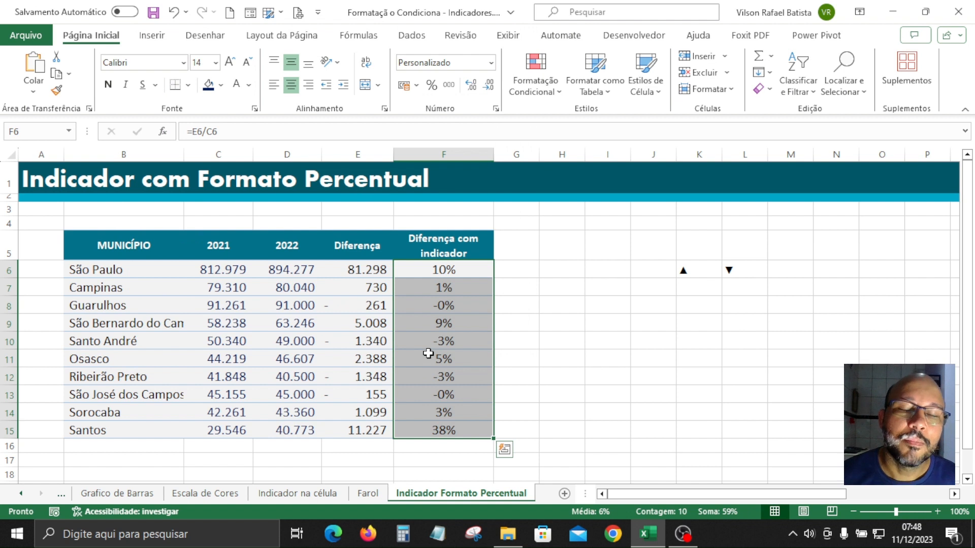
# Review the percentages in F6:F15 against the triangle symbols and the 2021 and 2022 values for São Paulo
pyautogui.click(464, 270)
pyautogui.moveTo(467, 269); pyautogui.dragTo(457, 431)
pyautogui.click(681, 274)
pyautogui.click(731, 274)
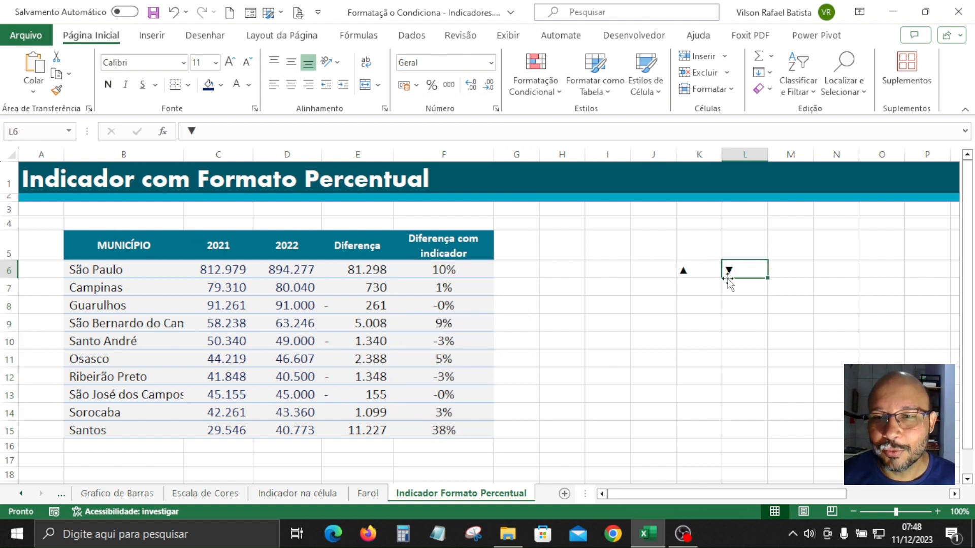
pyautogui.click(700, 274)
pyautogui.click(754, 271)
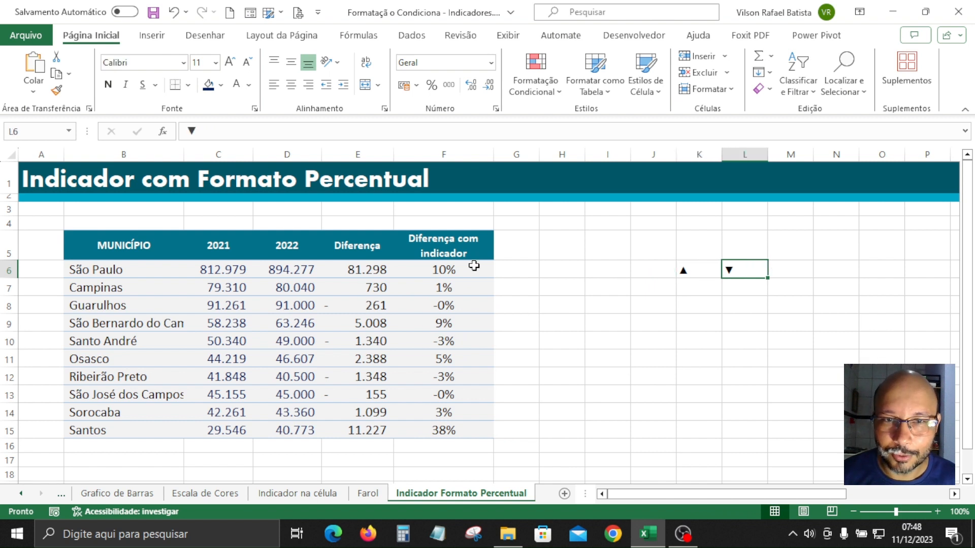
pyautogui.moveTo(471, 267); pyautogui.dragTo(446, 429)
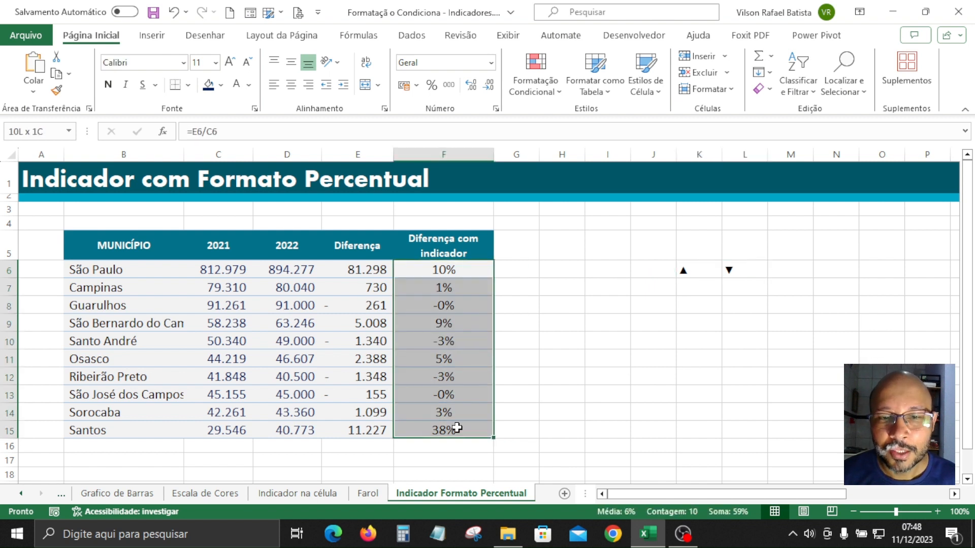
pyautogui.click(465, 272)
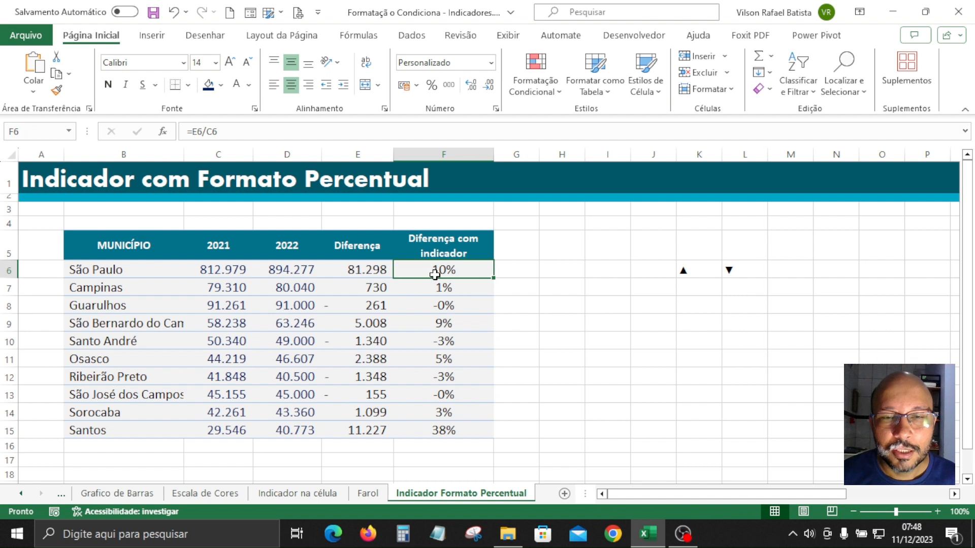
pyautogui.click(288, 269)
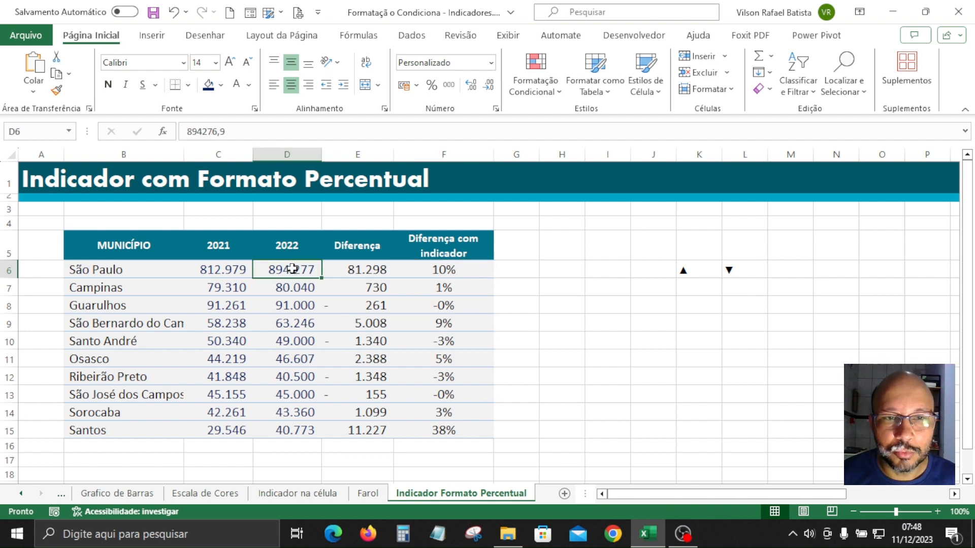
pyautogui.click(229, 272)
# Increase the percentages in F6:F15 to one decimal place
pyautogui.moveTo(454, 273); pyautogui.dragTo(445, 432)
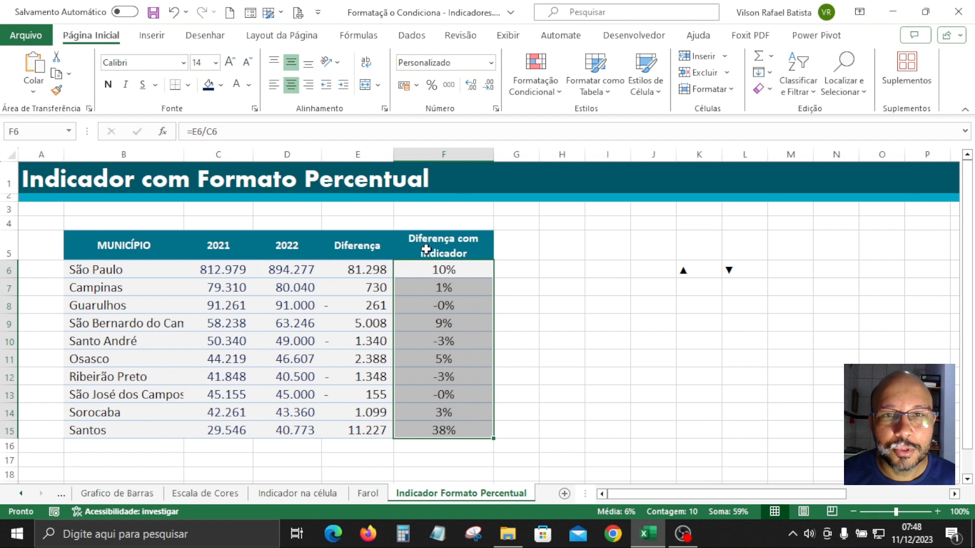
pyautogui.click(476, 87)
pyautogui.click(579, 351)
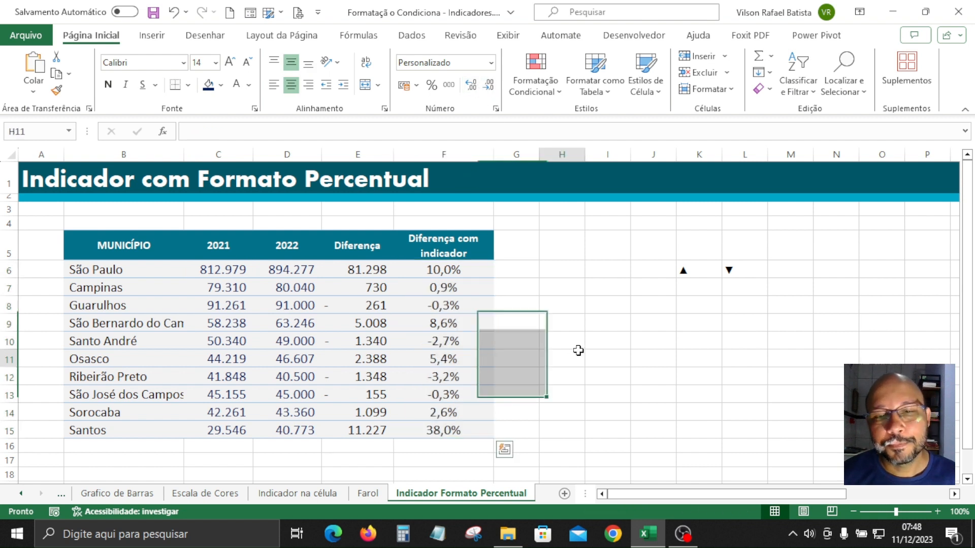
pyautogui.moveTo(470, 273); pyautogui.dragTo(471, 426)
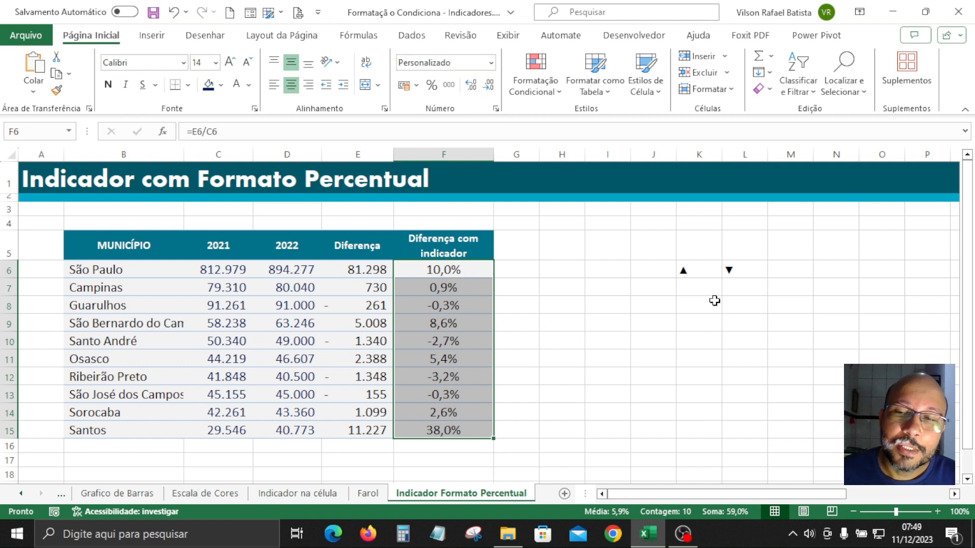
pyautogui.click(703, 269)
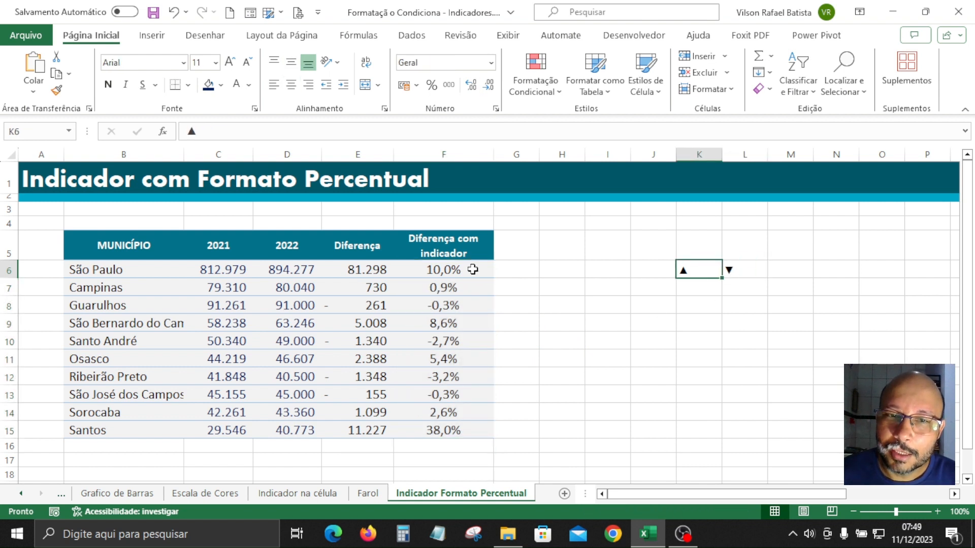
pyautogui.moveTo(467, 270); pyautogui.dragTo(451, 429)
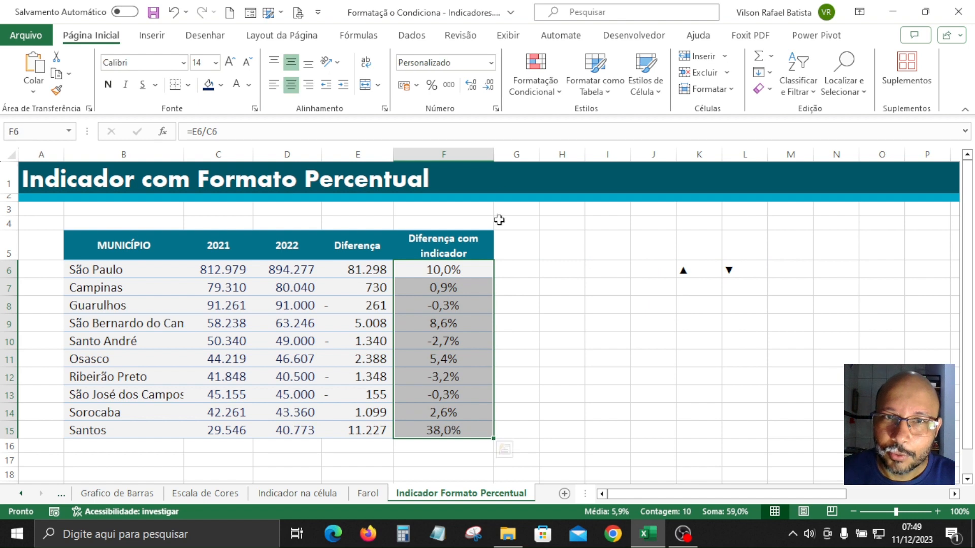
pyautogui.click(495, 109)
pyautogui.click(285, 135)
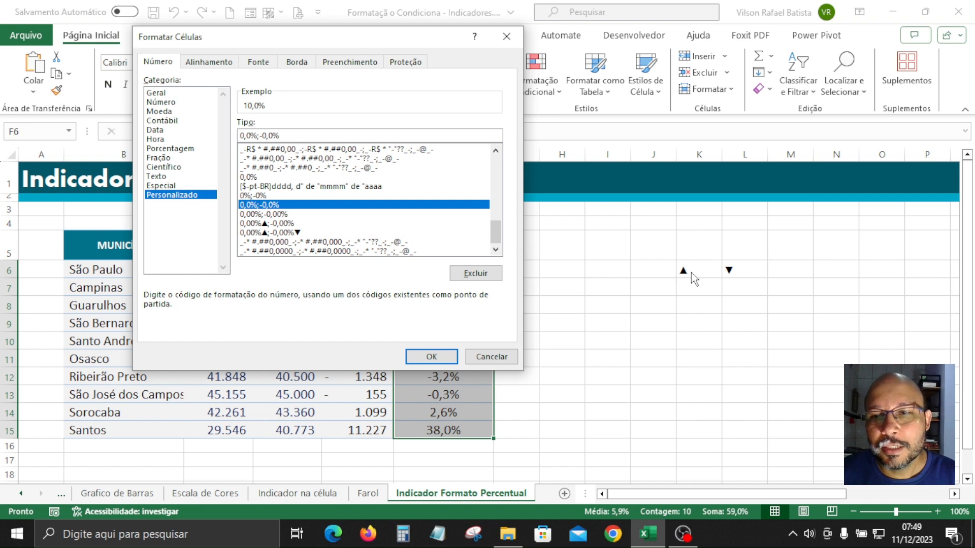
pyautogui.click(491, 356)
# Cut the ▲ symbol from K6 and insert it after the positive section, applying the custom format 0,0%▲;-0,0% to F6:F15
pyautogui.click(693, 270)
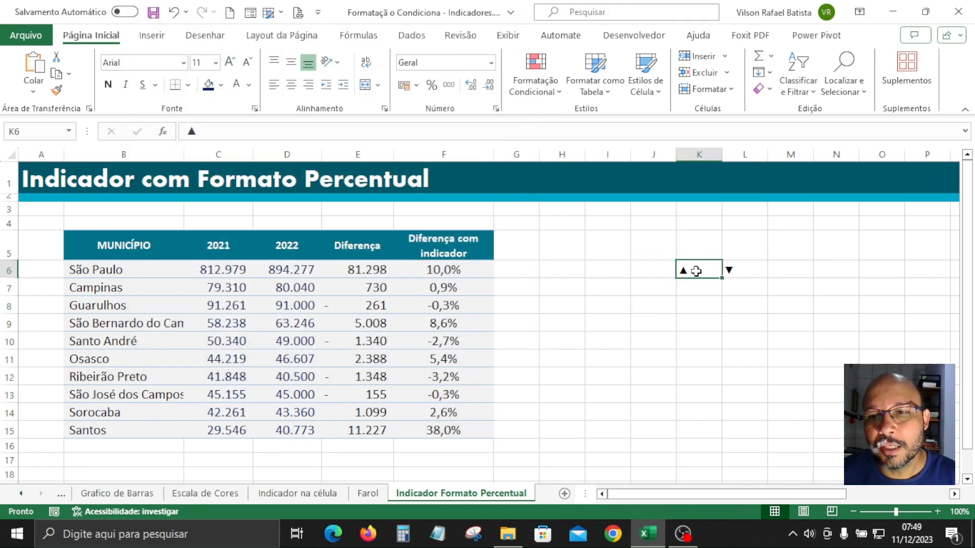
pyautogui.click(216, 126)
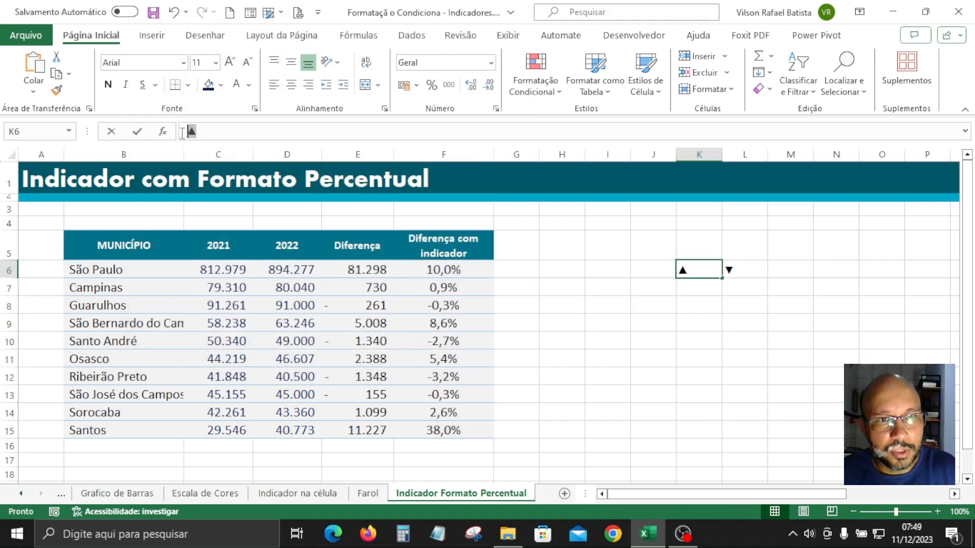
pyautogui.press('BackSpace')
pyautogui.moveTo(445, 430); pyautogui.dragTo(445, 269)
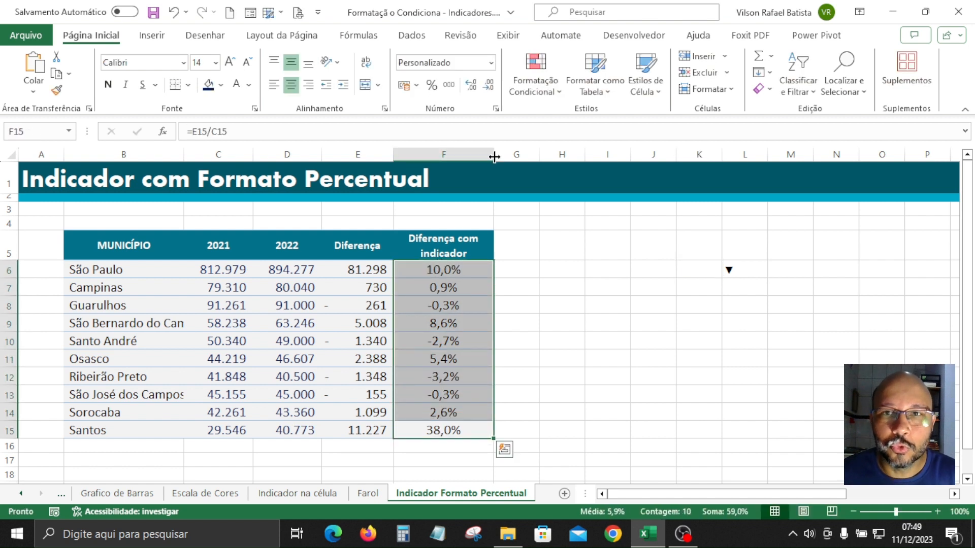
pyautogui.click(539, 91)
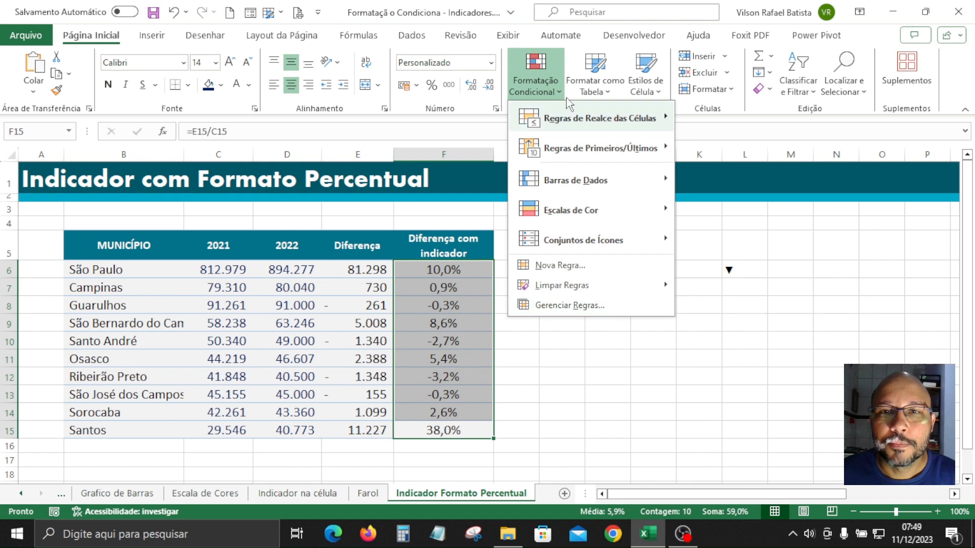
pyautogui.click(491, 108)
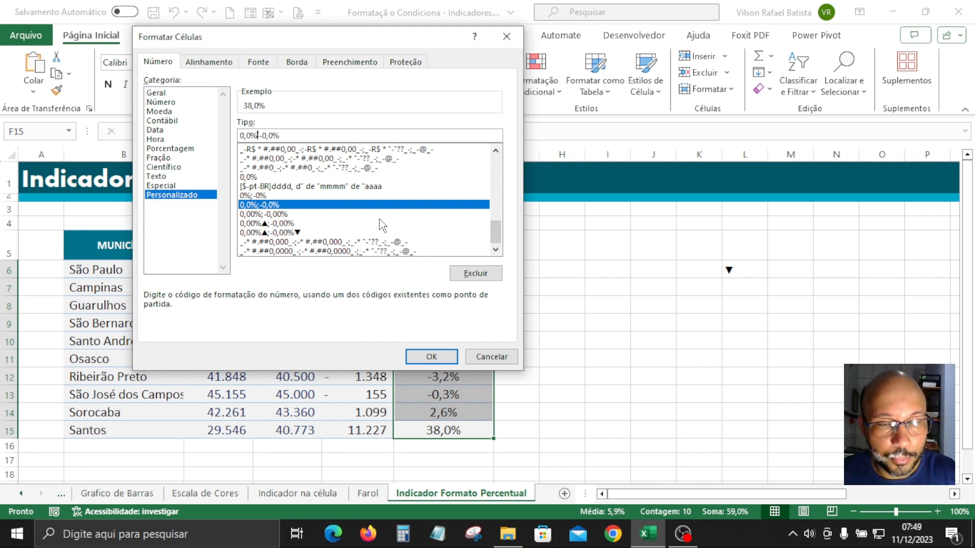
pyautogui.write('▲')
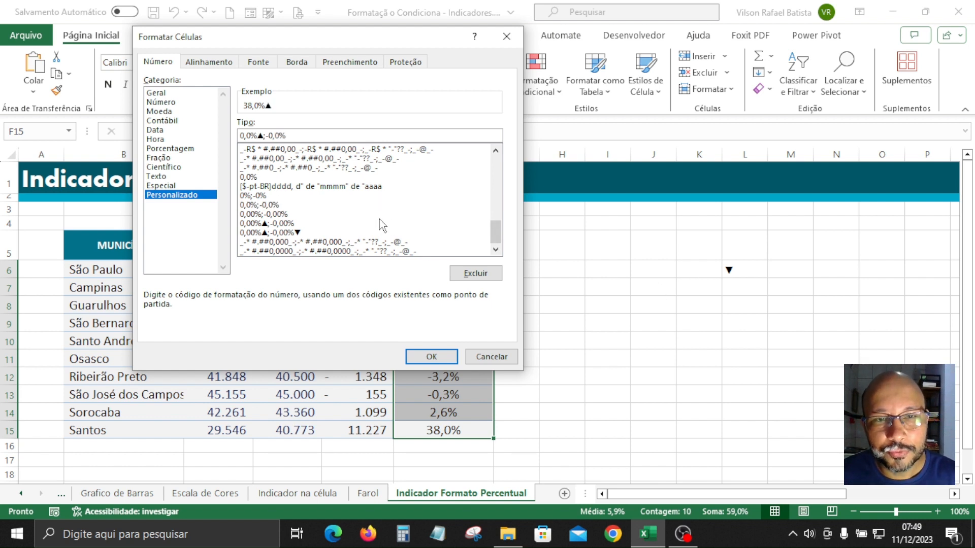
pyautogui.click(432, 356)
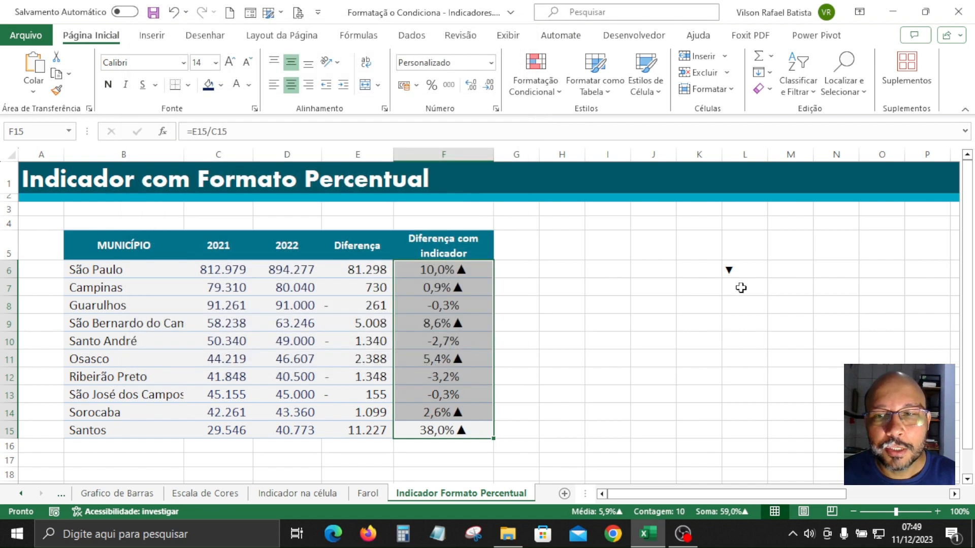
# Cut the ▼ symbol from L6 and append it to the negative section, applying the custom format 0,0%▲;-0,0%▼ to F6:F15
pyautogui.click(731, 266)
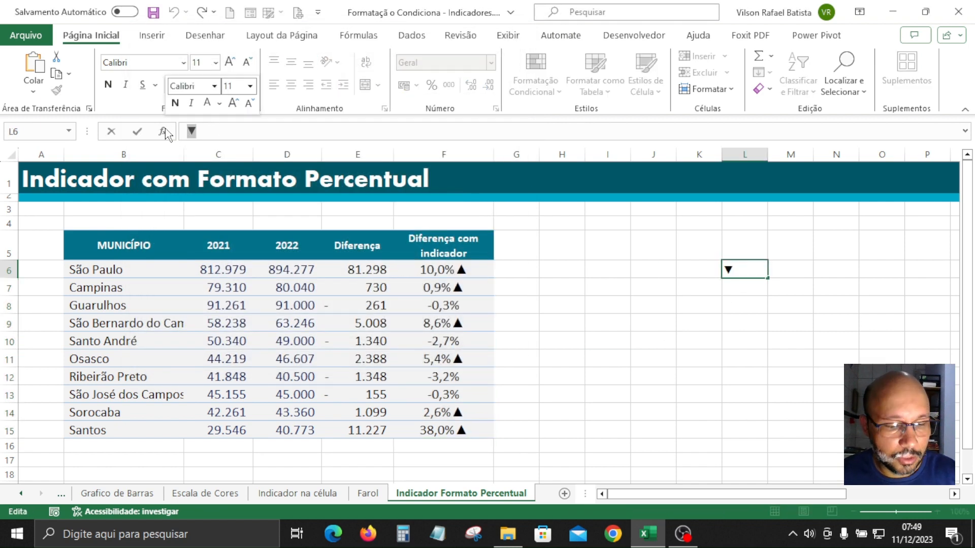
pyautogui.press('BackSpace')
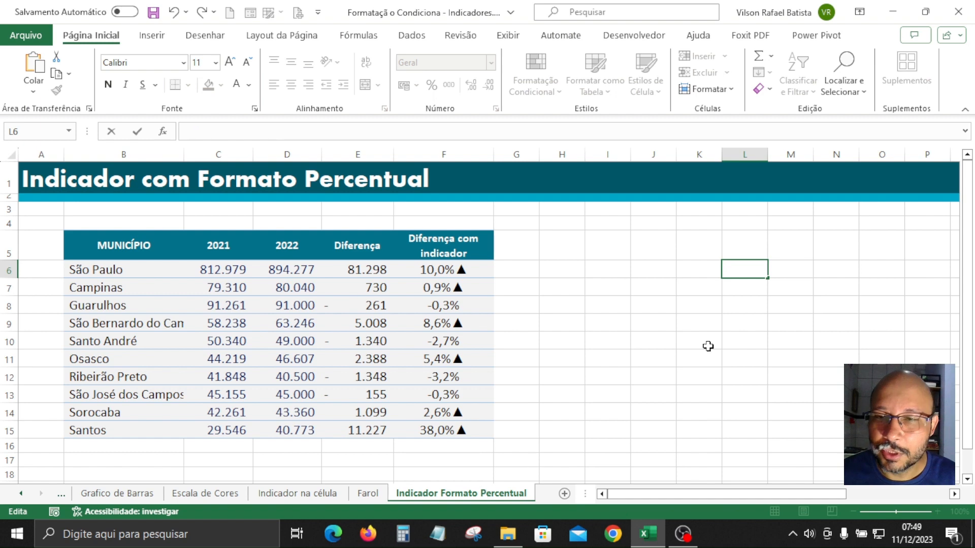
pyautogui.moveTo(464, 277); pyautogui.dragTo(436, 430)
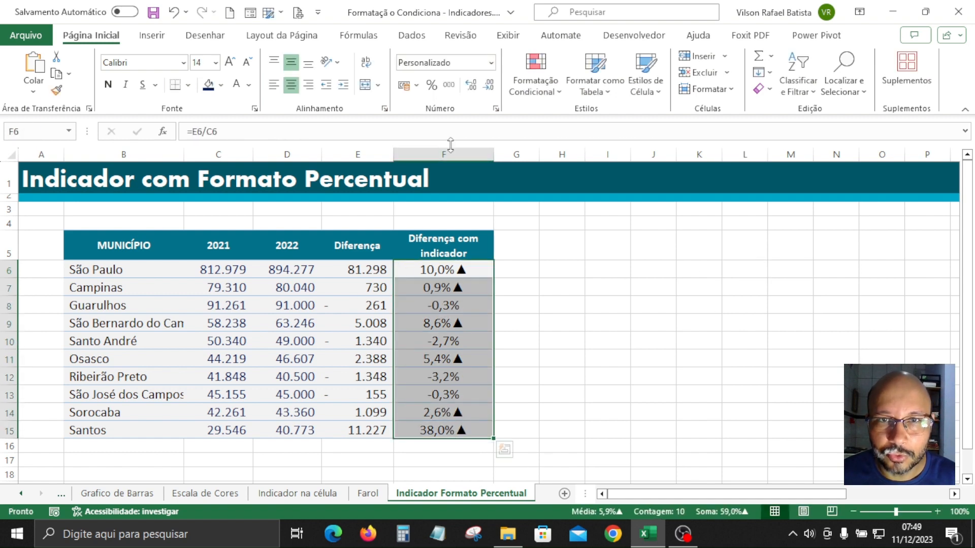
pyautogui.click(495, 109)
pyautogui.click(297, 136)
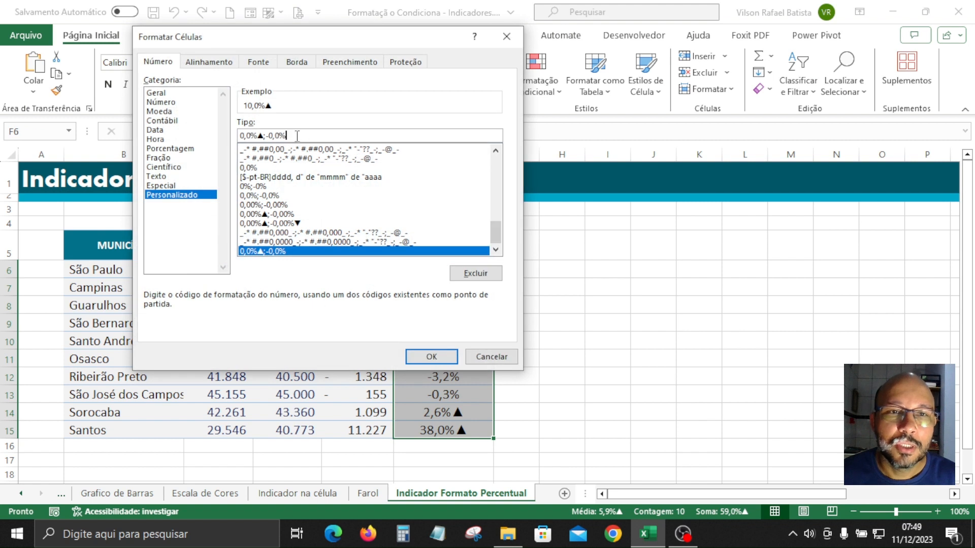
pyautogui.write('▼')
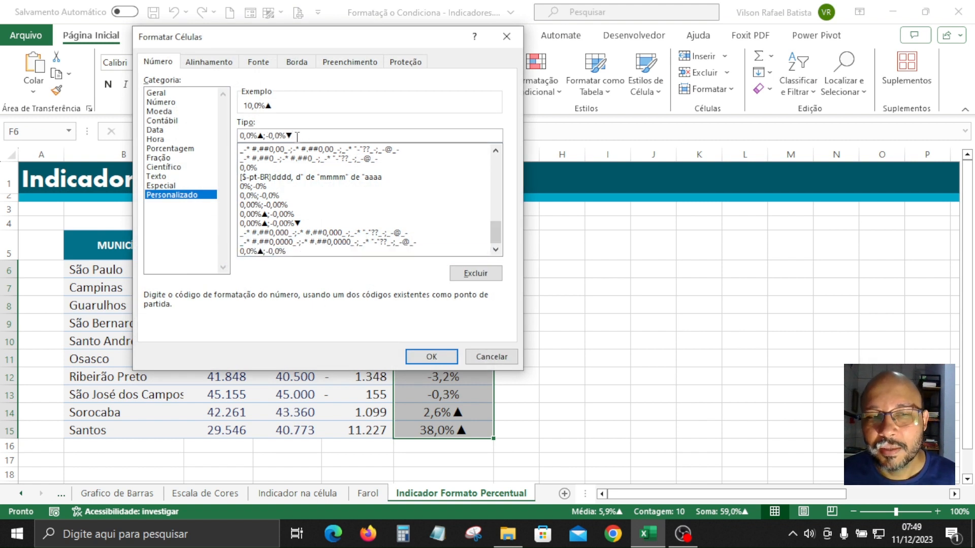
pyautogui.click(445, 358)
pyautogui.click(568, 370)
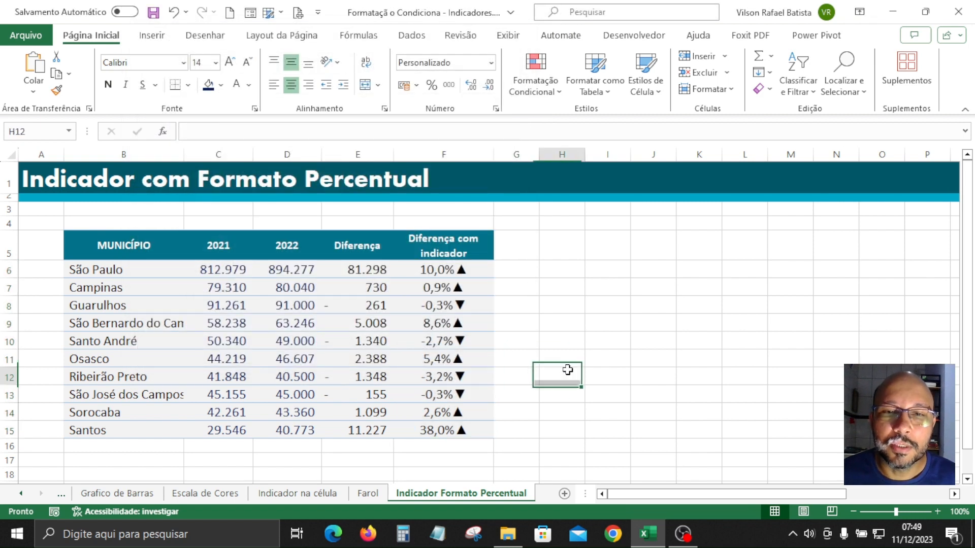
# Set Ribeirão Preto's 2022 value in D12 to 42.000 and check its indicator in column F
pyautogui.moveTo(470, 270); pyautogui.dragTo(459, 434)
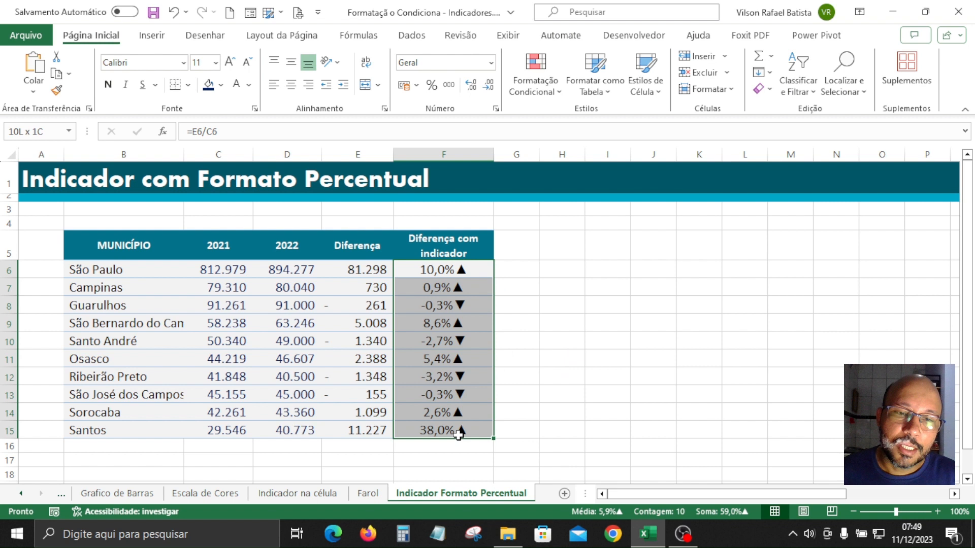
pyautogui.click(293, 376)
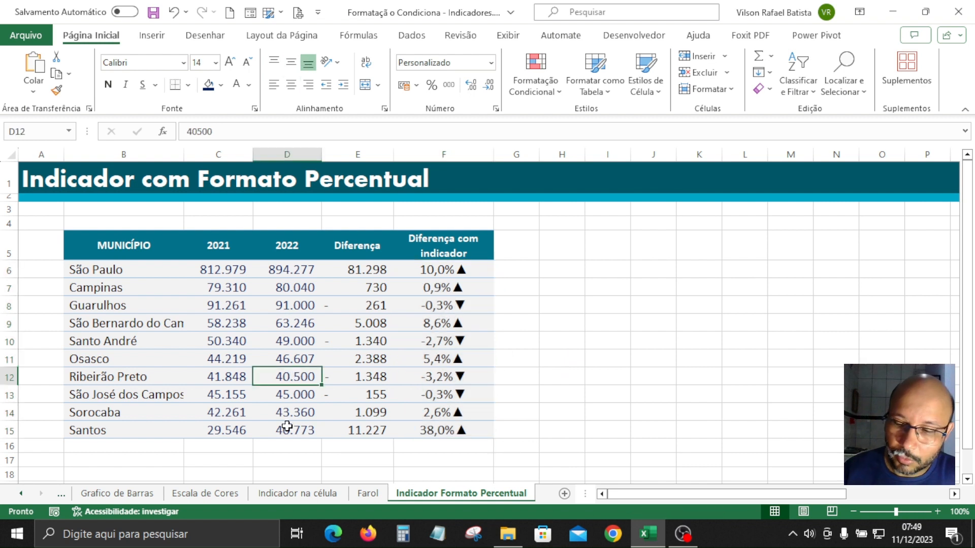
pyautogui.write('42')
pyautogui.press('Return')
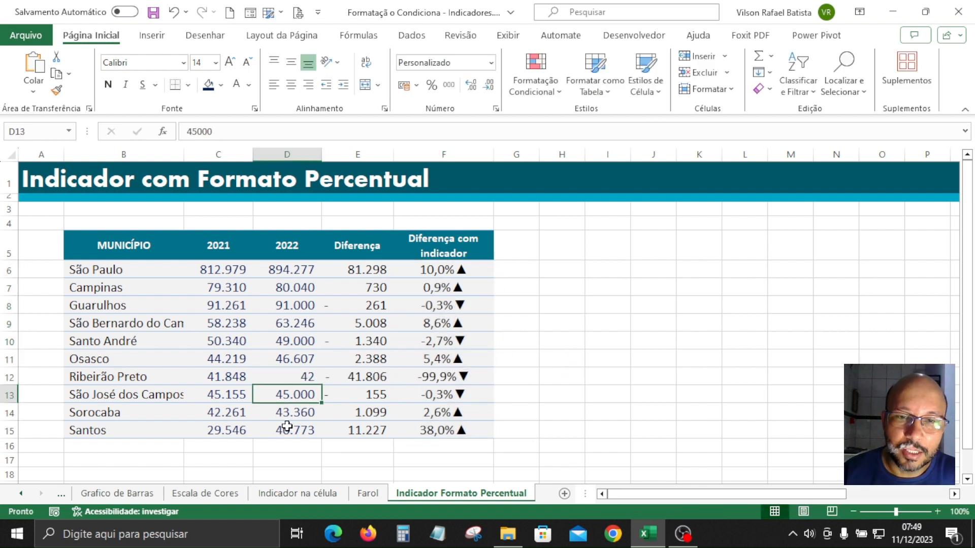
pyautogui.click(460, 394)
pyautogui.click(308, 378)
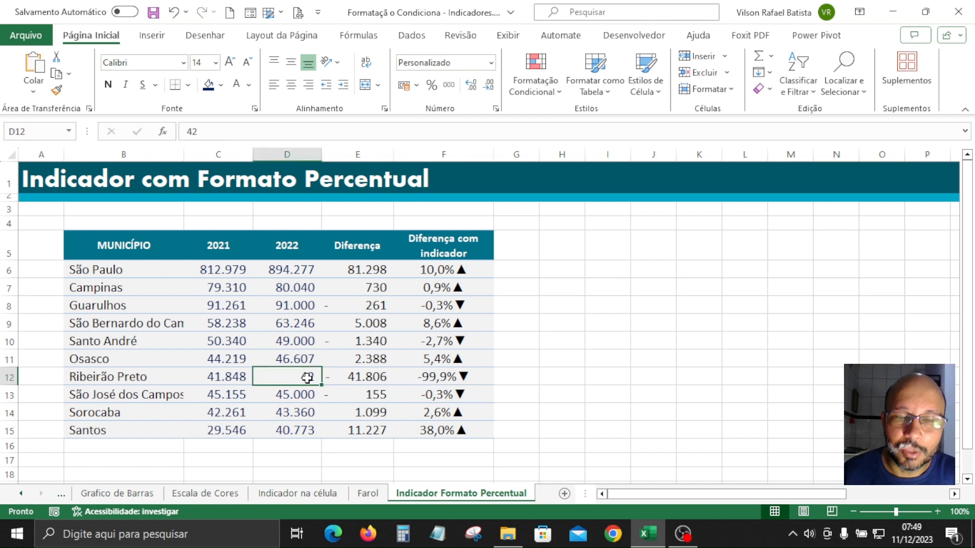
pyautogui.doubleClick(307, 377)
pyautogui.write('000')
pyautogui.press('Return')
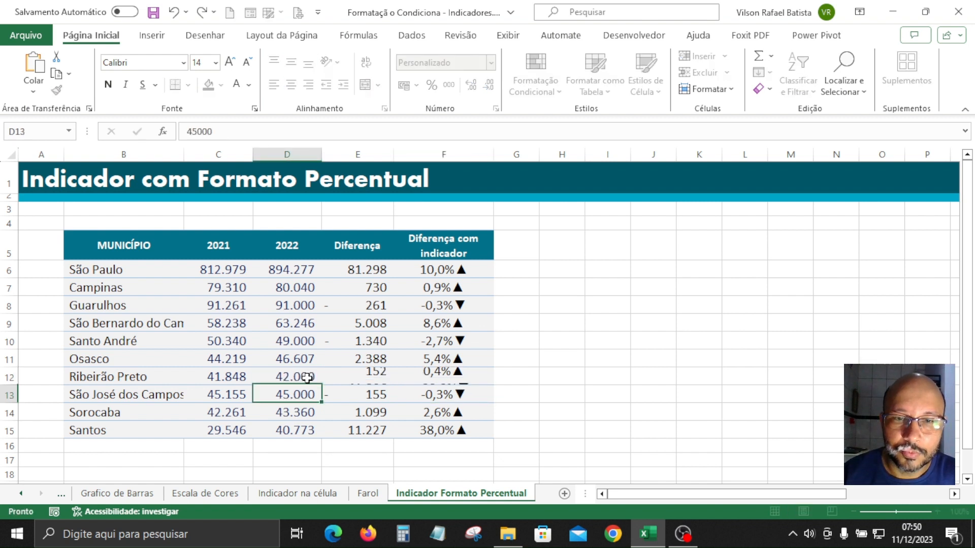
pyautogui.click(459, 377)
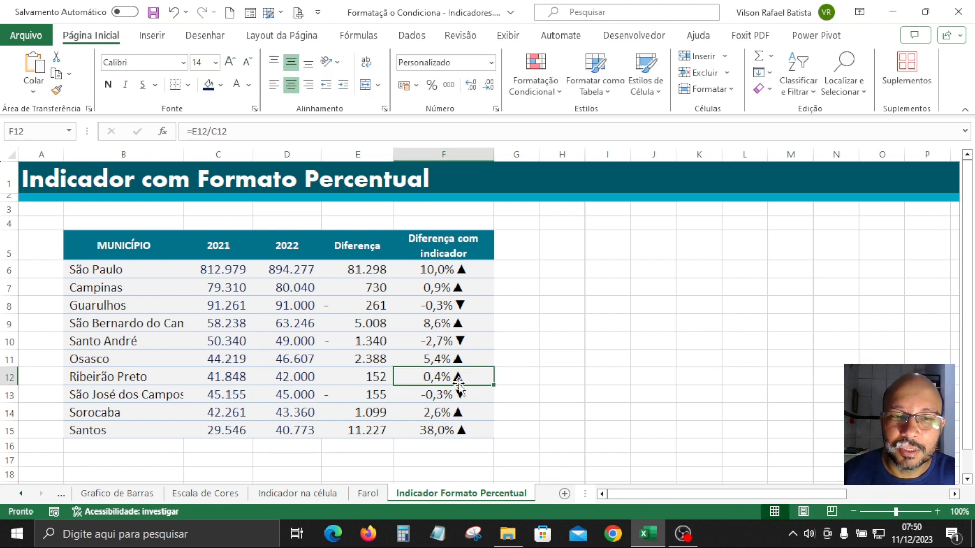
# Set Ribeirão Preto's 2022 value in D12 to 40.000 and check its indicator in column F
pyautogui.click(286, 376)
pyautogui.write('40')
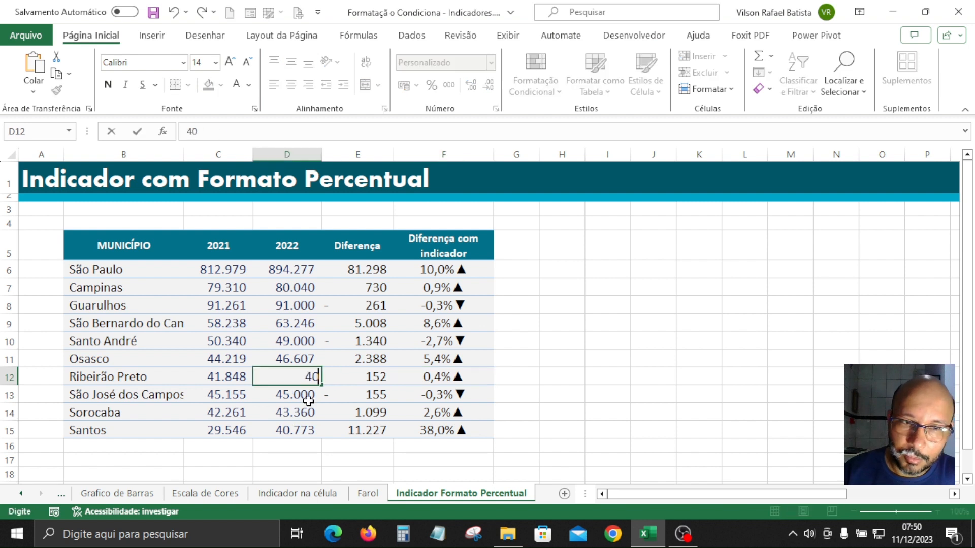
pyautogui.write('.000')
pyautogui.press('Return')
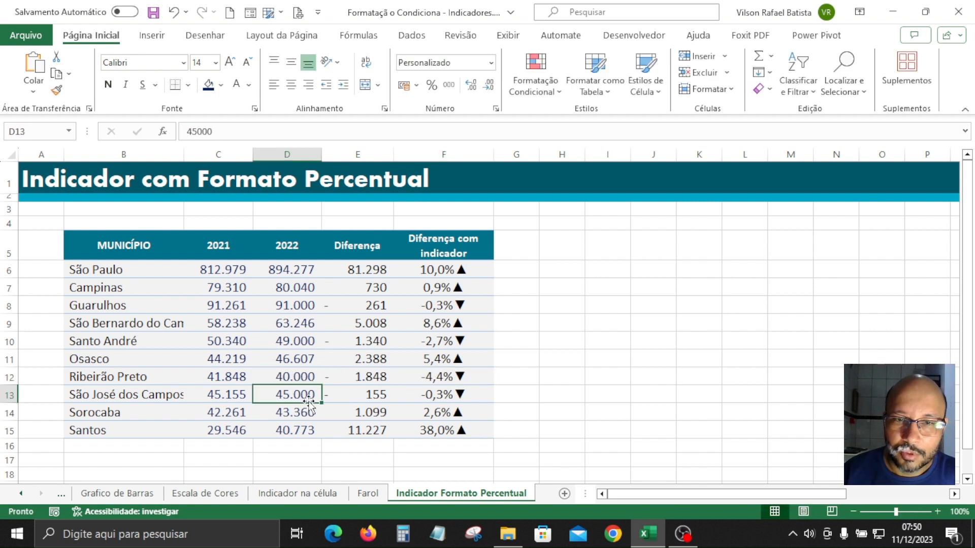
pyautogui.click(457, 376)
# Start a new conditional formatting rule on F6:F15 for cells whose value is greater than (é maior do que) 0
pyautogui.click(460, 271)
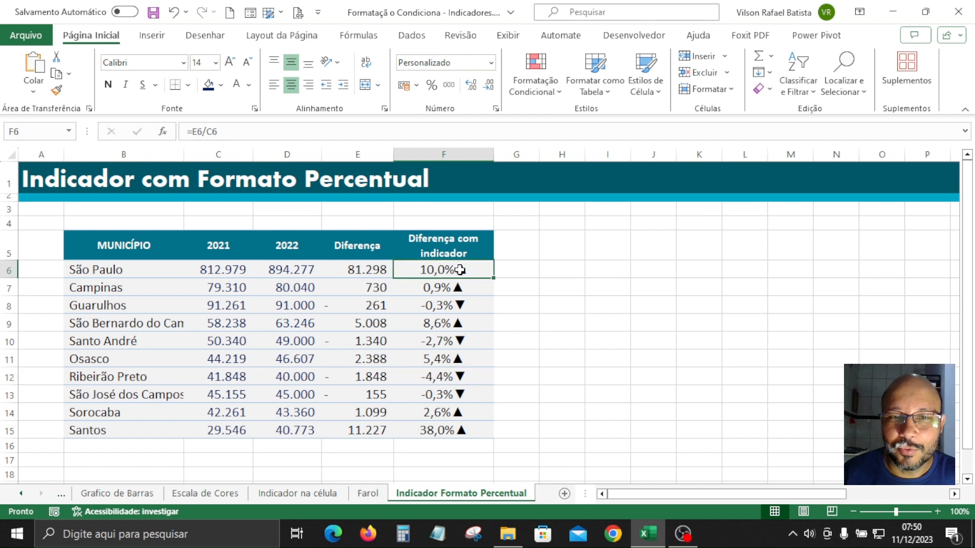
pyautogui.moveTo(459, 270); pyautogui.dragTo(456, 429)
pyautogui.click(451, 265)
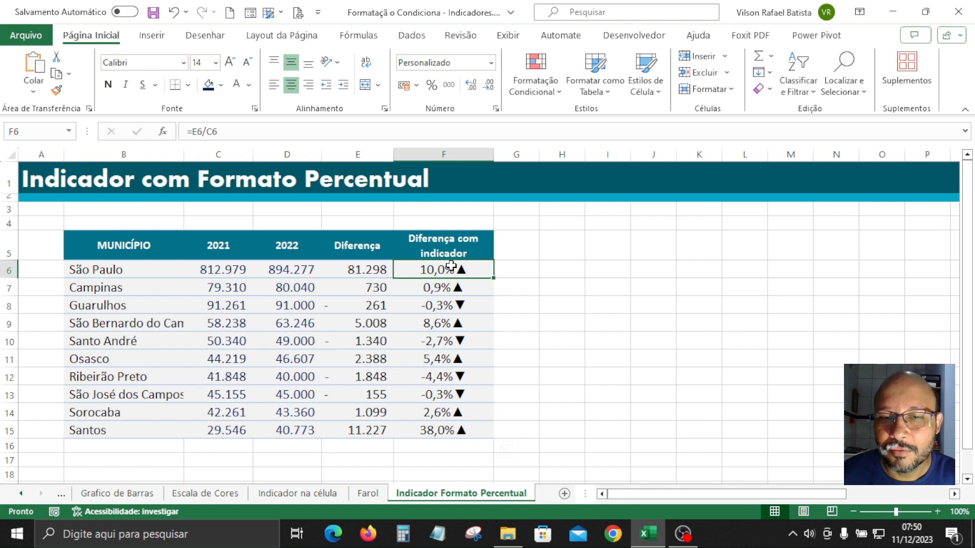
pyautogui.moveTo(452, 269); pyautogui.dragTo(464, 432)
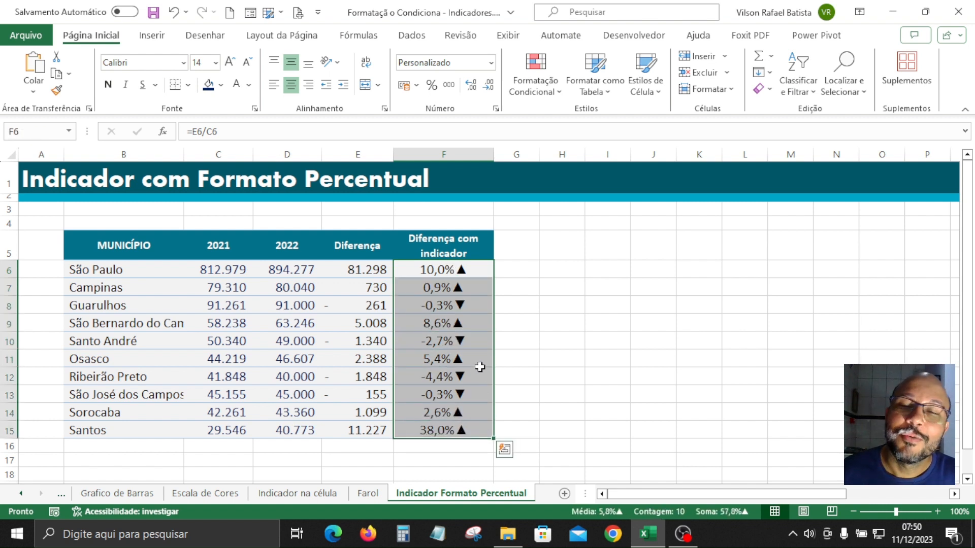
pyautogui.click(542, 96)
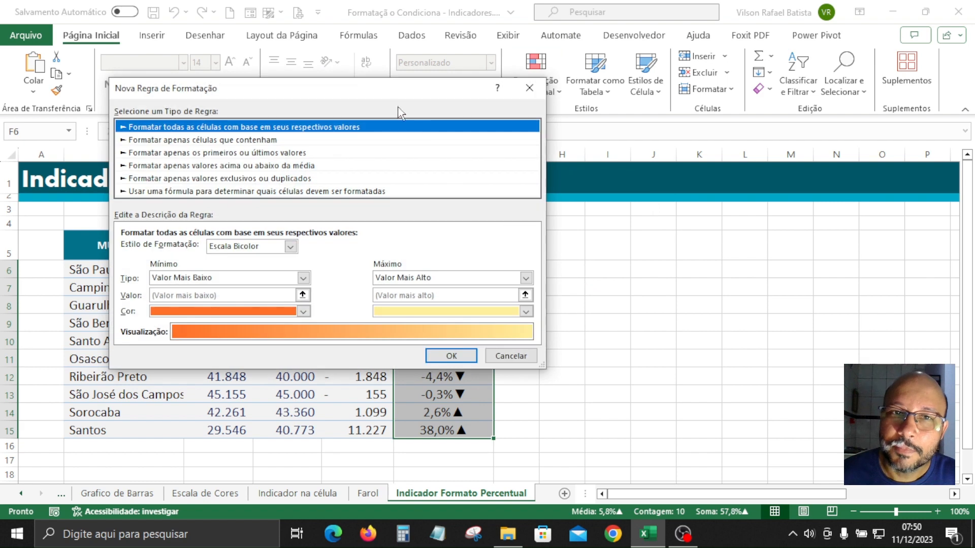
pyautogui.moveTo(362, 85); pyautogui.dragTo(817, 27)
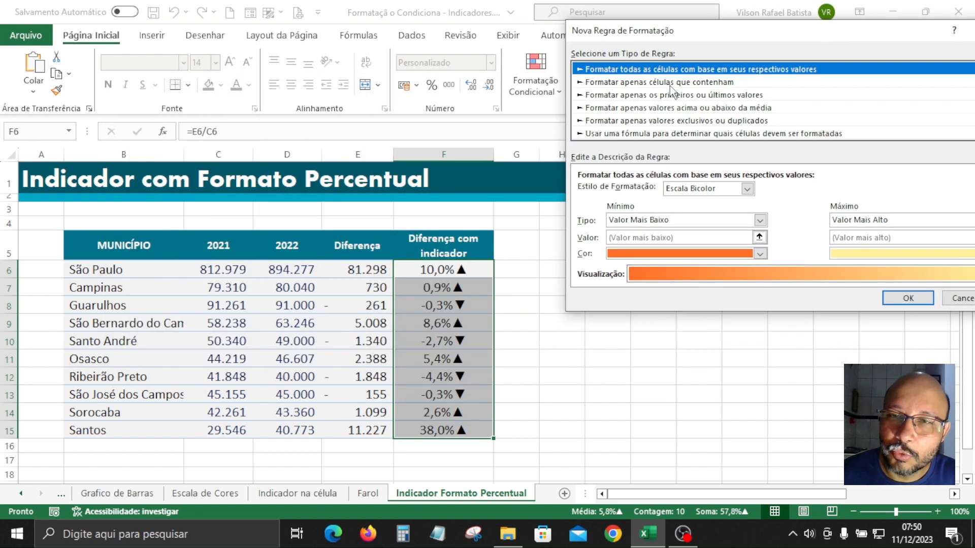
pyautogui.click(671, 83)
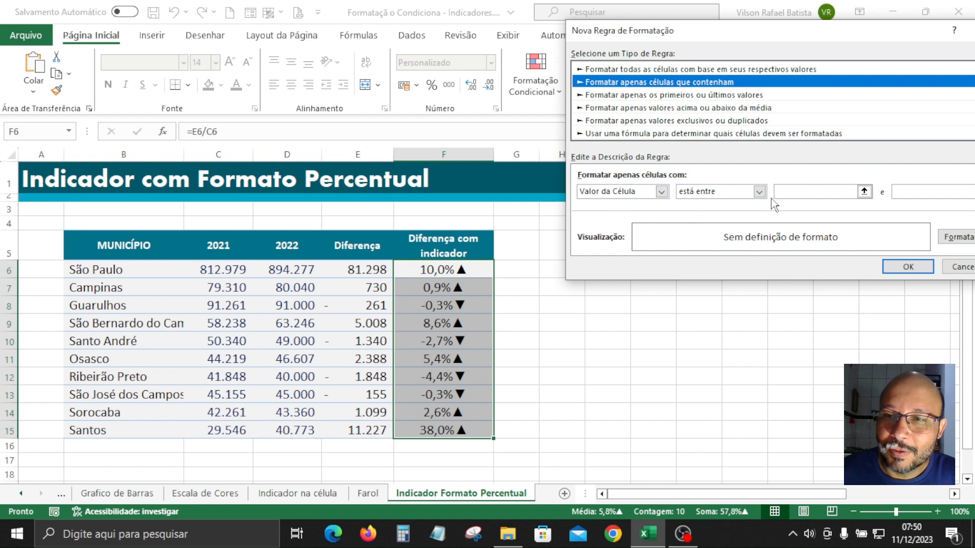
pyautogui.click(759, 192)
pyautogui.click(711, 243)
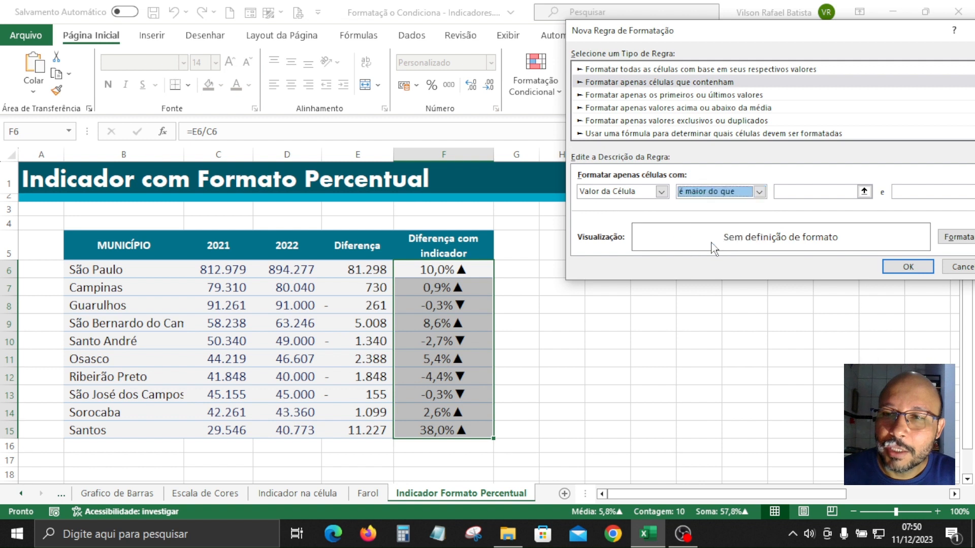
pyautogui.click(801, 193)
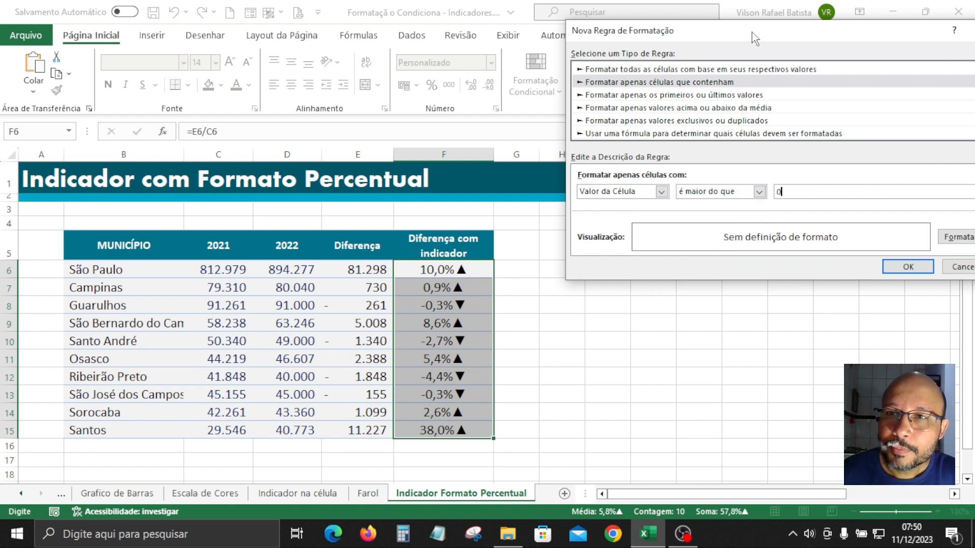
pyautogui.moveTo(752, 31); pyautogui.dragTo(625, 16)
# Give the greater-than-0 rule a standard green font, apply it to F6:F15 and check the positive indicators
pyautogui.click(829, 222)
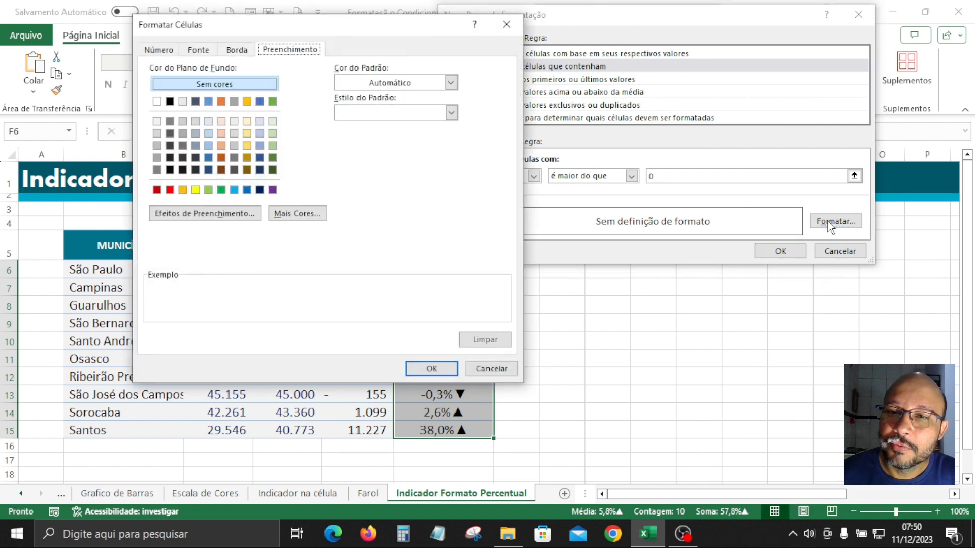
pyautogui.click(199, 51)
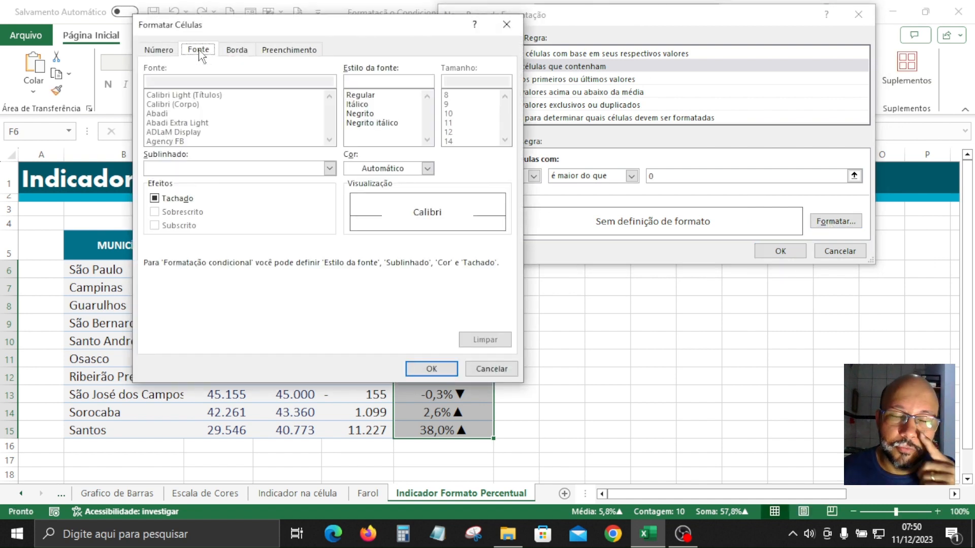
pyautogui.click(427, 168)
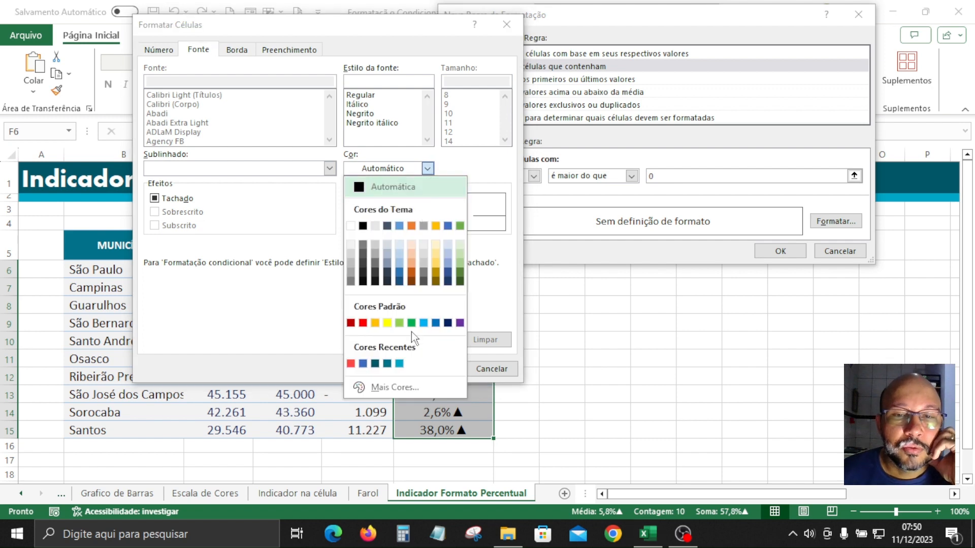
pyautogui.click(412, 324)
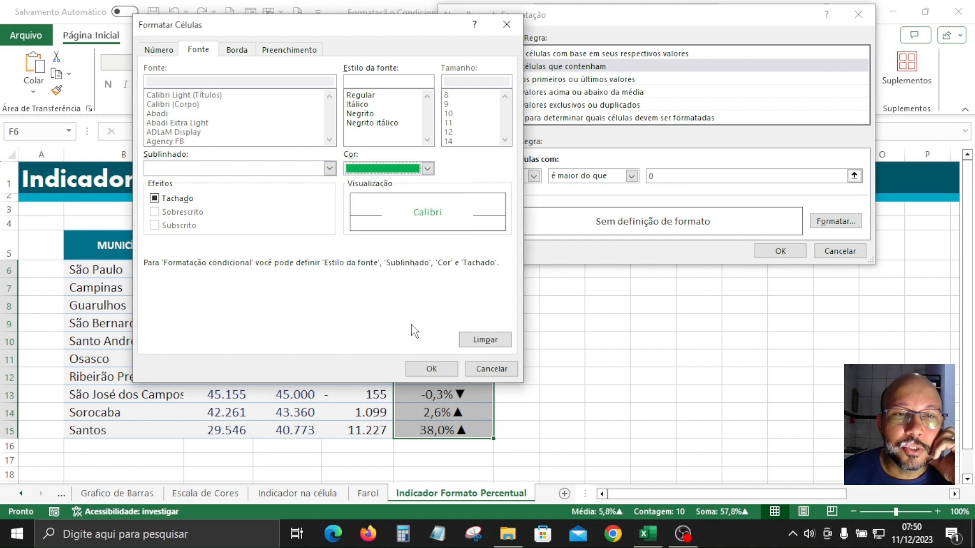
pyautogui.click(431, 369)
pyautogui.click(777, 254)
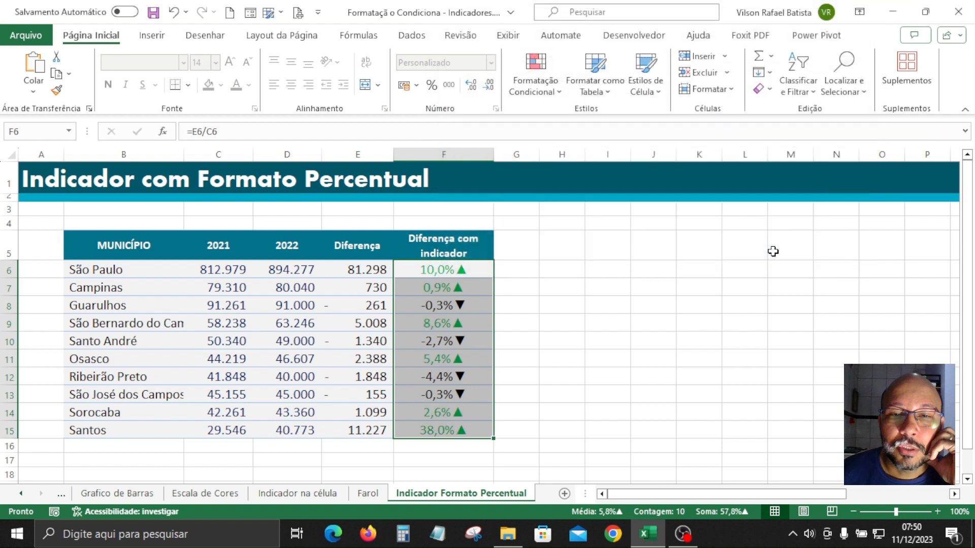
pyautogui.click(471, 272)
pyautogui.moveTo(472, 273); pyautogui.dragTo(464, 284)
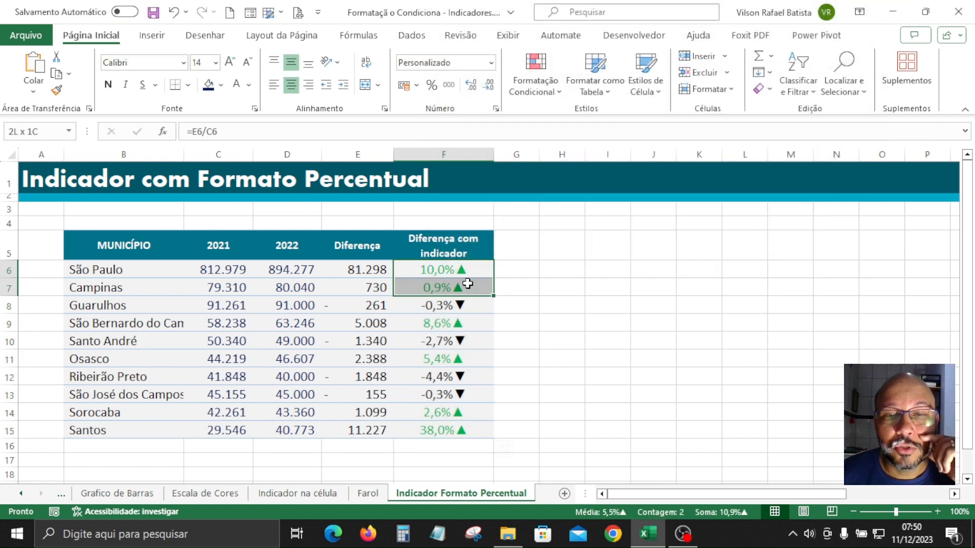
pyautogui.click(464, 324)
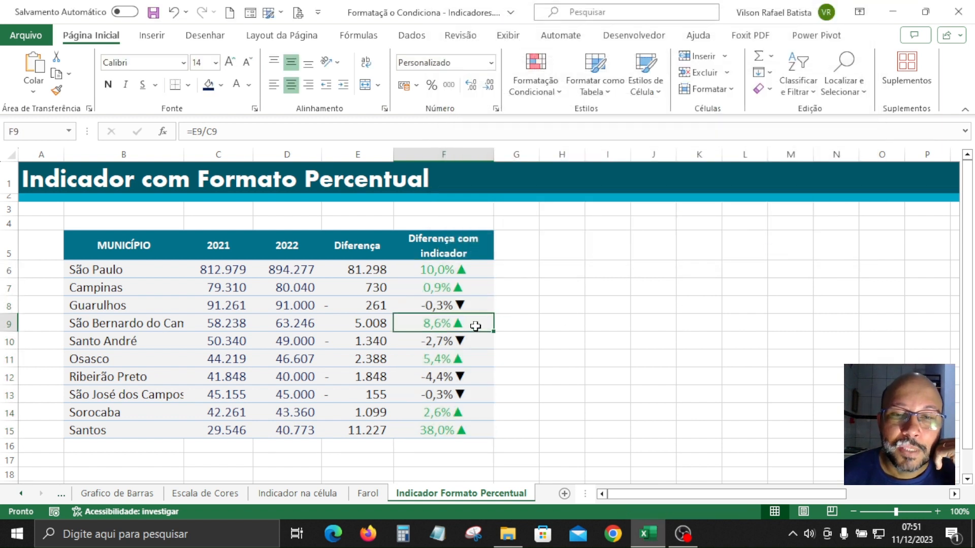
pyautogui.click(470, 272)
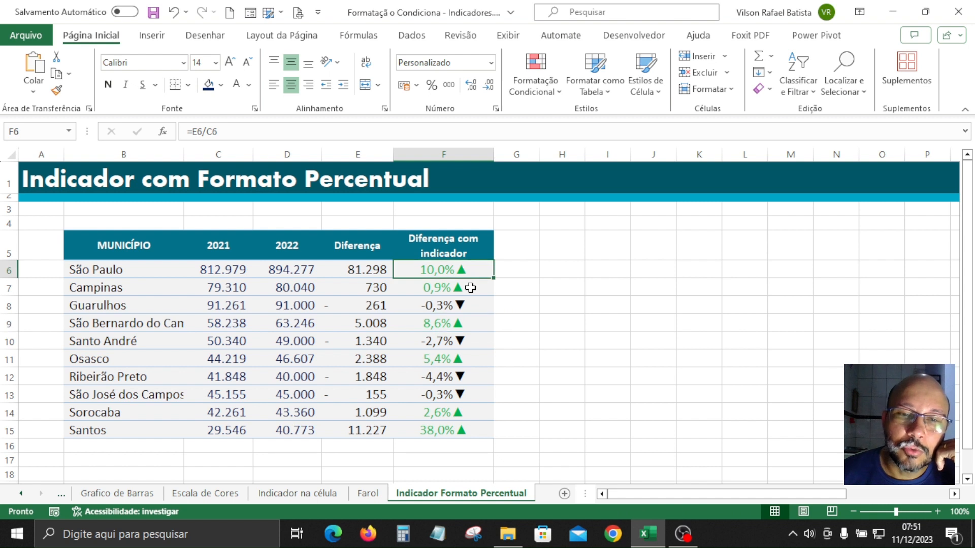
pyautogui.click(469, 360)
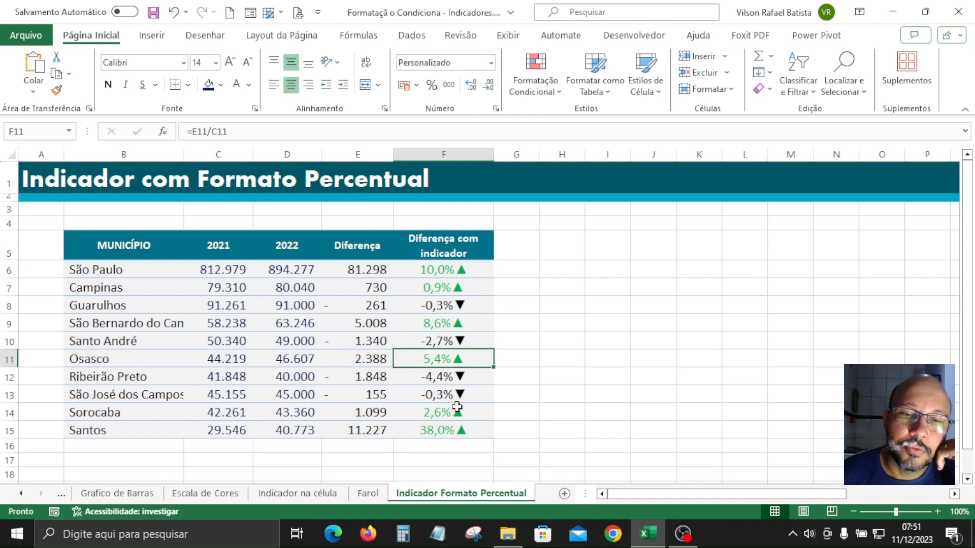
# Start another conditional formatting rule on F6:F15 for cells whose value is less than (é menor do que) 0
pyautogui.moveTo(462, 272); pyautogui.dragTo(456, 429)
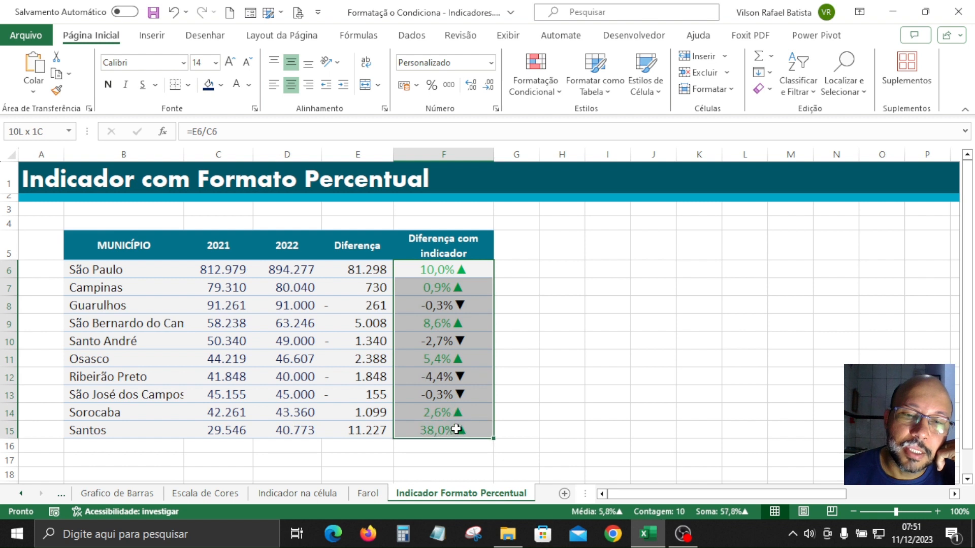
pyautogui.click(562, 101)
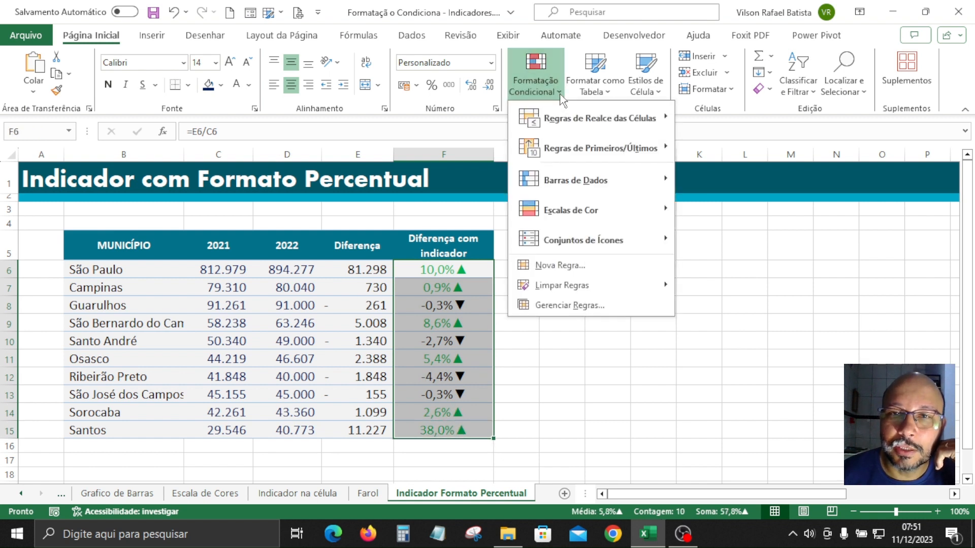
pyautogui.click(601, 266)
pyautogui.click(552, 65)
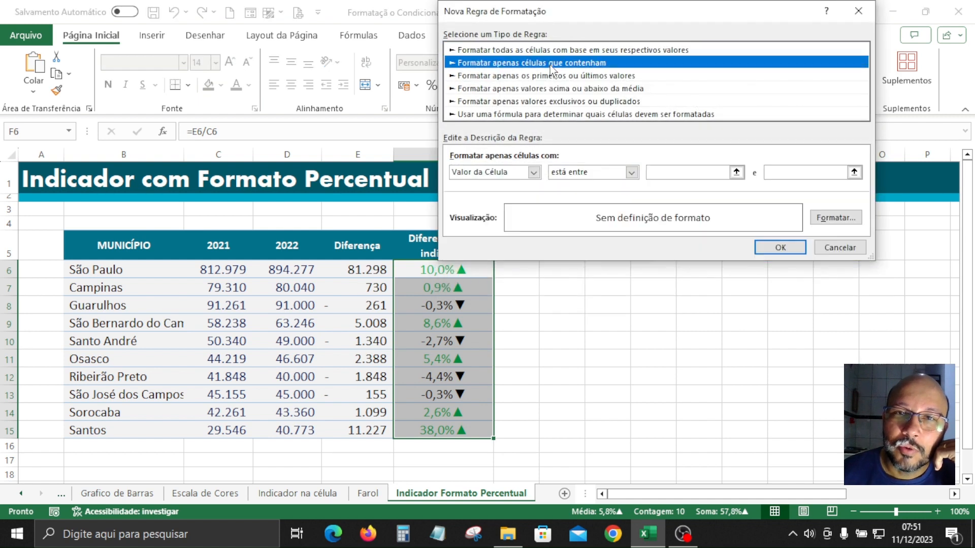
pyautogui.click(632, 172)
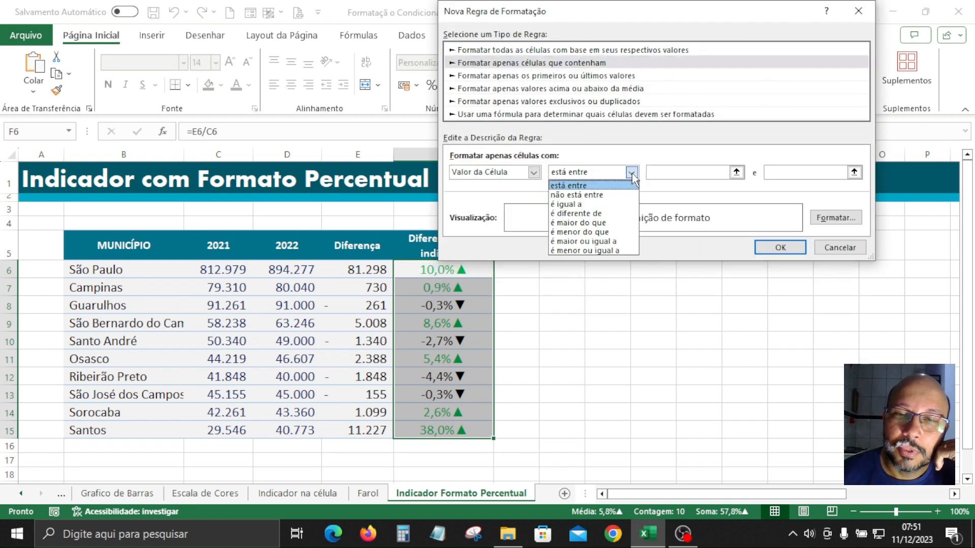
pyautogui.click(590, 233)
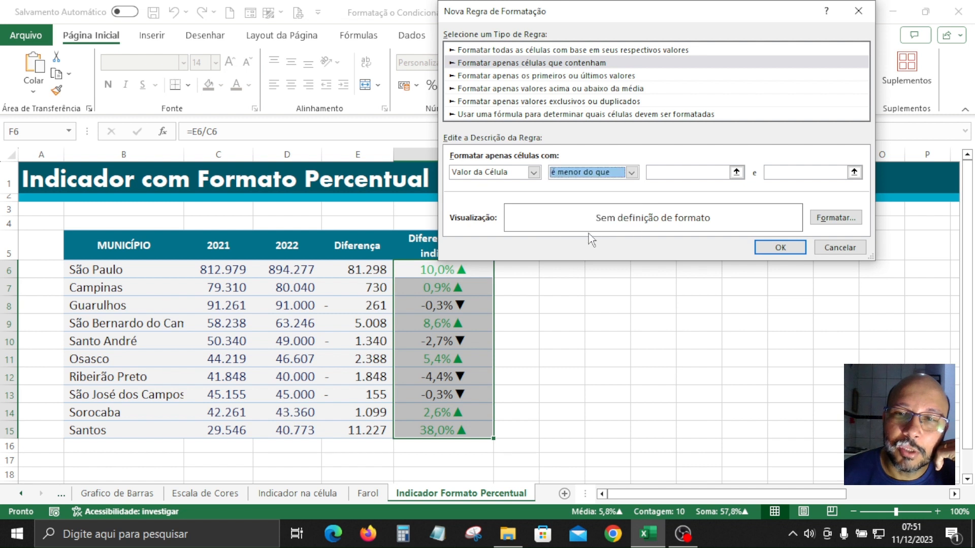
pyautogui.click(682, 173)
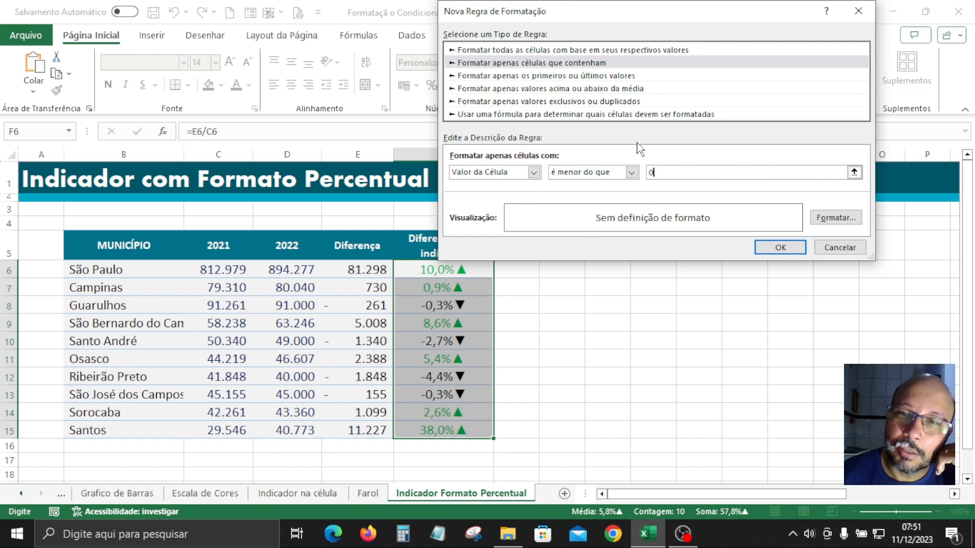
# Give the less-than-0 rule a standard dark red font and apply it to F6:F15
pyautogui.click(835, 218)
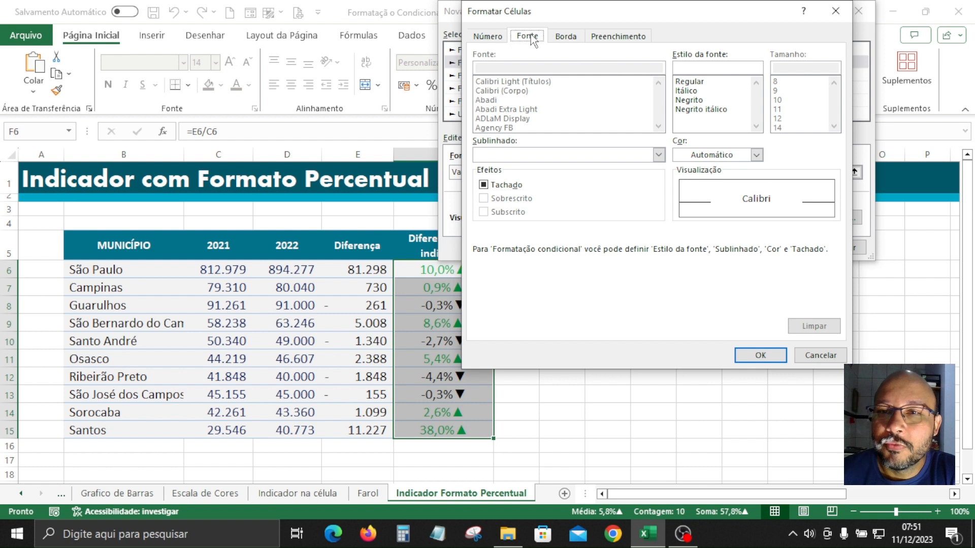
pyautogui.click(757, 155)
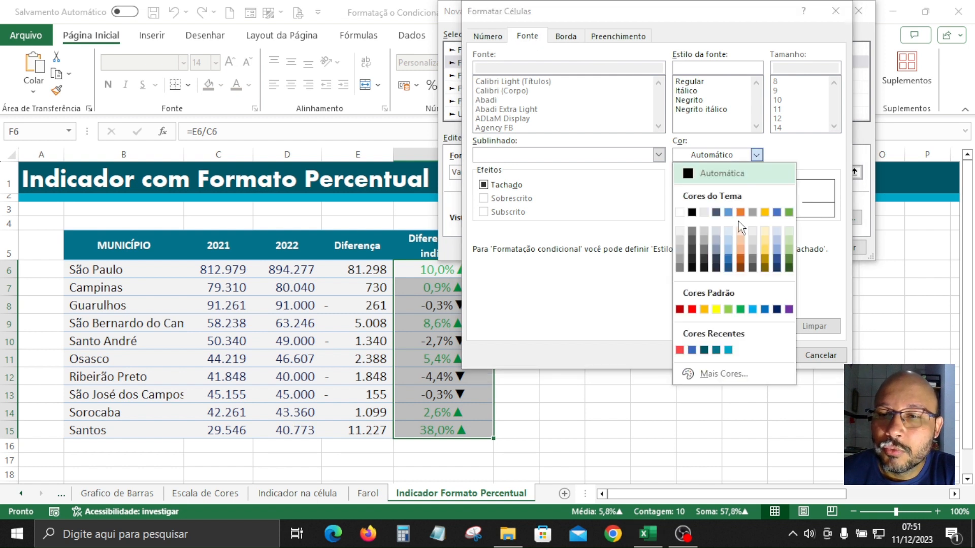
pyautogui.click(681, 310)
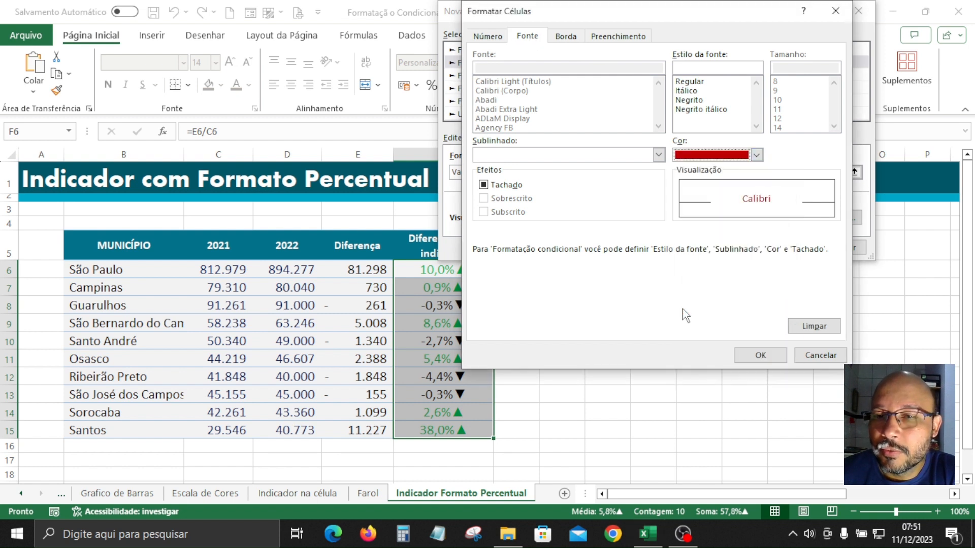
pyautogui.click(760, 356)
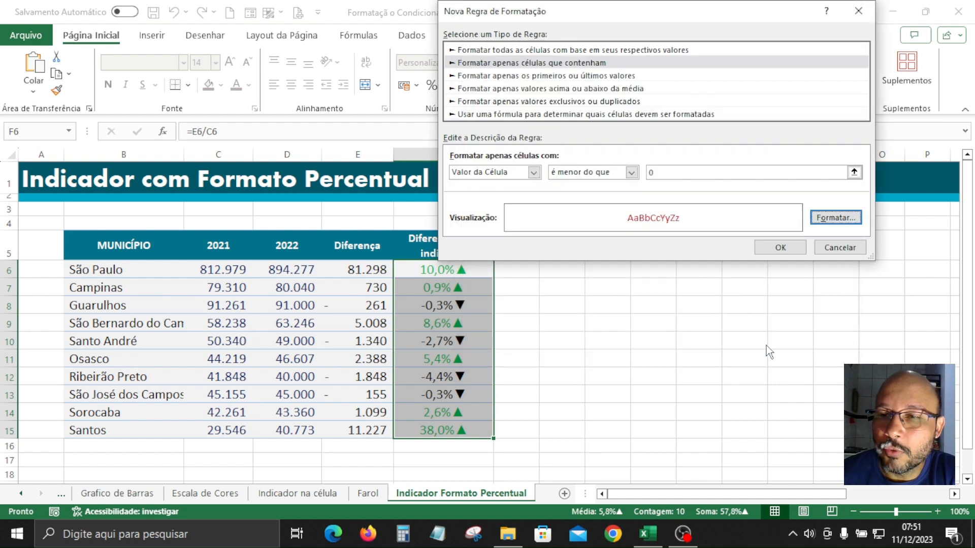
pyautogui.click(781, 248)
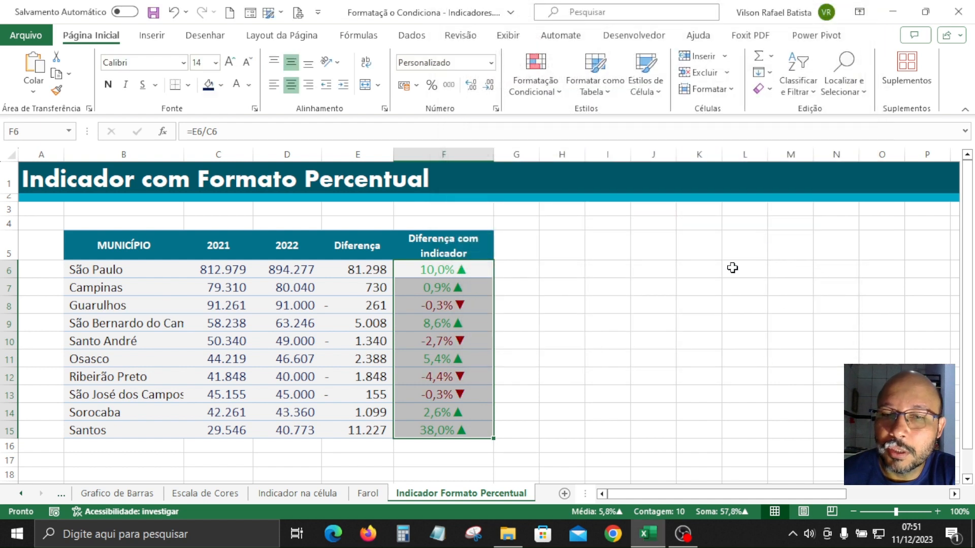
# Review the font colours of the positive and negative indicators in F6:F15
pyautogui.click(562, 340)
pyautogui.click(473, 274)
pyautogui.moveTo(472, 274); pyautogui.dragTo(462, 432)
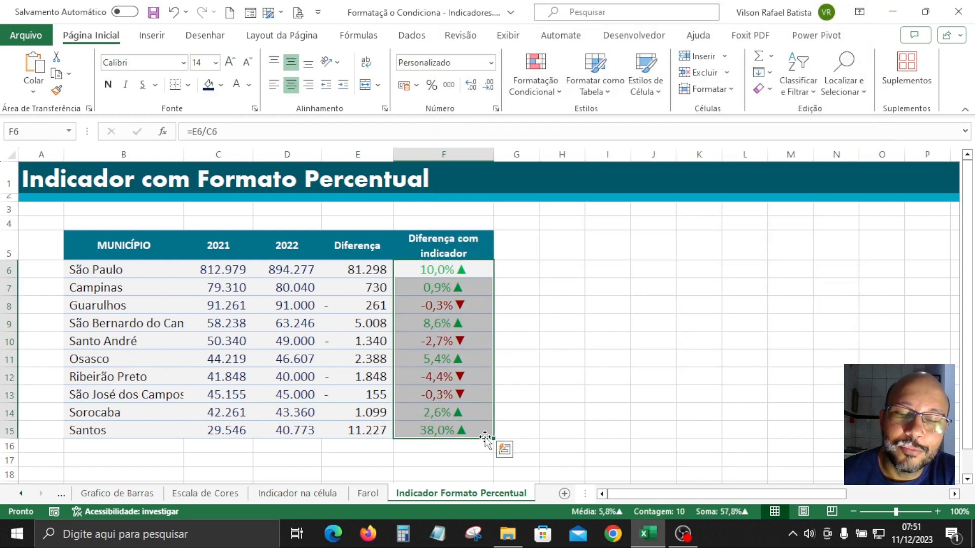
pyautogui.click(652, 375)
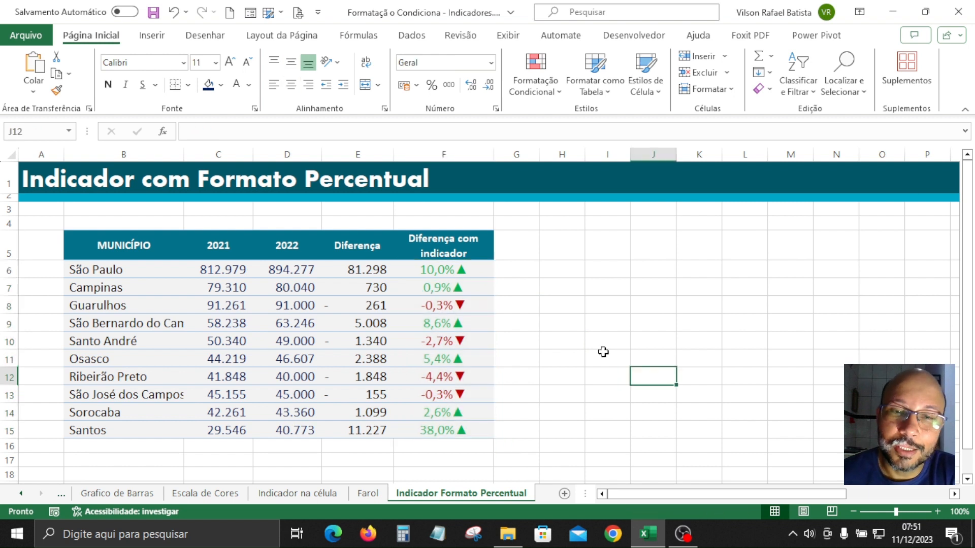
pyautogui.click(563, 274)
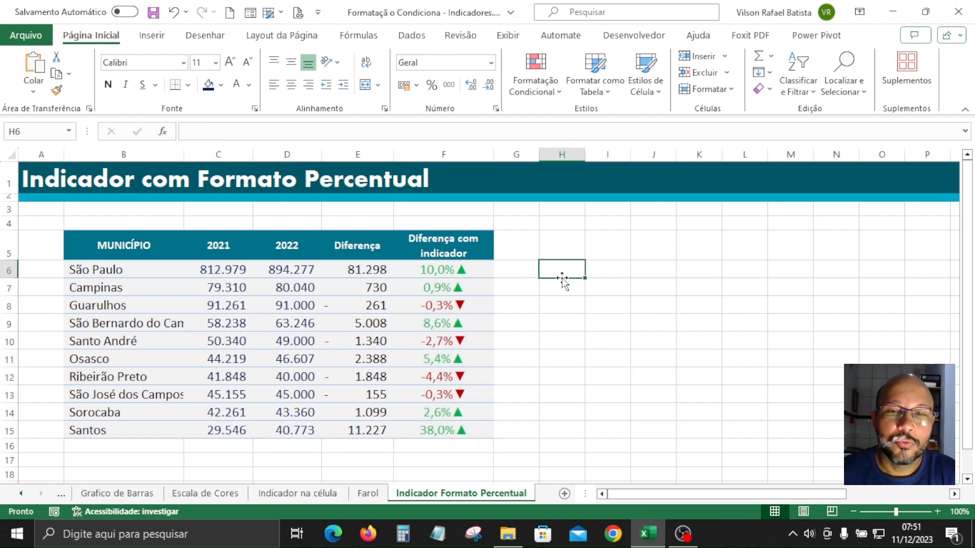
pyautogui.moveTo(464, 268); pyautogui.dragTo(469, 432)
pyautogui.click(589, 349)
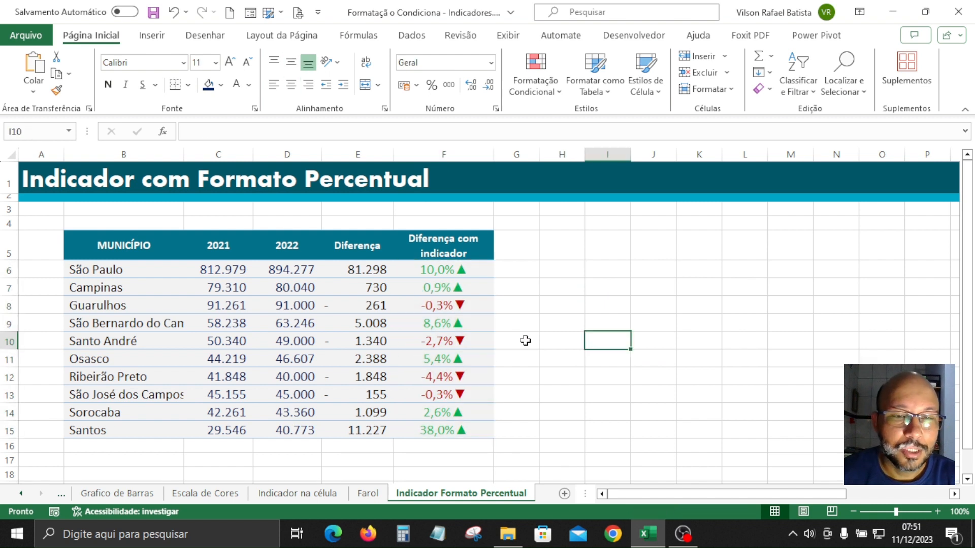
# Set São Bernardo do Campo's 2022 value in D9 to 57.000 and check its indicator in column F
pyautogui.click(308, 321)
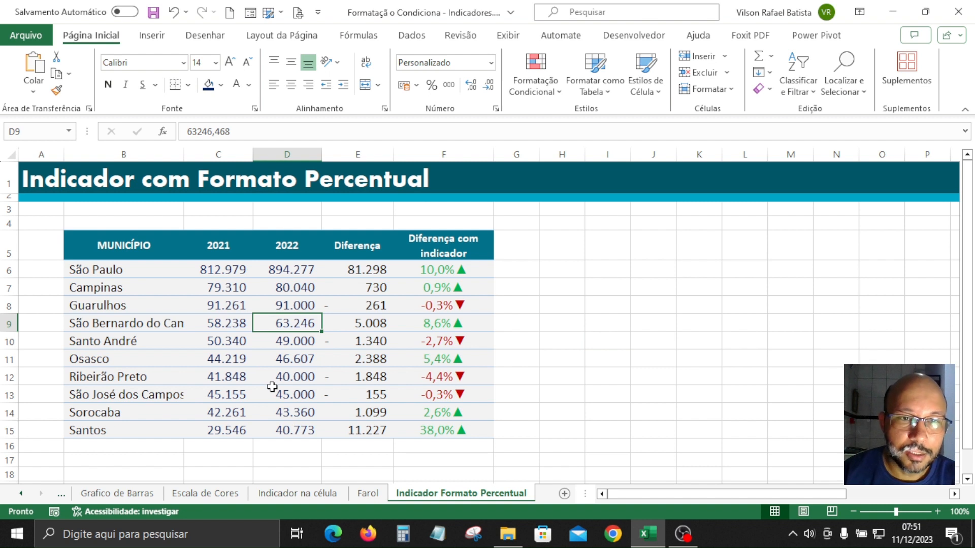
pyautogui.moveTo(300, 323); pyautogui.dragTo(237, 324)
pyautogui.click(311, 323)
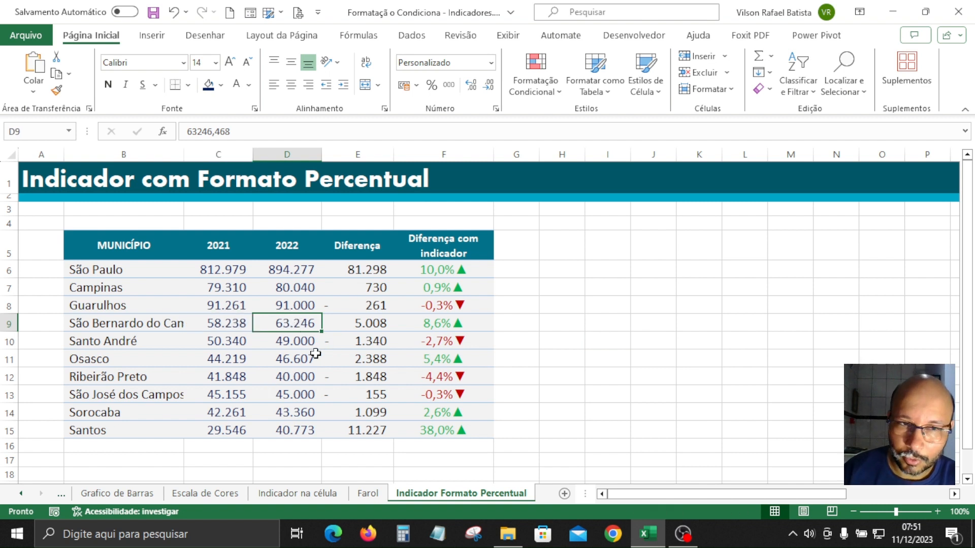
pyautogui.write('57')
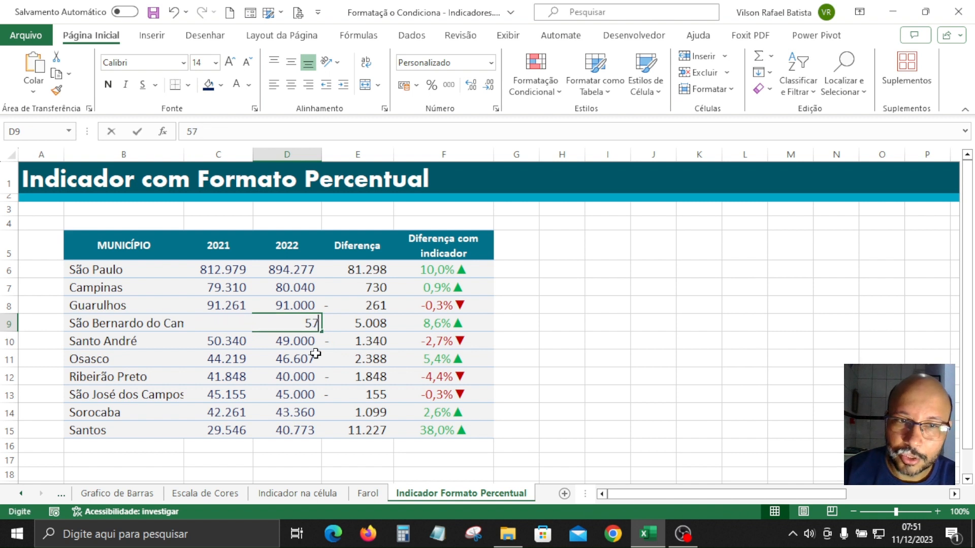
pyautogui.write('000')
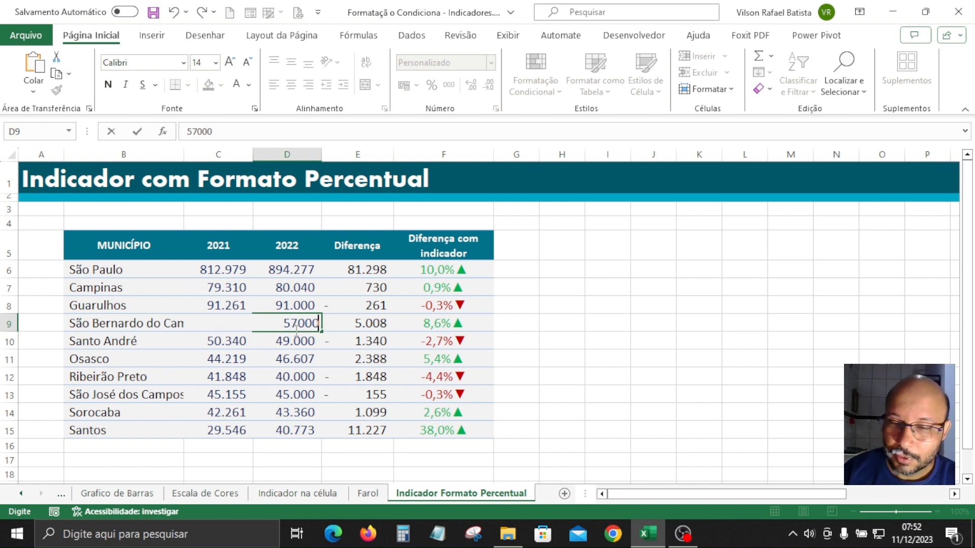
pyautogui.press('Return')
pyautogui.click(452, 323)
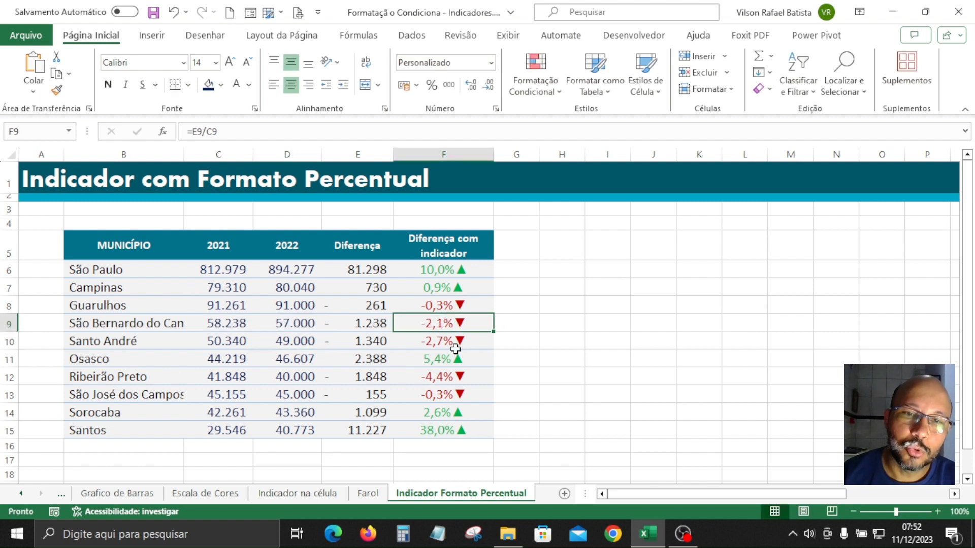
pyautogui.click(512, 324)
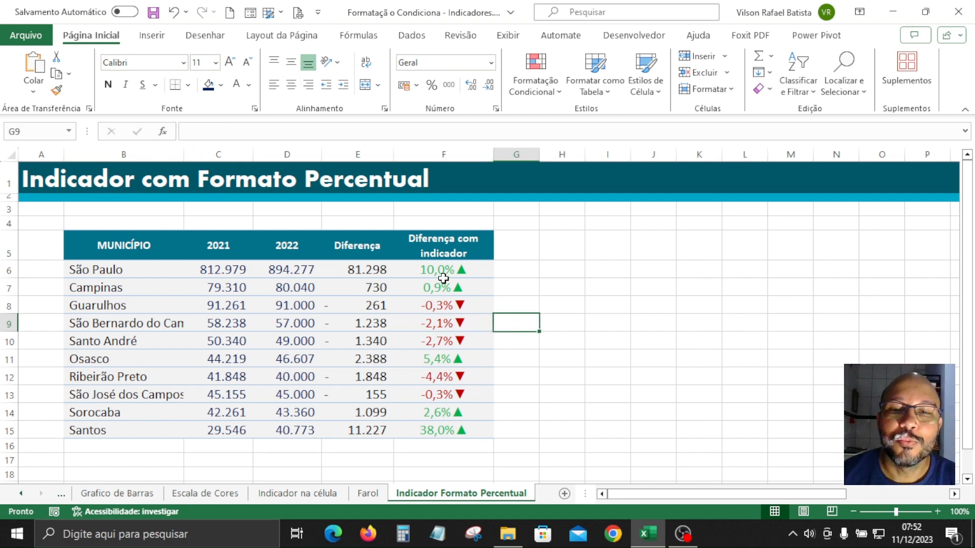
pyautogui.moveTo(443, 278); pyautogui.dragTo(430, 429)
pyautogui.click(570, 431)
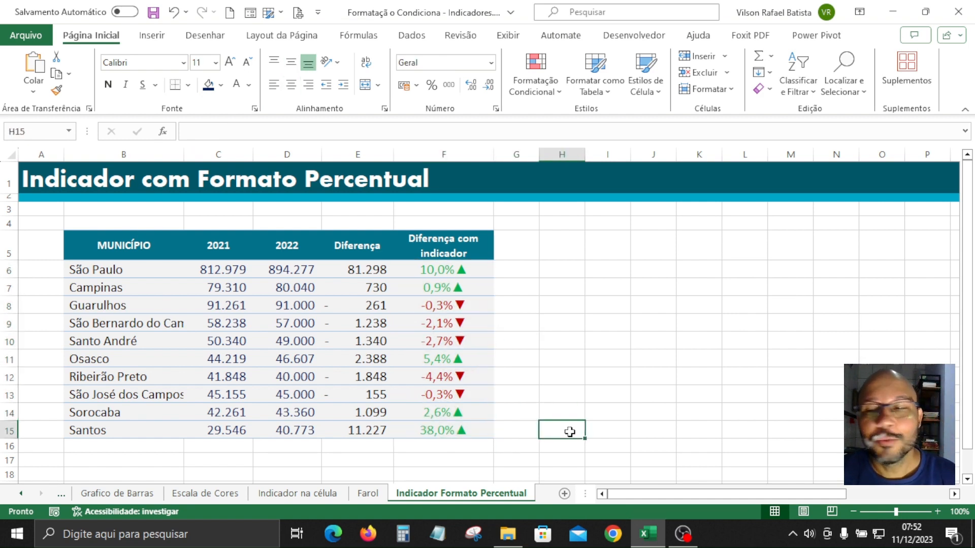
# Look through the conditional formatting example sheets from Farol back to Home, ending on the Grafico de Barras sheet
pyautogui.click(368, 494)
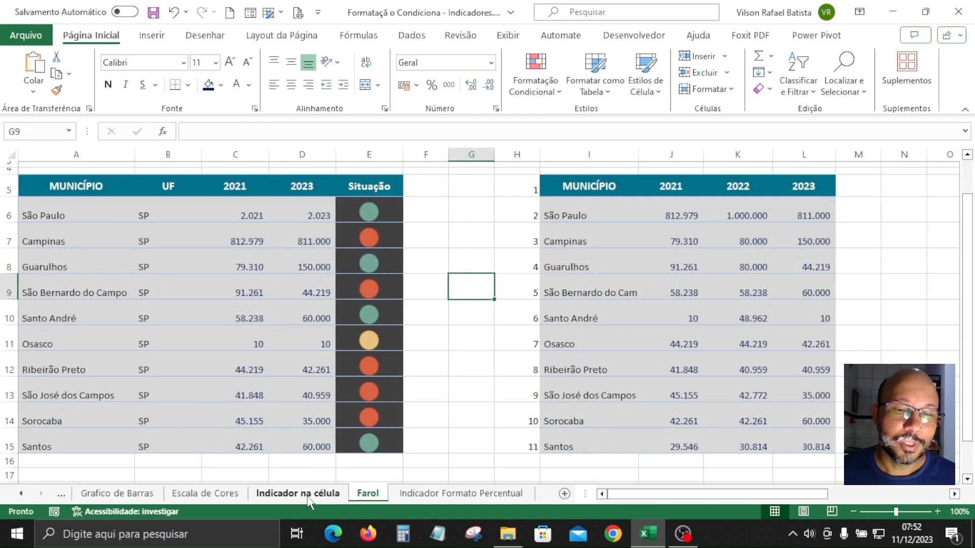
pyautogui.click(297, 494)
pyautogui.click(211, 495)
pyautogui.click(117, 494)
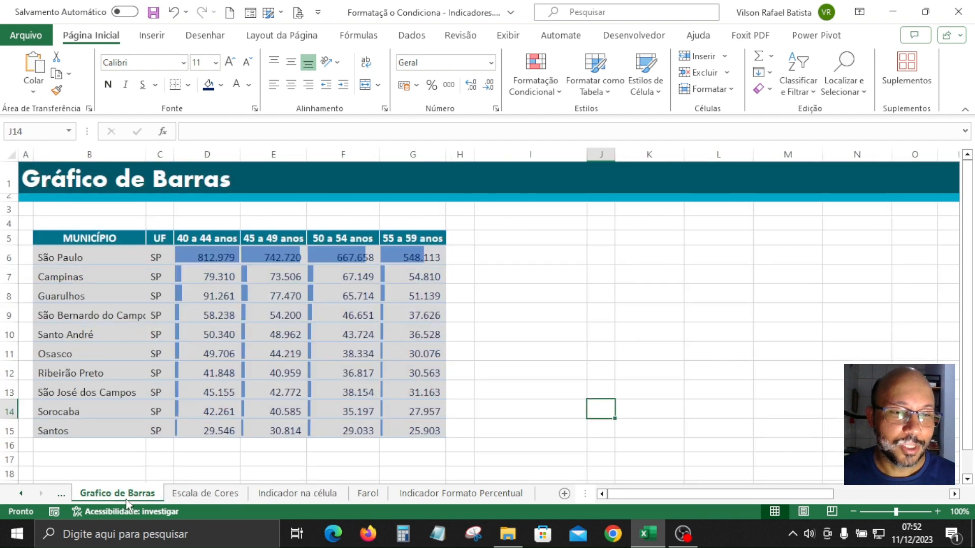
pyautogui.click(21, 495)
pyautogui.click(93, 493)
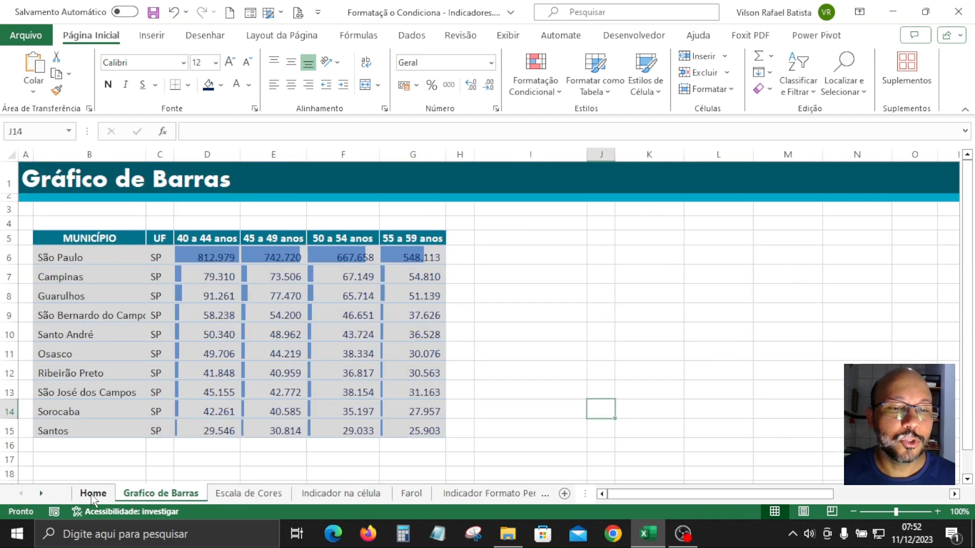
pyautogui.click(181, 493)
pyautogui.click(250, 500)
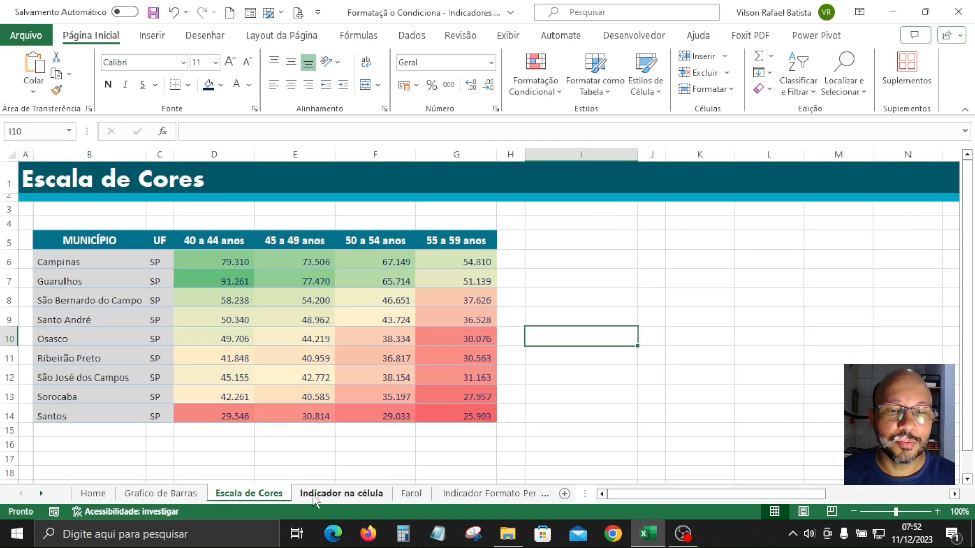
pyautogui.click(335, 495)
pyautogui.click(161, 497)
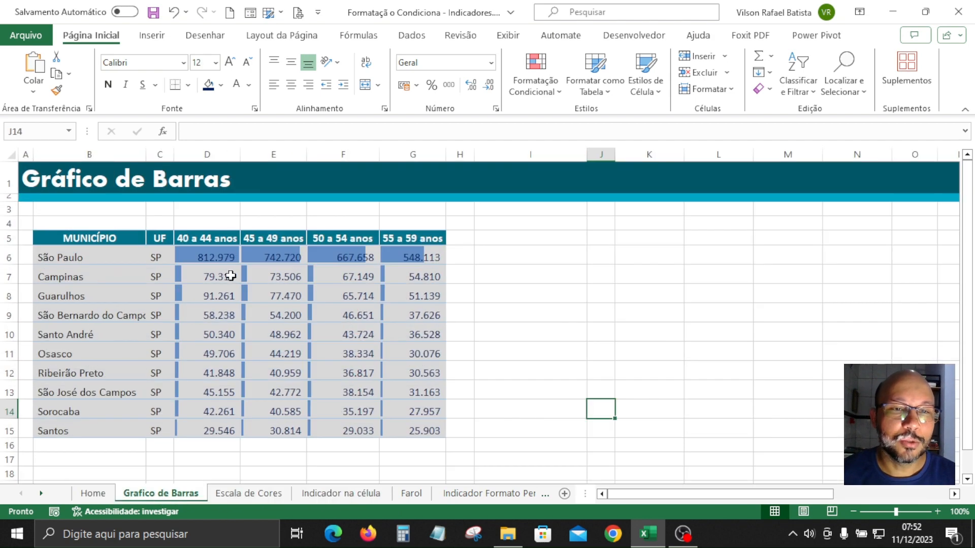
# Open the data bar (Barra de Dados) rule applied to D6:G15 on the Grafico de Barras sheet for editing
pyautogui.click(214, 257)
pyautogui.moveTo(286, 278); pyautogui.dragTo(406, 431)
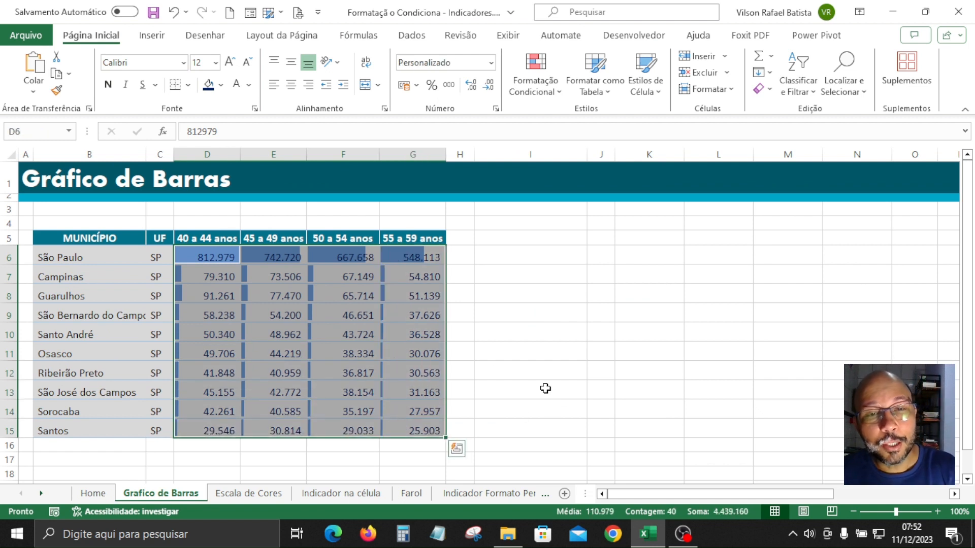
pyautogui.click(231, 258)
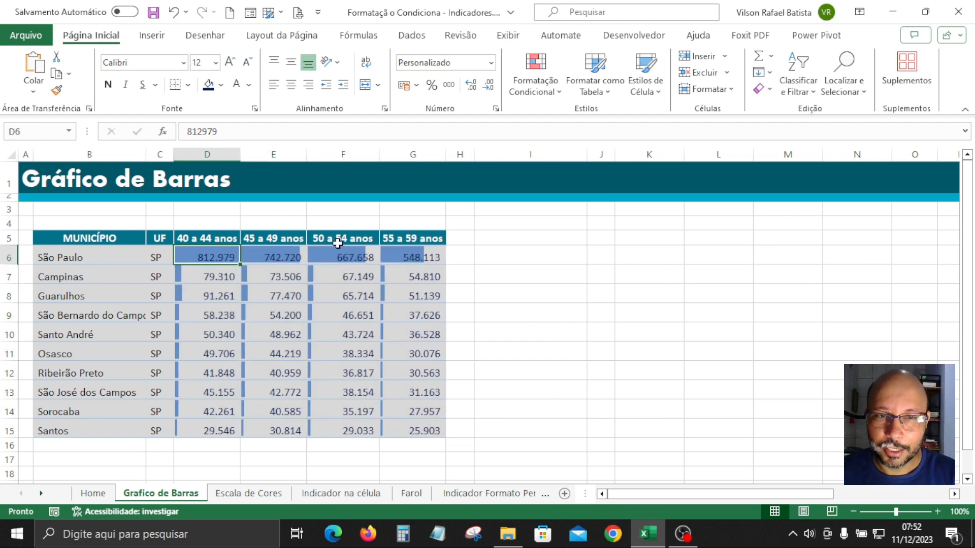
pyautogui.moveTo(220, 257); pyautogui.dragTo(413, 428)
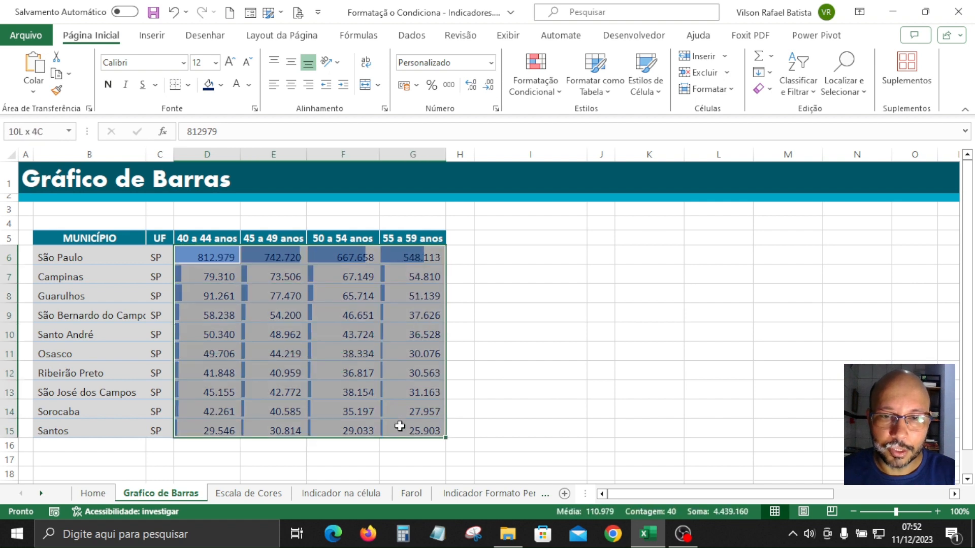
pyautogui.click(552, 98)
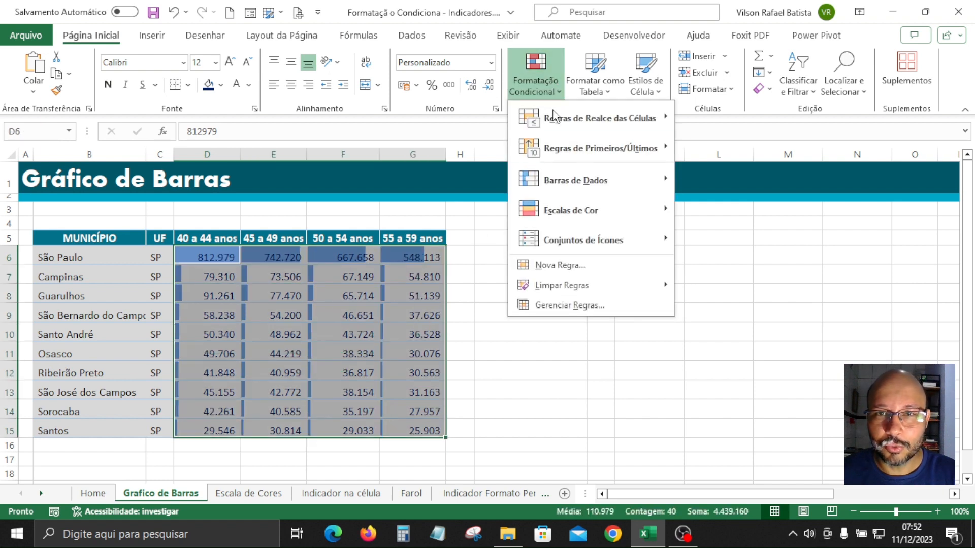
pyautogui.click(599, 306)
pyautogui.click(463, 116)
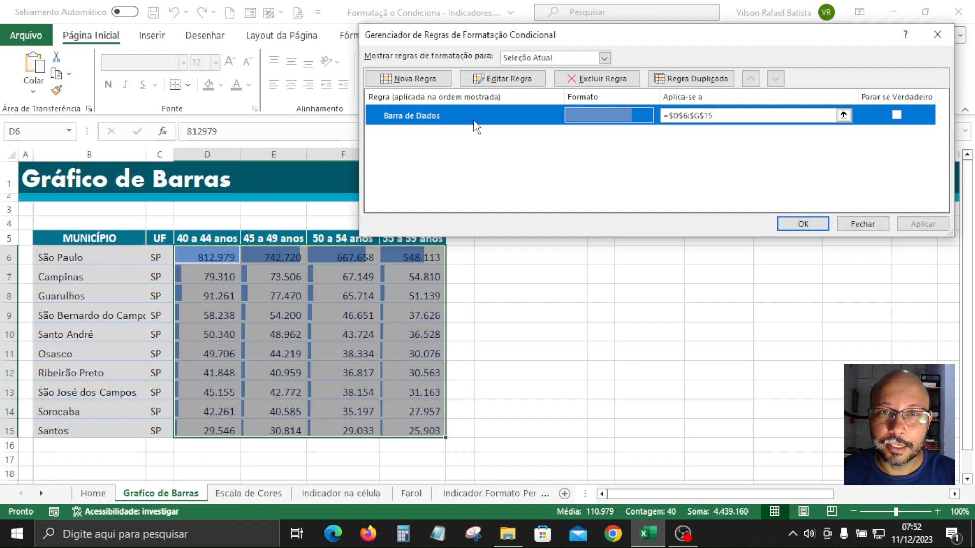
pyautogui.click(510, 81)
# Change the data bar fill to the darkest gold theme colour and apply the edited rule to D6:G15
pyautogui.click(605, 275)
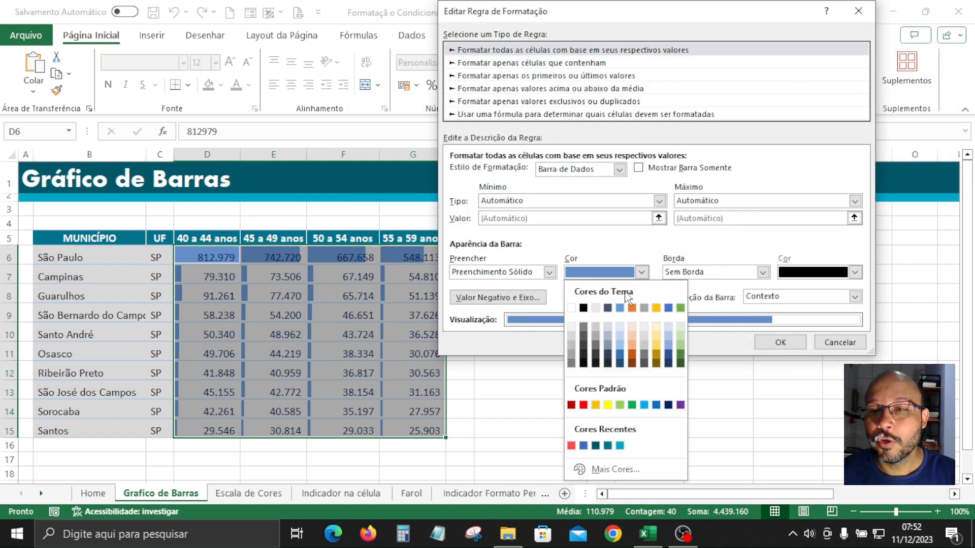
pyautogui.click(656, 364)
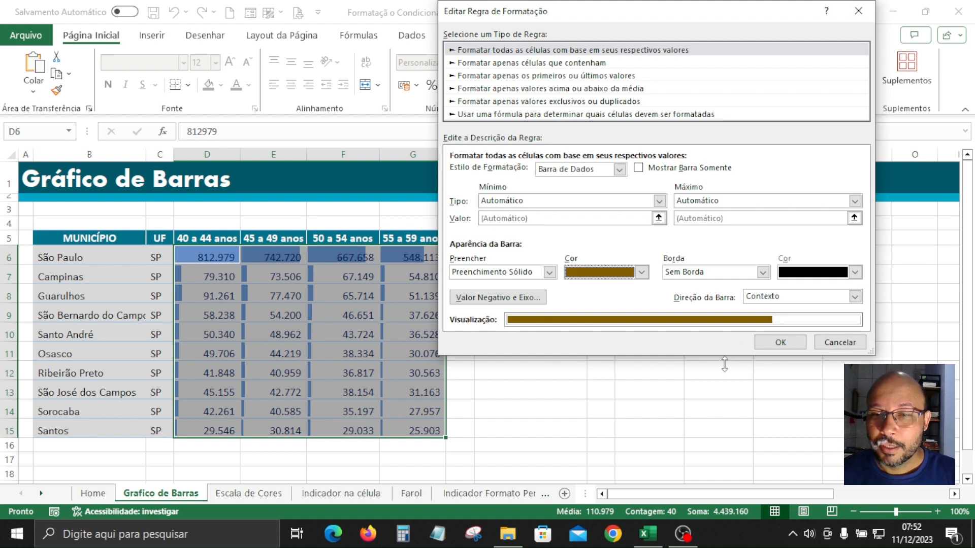
pyautogui.click(779, 342)
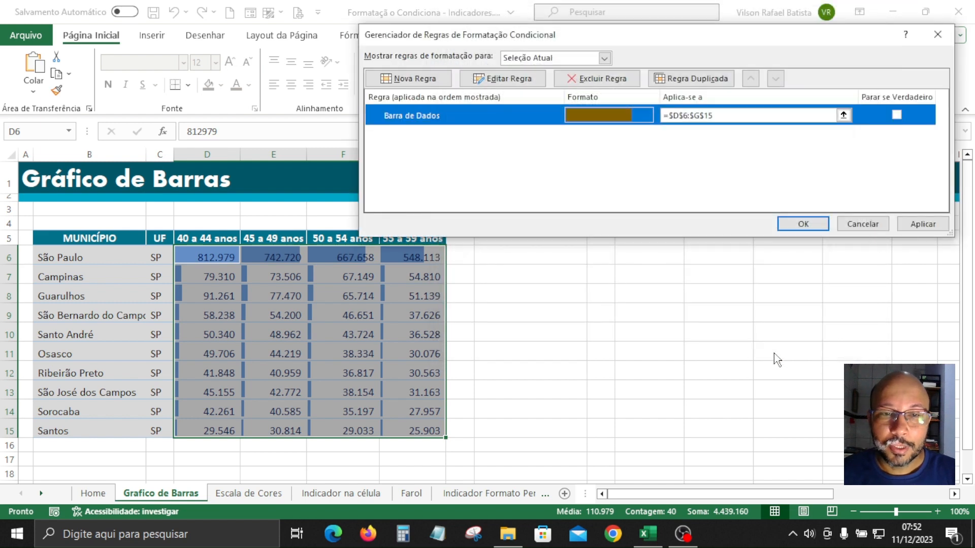
pyautogui.click(914, 228)
pyautogui.click(807, 223)
pyautogui.click(251, 295)
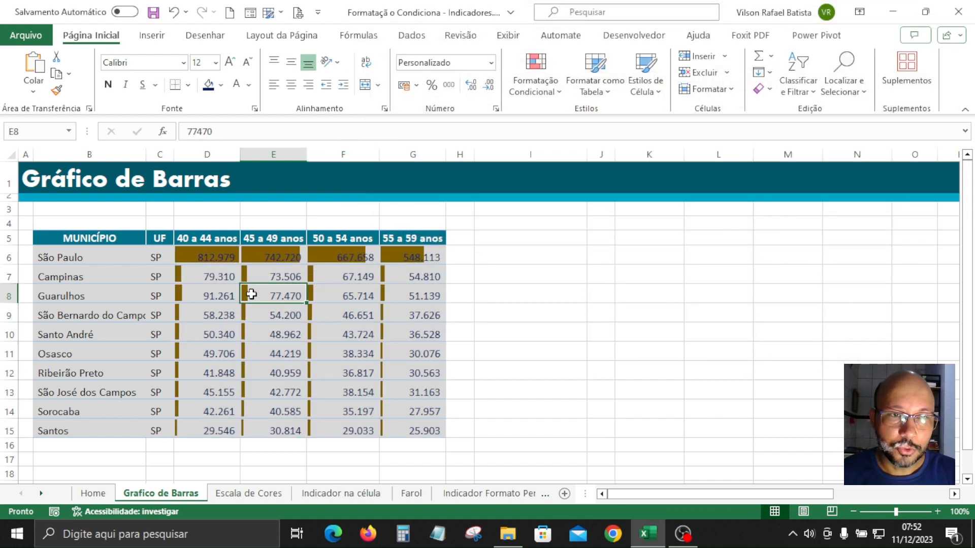
# Examine the new formatting rule options for the colour scale range D6:G14 on the Escala de Cores sheet without creating a rule
pyautogui.moveTo(217, 256); pyautogui.dragTo(405, 431)
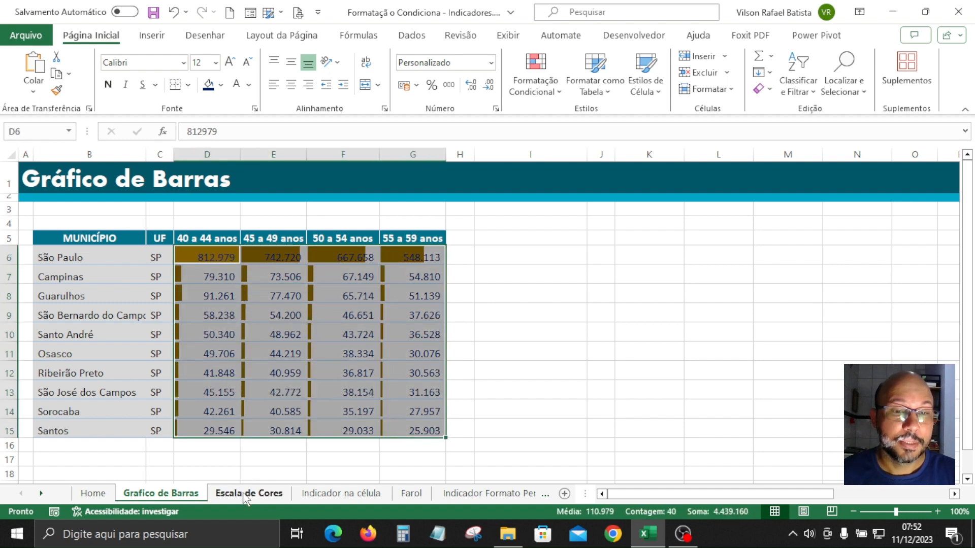
pyautogui.click(246, 495)
pyautogui.moveTo(226, 259); pyautogui.dragTo(495, 426)
pyautogui.moveTo(232, 265); pyautogui.dragTo(476, 398)
pyautogui.click(535, 77)
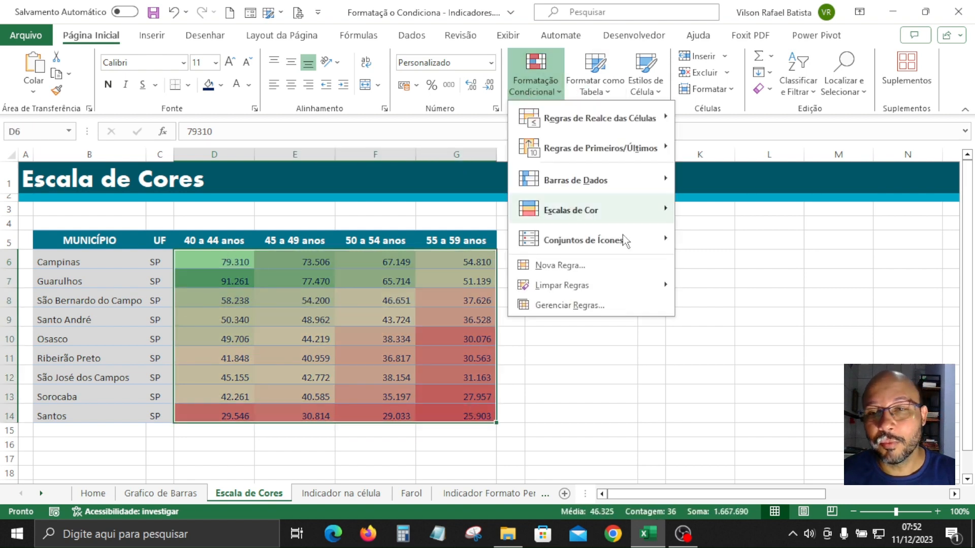
pyautogui.click(556, 265)
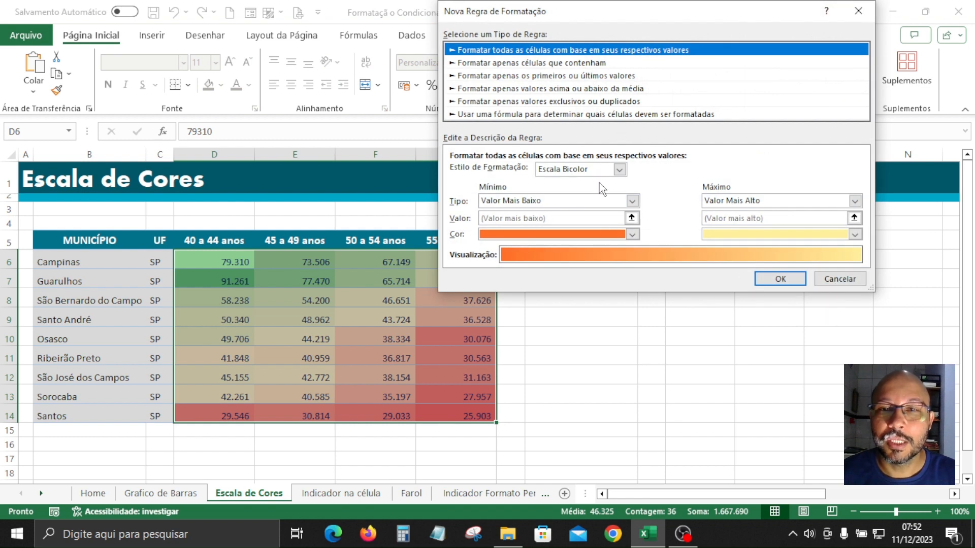
pyautogui.click(858, 11)
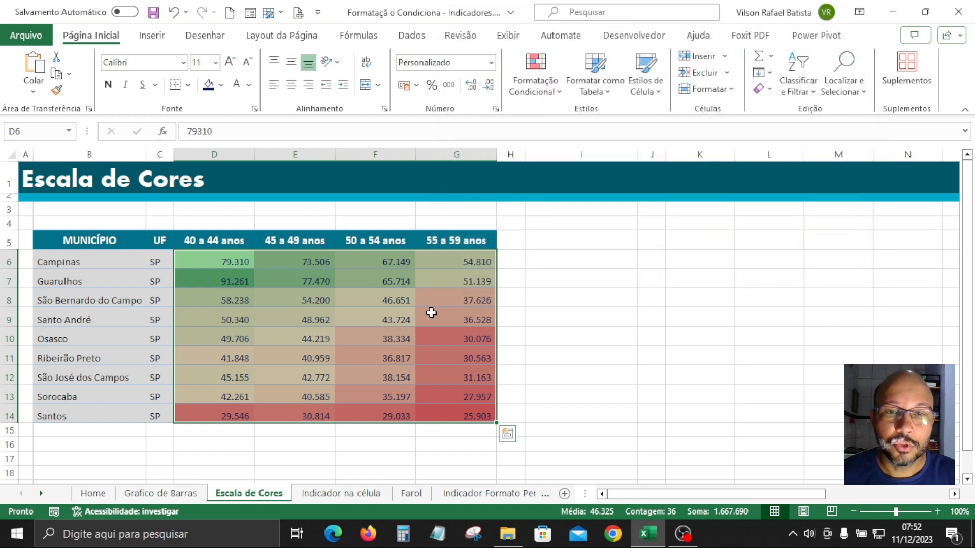
pyautogui.click(431, 313)
pyautogui.click(314, 329)
# Review the Home, Indicador na célula, Farol and Indicador Formato Percentual sheets, finishing on the Home sheet
pyautogui.click(93, 493)
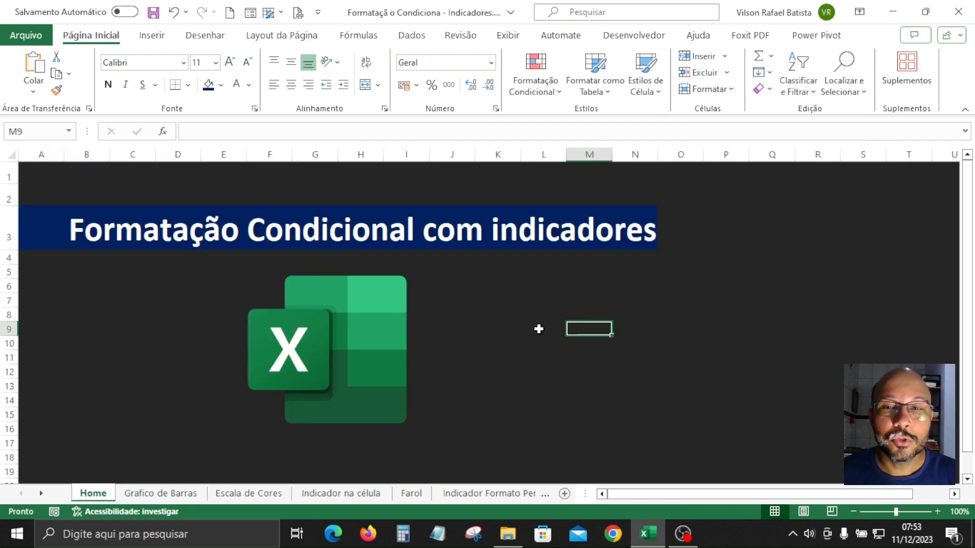
pyautogui.click(481, 290)
pyautogui.click(567, 310)
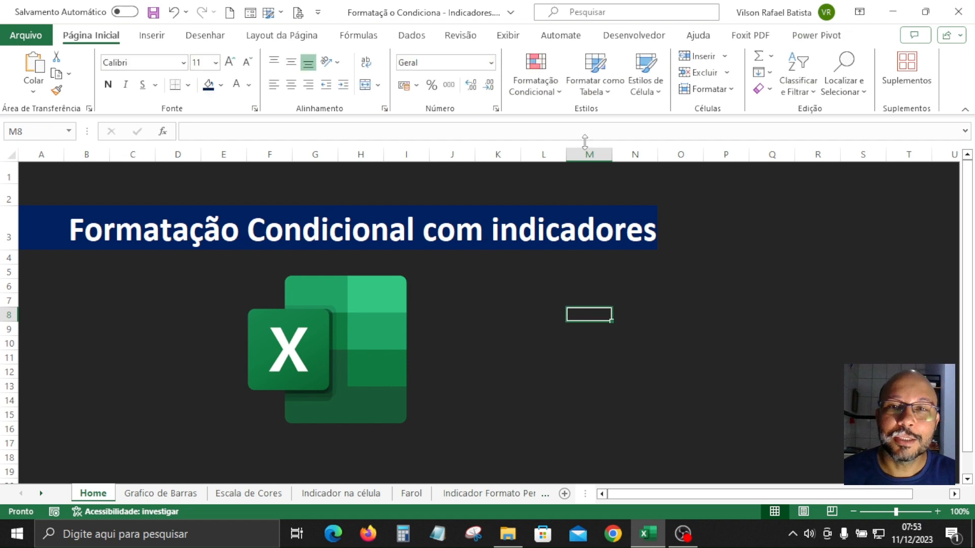
pyautogui.click(345, 497)
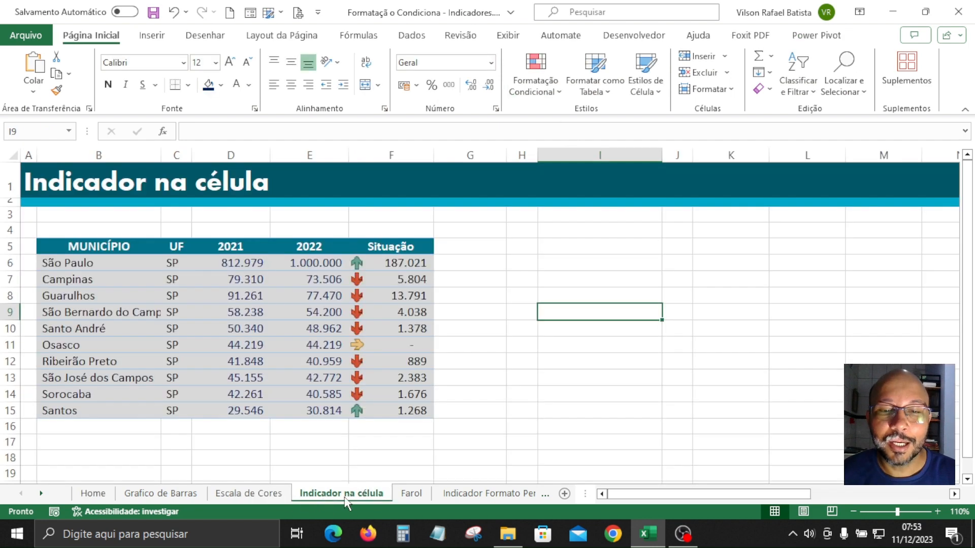
pyautogui.click(409, 494)
pyautogui.click(482, 494)
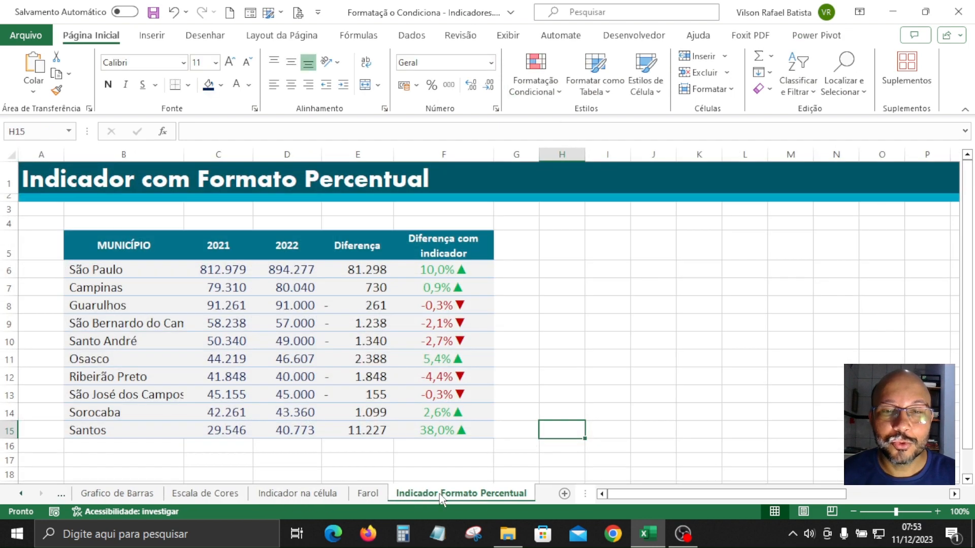
pyautogui.click(117, 494)
pyautogui.click(21, 493)
pyautogui.click(89, 494)
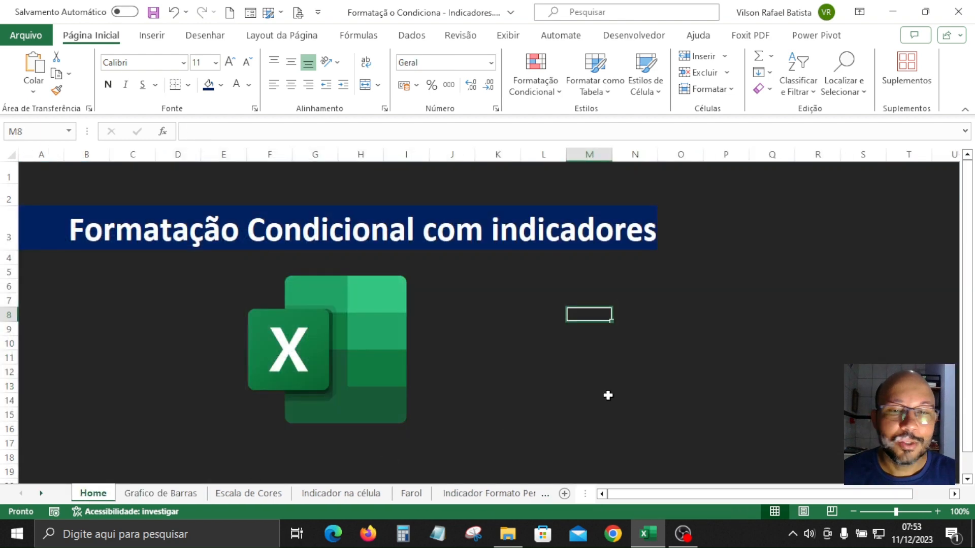